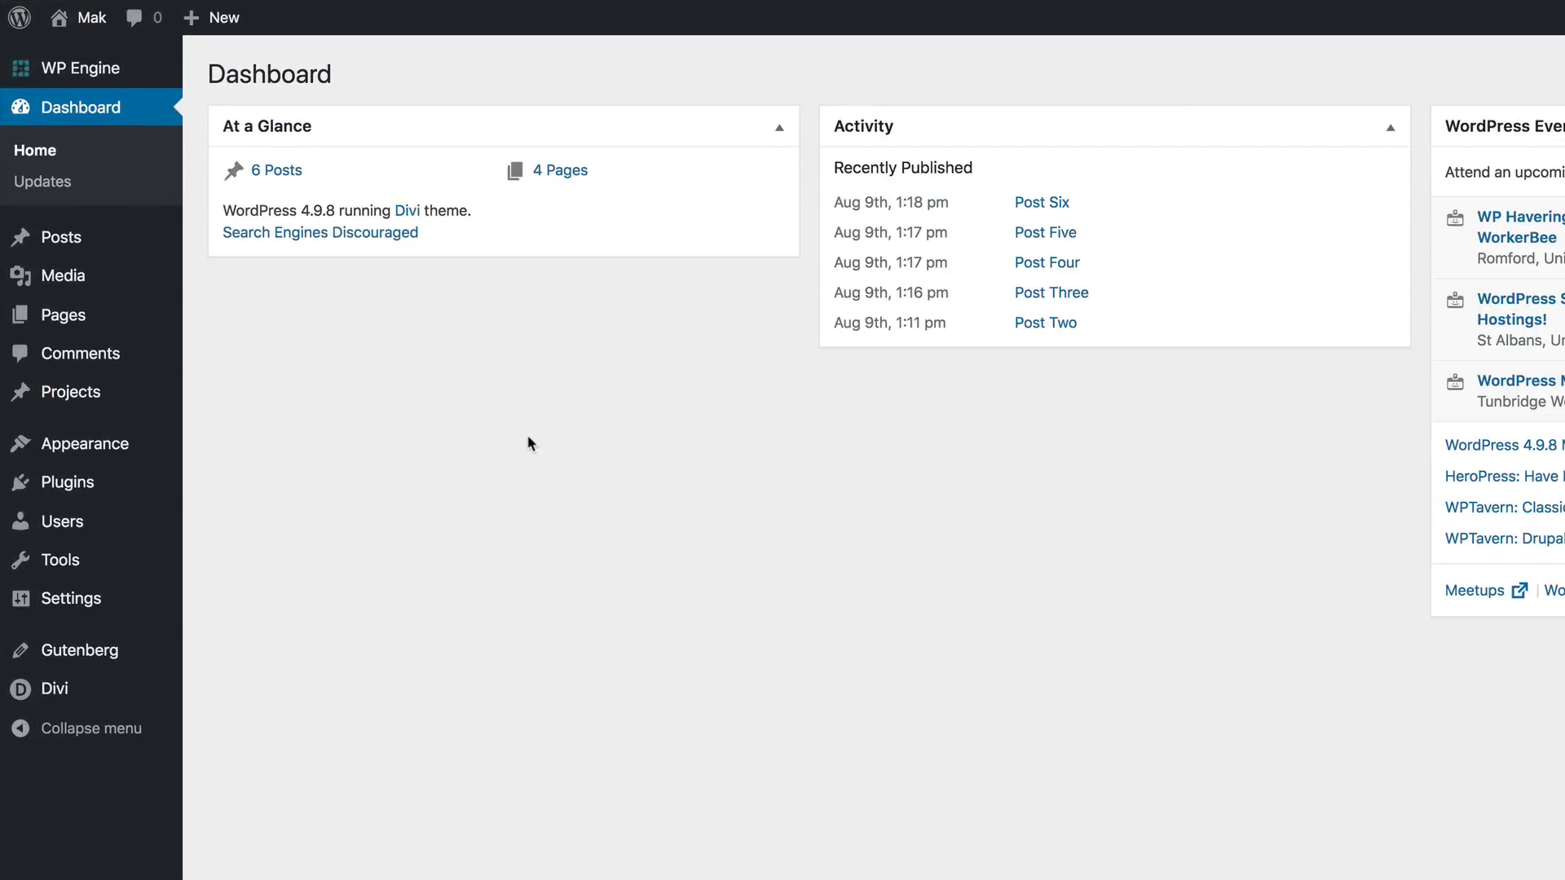
- Create a new page titled "Mak1"
{"action": "mouse_move", "coordinate": [105, 321]}
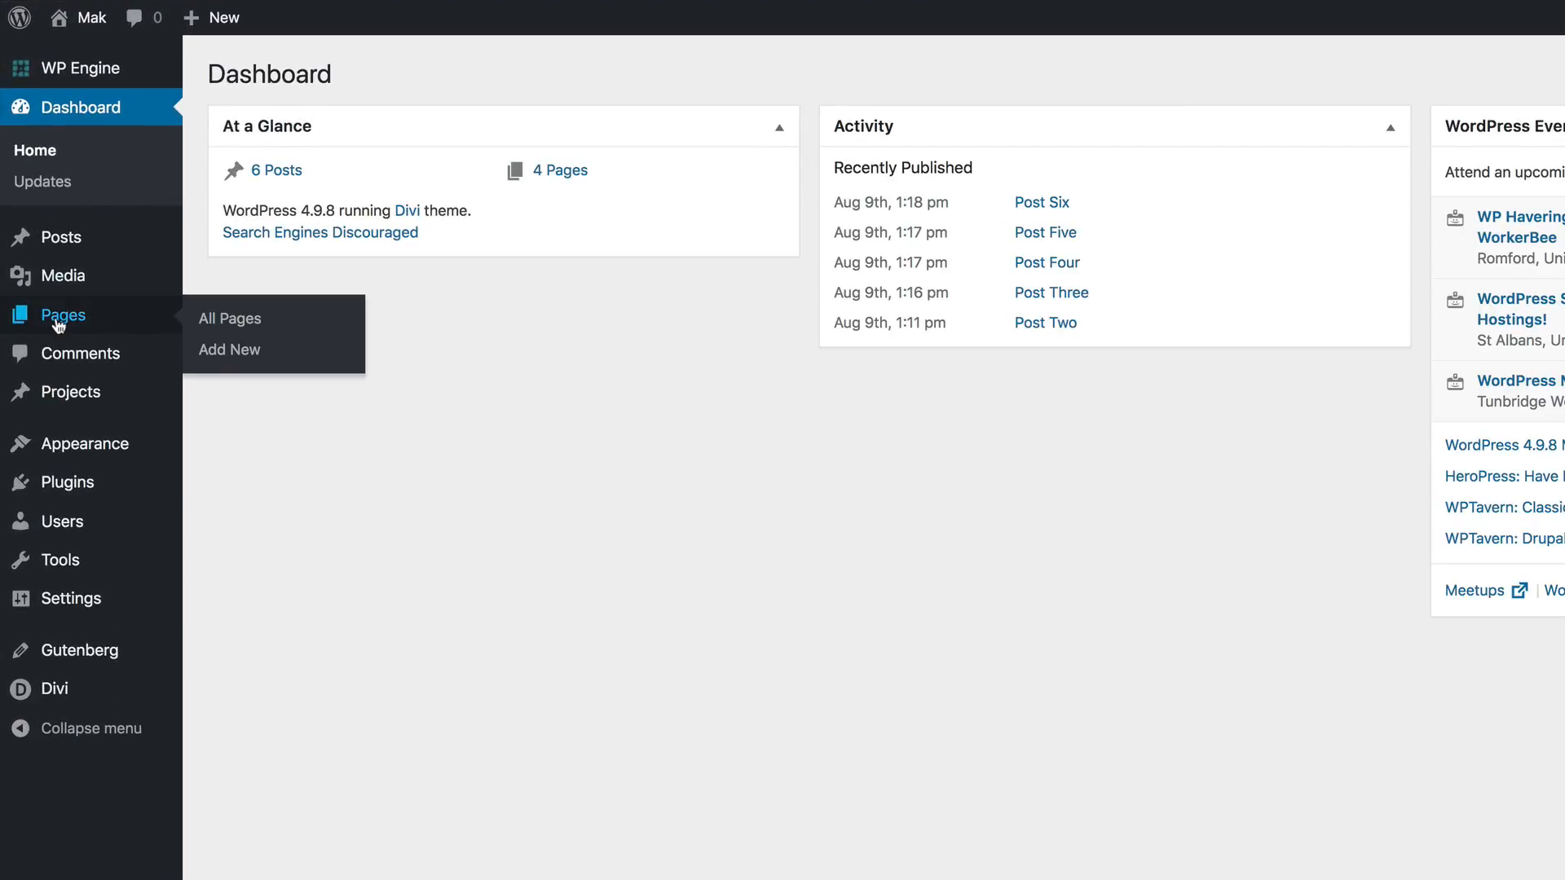
{"action": "left_click", "coordinate": [247, 357]}
{"action": "left_click", "coordinate": [425, 153]}
{"action": "type", "text": "Mak1"}
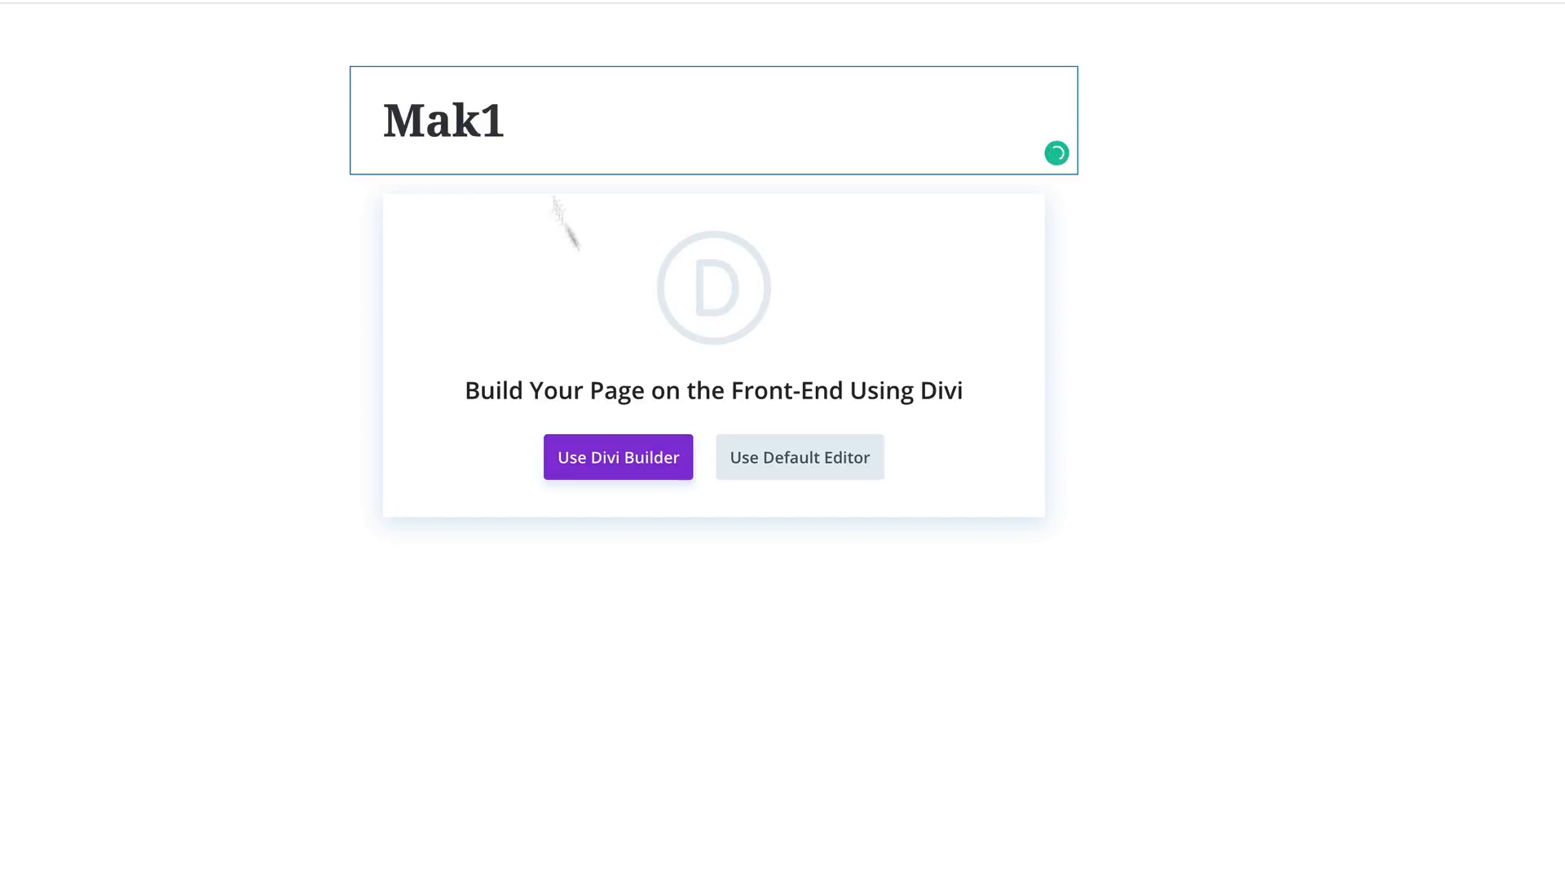
- Start building the page from scratch with the Divi Builder, dismissing the row insertion dialog
{"action": "left_click", "coordinate": [610, 466]}
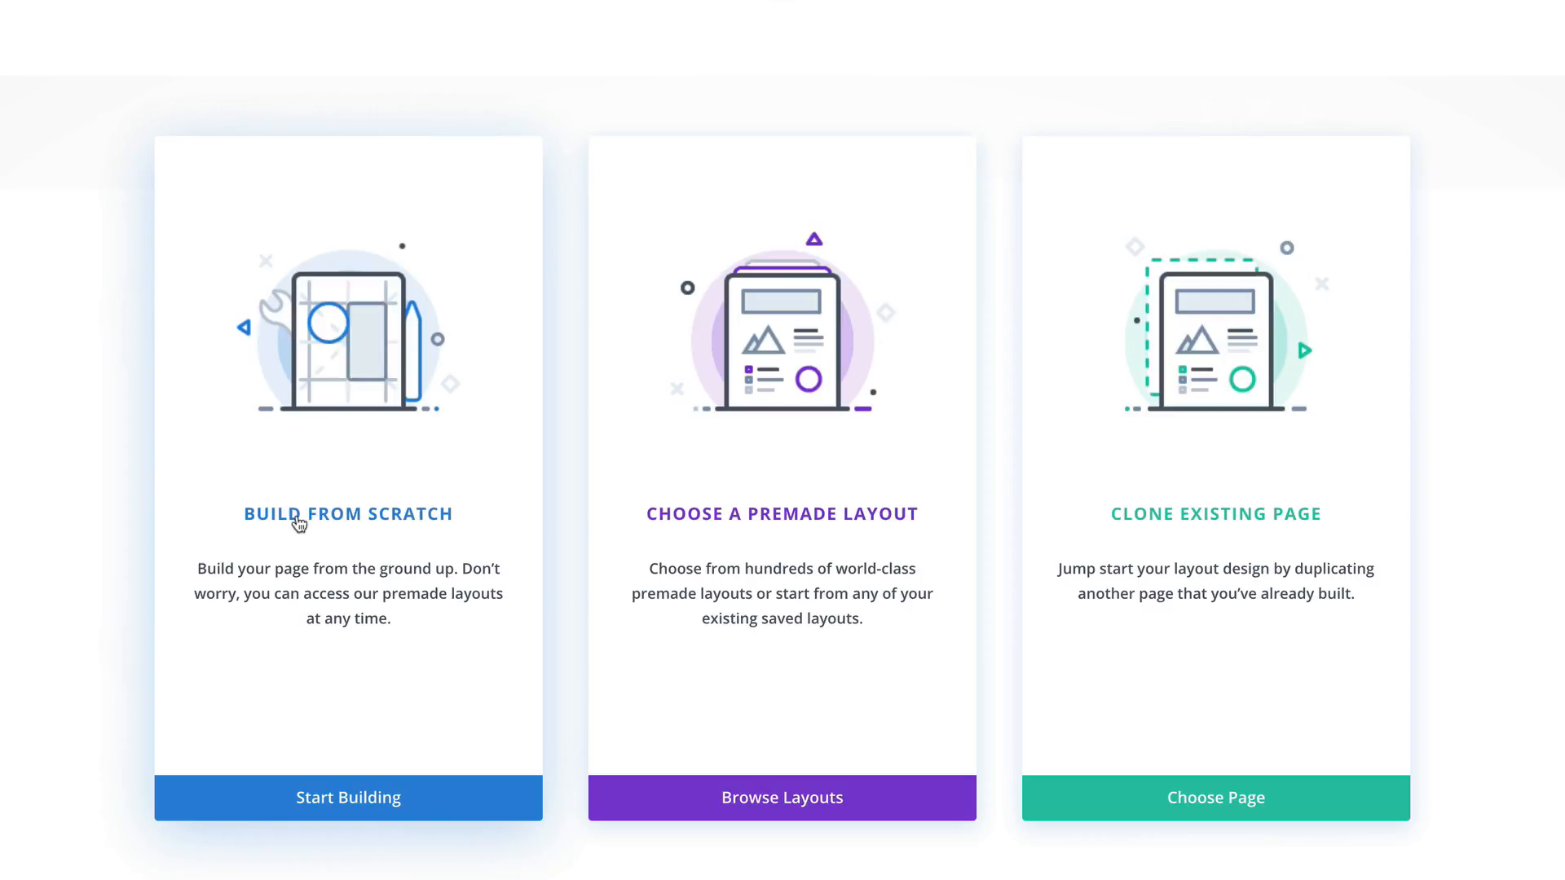
{"action": "left_click", "coordinate": [433, 515]}
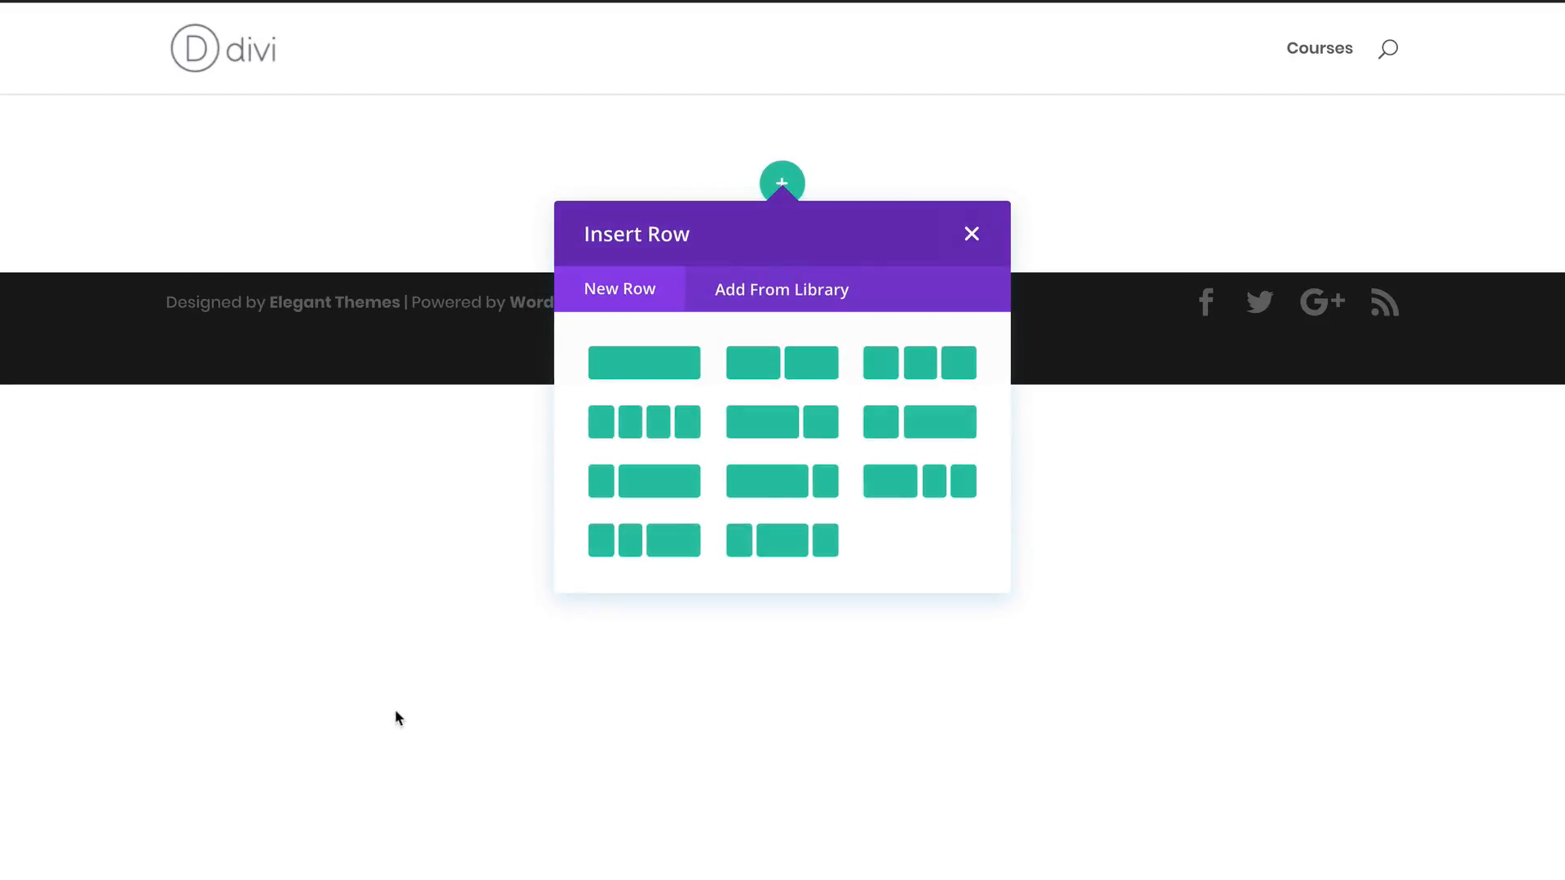
{"action": "left_click", "coordinate": [972, 234]}
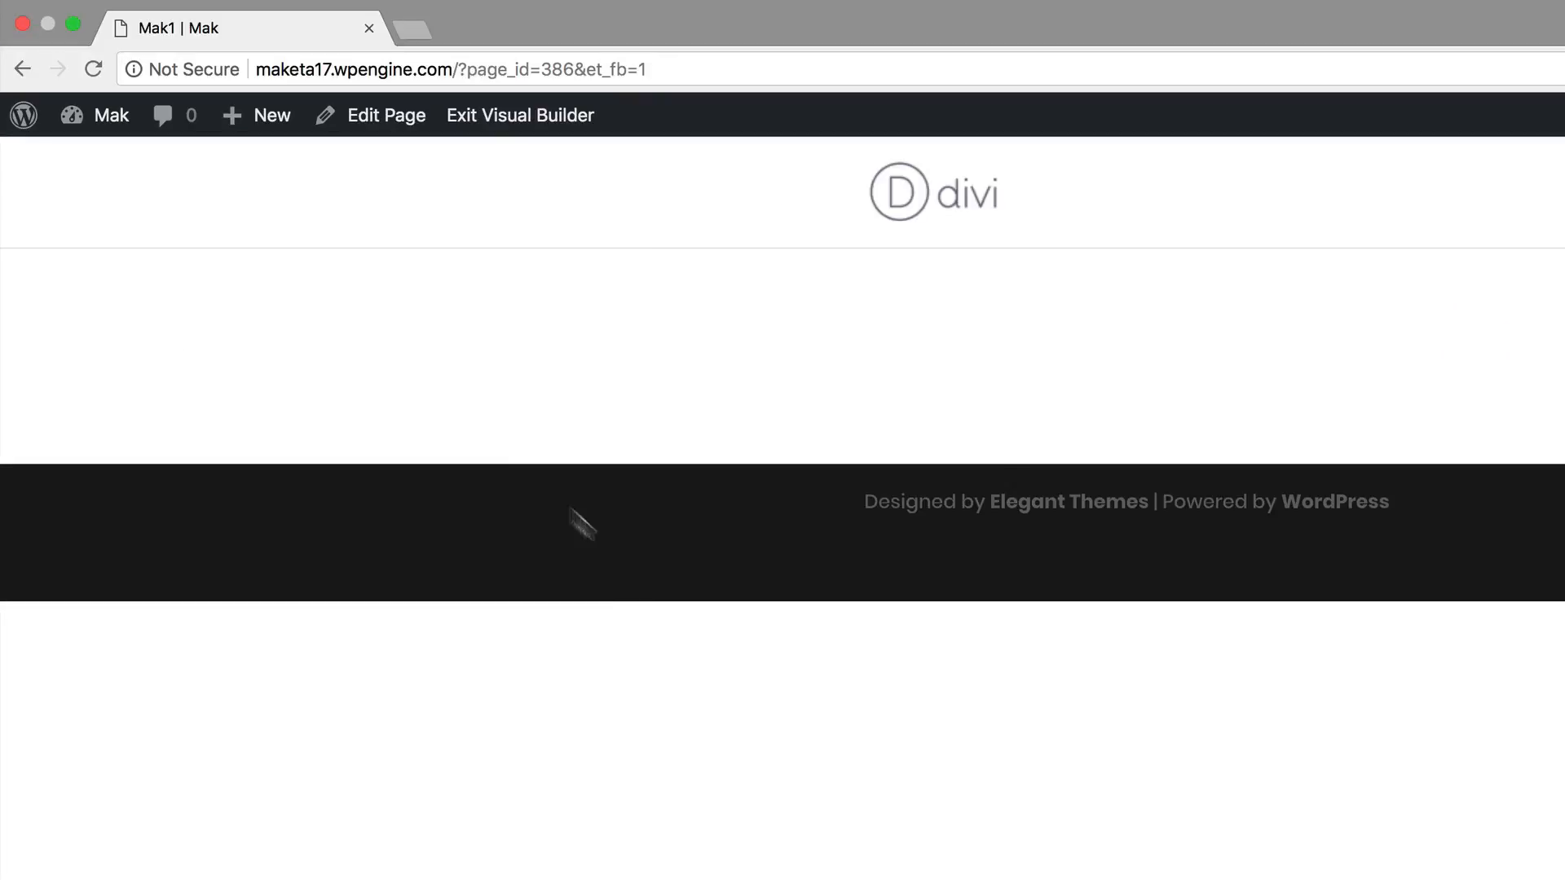
- Give the empty section a top divider in the solid, single-layer multi-wave style
{"action": "mouse_move", "coordinate": [480, 395]}
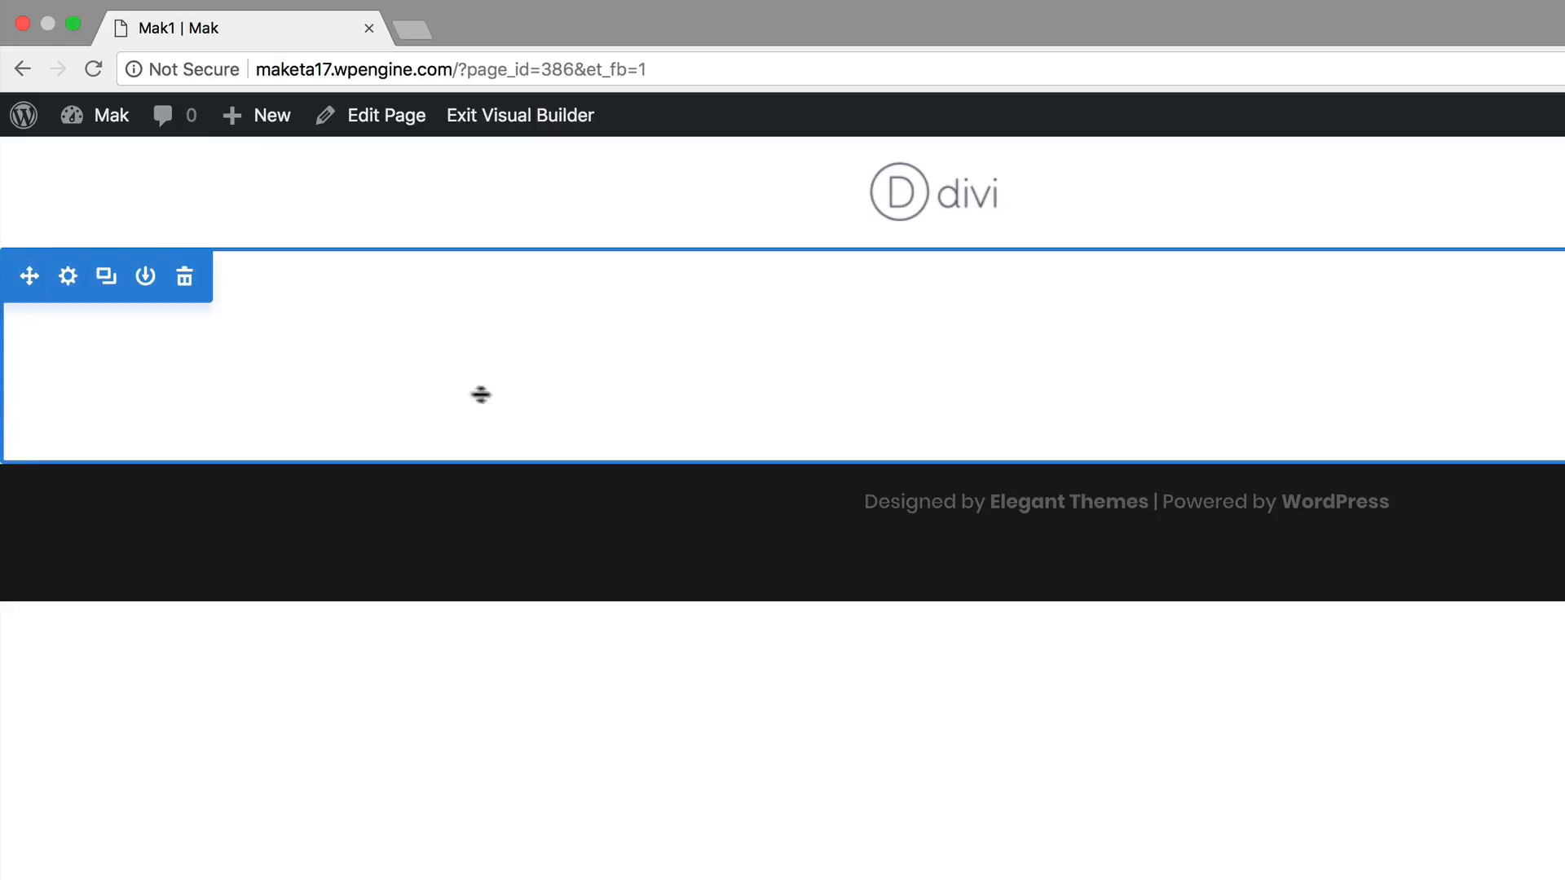
{"action": "left_click", "coordinate": [69, 278]}
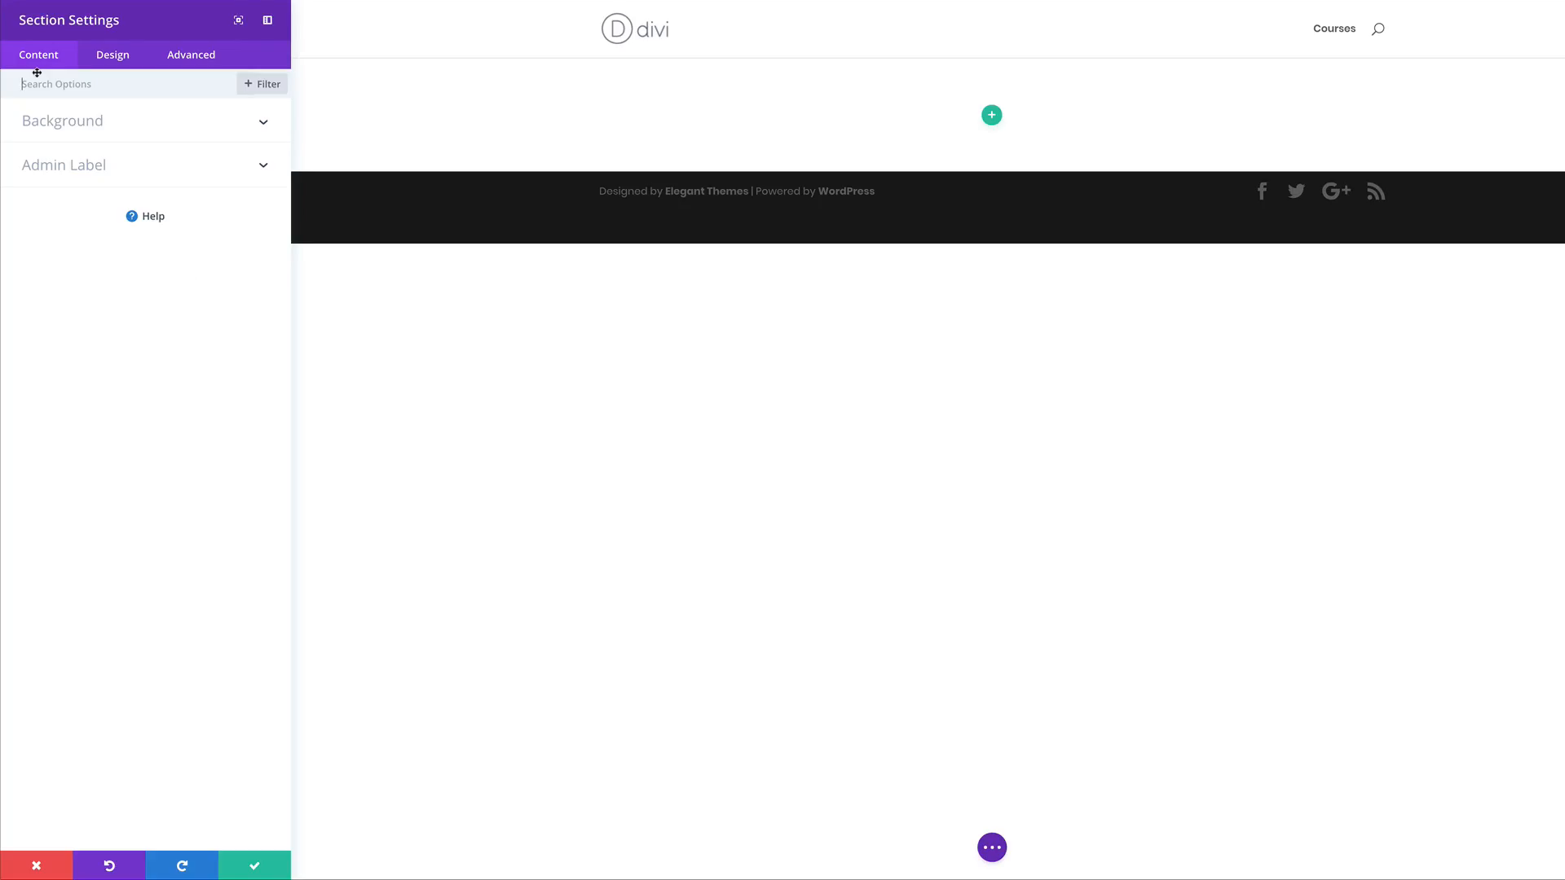
{"action": "left_click", "coordinate": [110, 57]}
{"action": "left_click", "coordinate": [82, 209]}
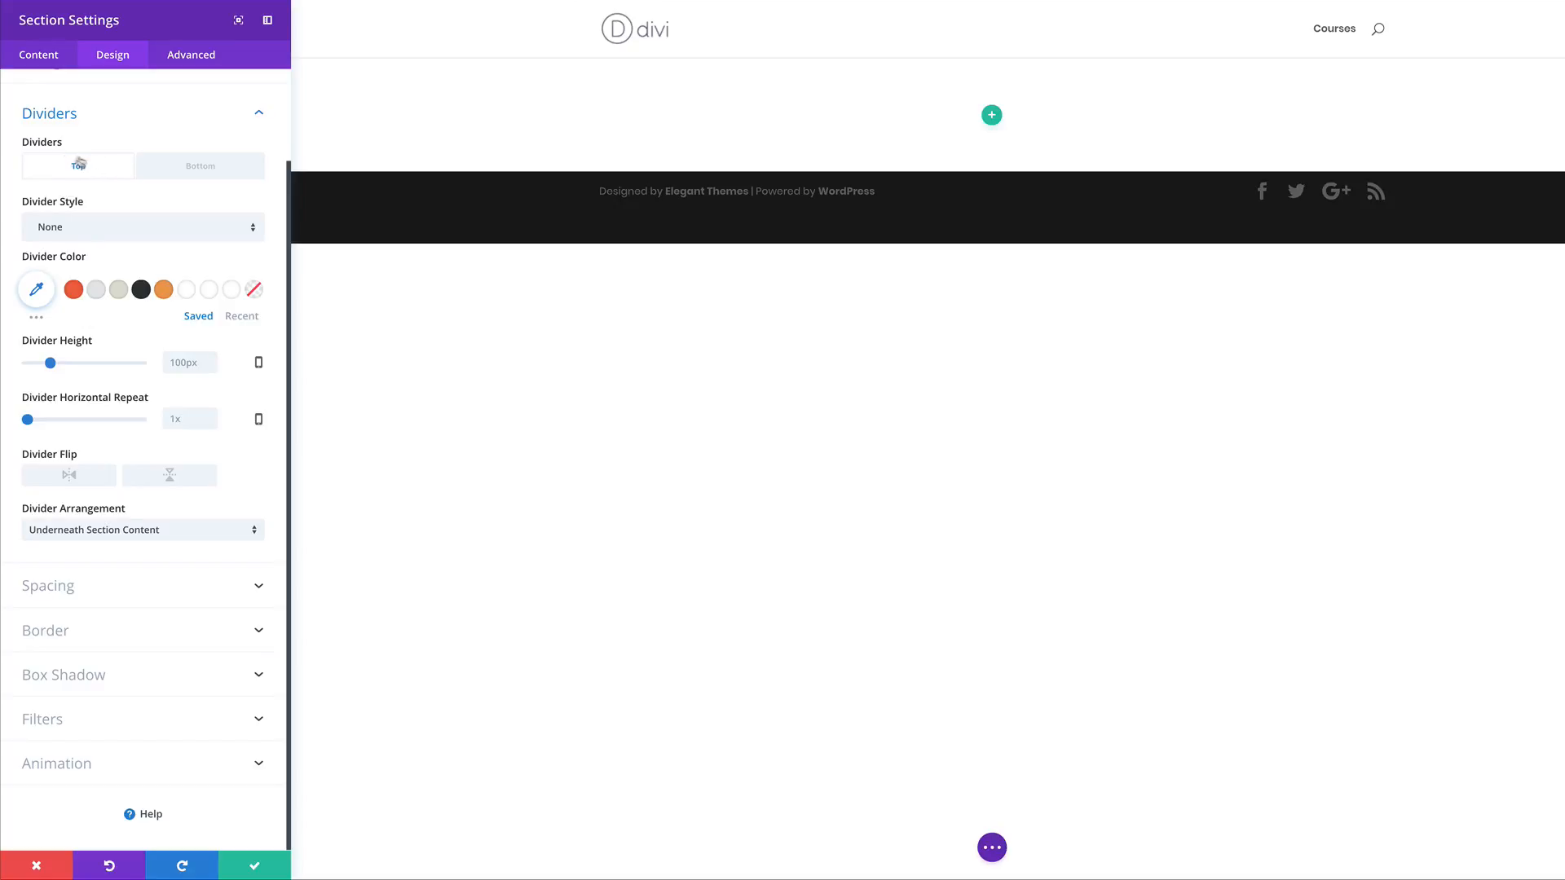
{"action": "left_click", "coordinate": [105, 230]}
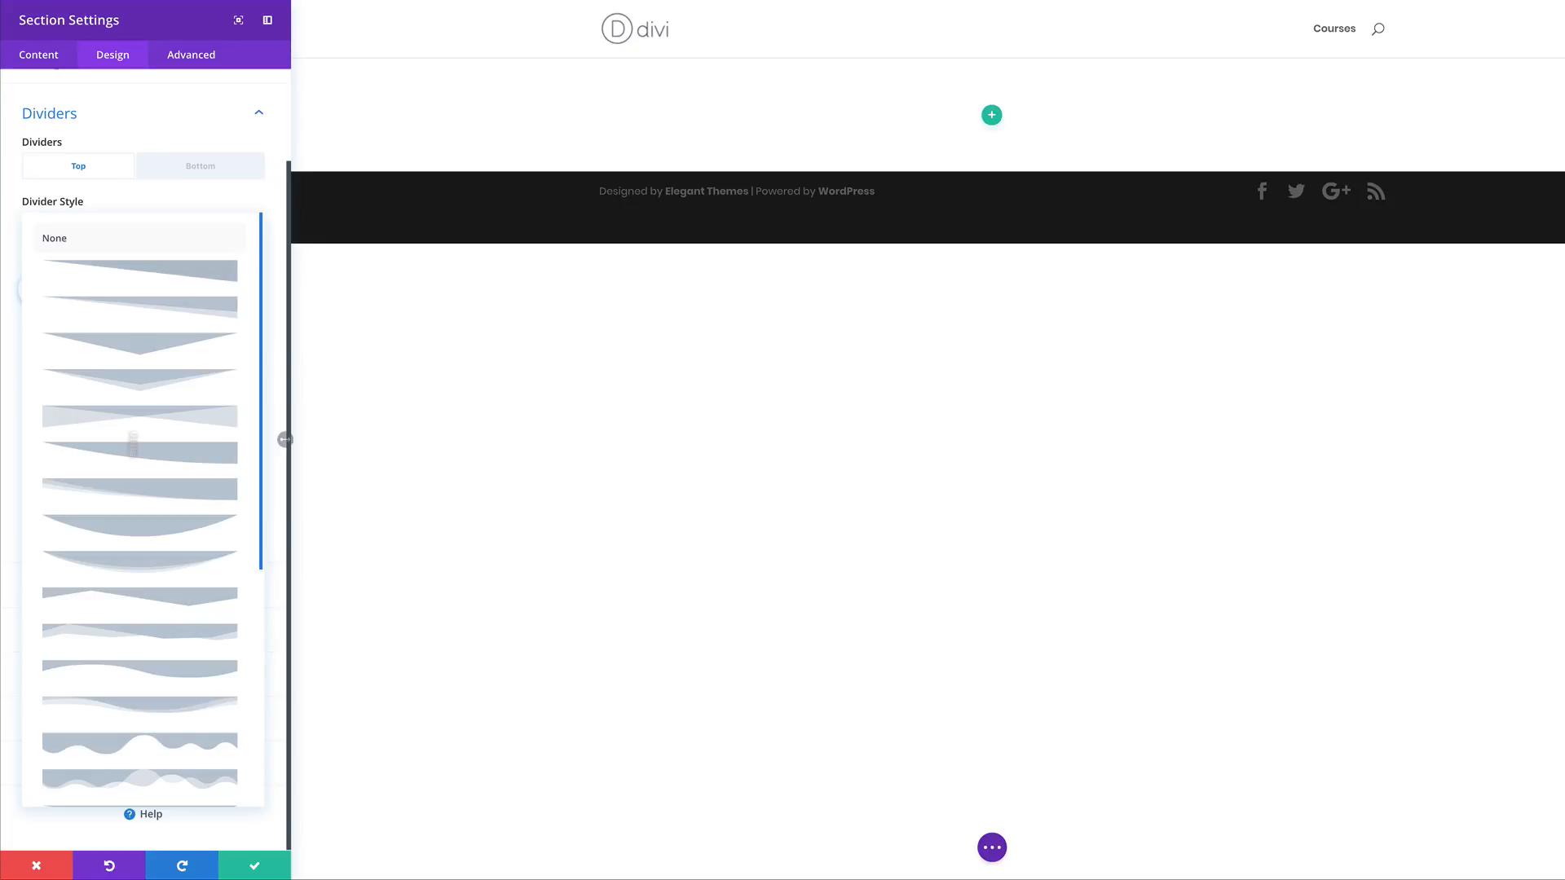
{"action": "left_click", "coordinate": [163, 741]}
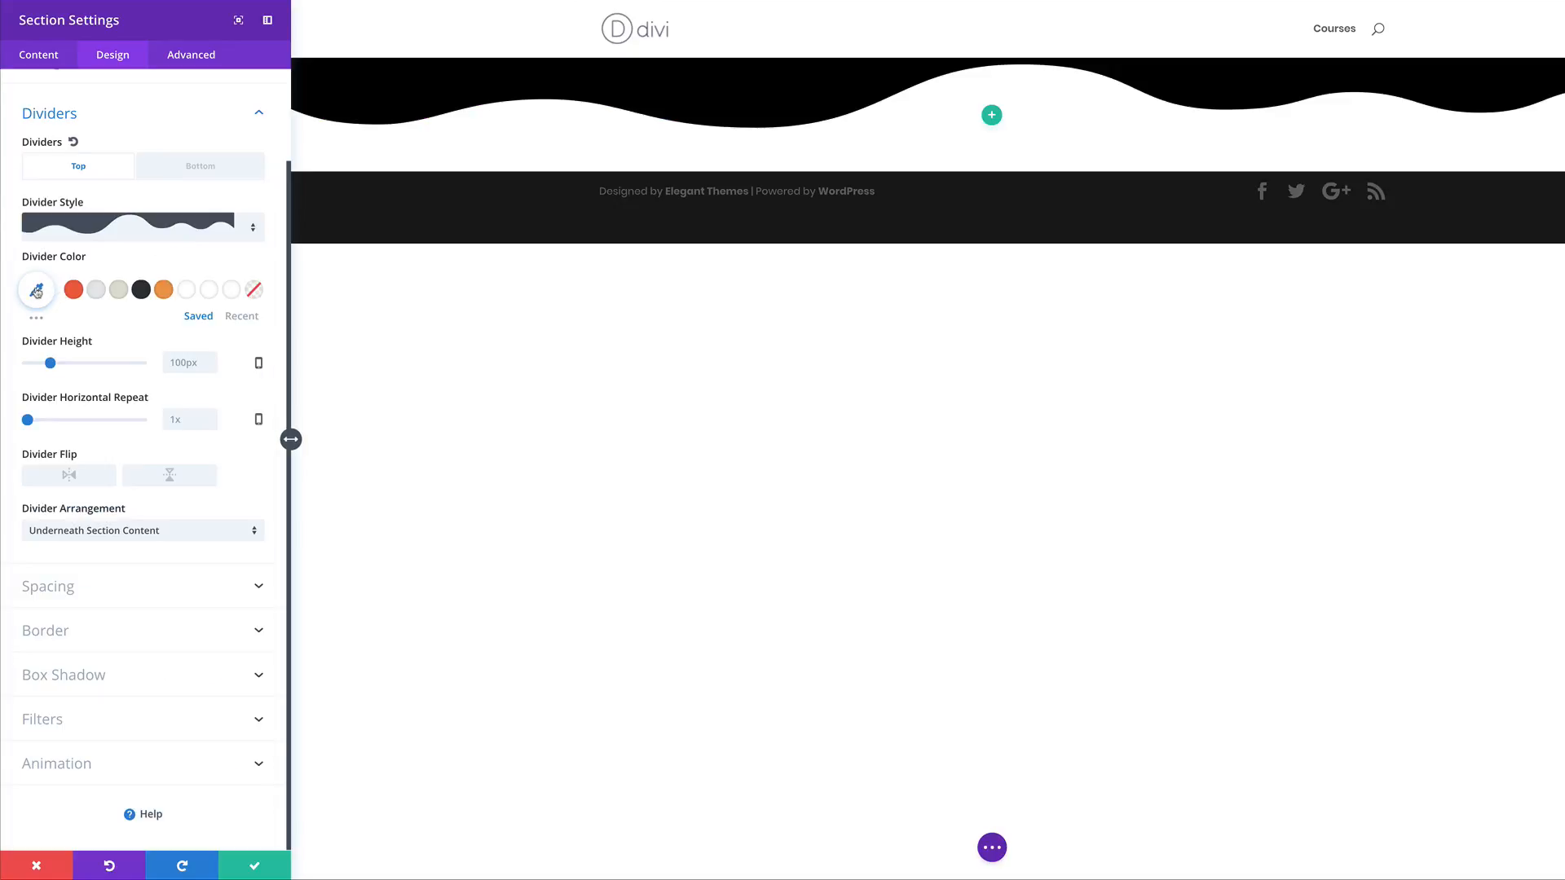
- Set the top divider's color to rgba(0,0,0,0.13)
{"action": "left_click", "coordinate": [36, 288]}
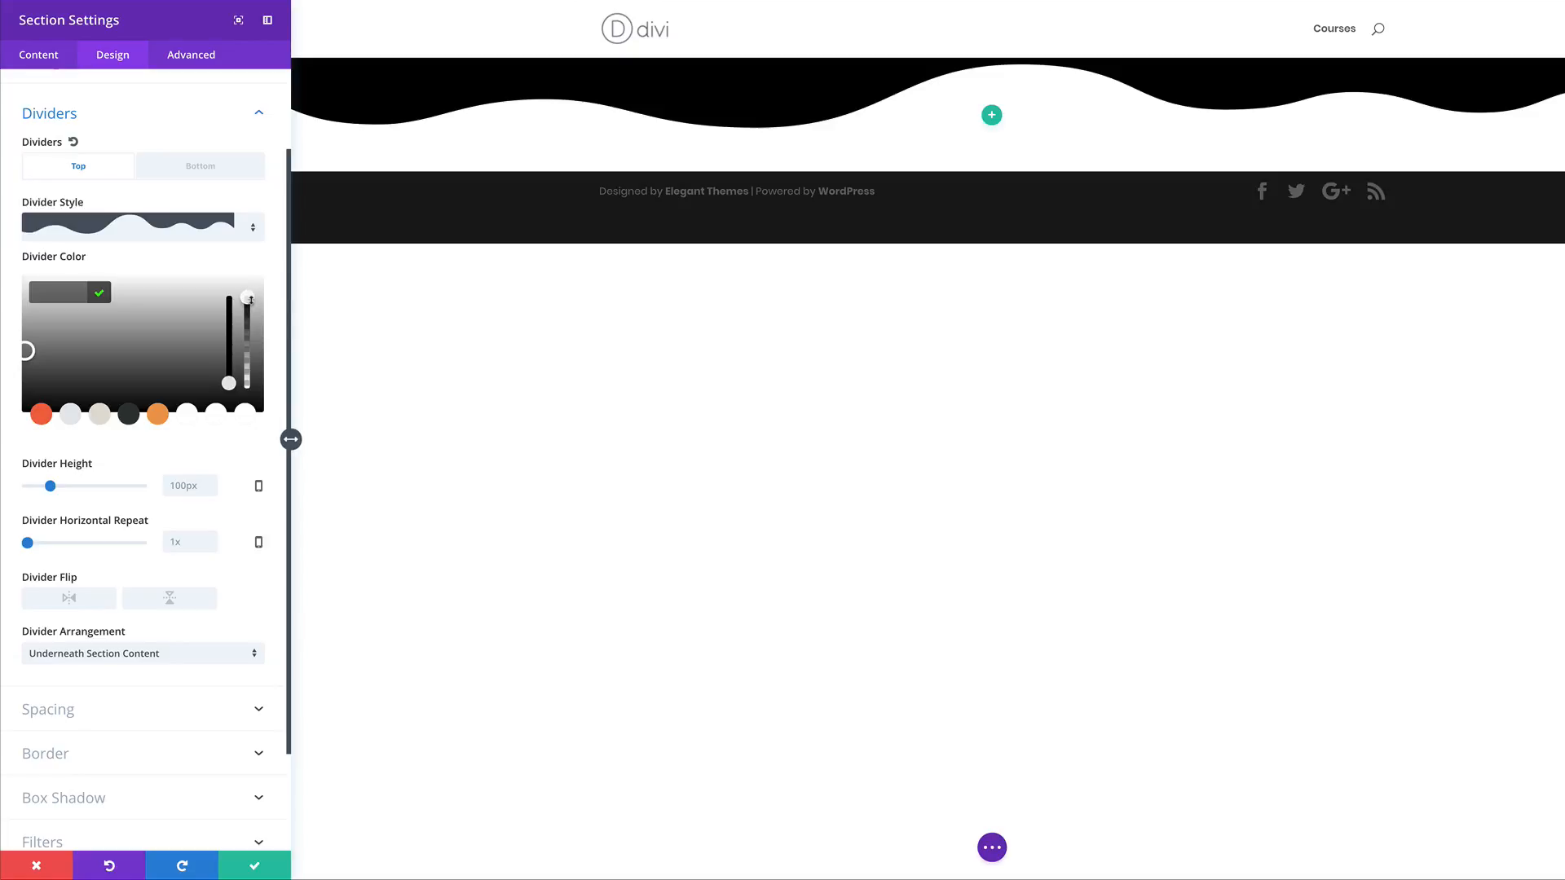
{"action": "left_click_drag", "start_coordinate": [250, 300], "coordinate": [249, 328]}
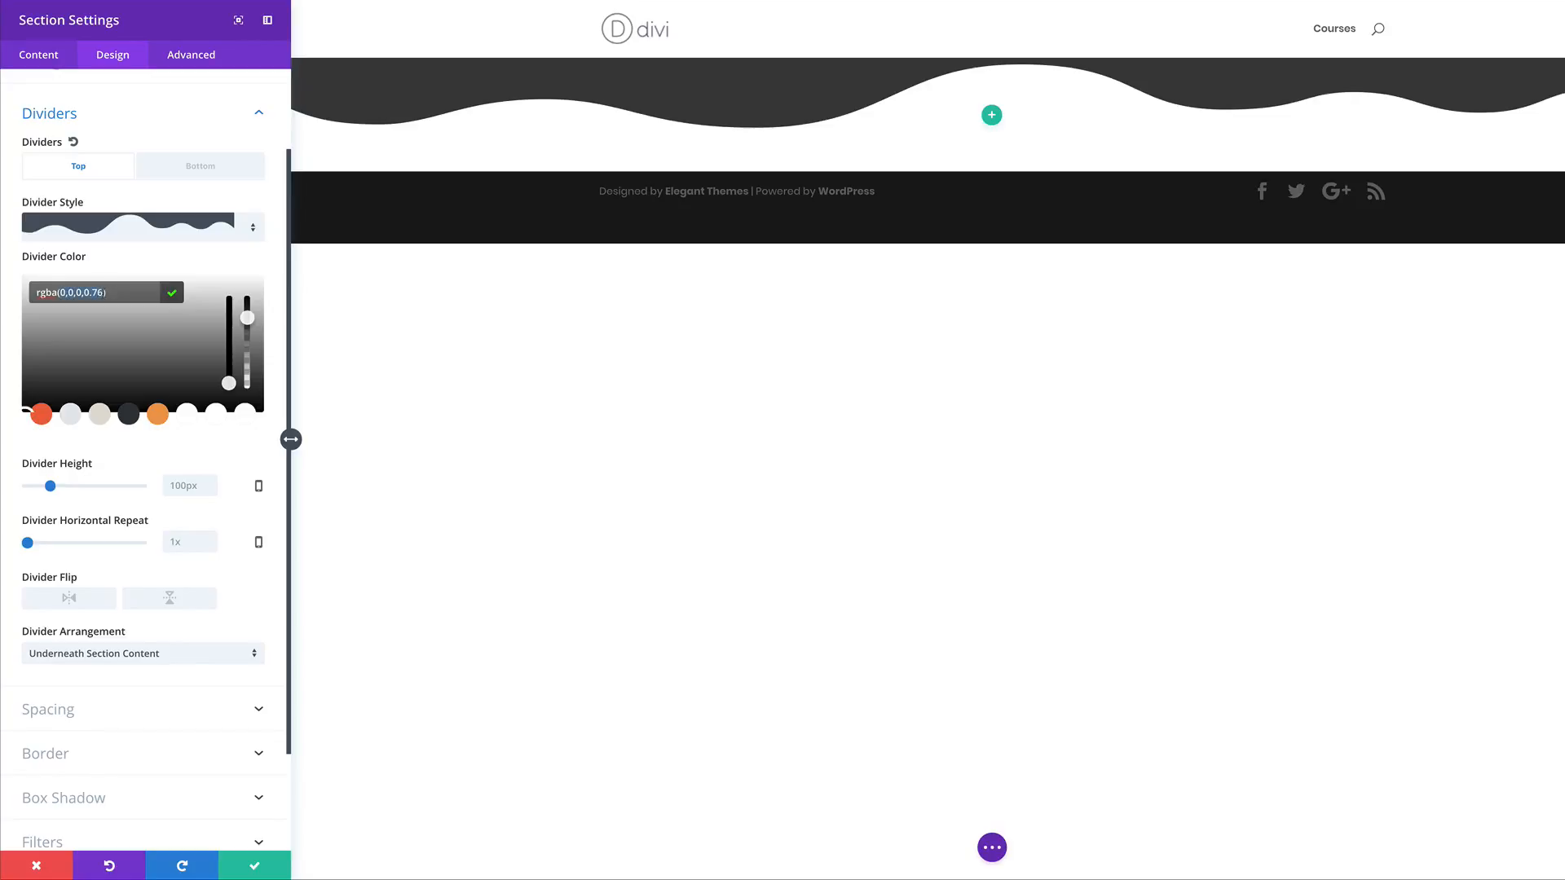
{"action": "type", "text": "0,0,0,0.13"}
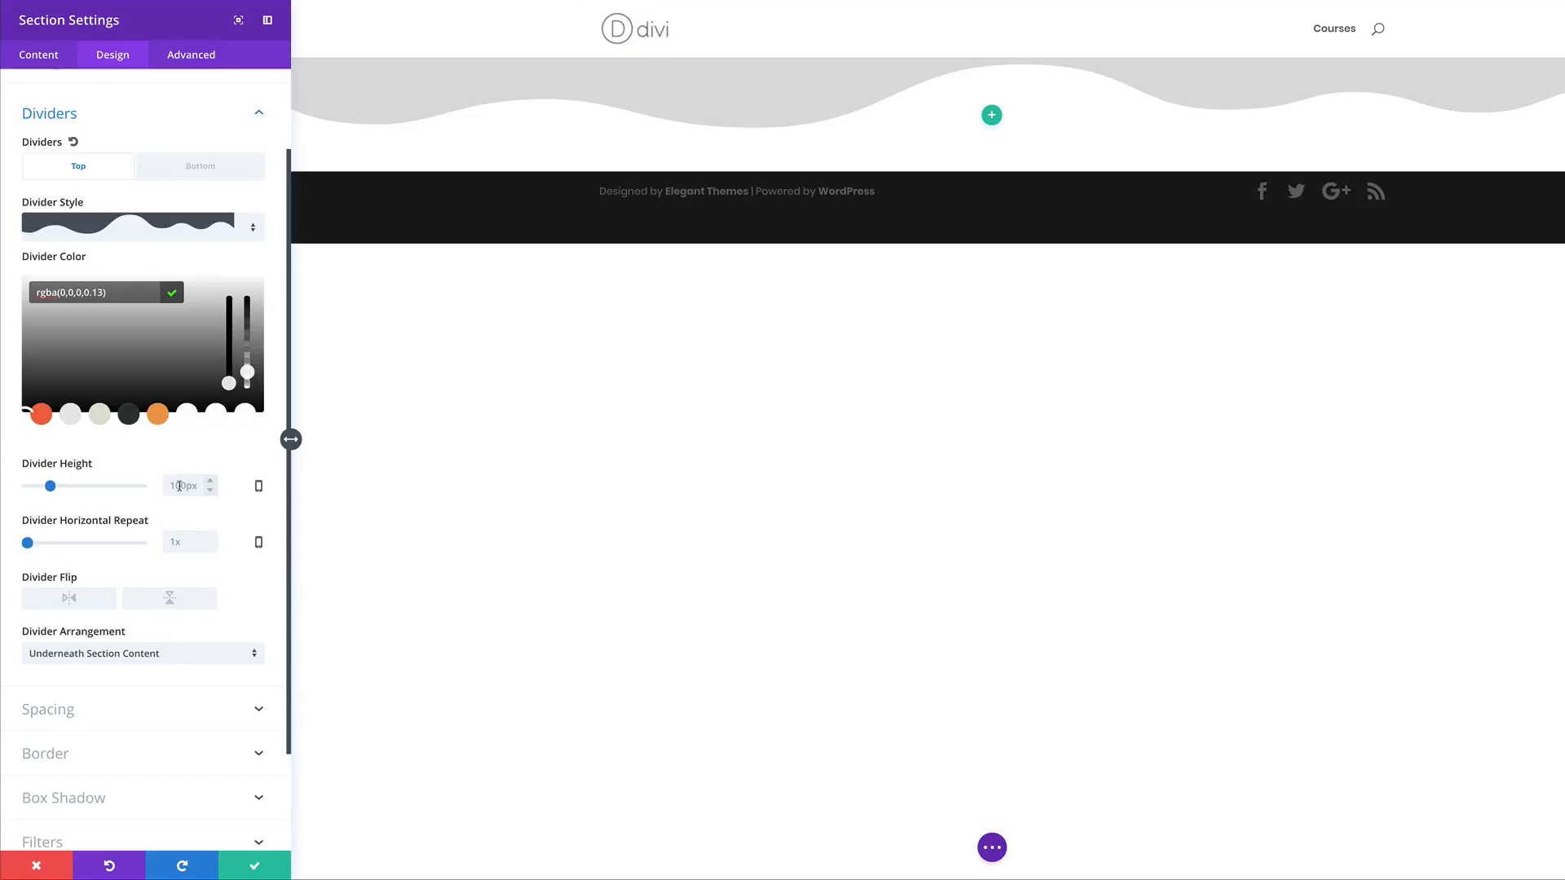
- Set the top divider's height to 900px and flip it vertically
{"action": "left_click", "coordinate": [180, 486]}
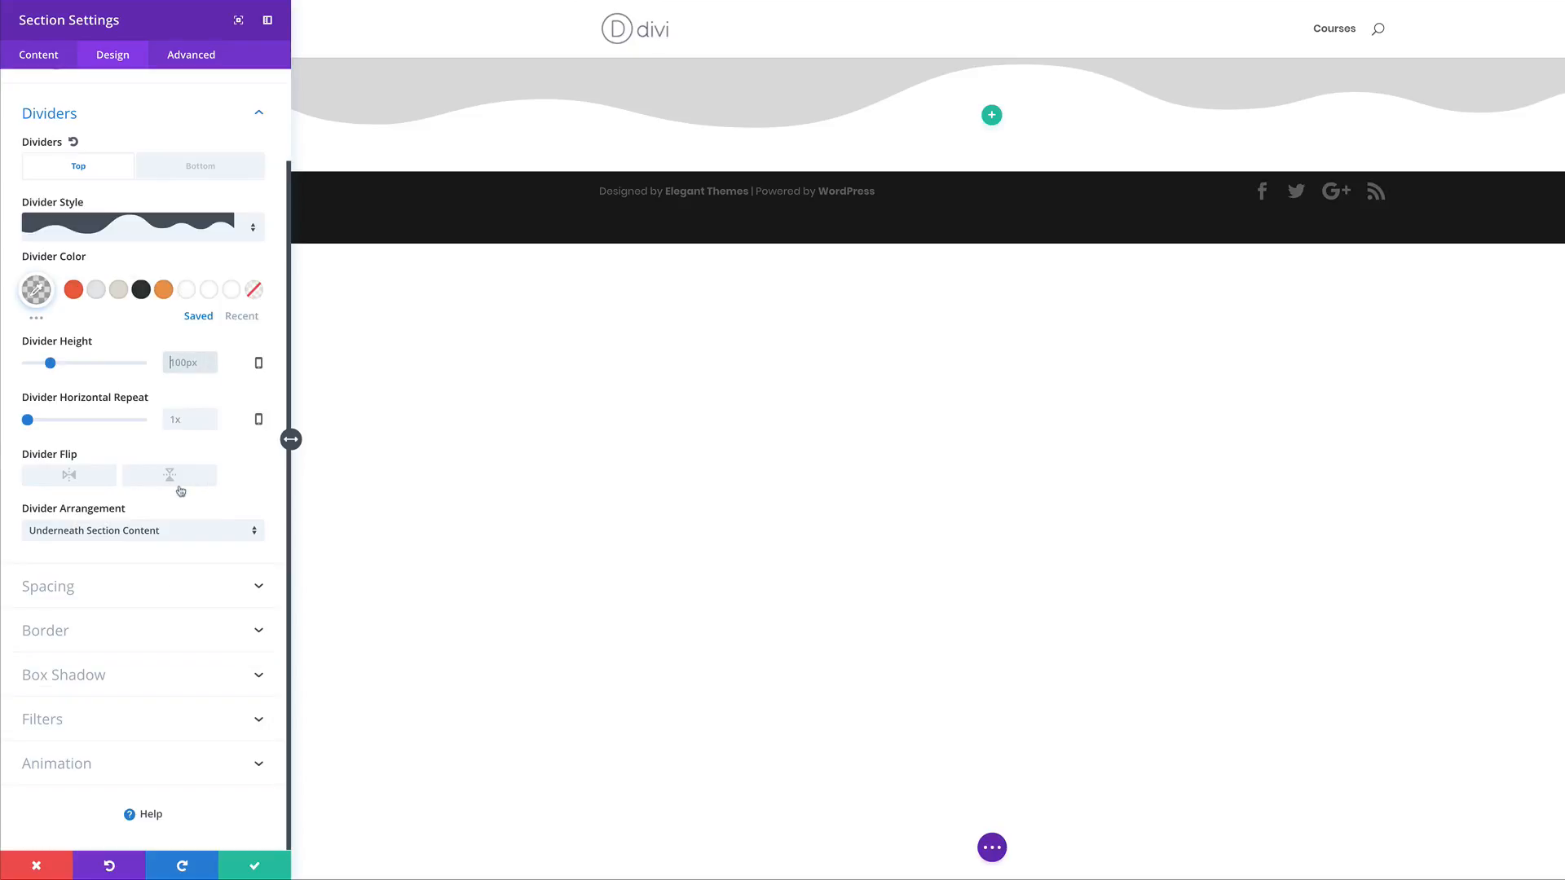
{"action": "type", "text": "900px"}
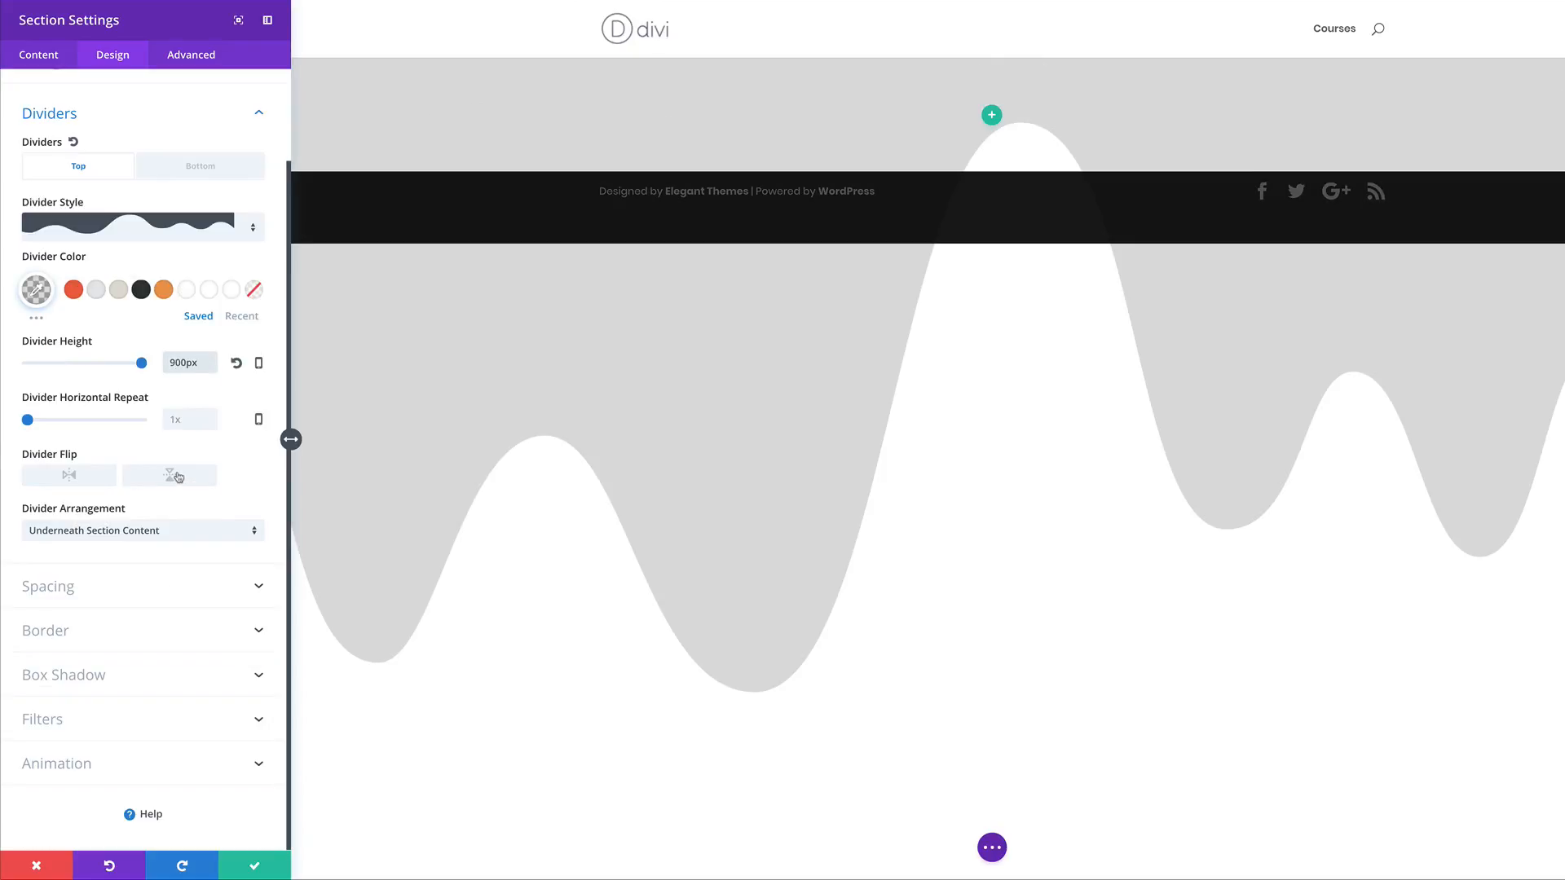
{"action": "left_click", "coordinate": [173, 476]}
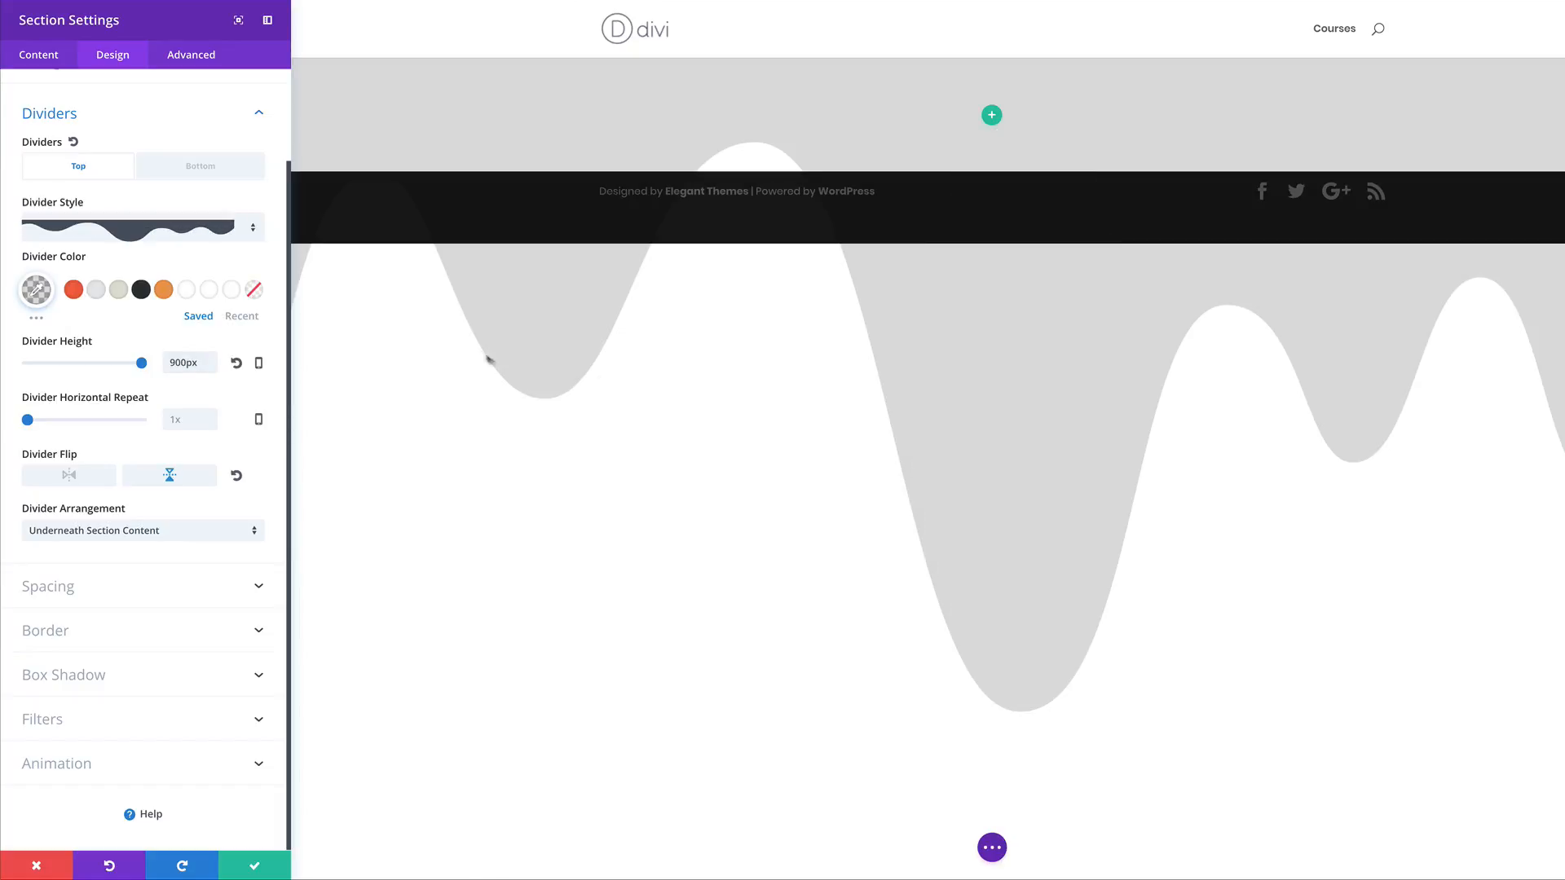
- Add a bottom divider in the solid multi-wave style and set its height to 900px
{"action": "left_click", "coordinate": [213, 167]}
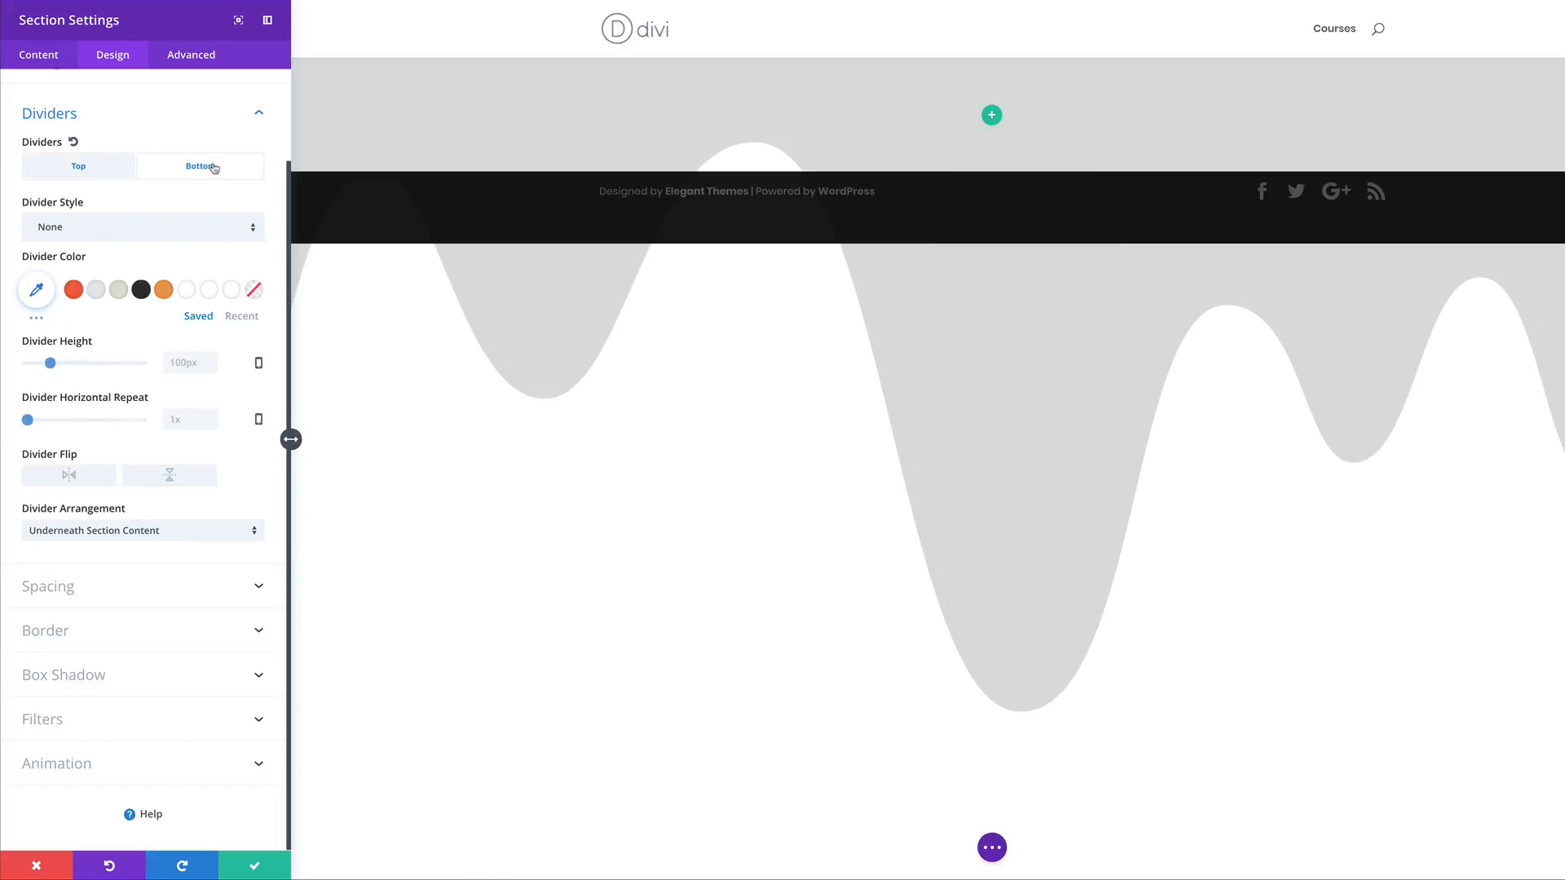
{"action": "left_click", "coordinate": [216, 233]}
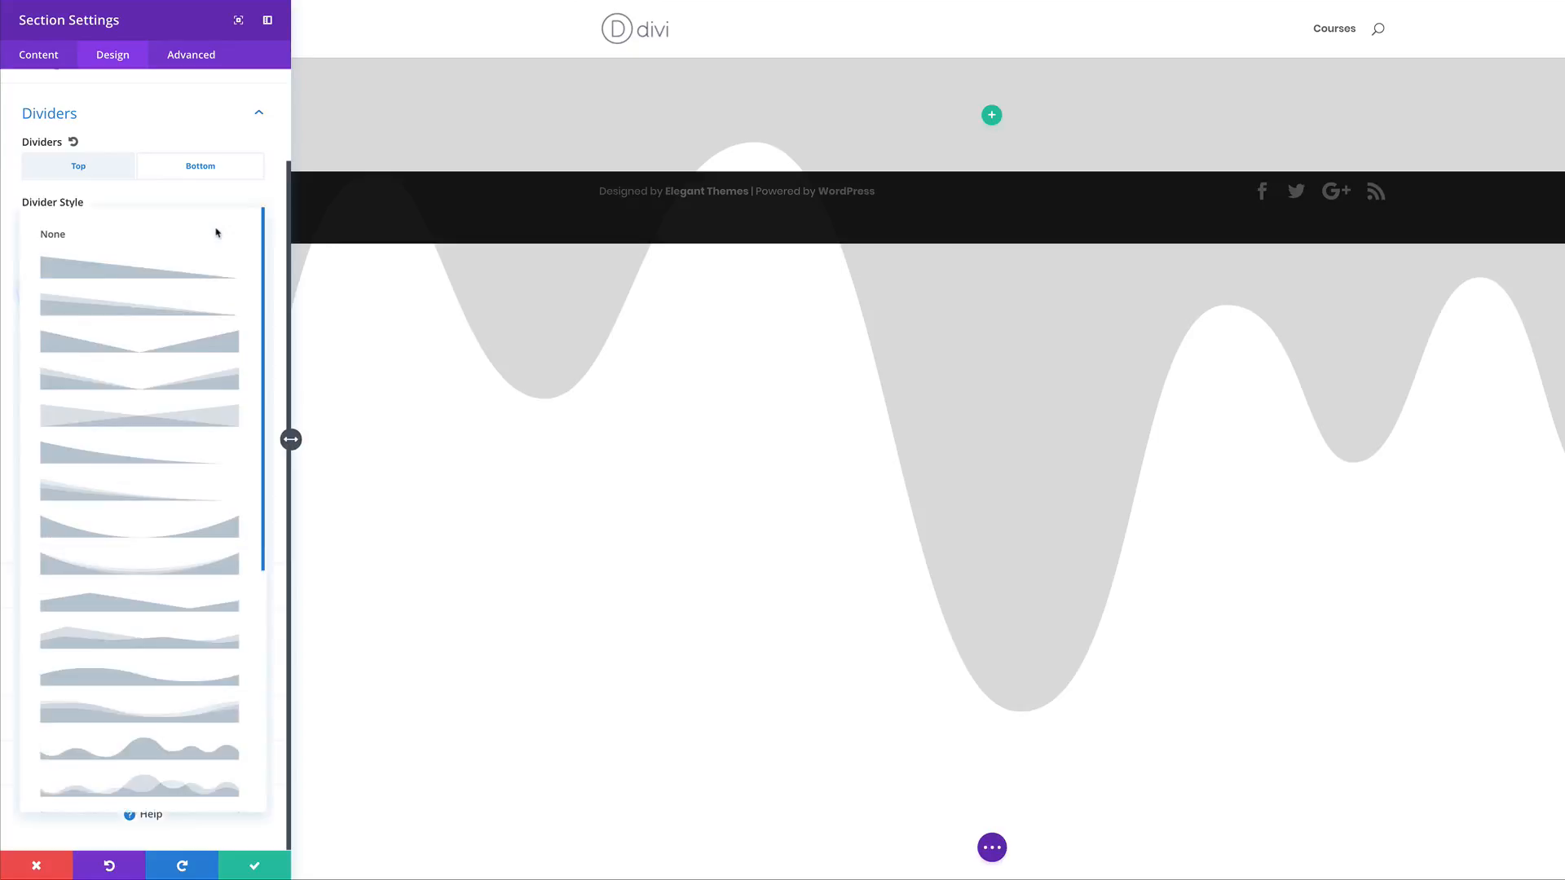
{"action": "left_click", "coordinate": [203, 745]}
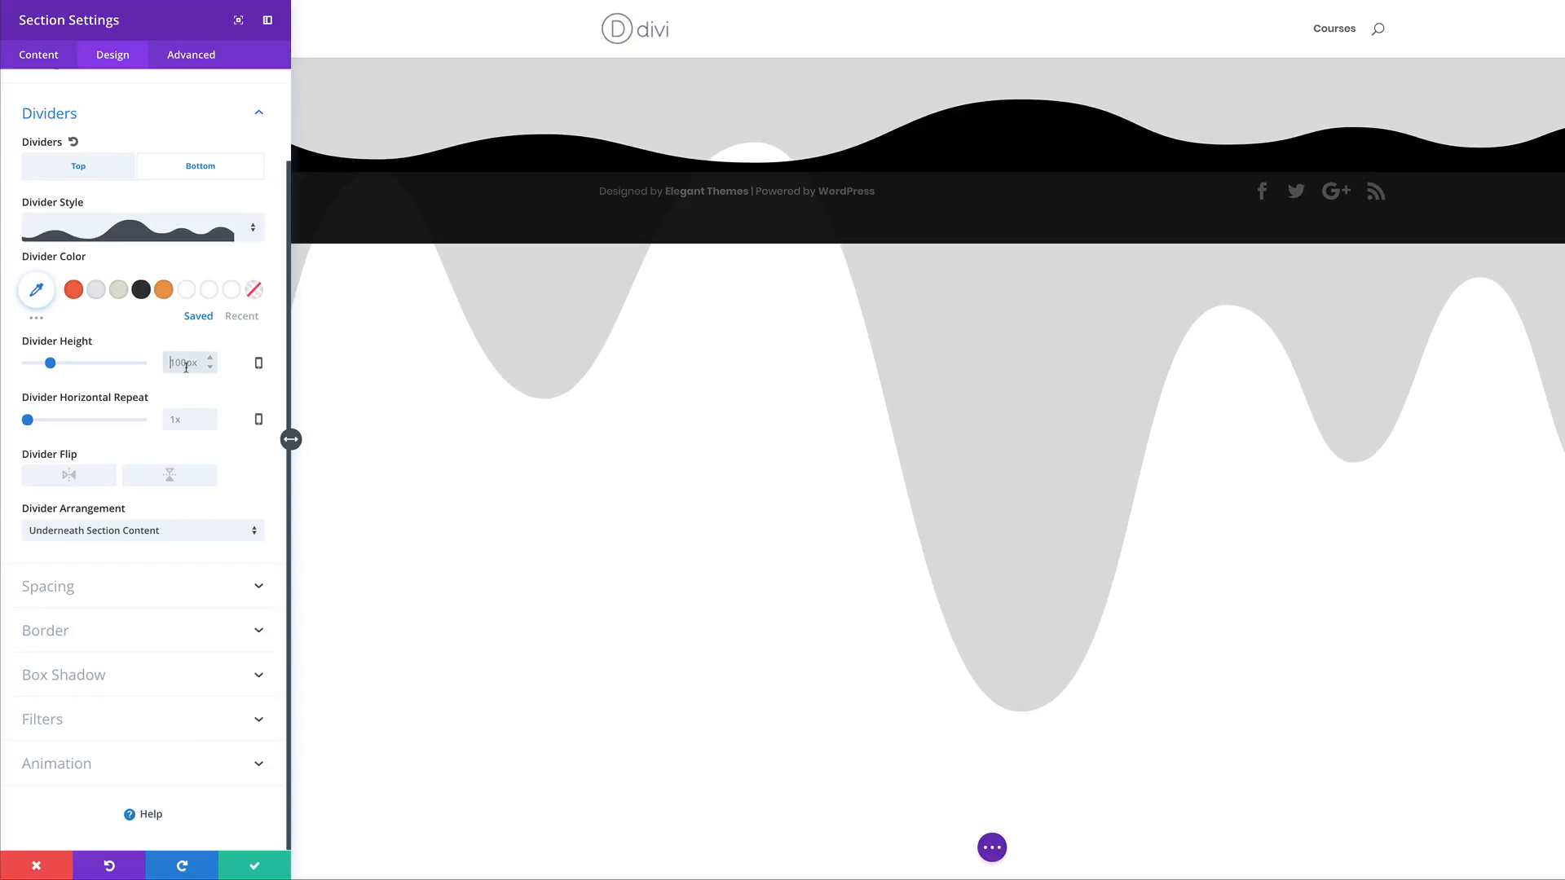
{"action": "type", "text": "900"}
- Set the bottom divider's color to rgba(0,0,0,0.13)
{"action": "left_click", "coordinate": [36, 291]}
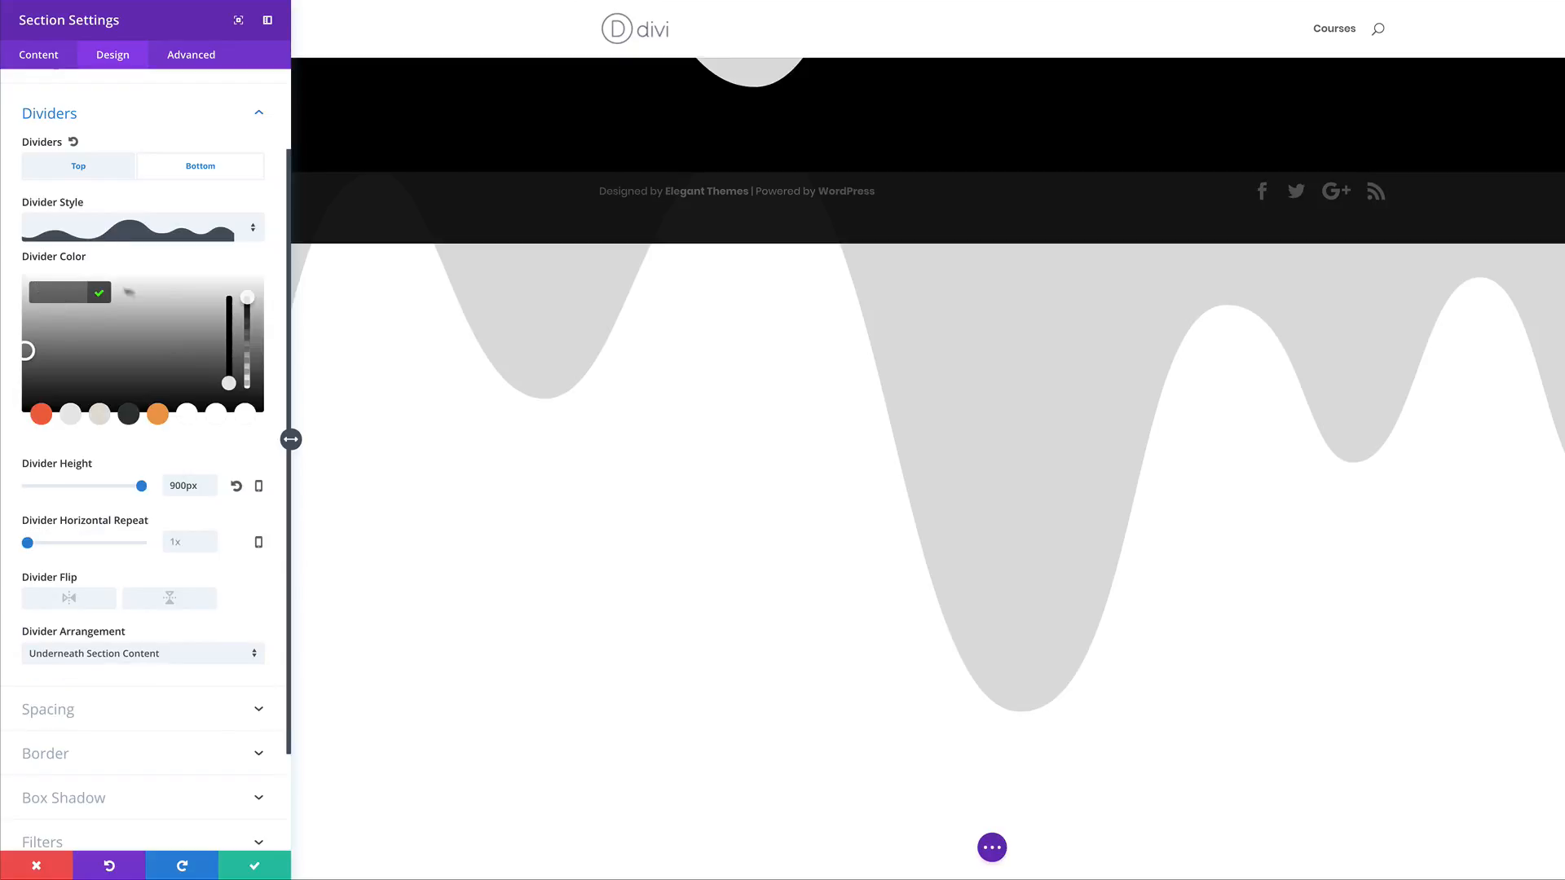
{"action": "left_click_drag", "start_coordinate": [247, 298], "coordinate": [249, 326]}
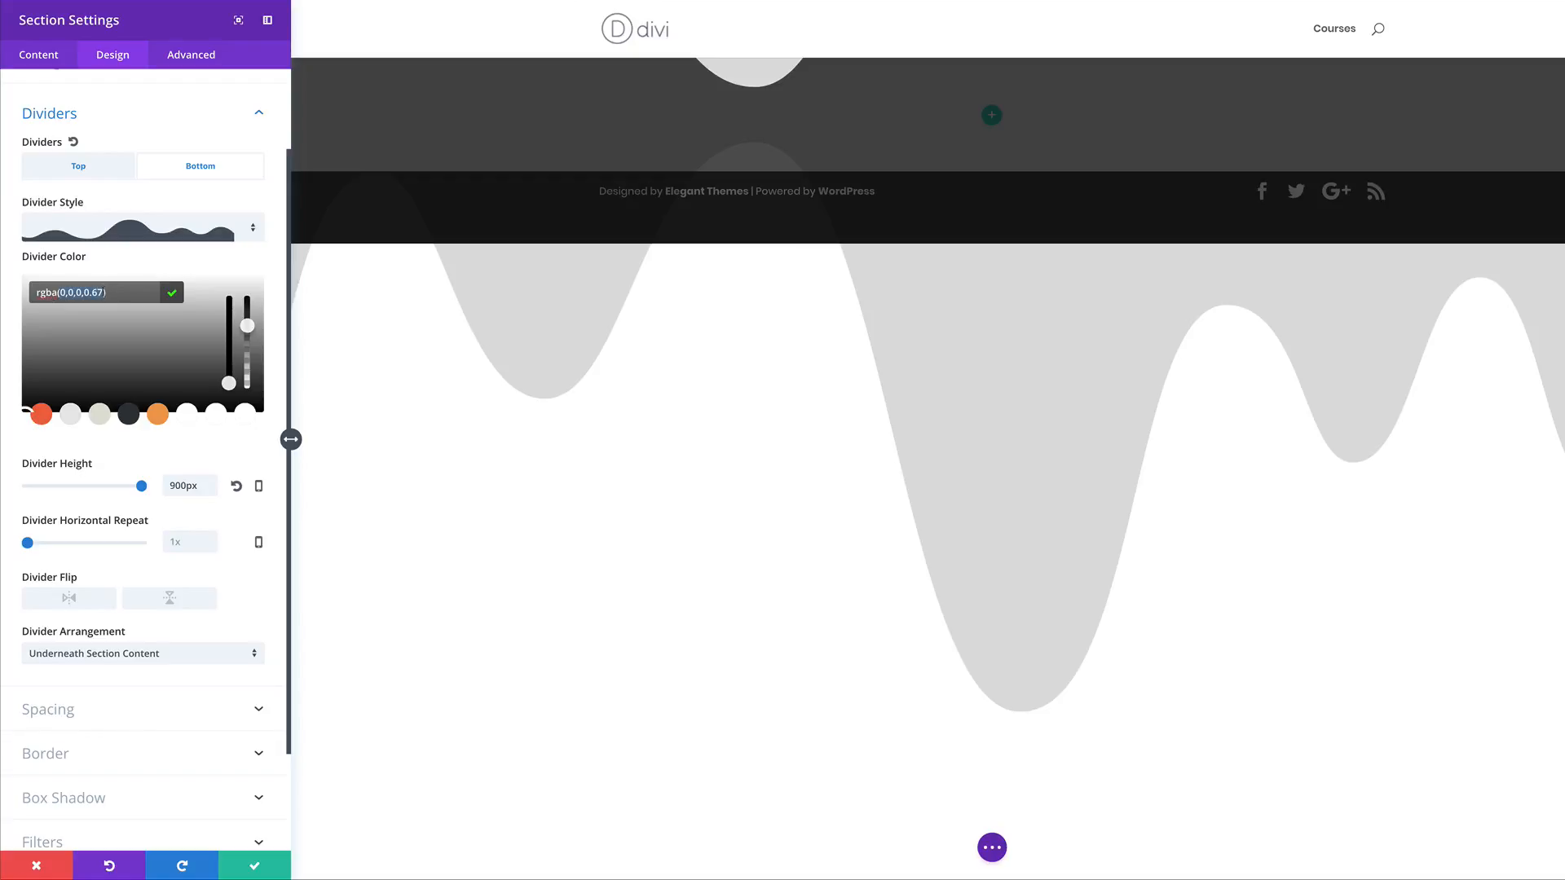
{"action": "left_click_drag", "start_coordinate": [247, 326], "coordinate": [247, 372]}
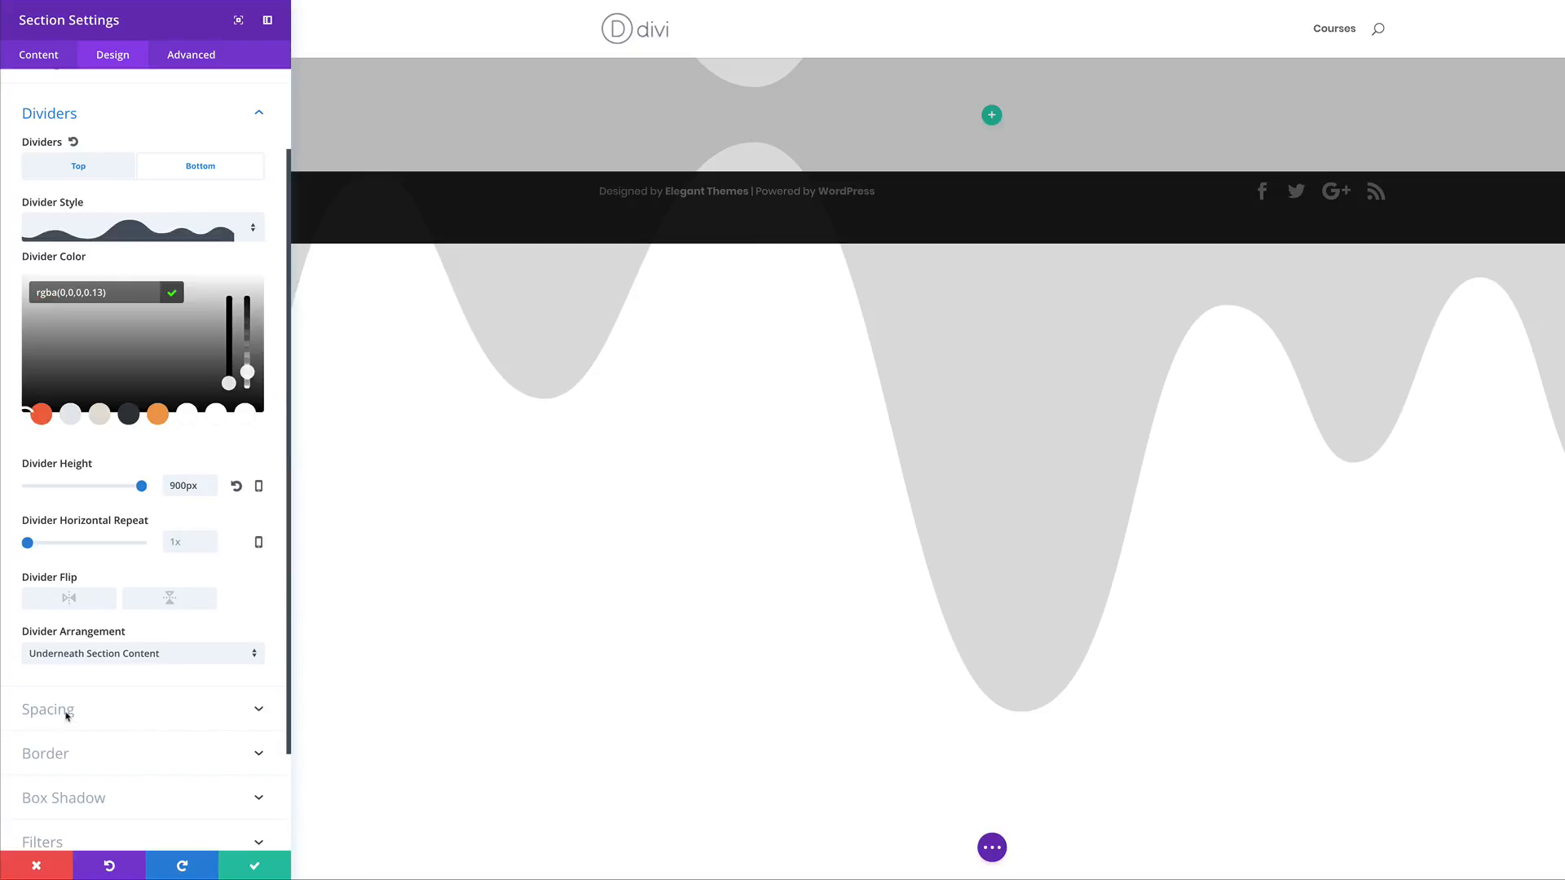
- Set the section's linked top and bottom padding to 0px and its linked top and bottom margin to 50px
{"action": "left_click", "coordinate": [67, 714]}
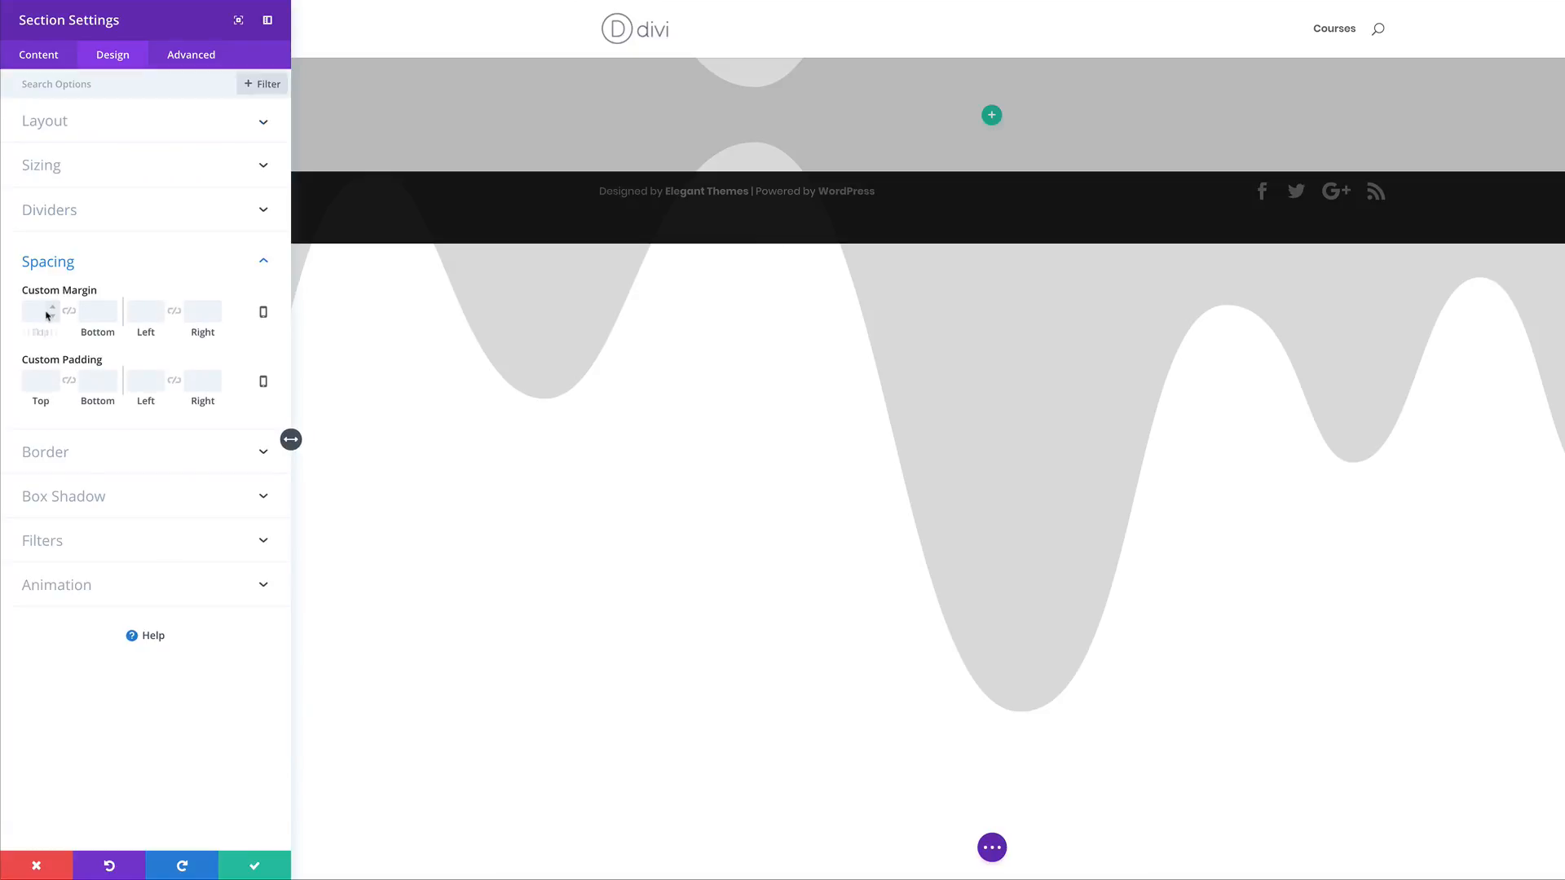
{"action": "left_click", "coordinate": [71, 383]}
{"action": "left_click", "coordinate": [35, 382]}
{"action": "type", "text": "0"}
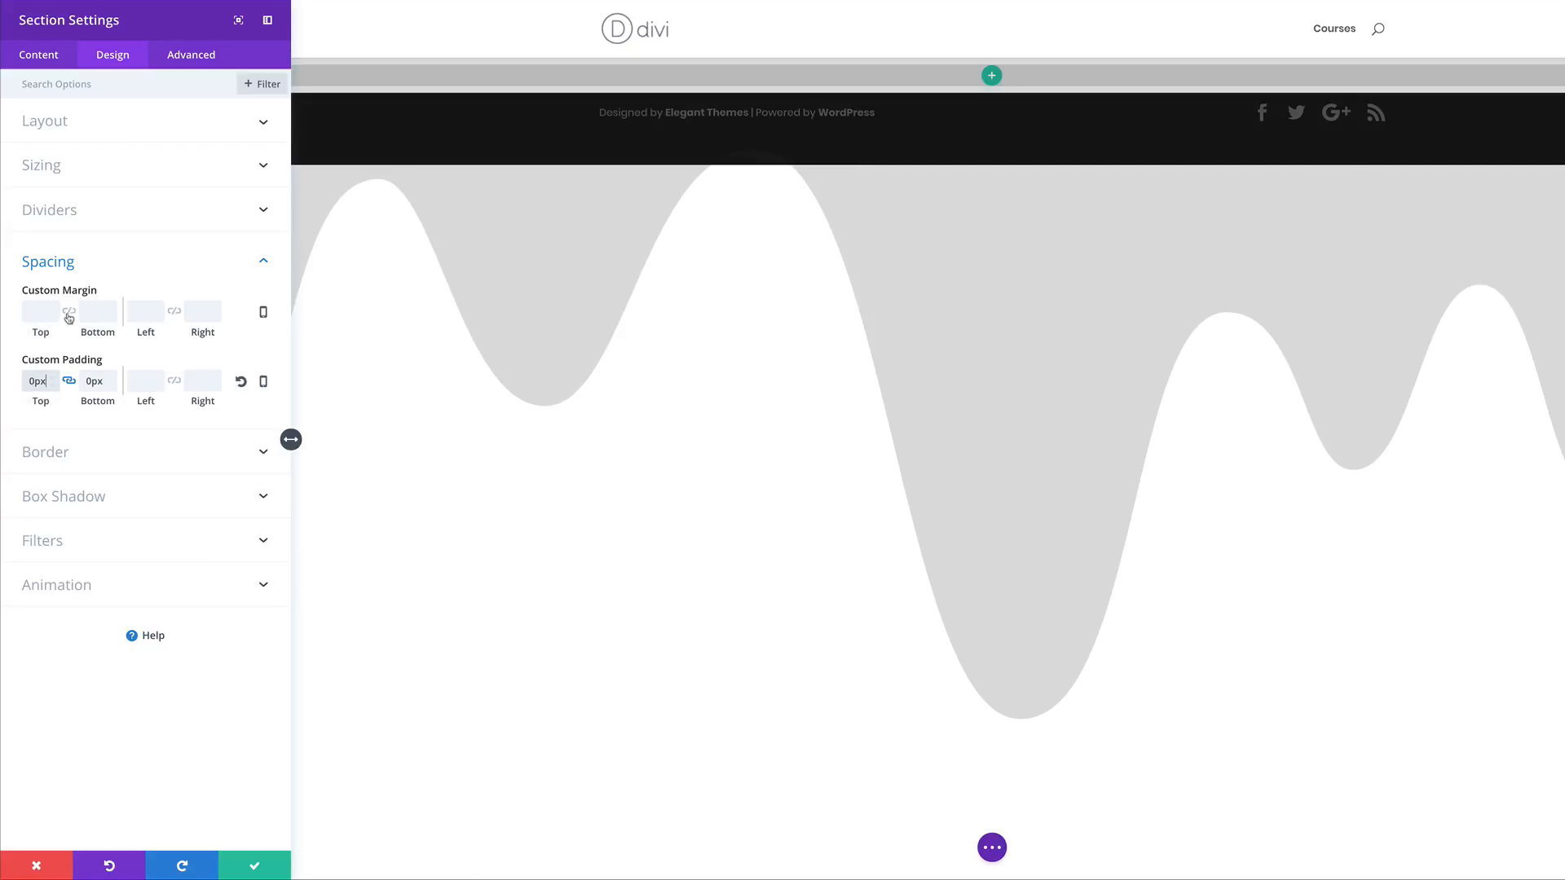
{"action": "left_click", "coordinate": [69, 313]}
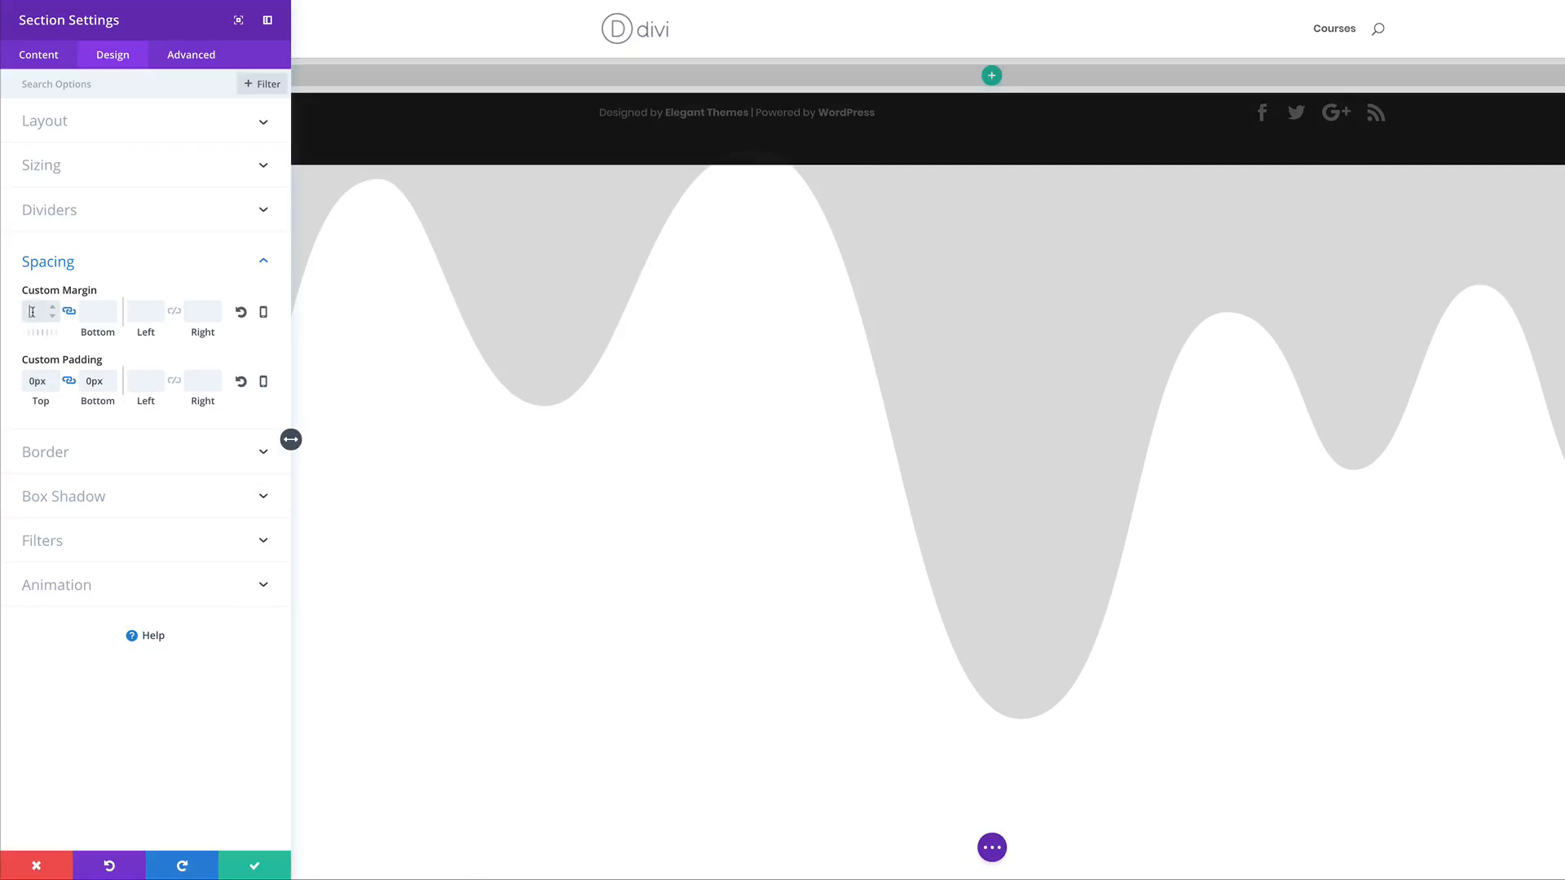
{"action": "left_click", "coordinate": [34, 311]}
{"action": "type", "text": "50"}
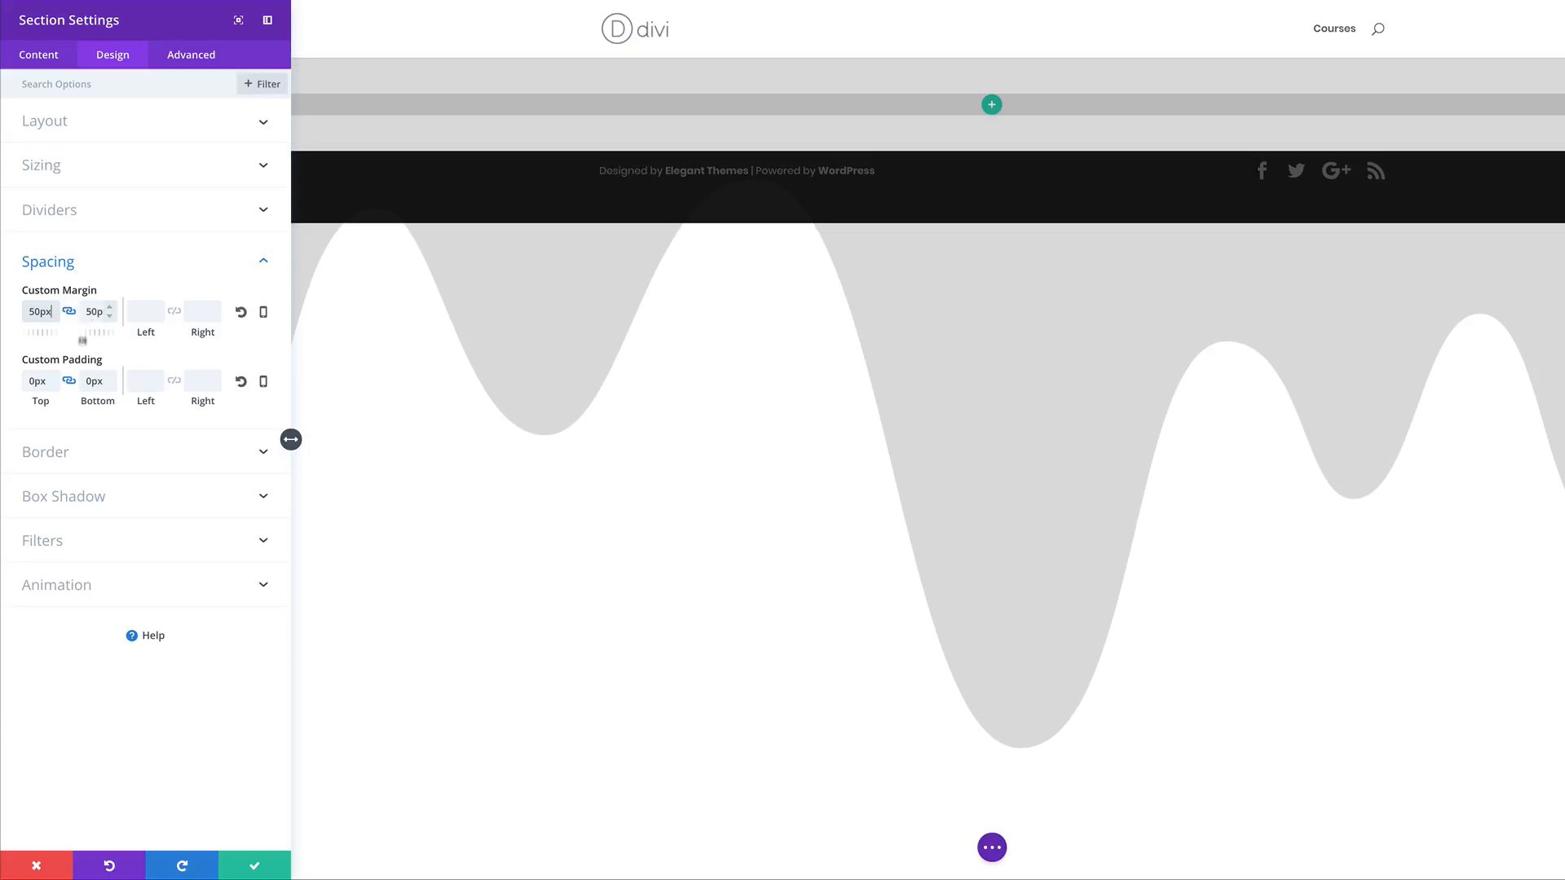
- Link the section's left and right padding and set both to 0px
{"action": "left_click", "coordinate": [173, 385]}
{"action": "left_click", "coordinate": [140, 385]}
{"action": "type", "text": "0"}
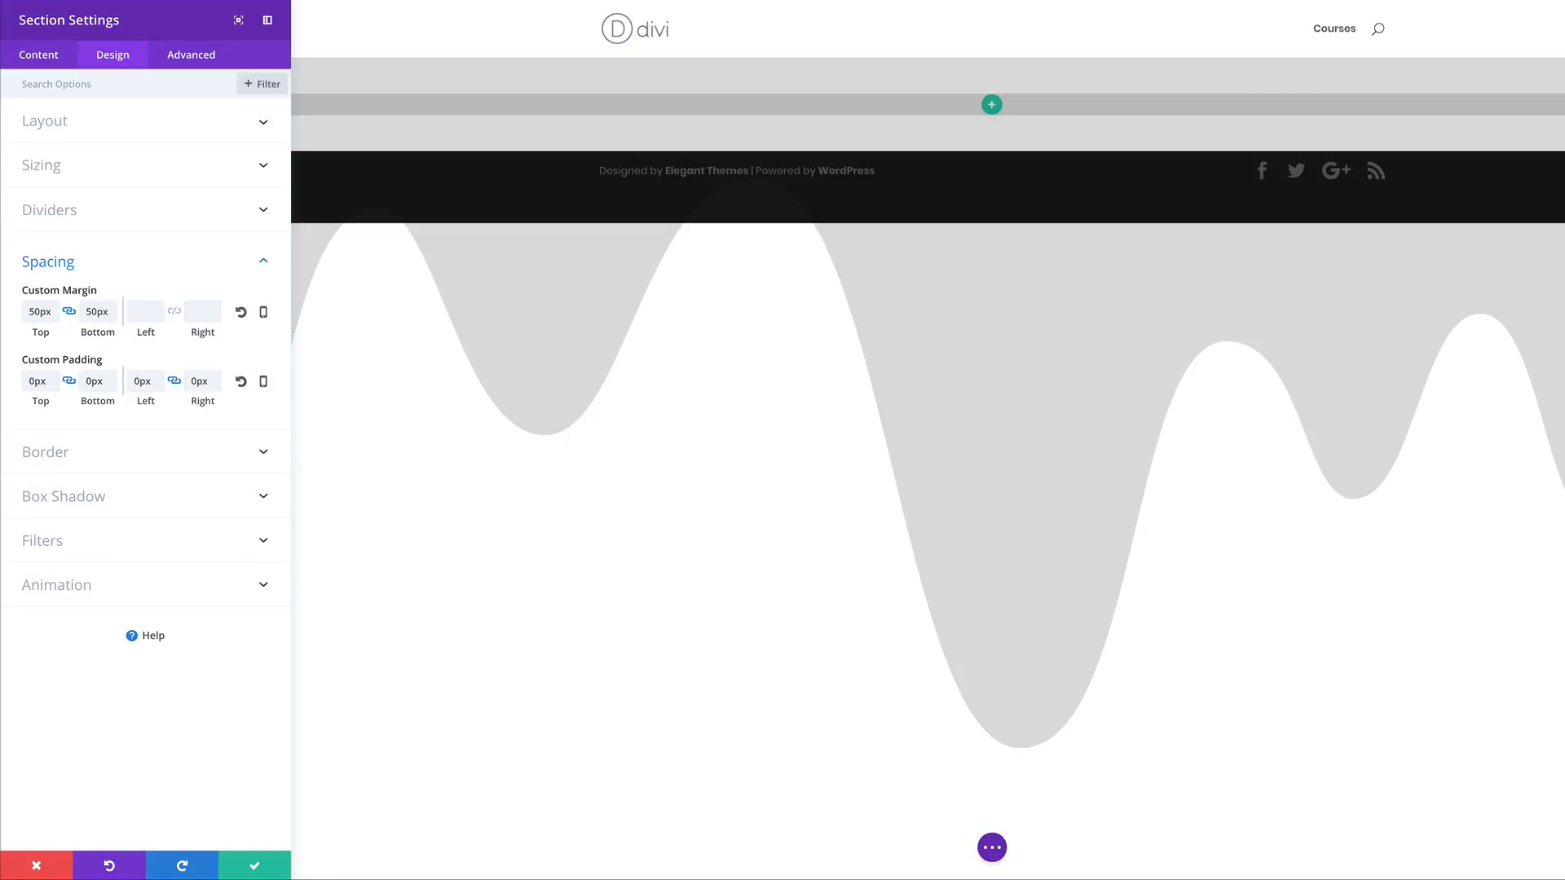
- Round the section's top-left and top-right corners by 20px each, leaving the corner values unlinked
{"action": "left_click", "coordinate": [72, 456]}
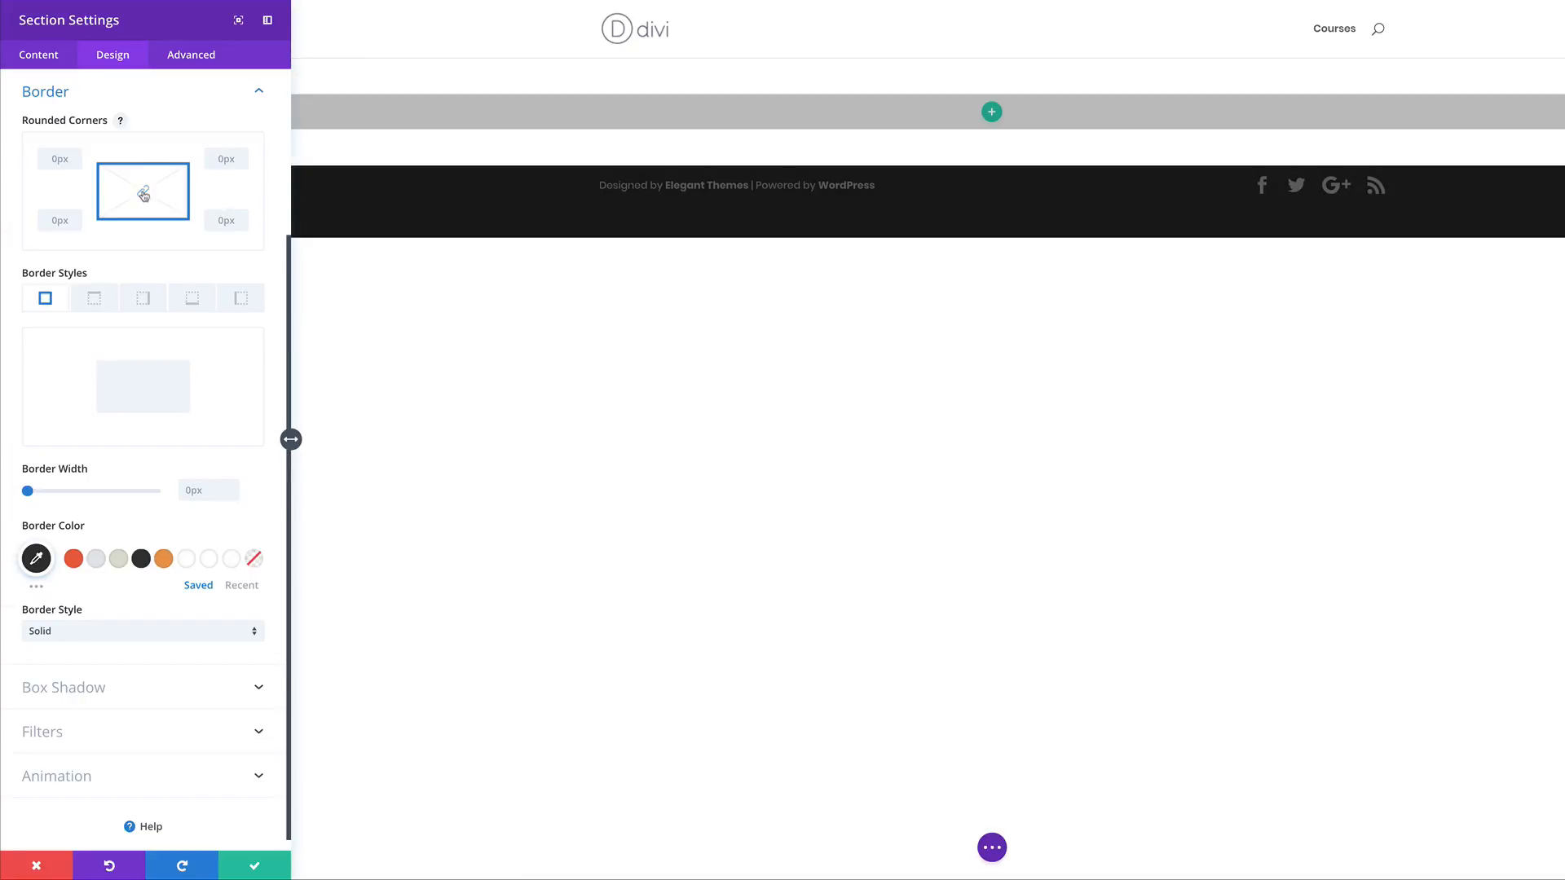
{"action": "left_click", "coordinate": [53, 157]}
{"action": "type", "text": "20"}
{"action": "left_click", "coordinate": [222, 158]}
{"action": "type", "text": "2"}
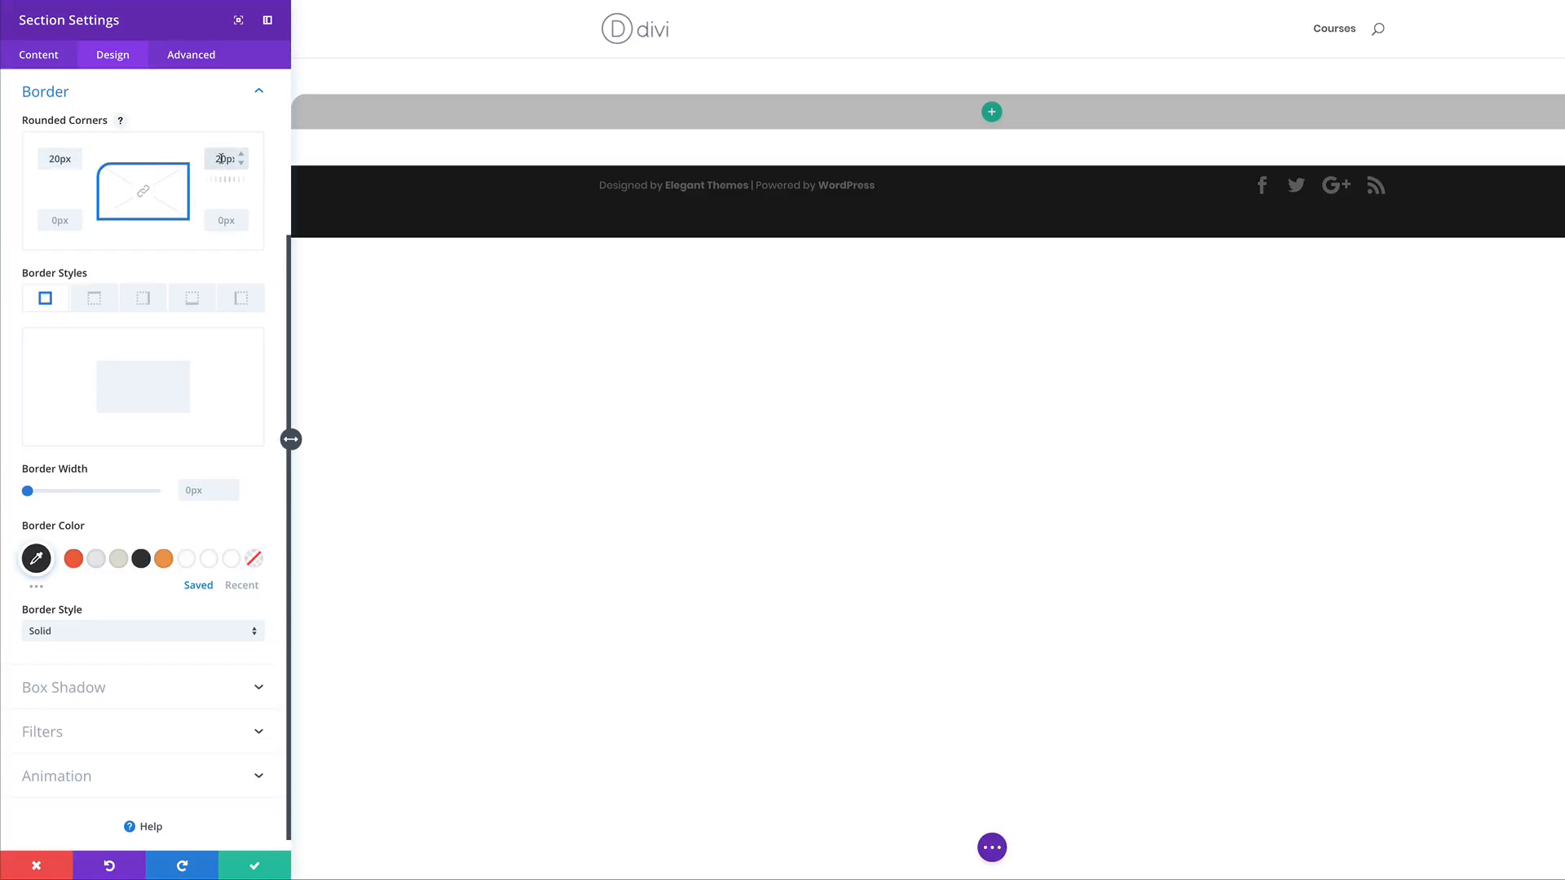
- Apply the first box shadow preset to the section with vertical position -23px, blur strength 37px and spread strength -29px
{"action": "left_click", "coordinate": [100, 690]}
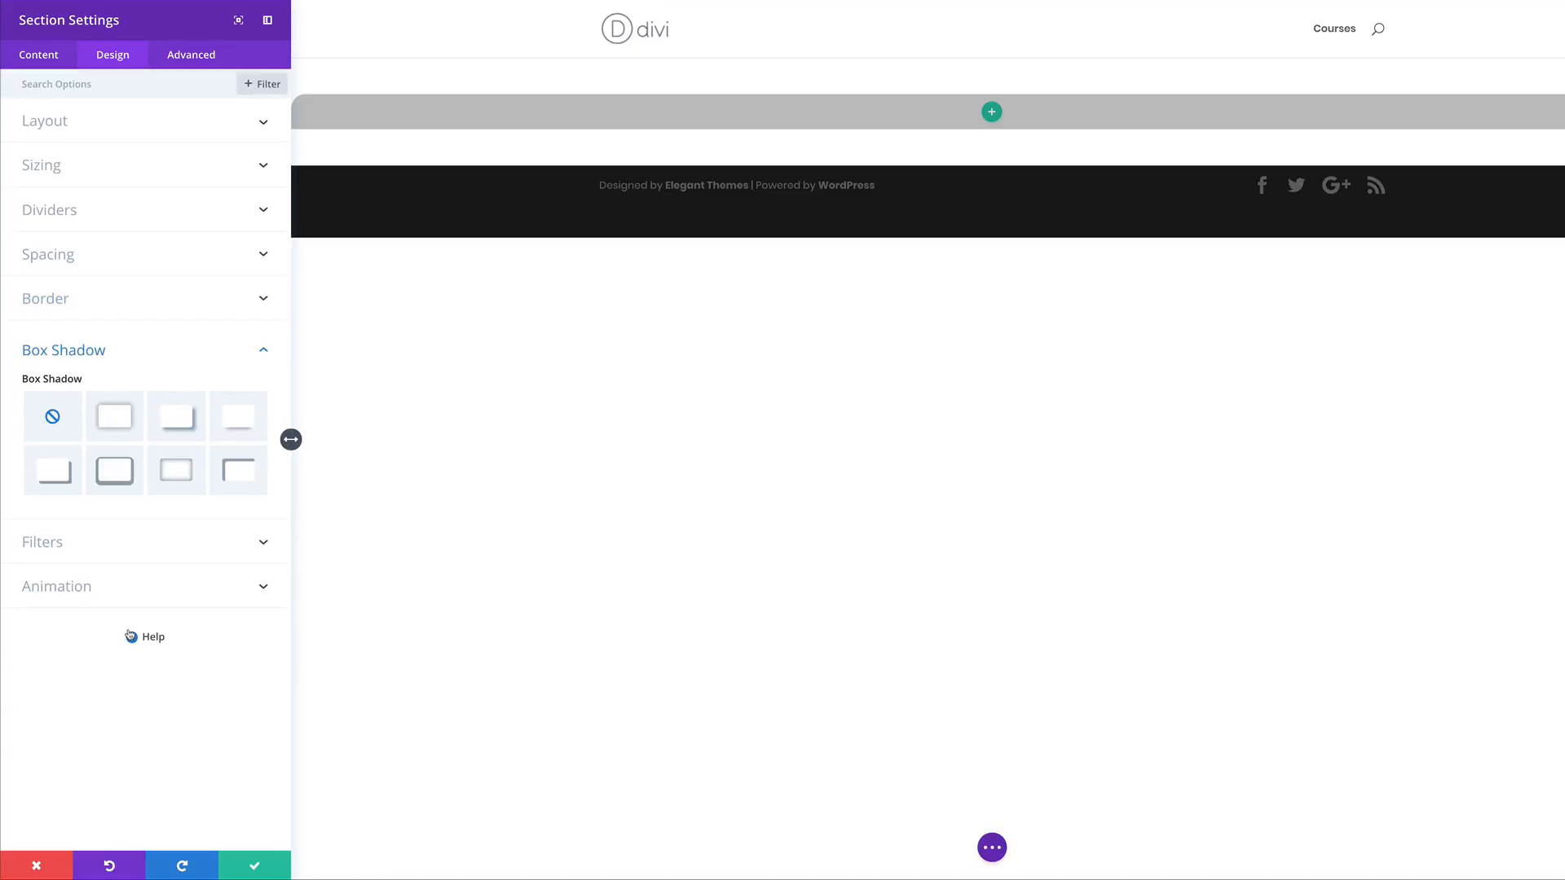
{"action": "left_click", "coordinate": [124, 419]}
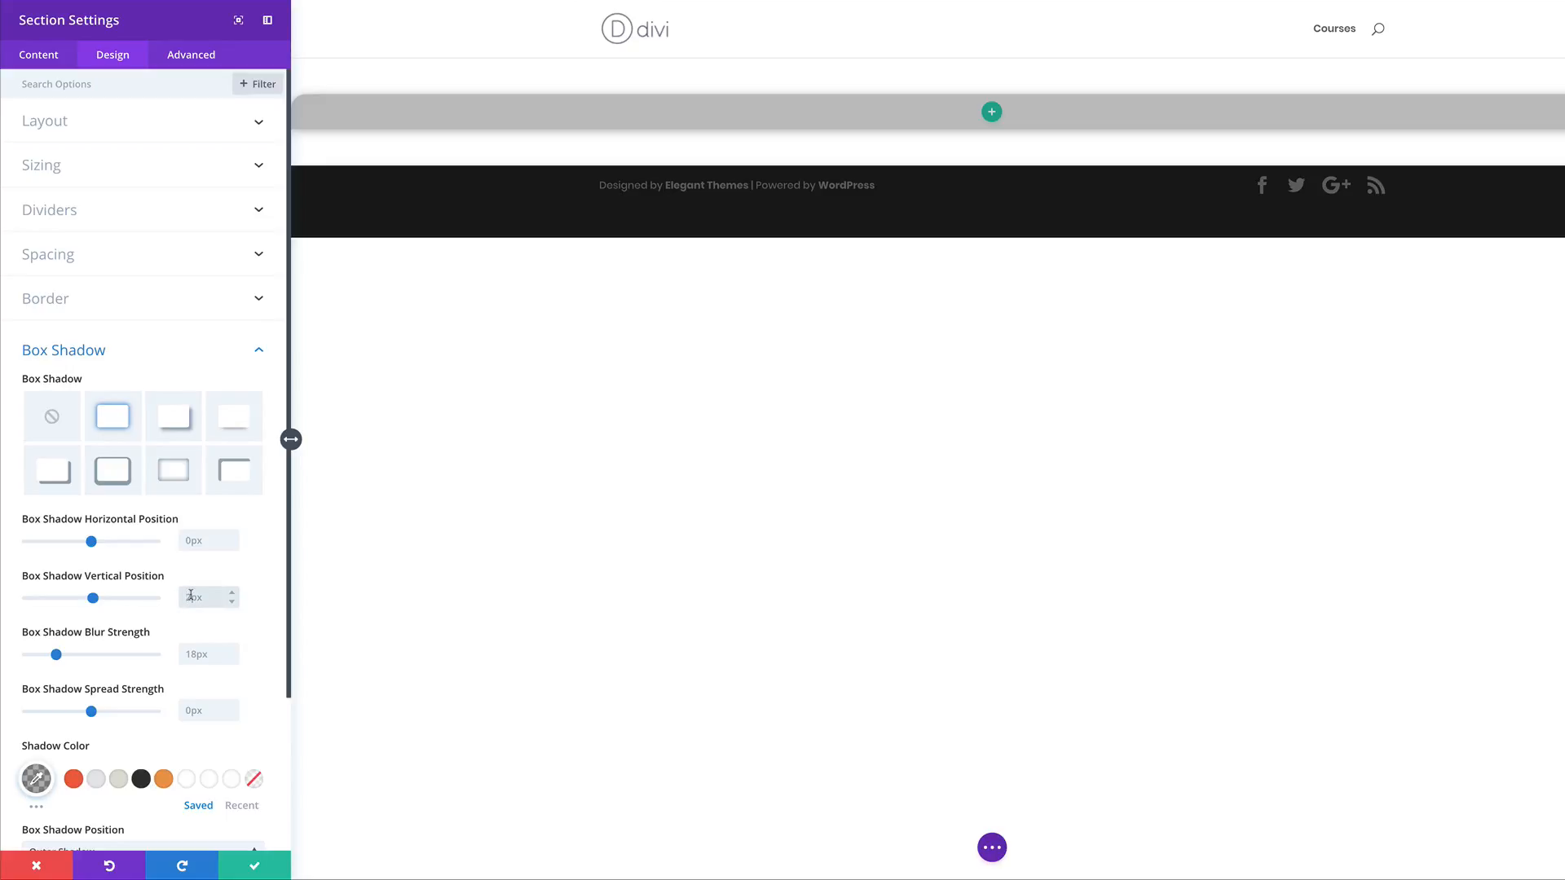
{"action": "type", "text": "-23"}
{"action": "left_click", "coordinate": [200, 655]}
{"action": "type", "text": "37"}
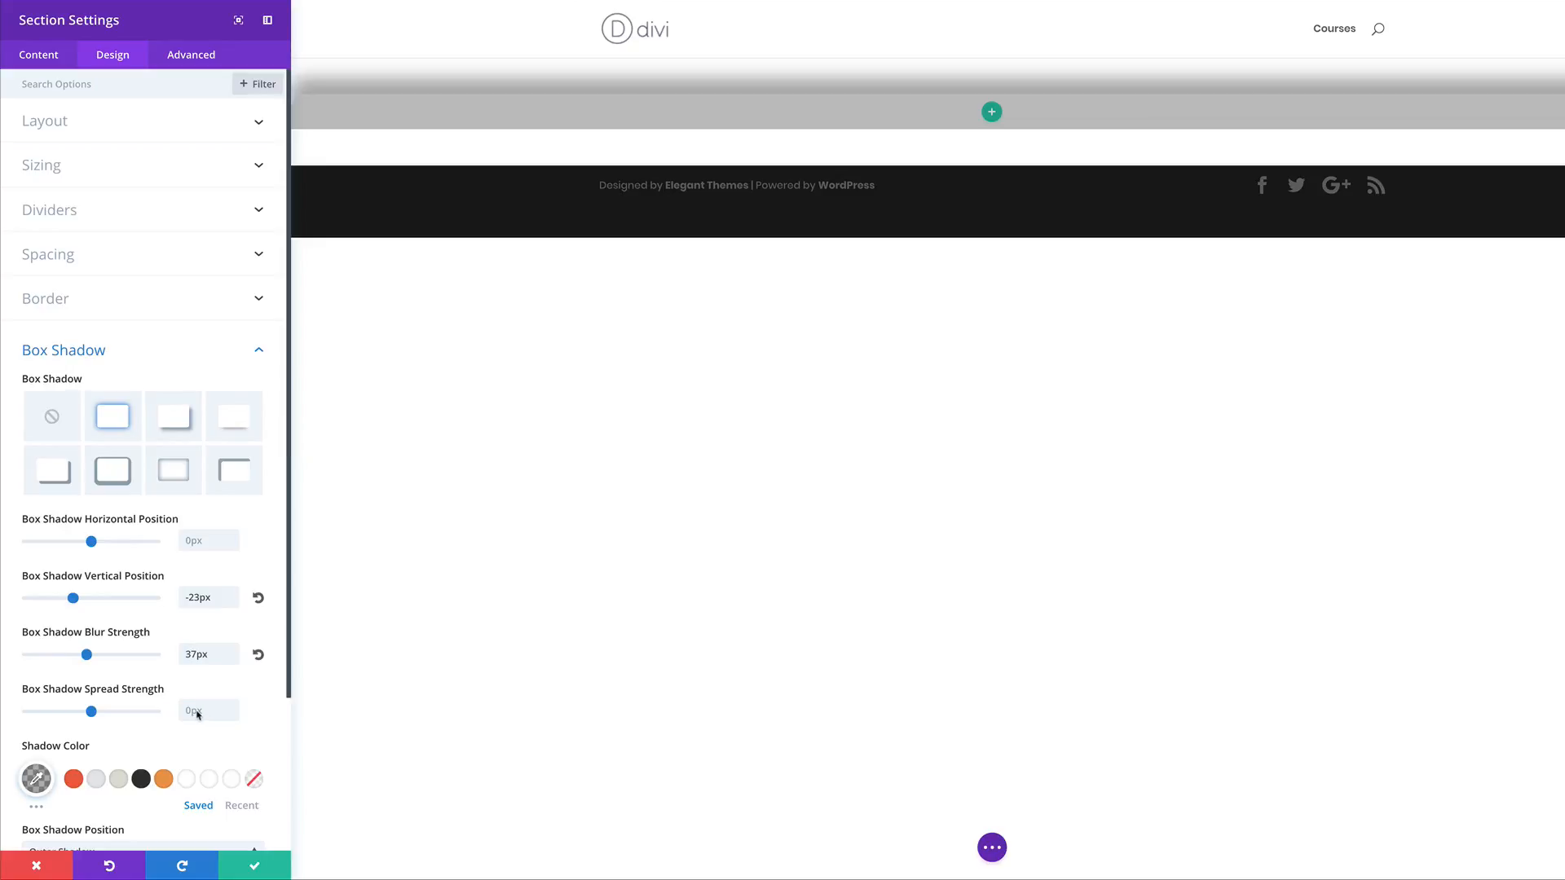
{"action": "left_click", "coordinate": [197, 712]}
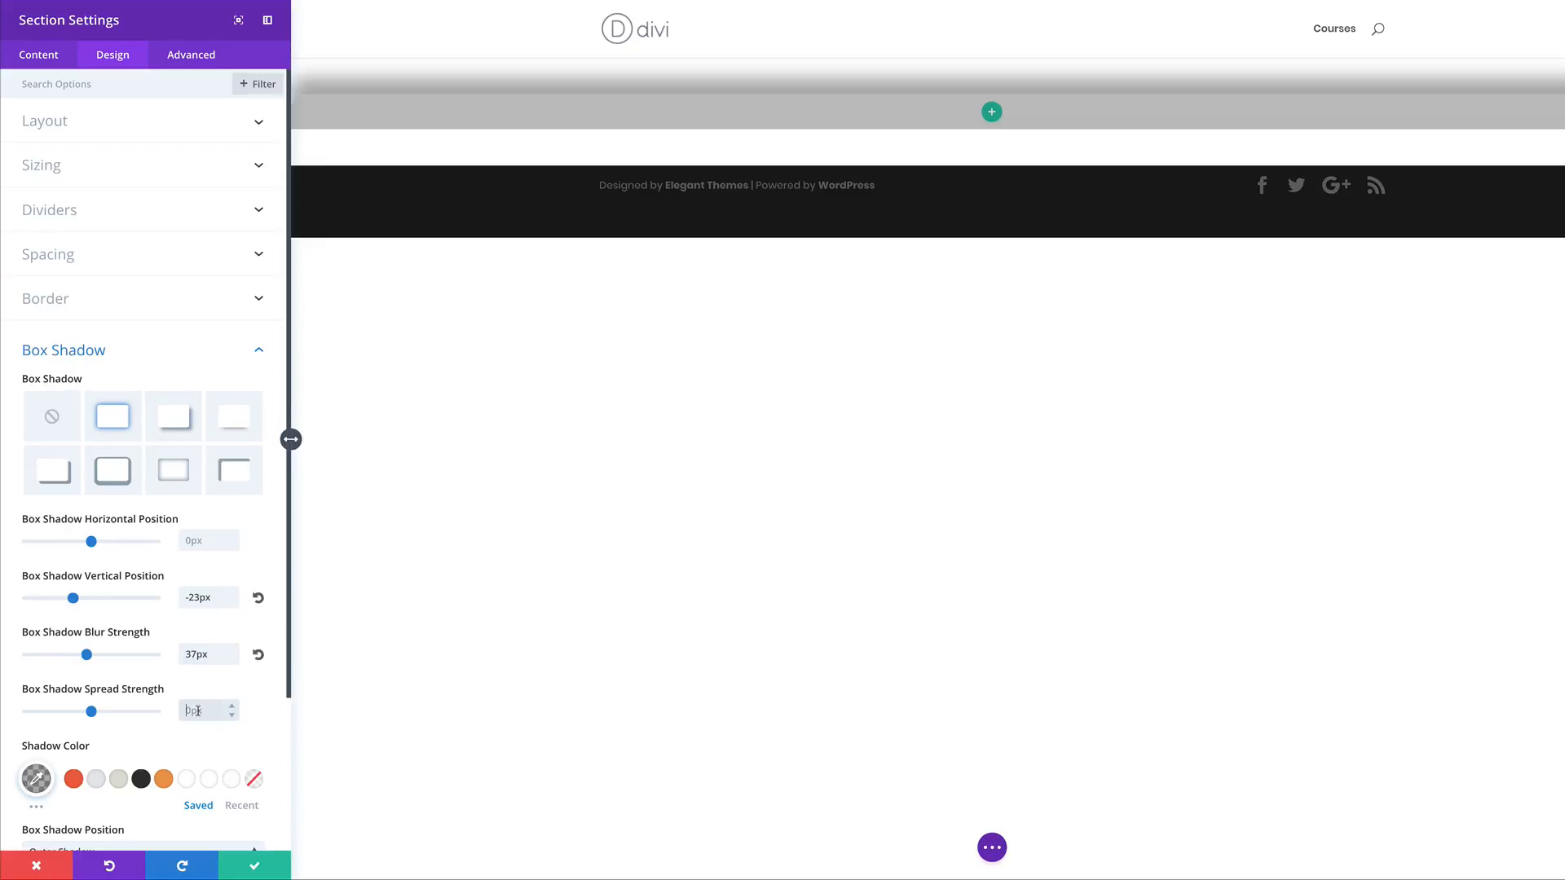
{"action": "type", "text": "-29"}
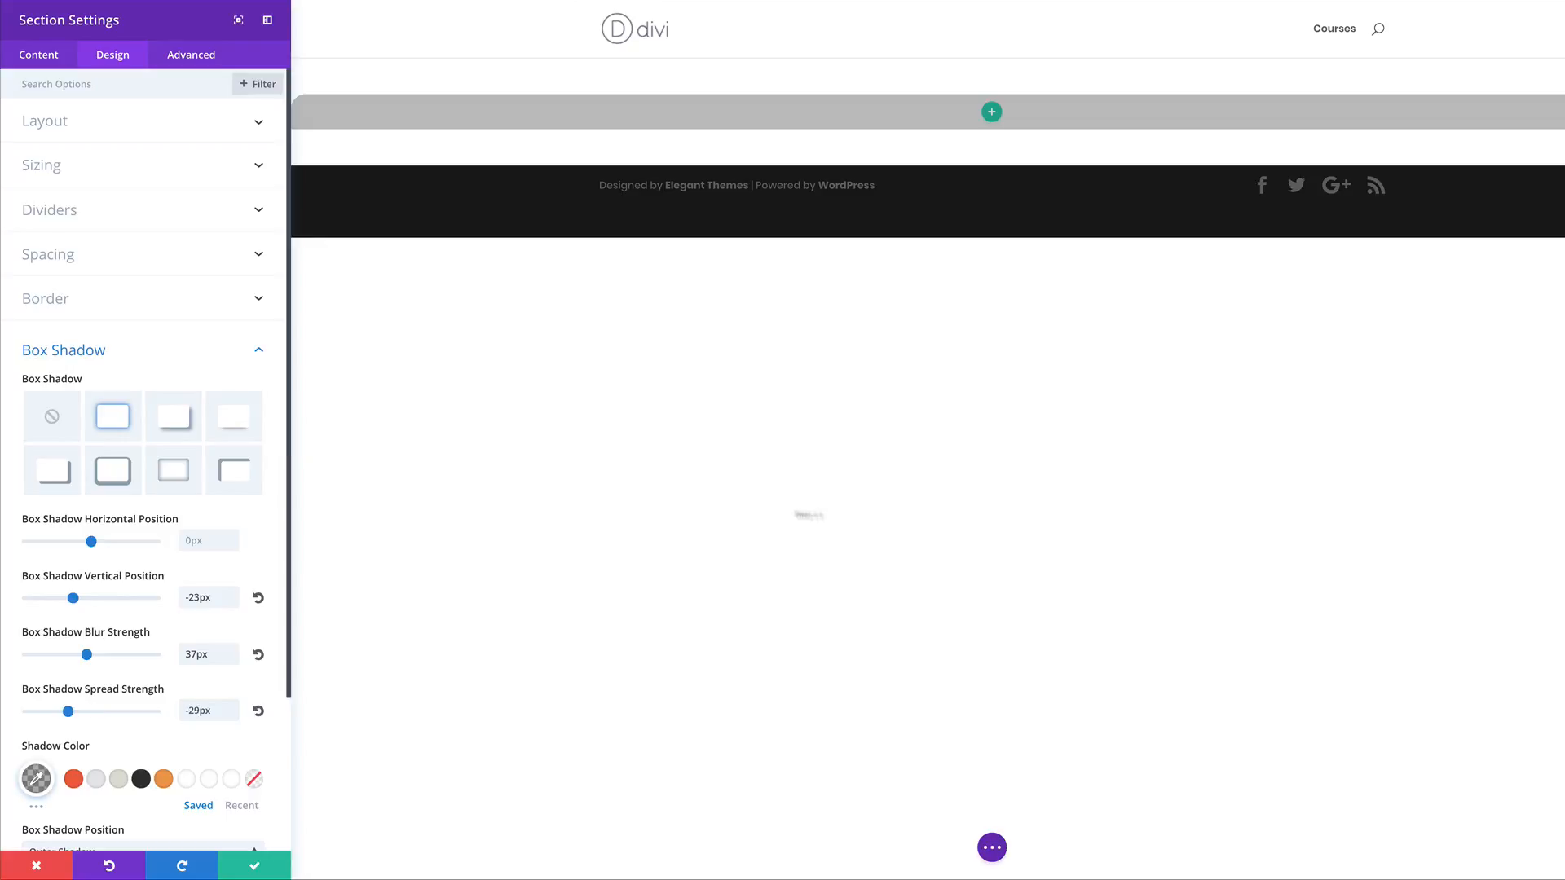
{"action": "scroll", "coordinate": [192, 749], "scroll_direction": "down", "scroll_amount": 1}
{"action": "scroll", "coordinate": [188, 757], "scroll_direction": "down", "scroll_amount": 2}
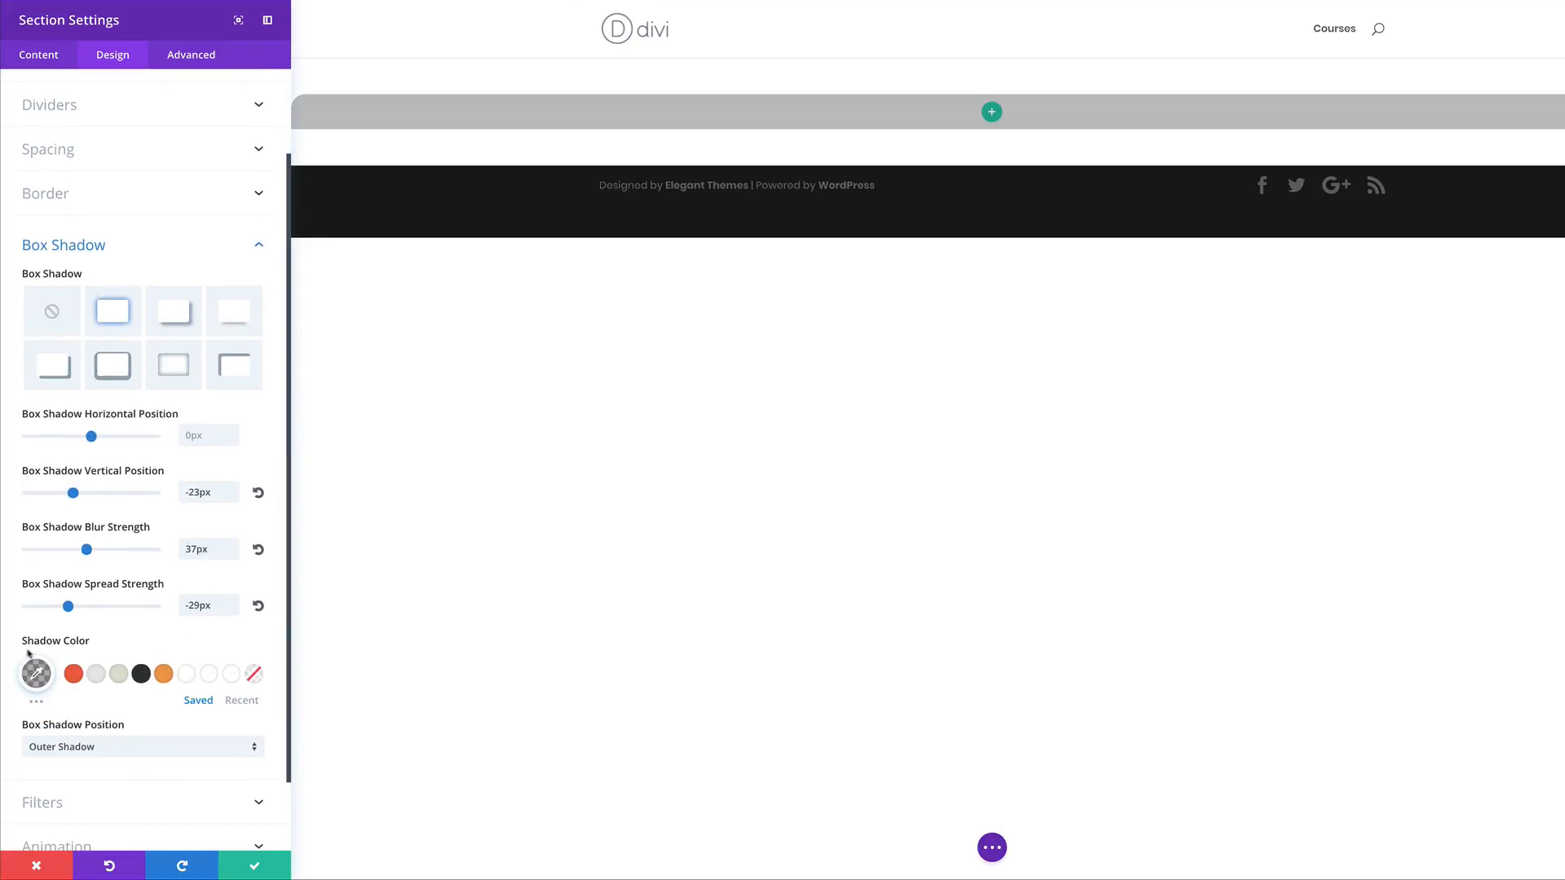
- Set the section's shadow color to rgba(0,0,0,0.22) and save the section settings
{"action": "left_click", "coordinate": [36, 673]}
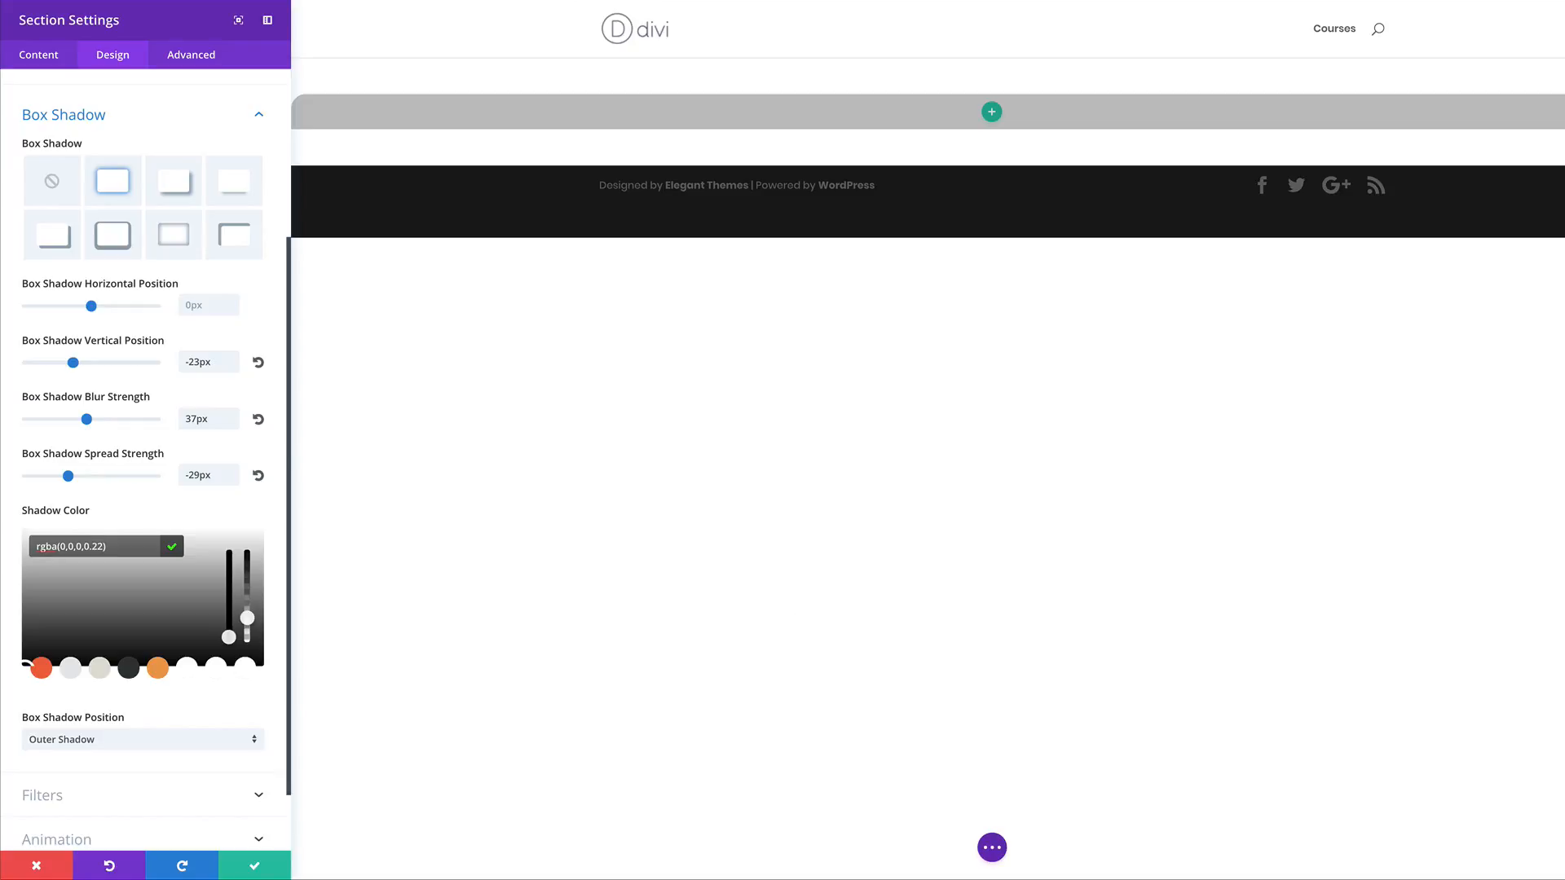
{"action": "left_click", "coordinate": [252, 866]}
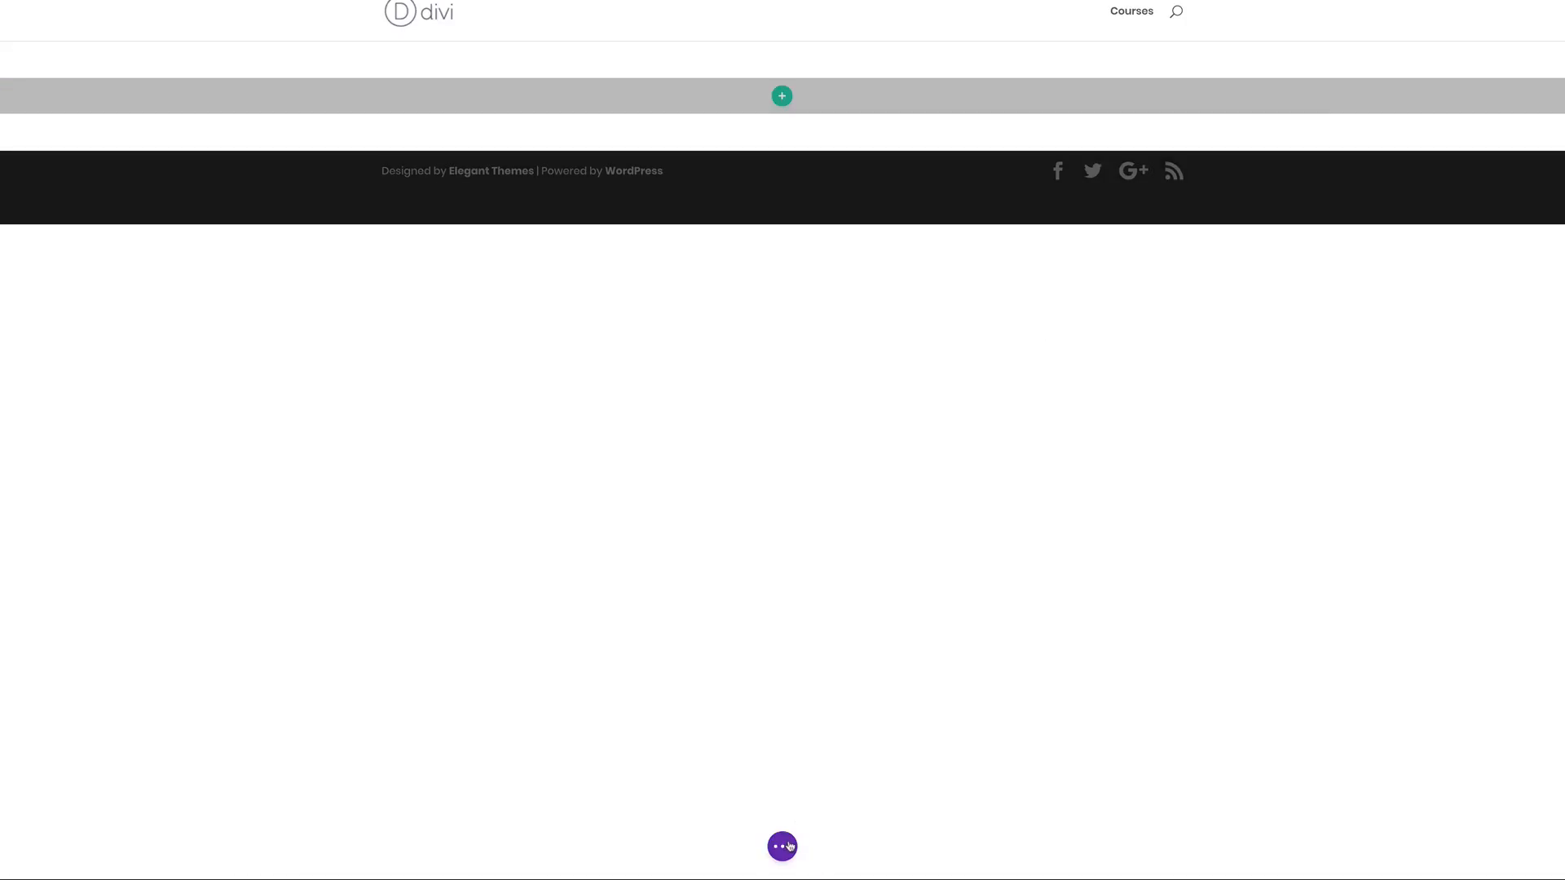
- In wireframe view, insert a row with two equal columns in the section, then return to the visual view without adding a module
{"action": "left_click", "coordinate": [787, 843]}
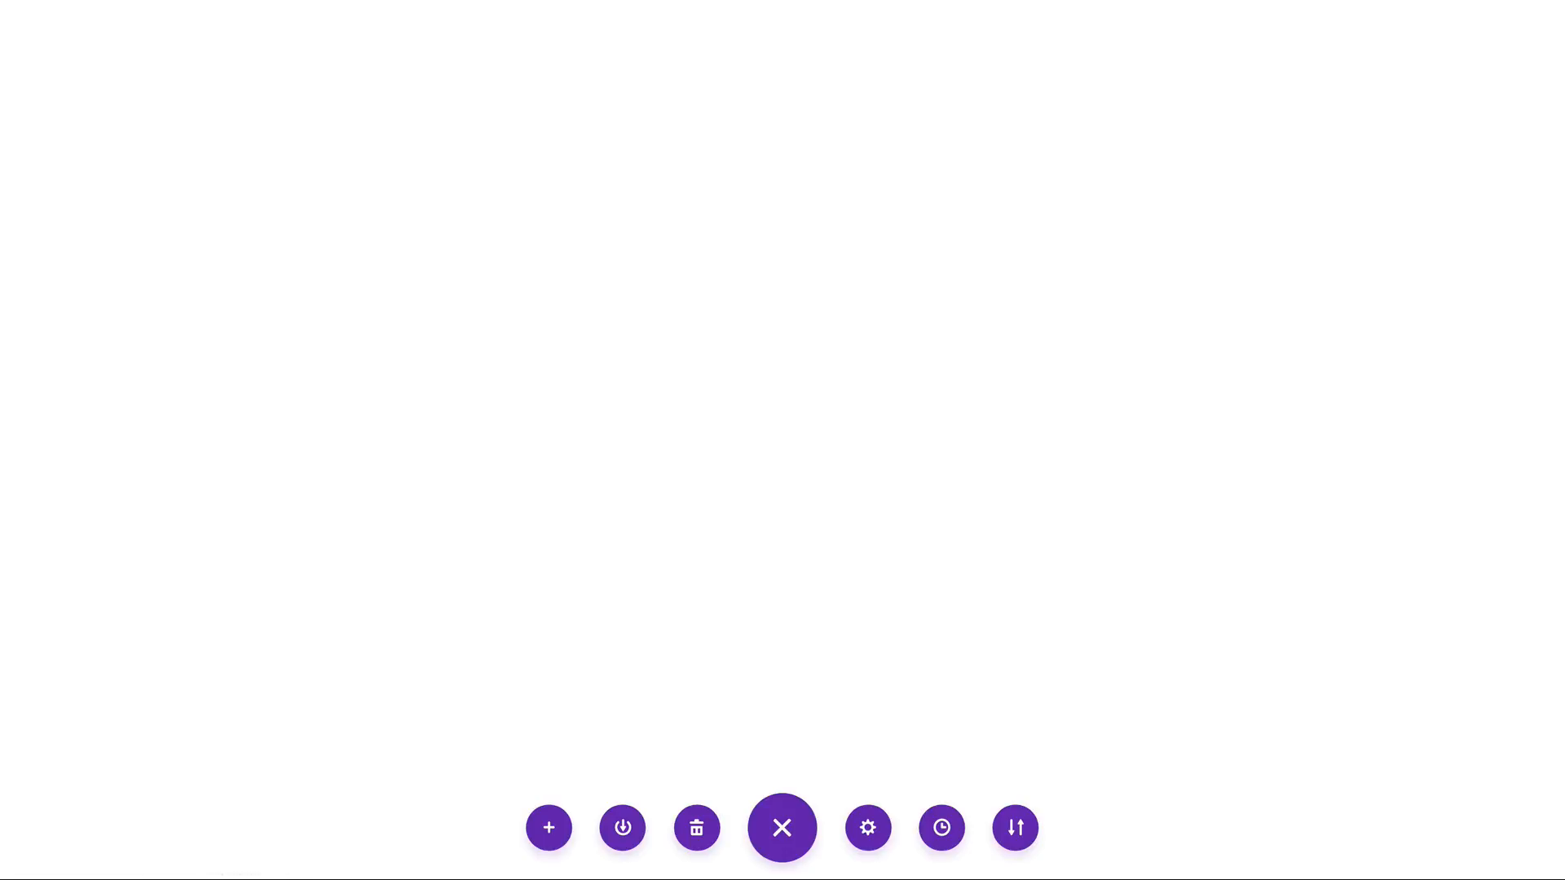
{"action": "left_click", "coordinate": [90, 828]}
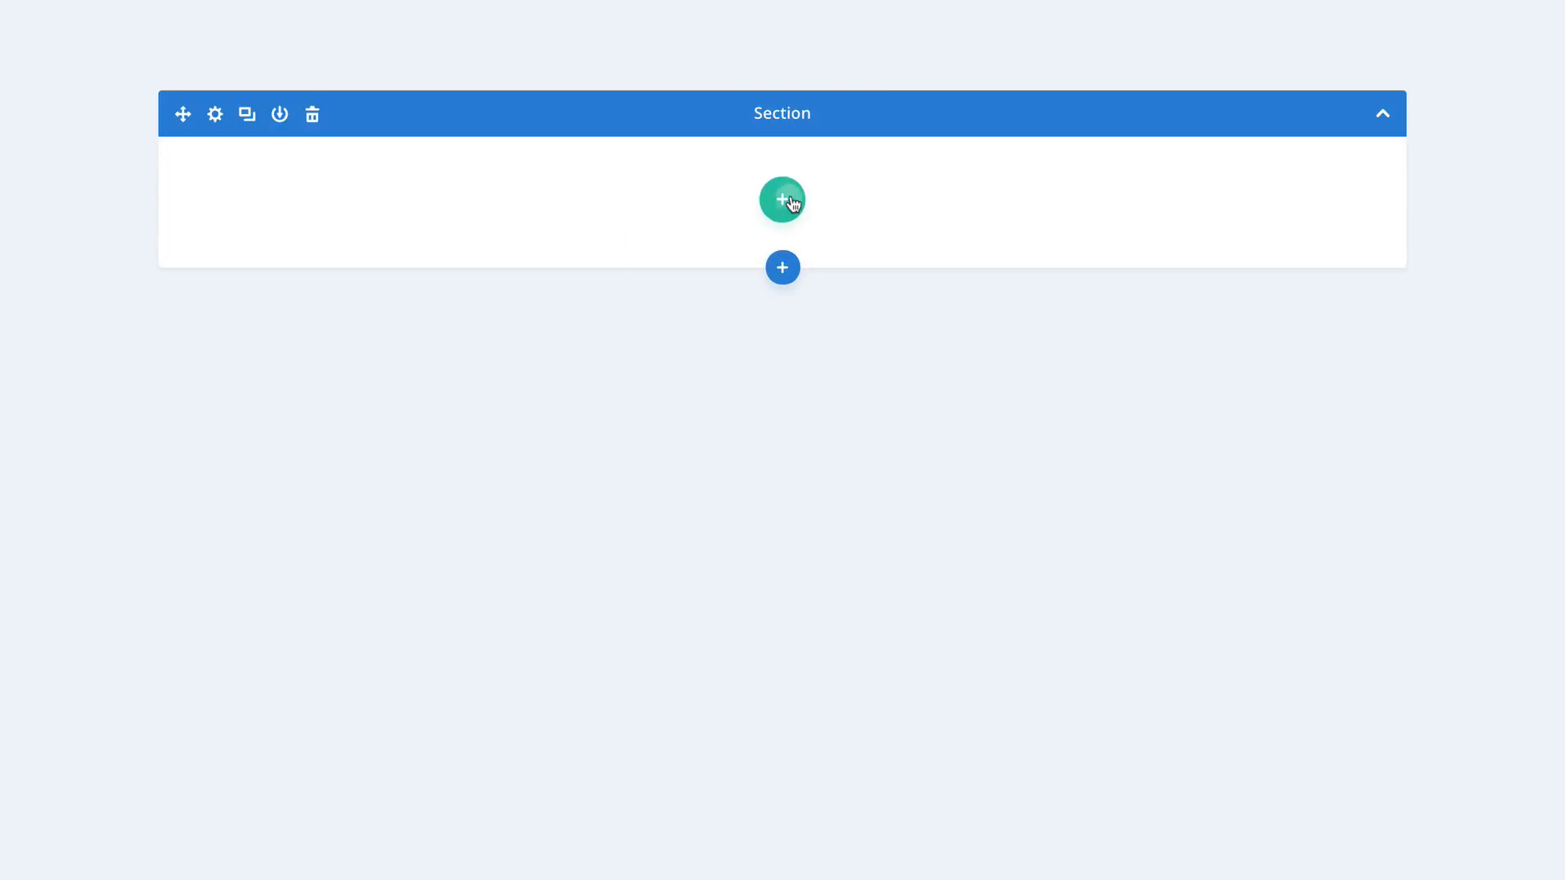
{"action": "left_click", "coordinate": [784, 200]}
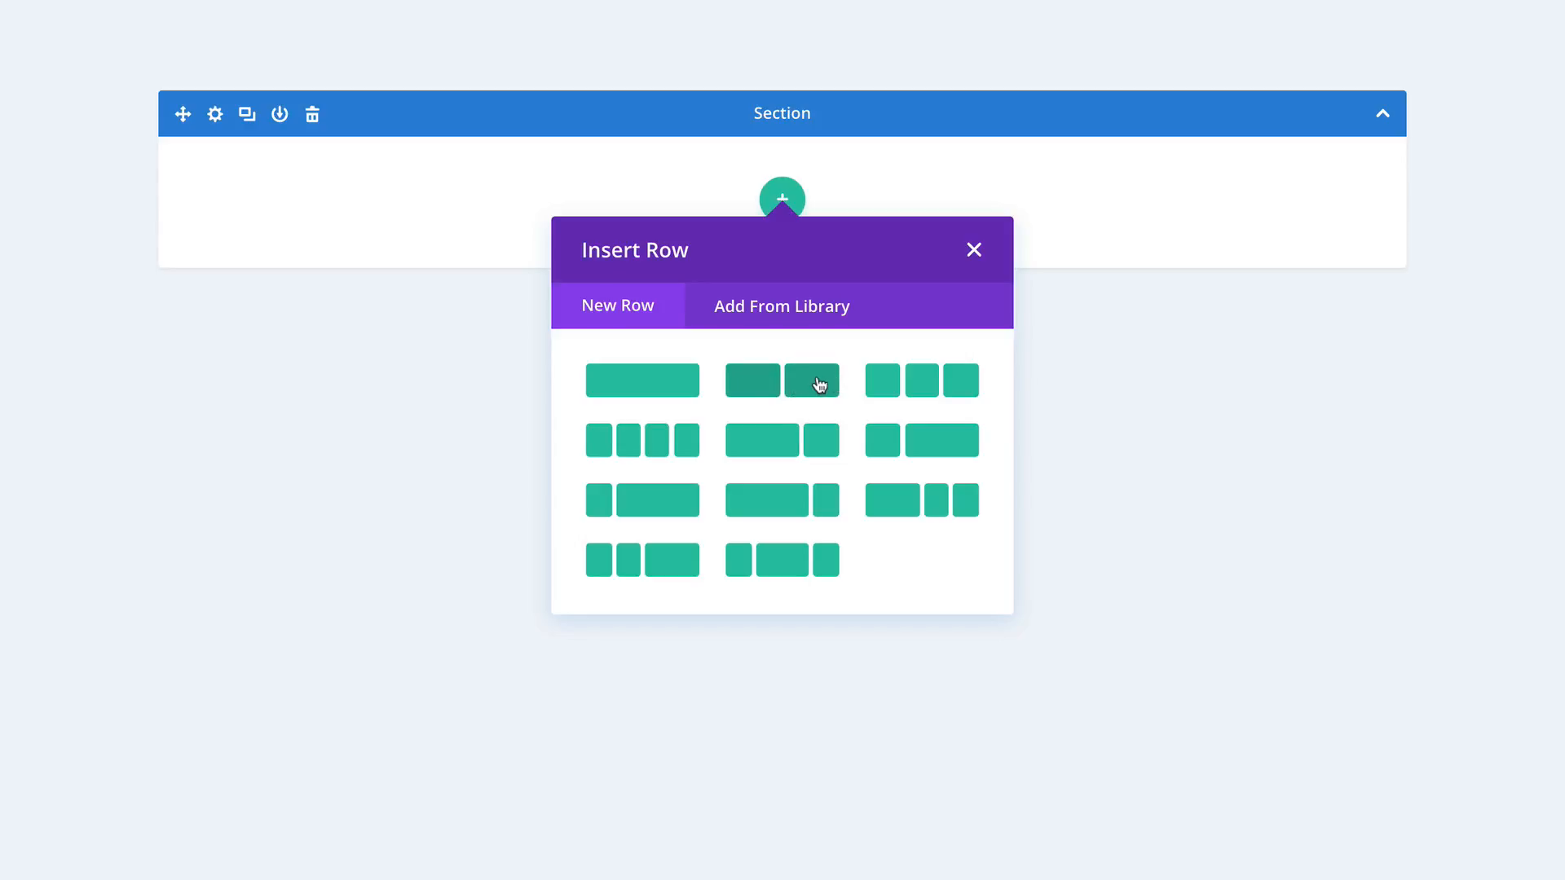
{"action": "left_click", "coordinate": [816, 389]}
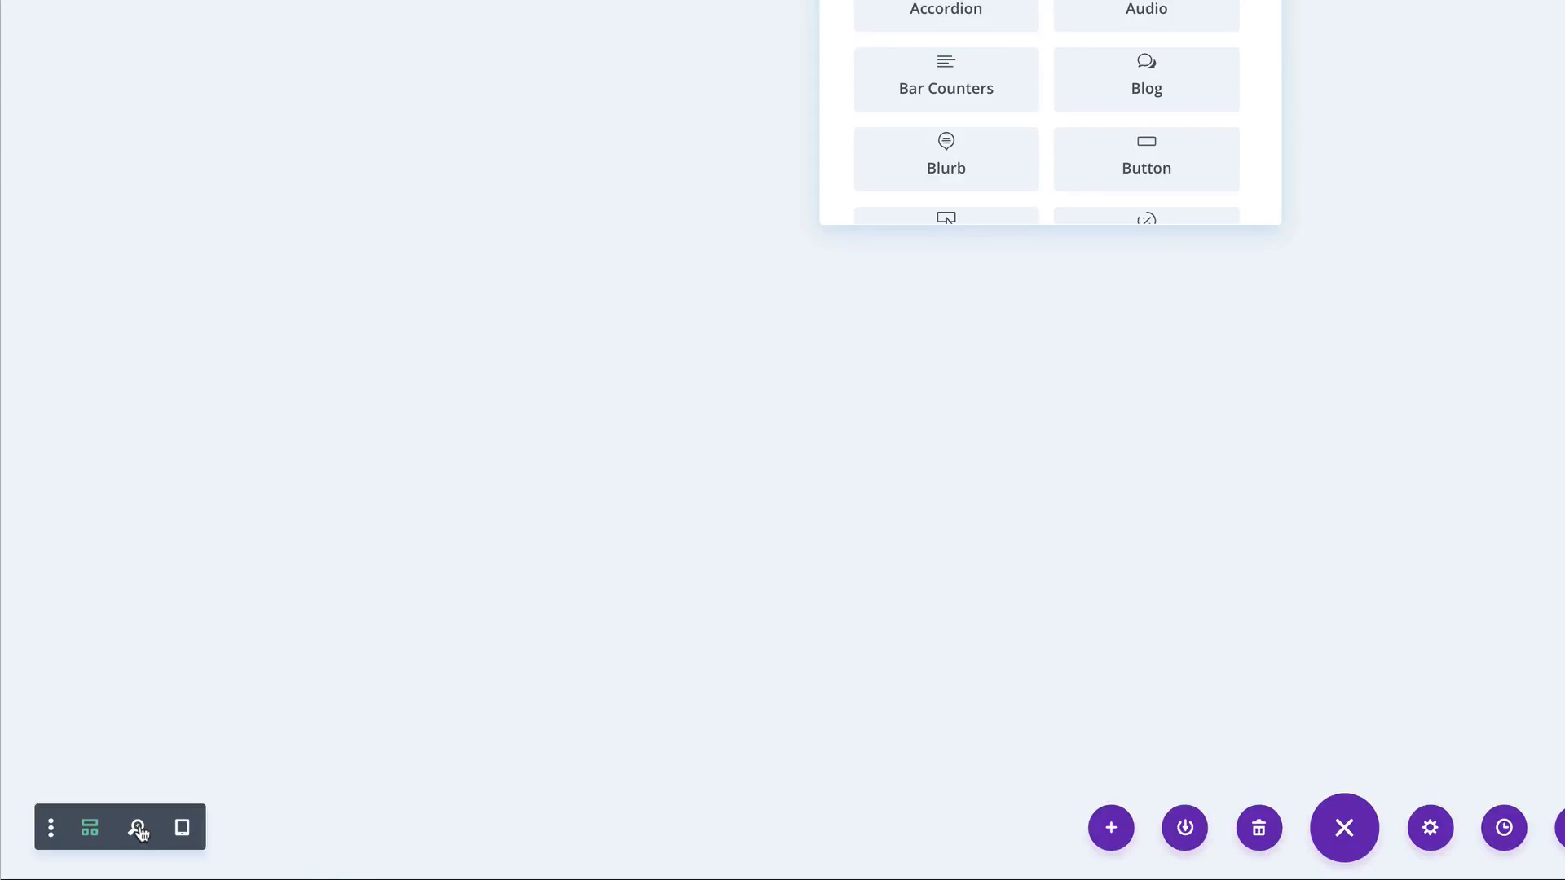
{"action": "left_click", "coordinate": [138, 830]}
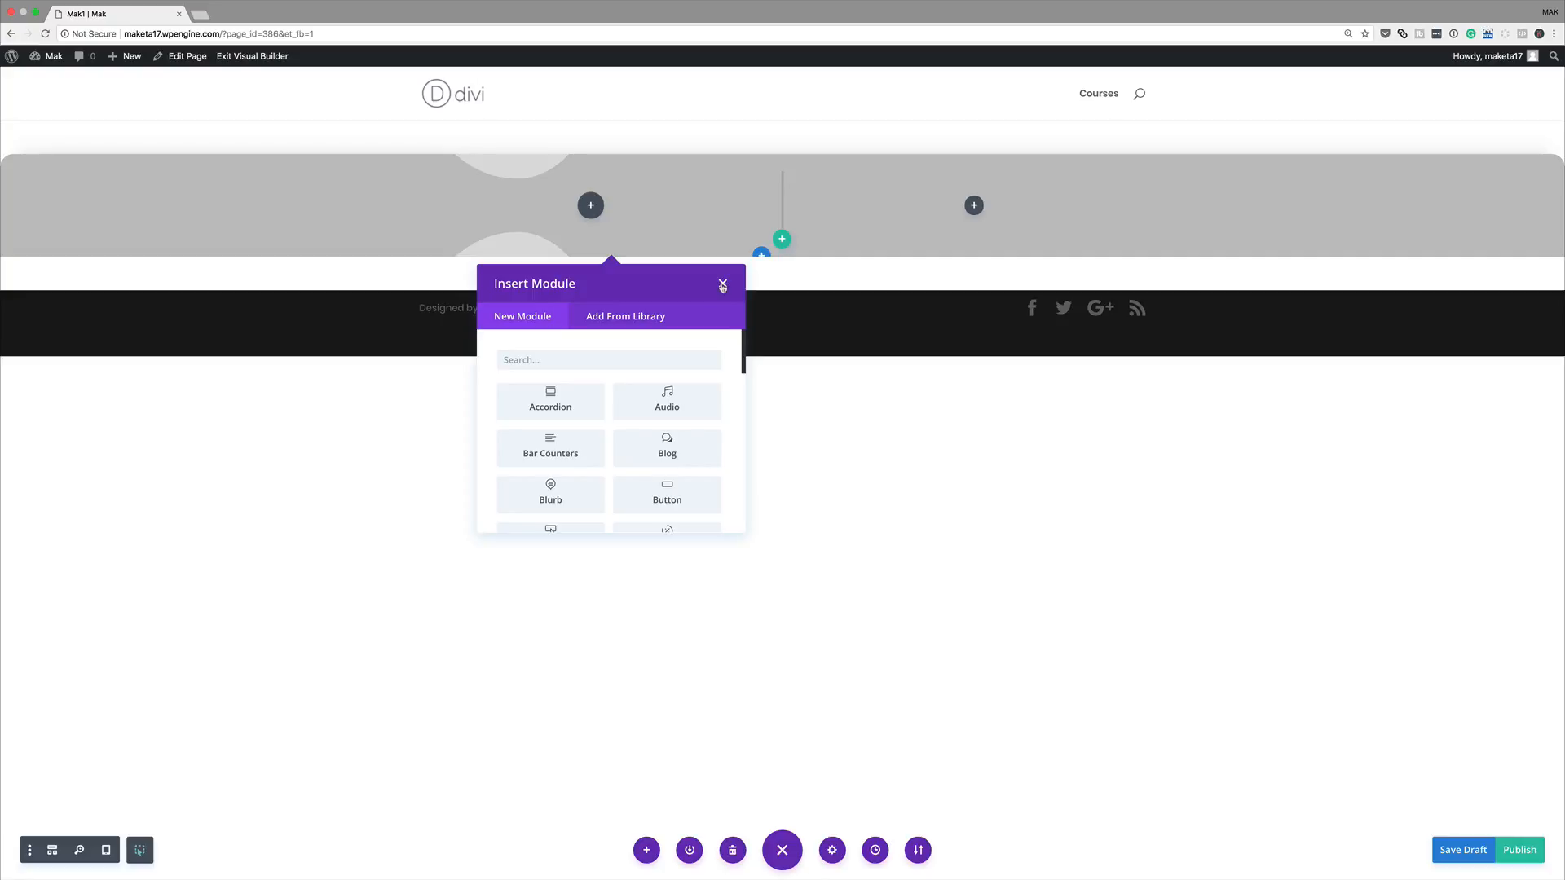
{"action": "left_click", "coordinate": [722, 286]}
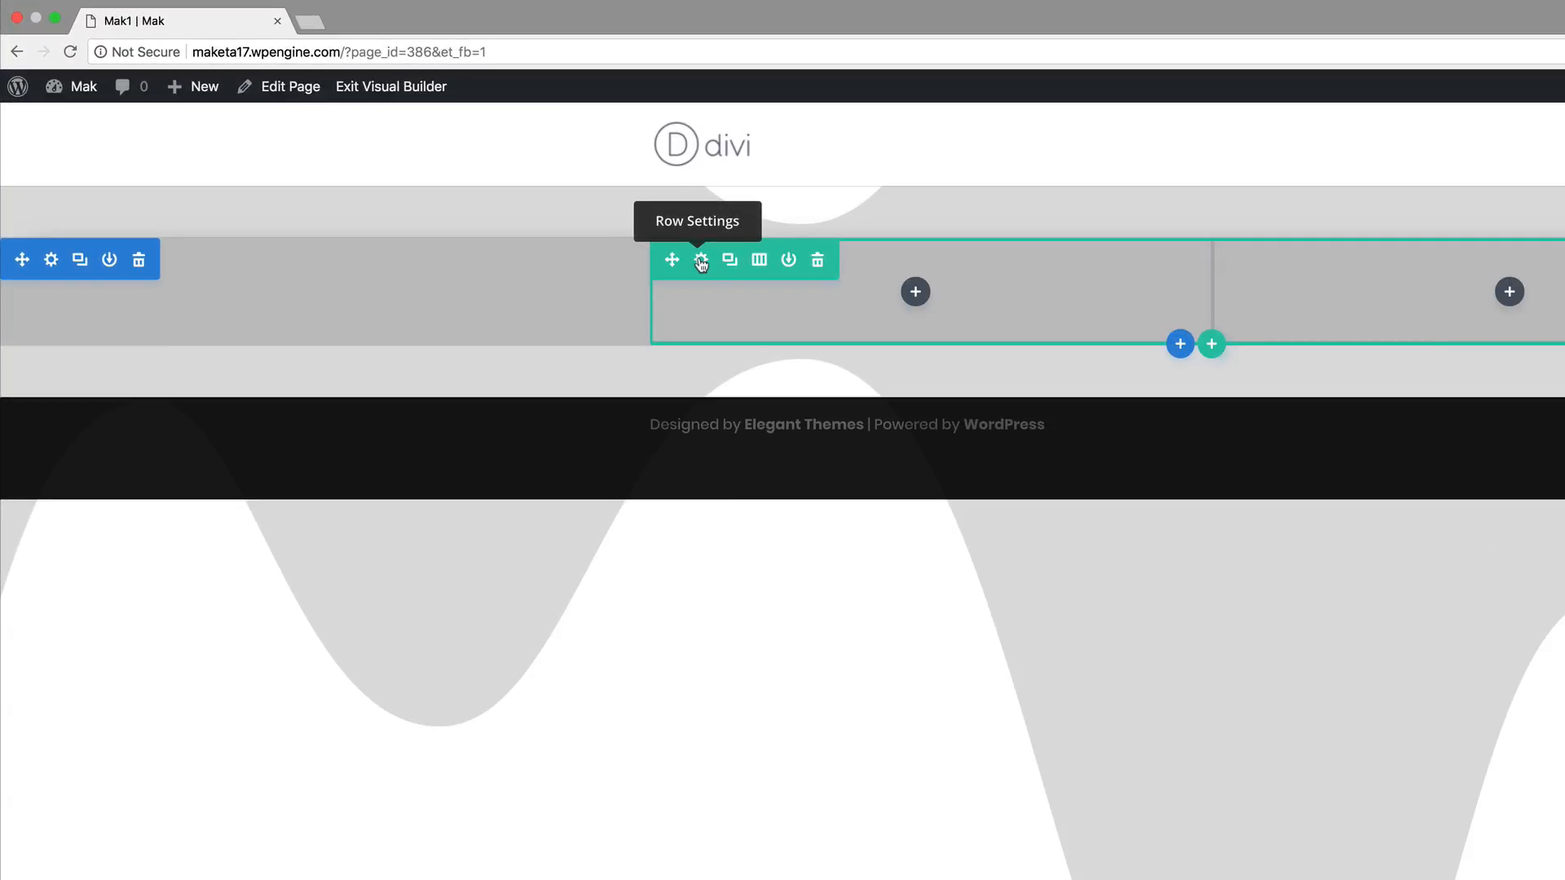
- Give the row's column 1 a gradient background with its first color set to rgba(255,191,0,0.76)
{"action": "left_click", "coordinate": [701, 261]}
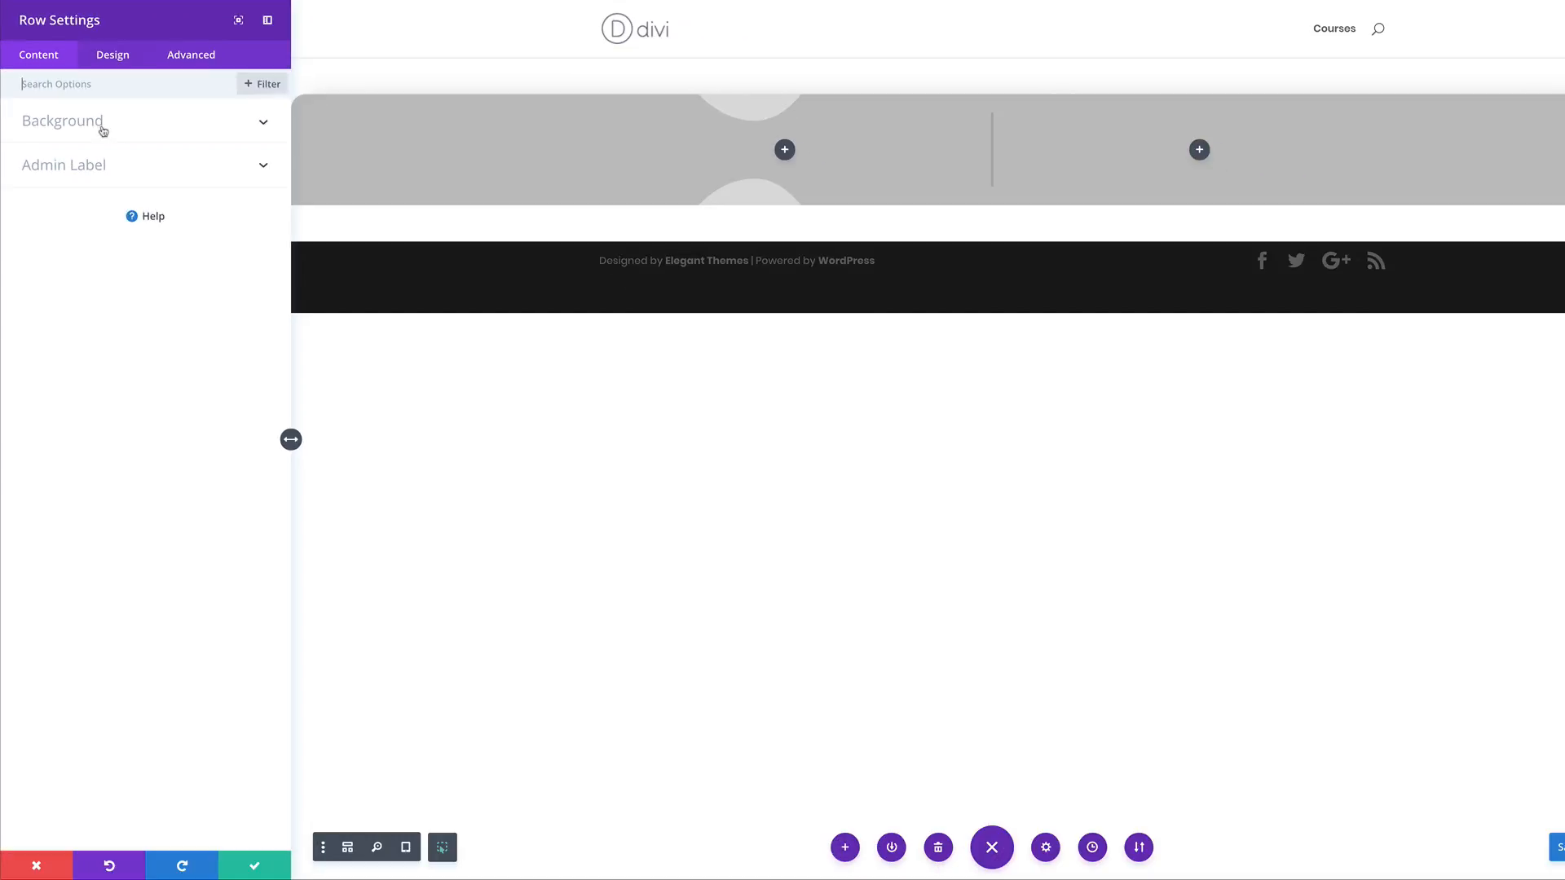
{"action": "left_click", "coordinate": [145, 291]}
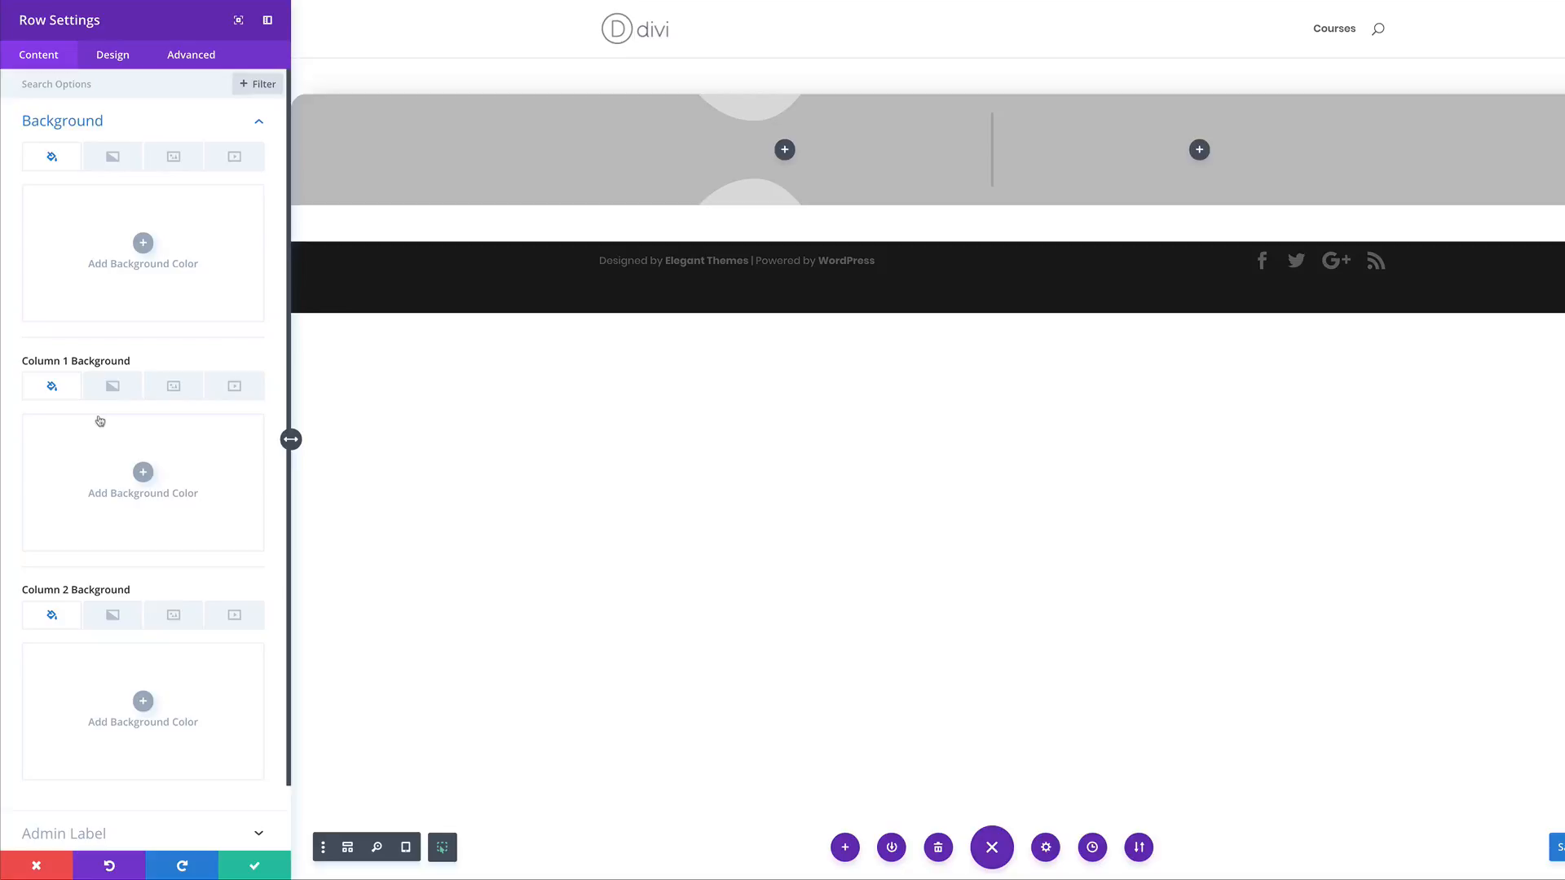
{"action": "left_click", "coordinate": [116, 389]}
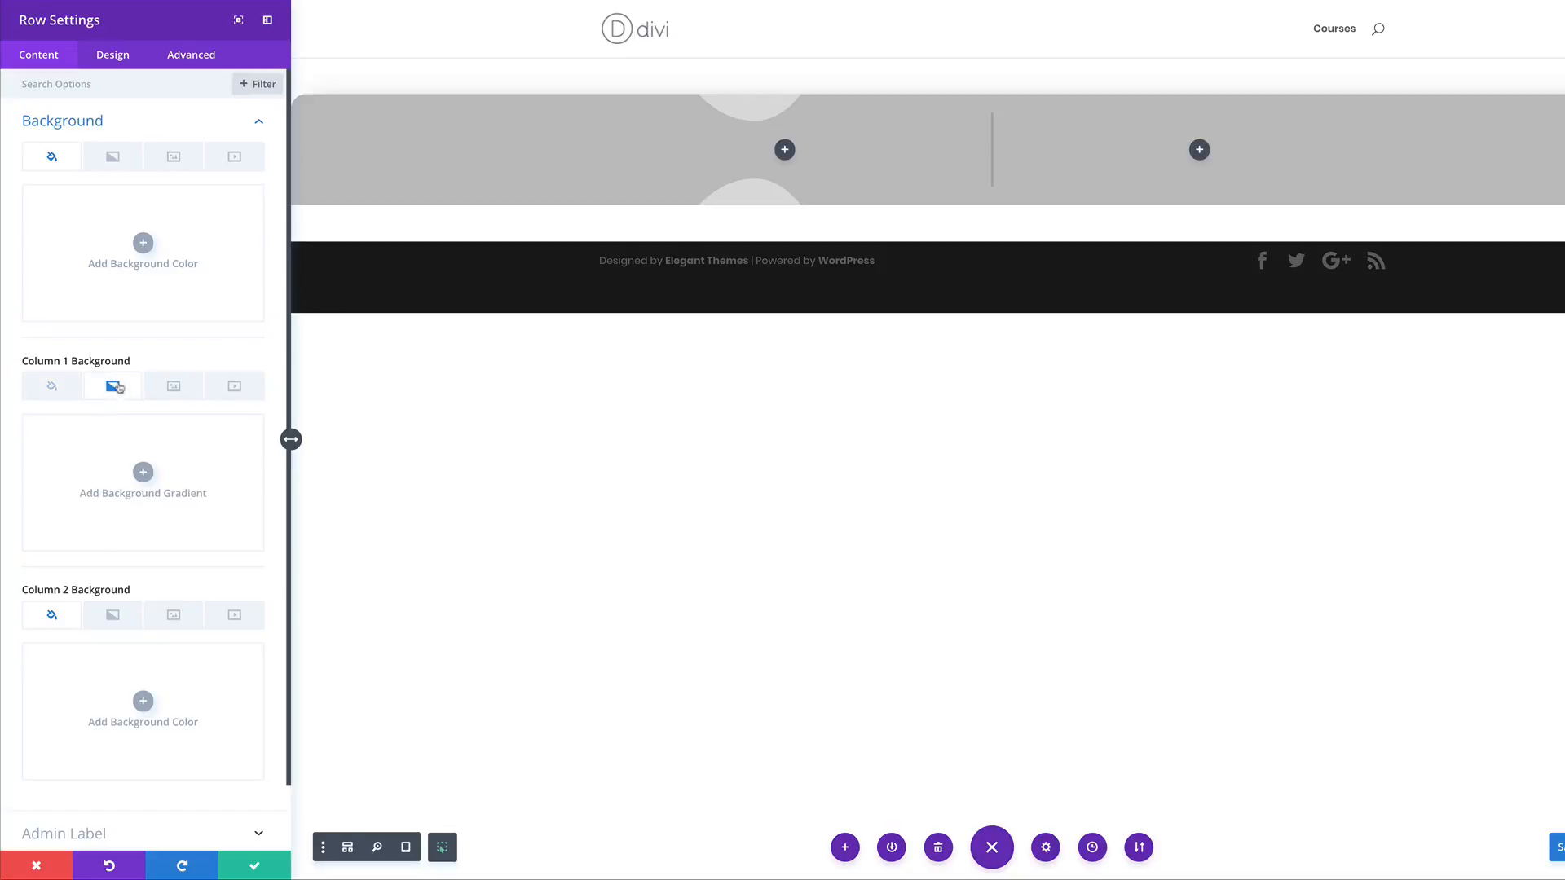
{"action": "left_click", "coordinate": [143, 473]}
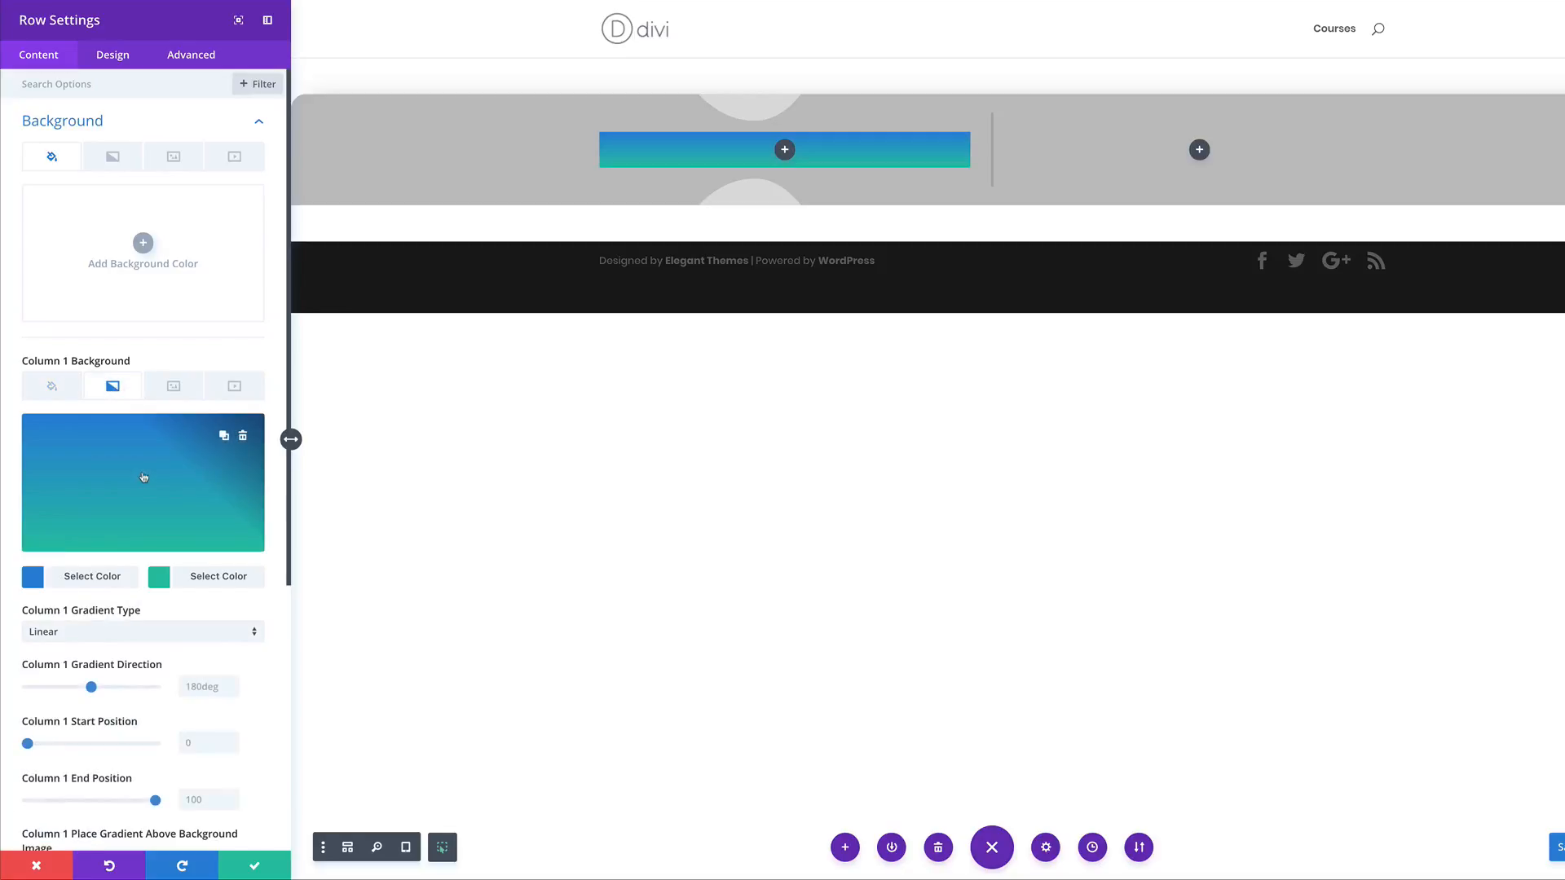
{"action": "left_click", "coordinate": [32, 579]}
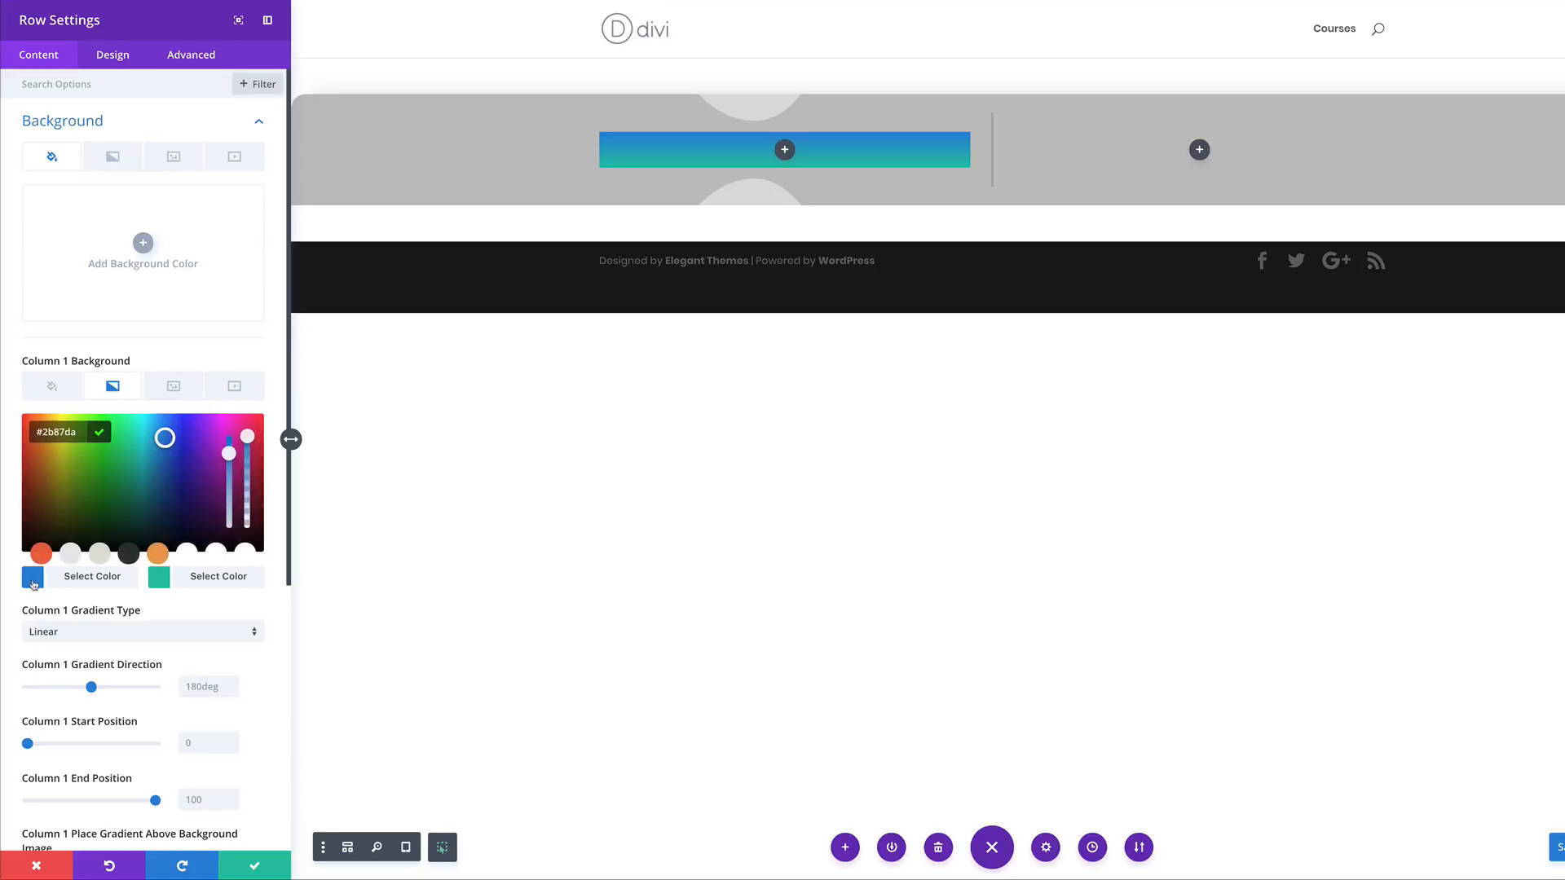
{"action": "left_click_drag", "start_coordinate": [248, 440], "coordinate": [248, 445]}
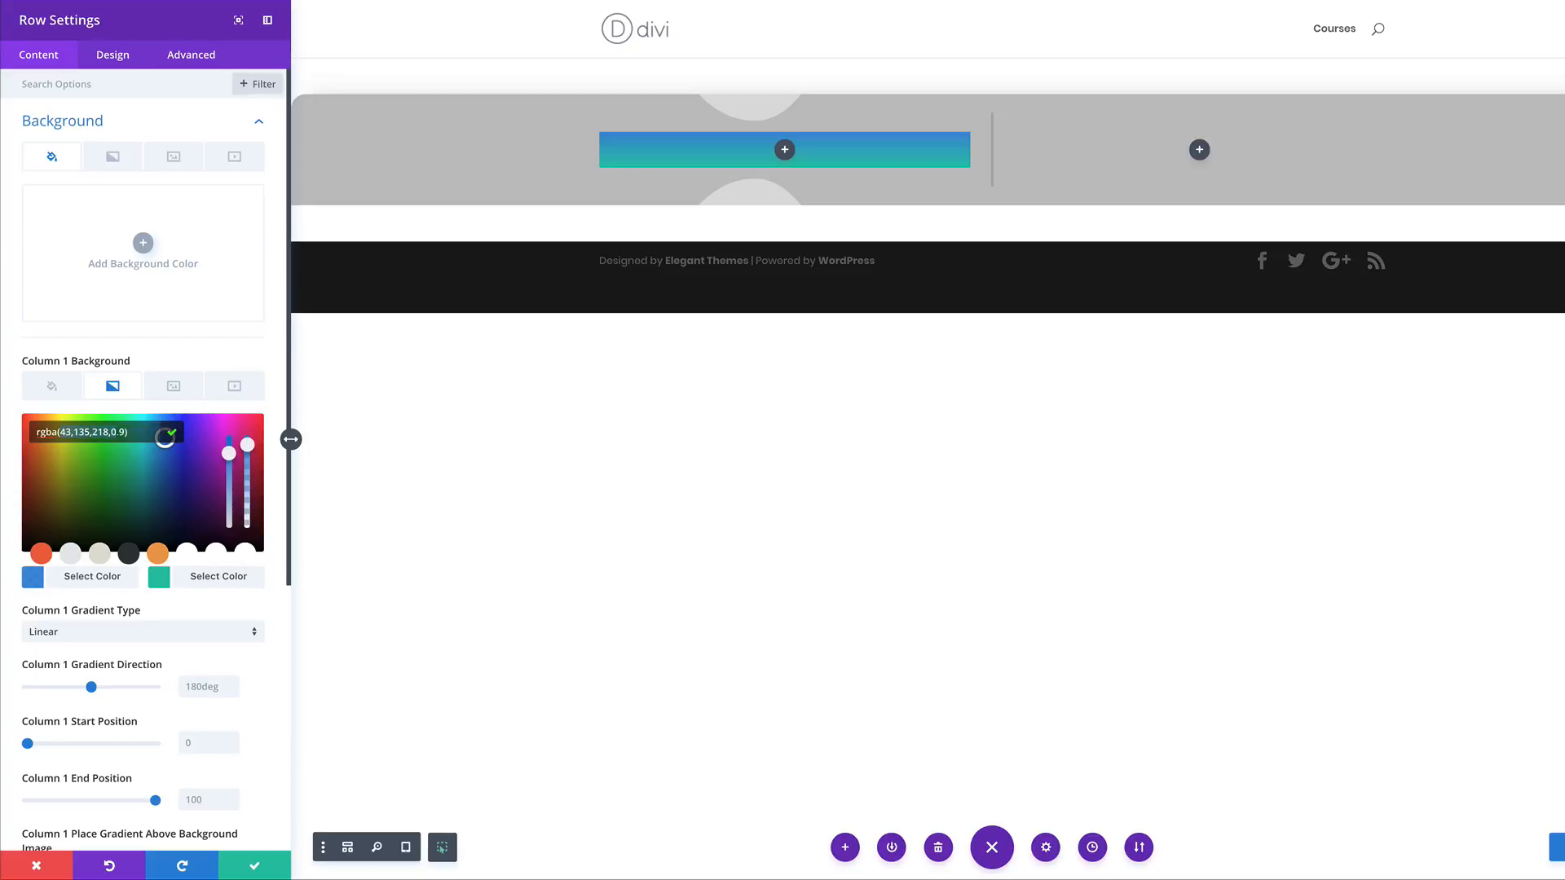
{"action": "type", "text": "255,191,0,0.76"}
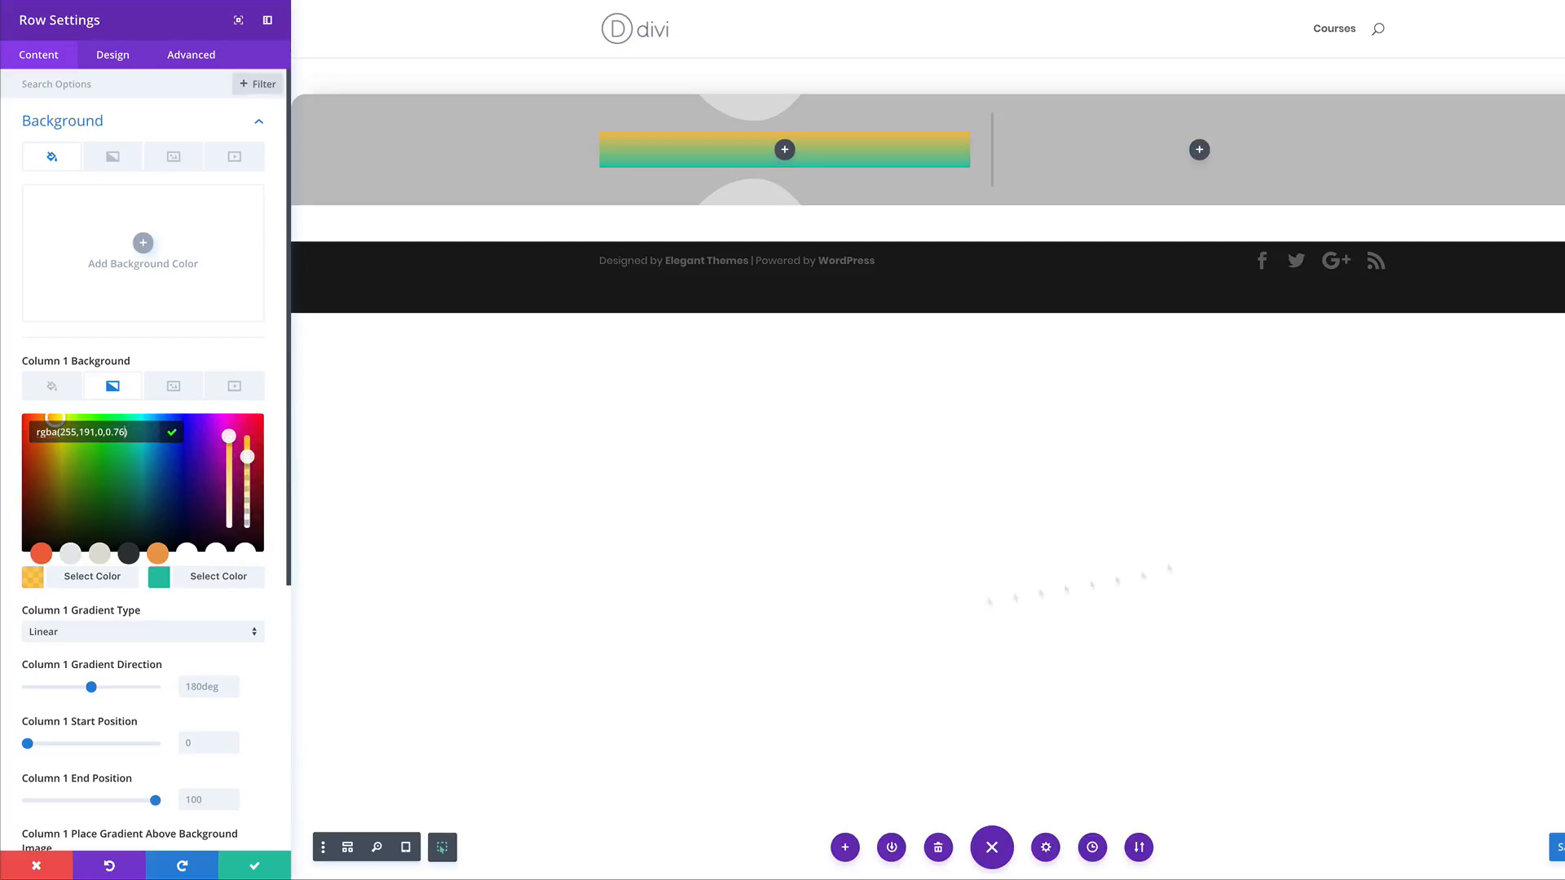
- Set the second color of the column 1 gradient to rgba(153,0,255,0.87)
{"action": "left_click", "coordinate": [169, 580]}
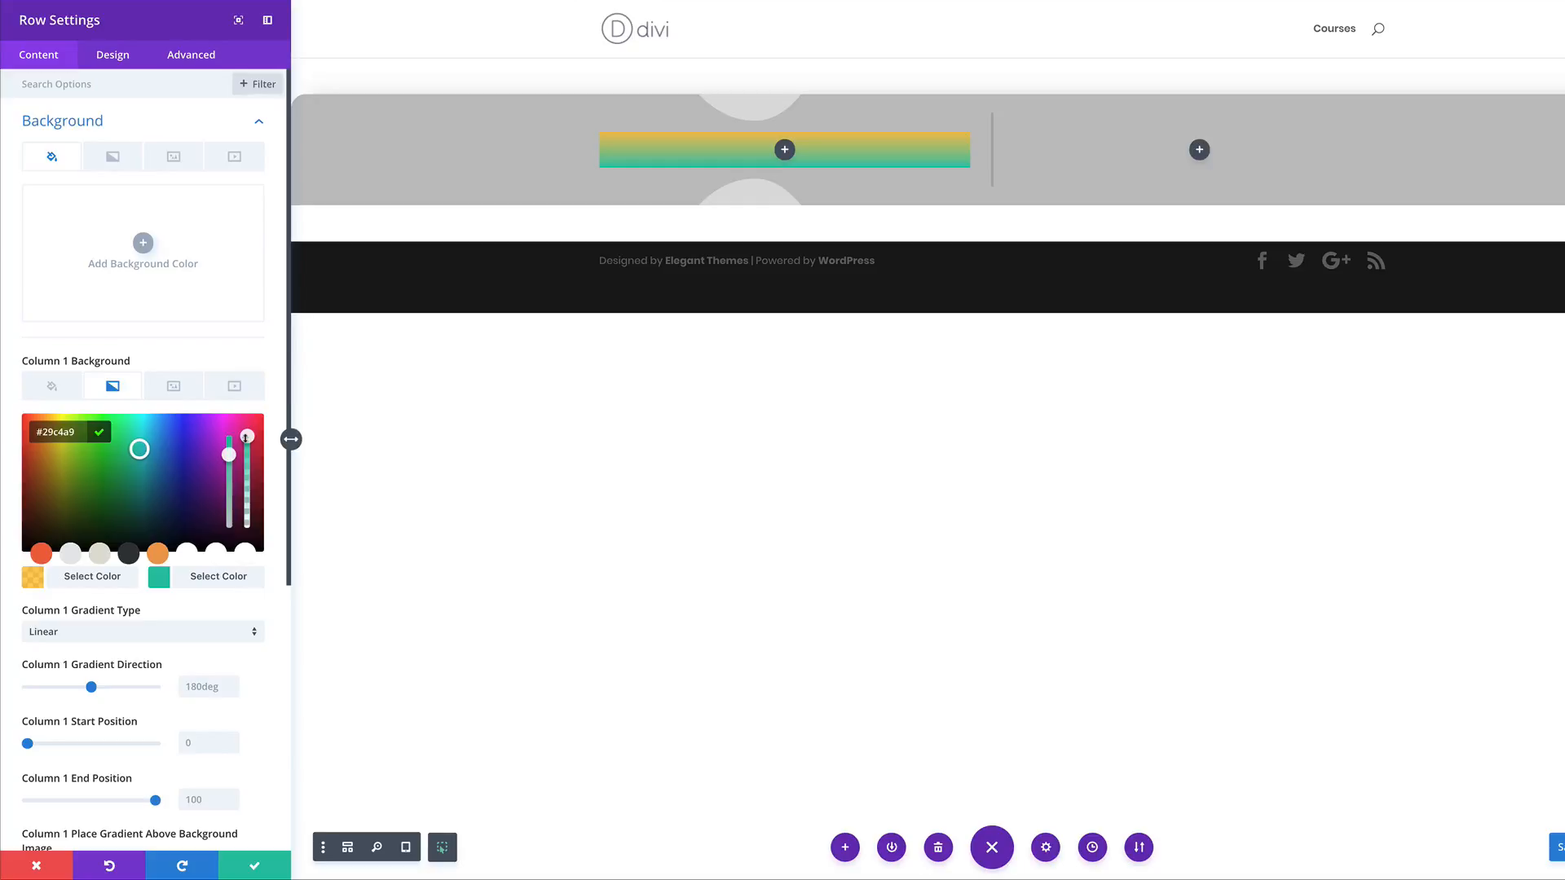
{"action": "left_click_drag", "start_coordinate": [248, 441], "coordinate": [249, 447]}
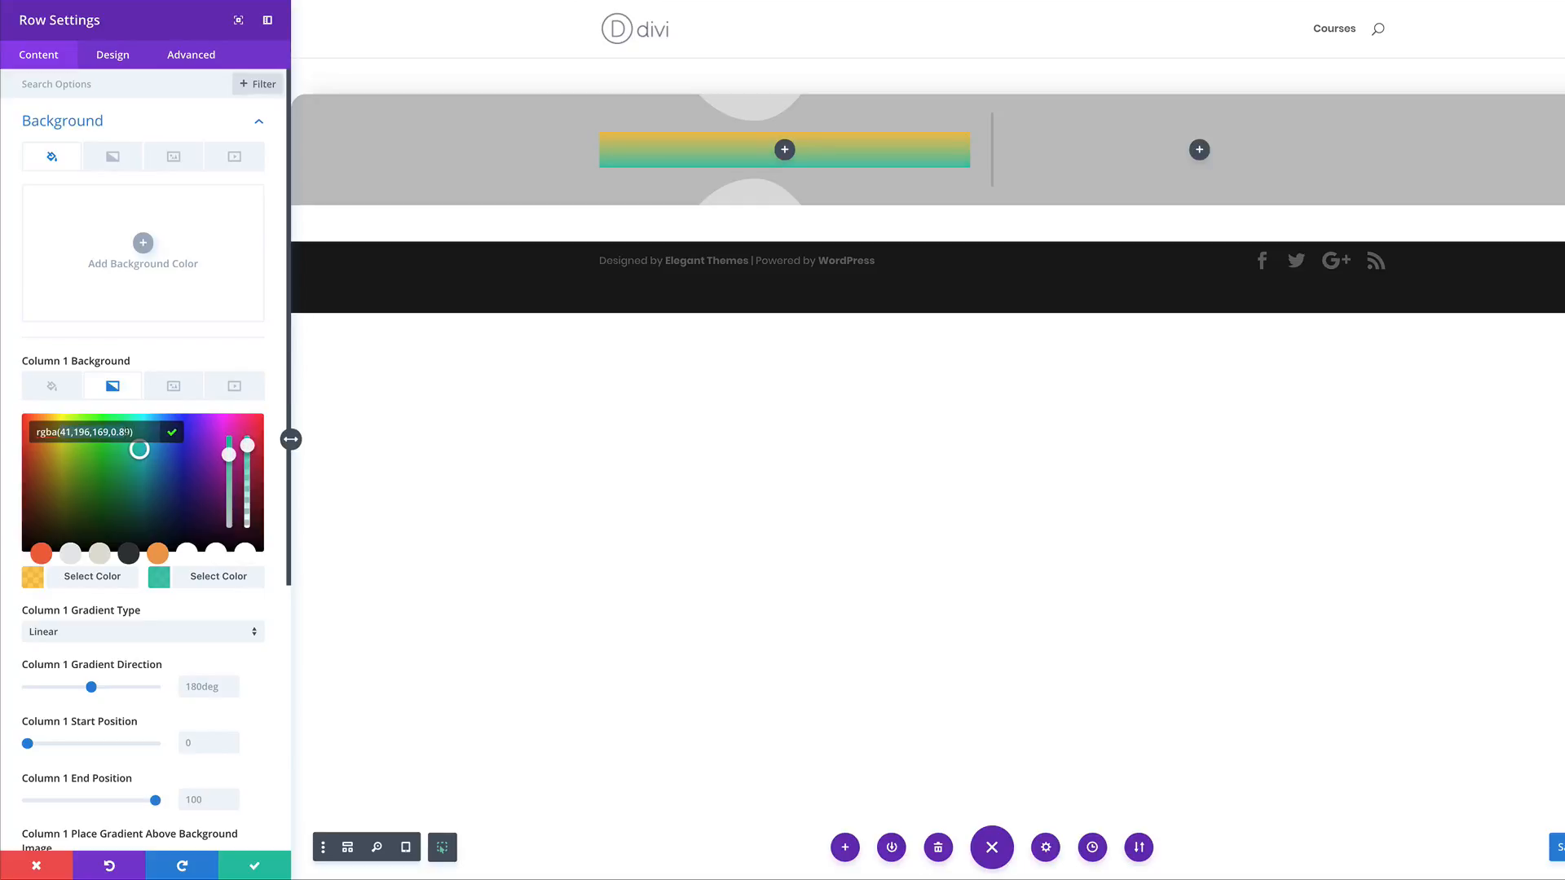
{"action": "type", "text": "153,0,255,0.87"}
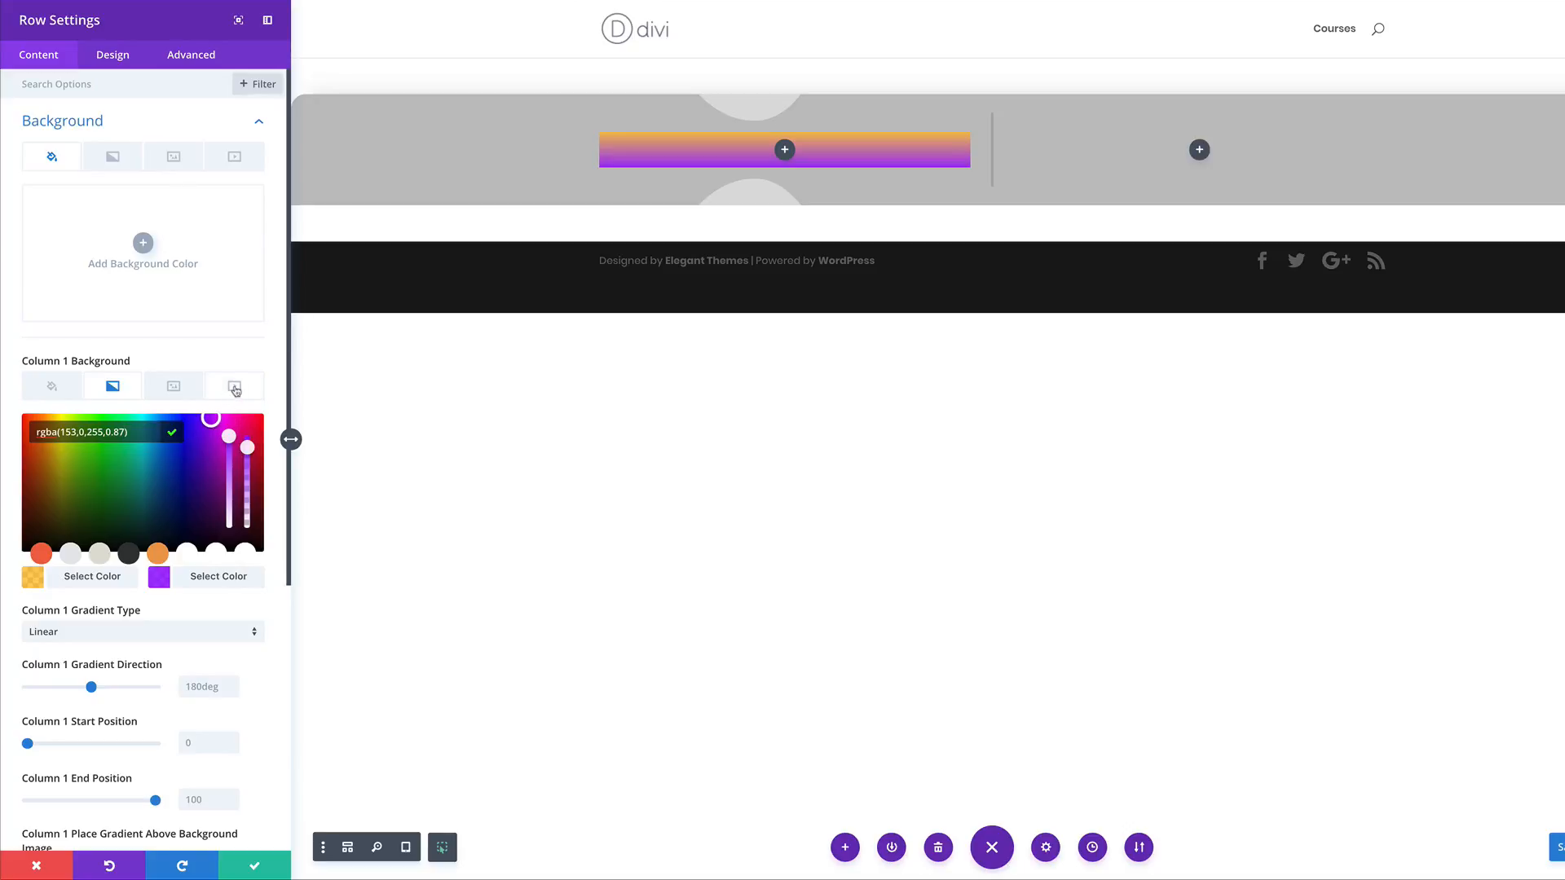
- Add the dots-2 image from the media library as the row's background image and set its size to Fit
{"action": "left_click", "coordinate": [174, 156]}
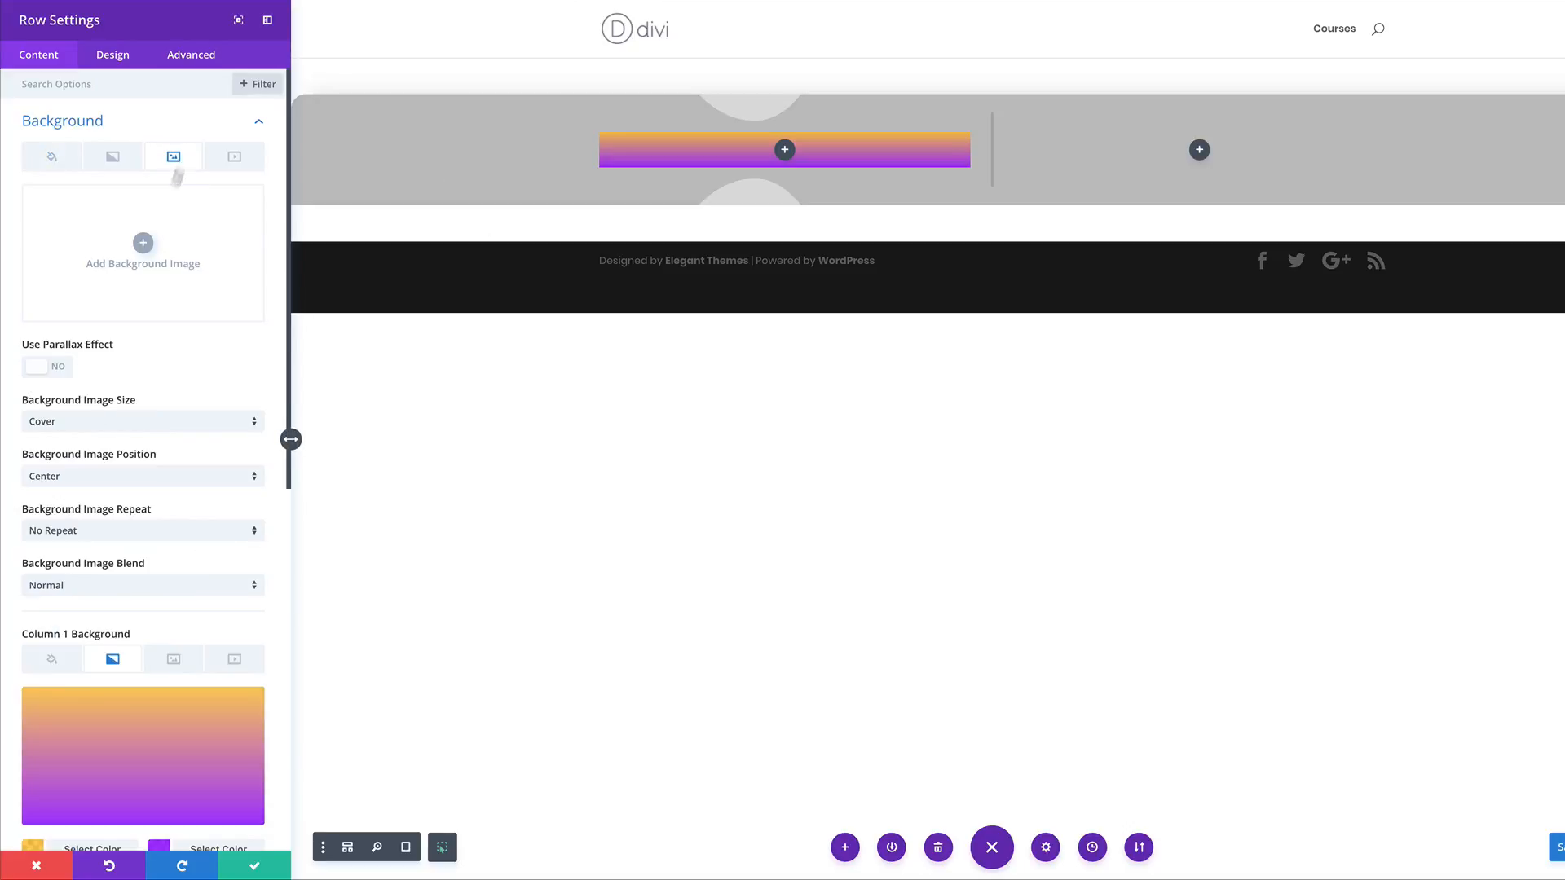
{"action": "left_click", "coordinate": [147, 244]}
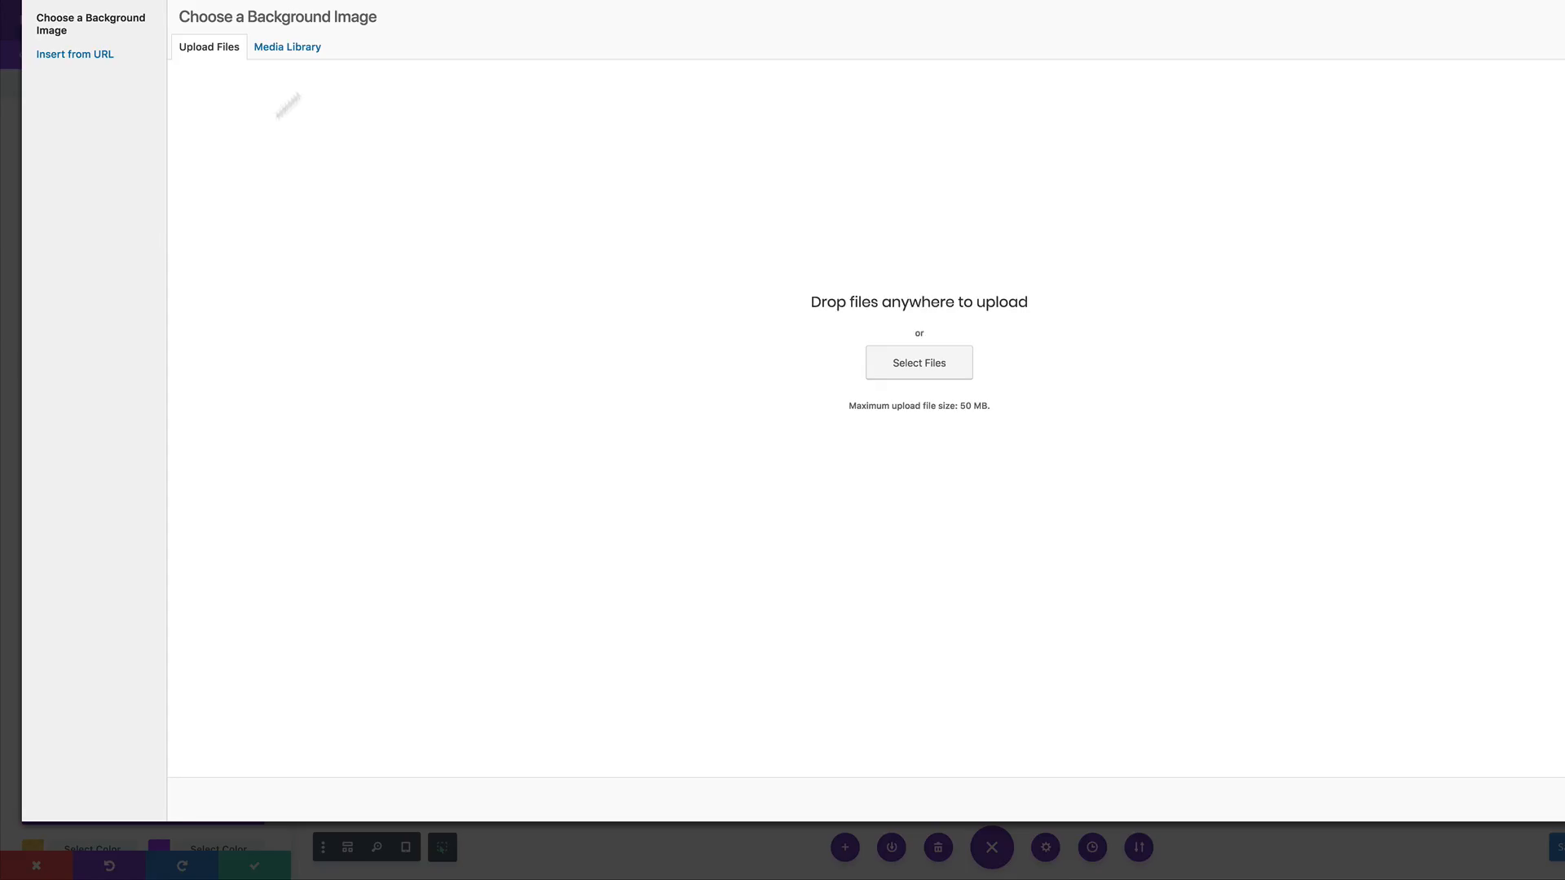
{"action": "left_click", "coordinate": [309, 51]}
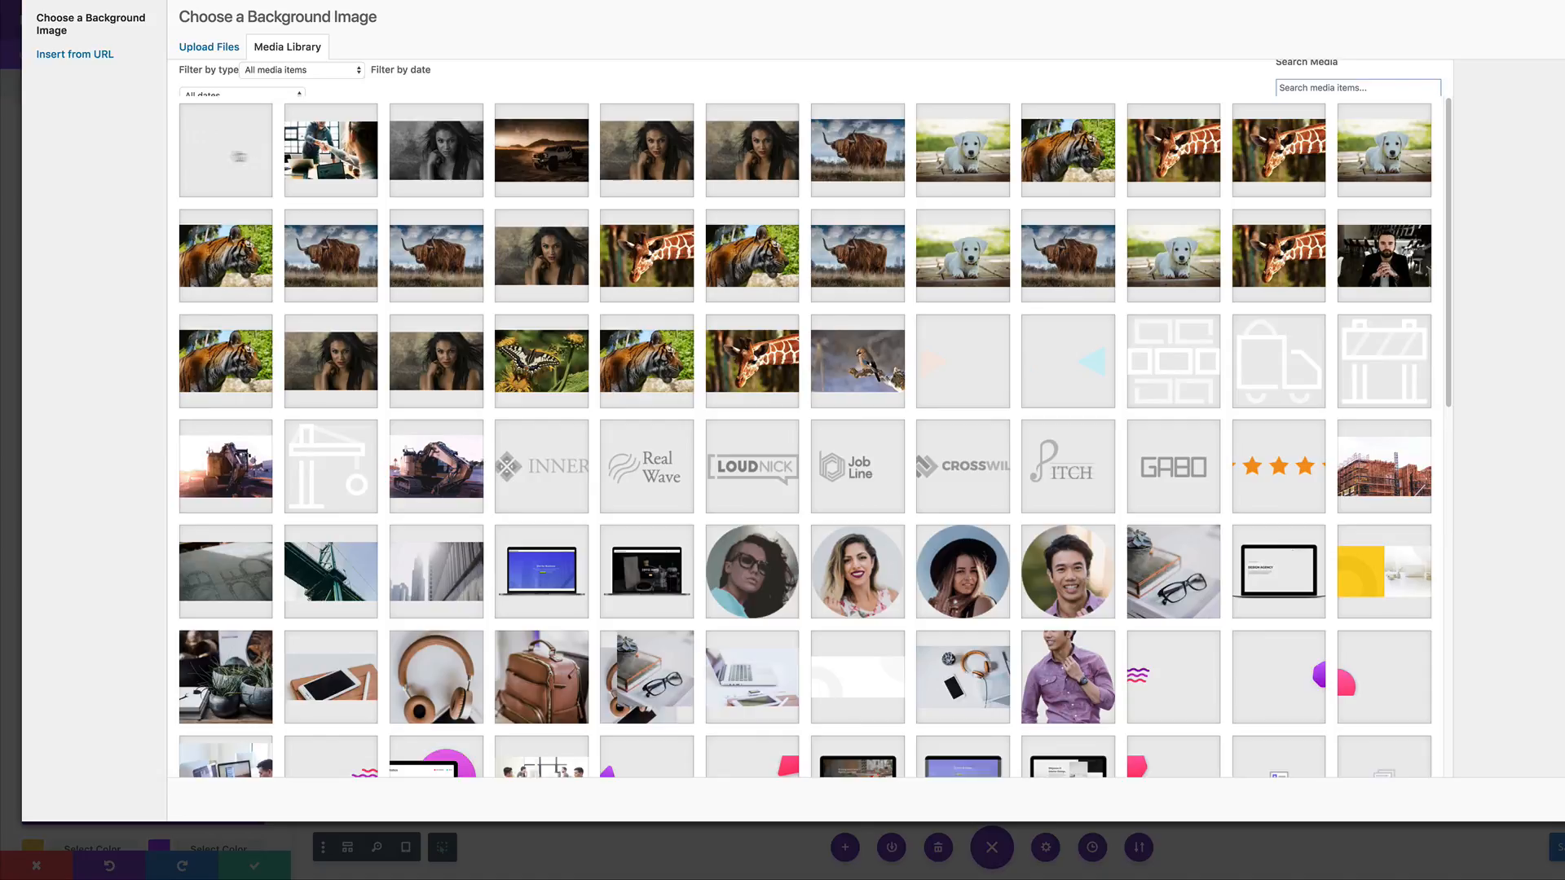
{"action": "left_click", "coordinate": [242, 157]}
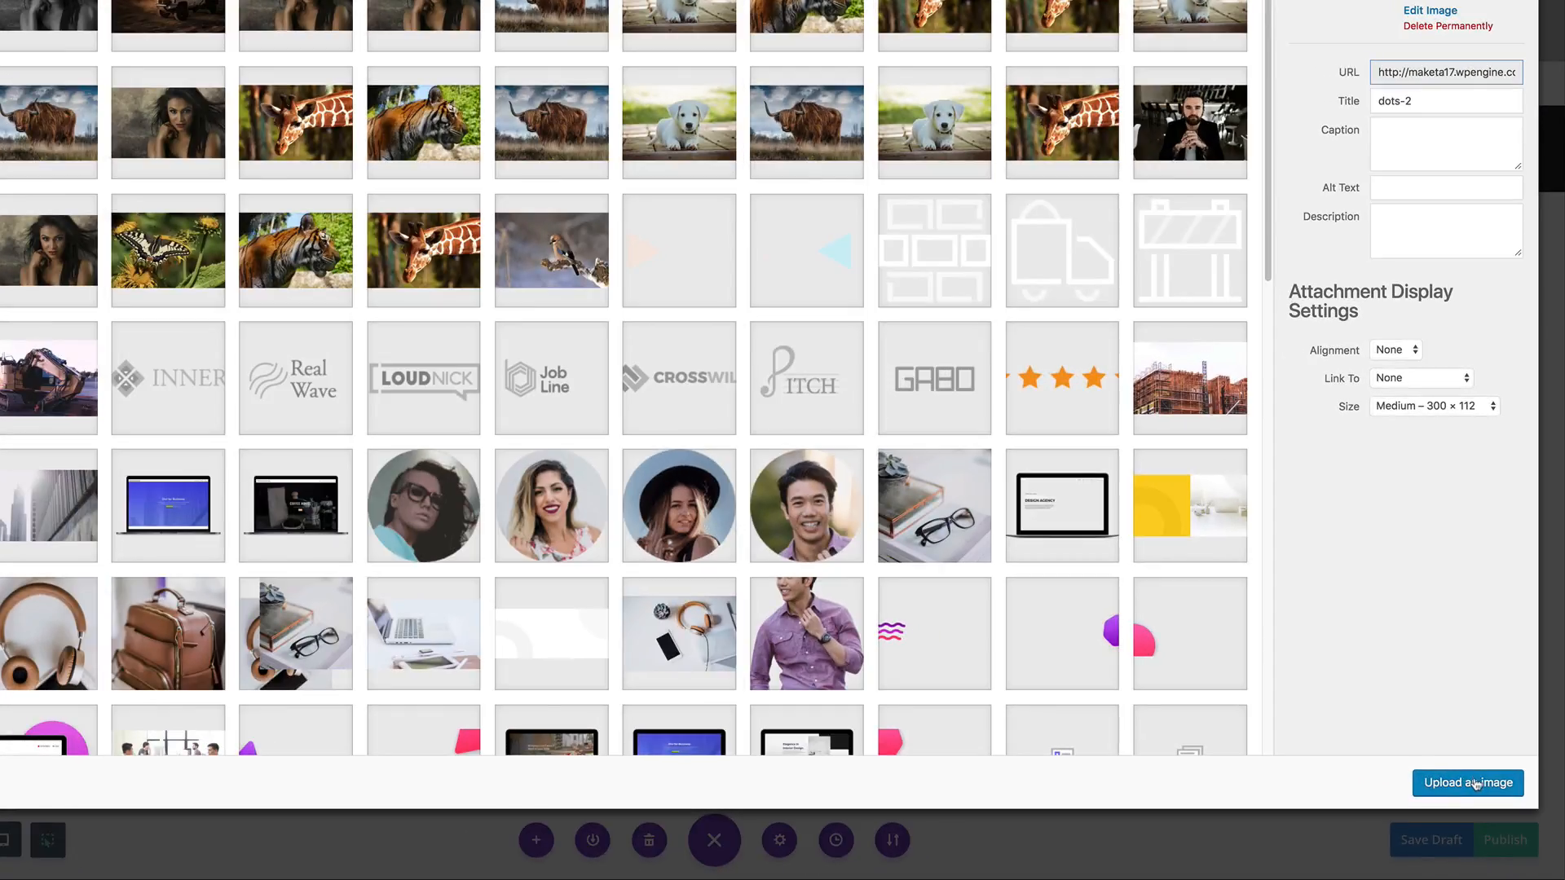
{"action": "left_click", "coordinate": [1477, 785]}
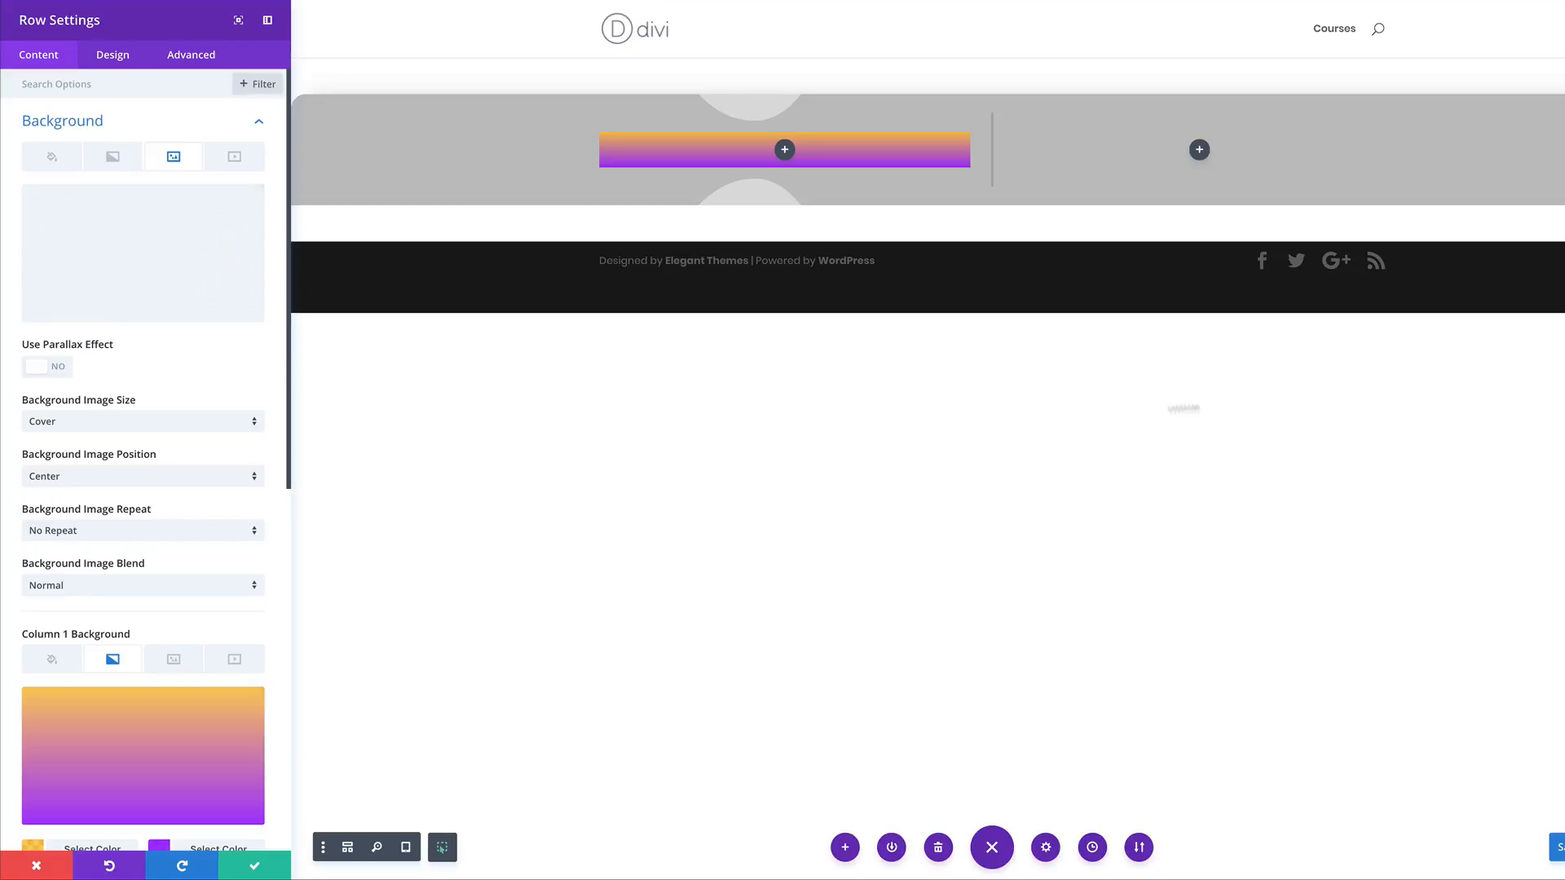
{"action": "left_click", "coordinate": [151, 423]}
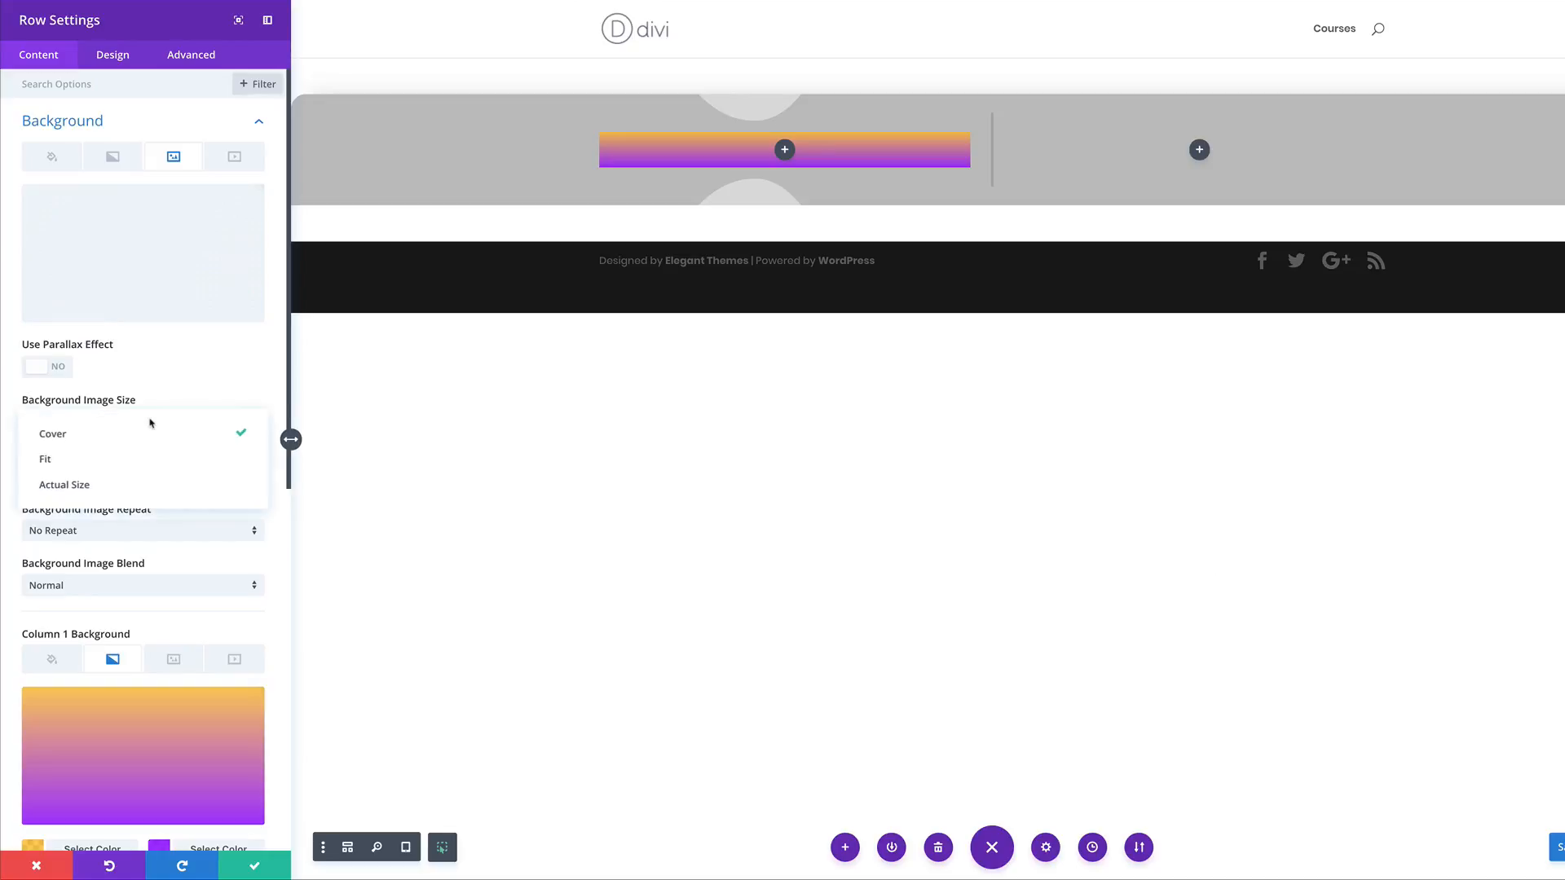
{"action": "left_click", "coordinate": [139, 458]}
- Give the row's column 2 a solid background color of #f7f7f7
{"action": "scroll", "coordinate": [244, 497], "scroll_direction": "down", "scroll_amount": 7}
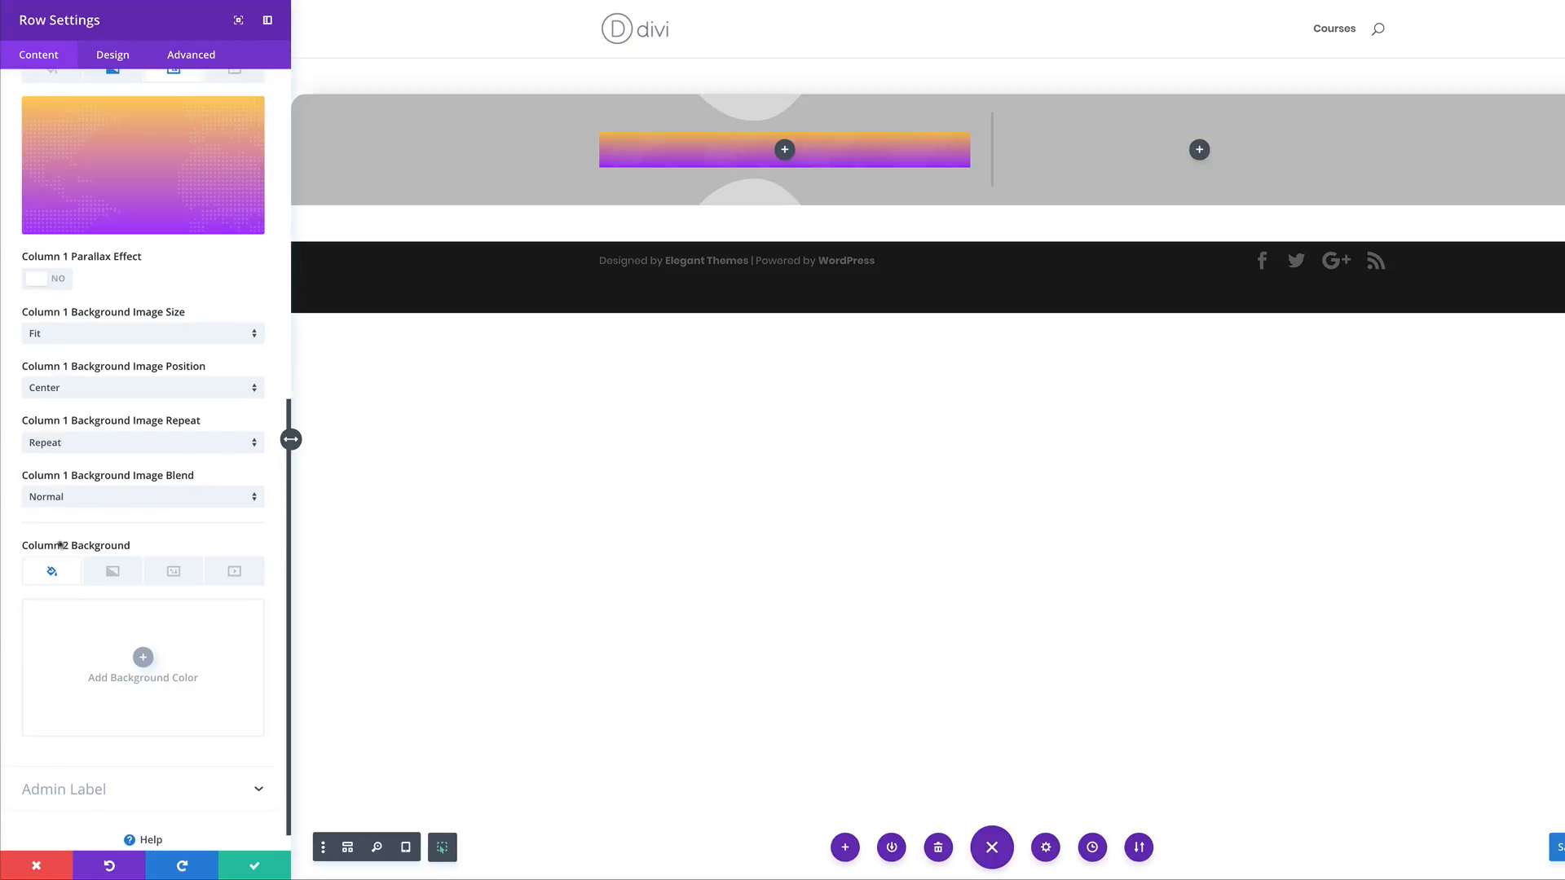
{"action": "left_click", "coordinate": [143, 658]}
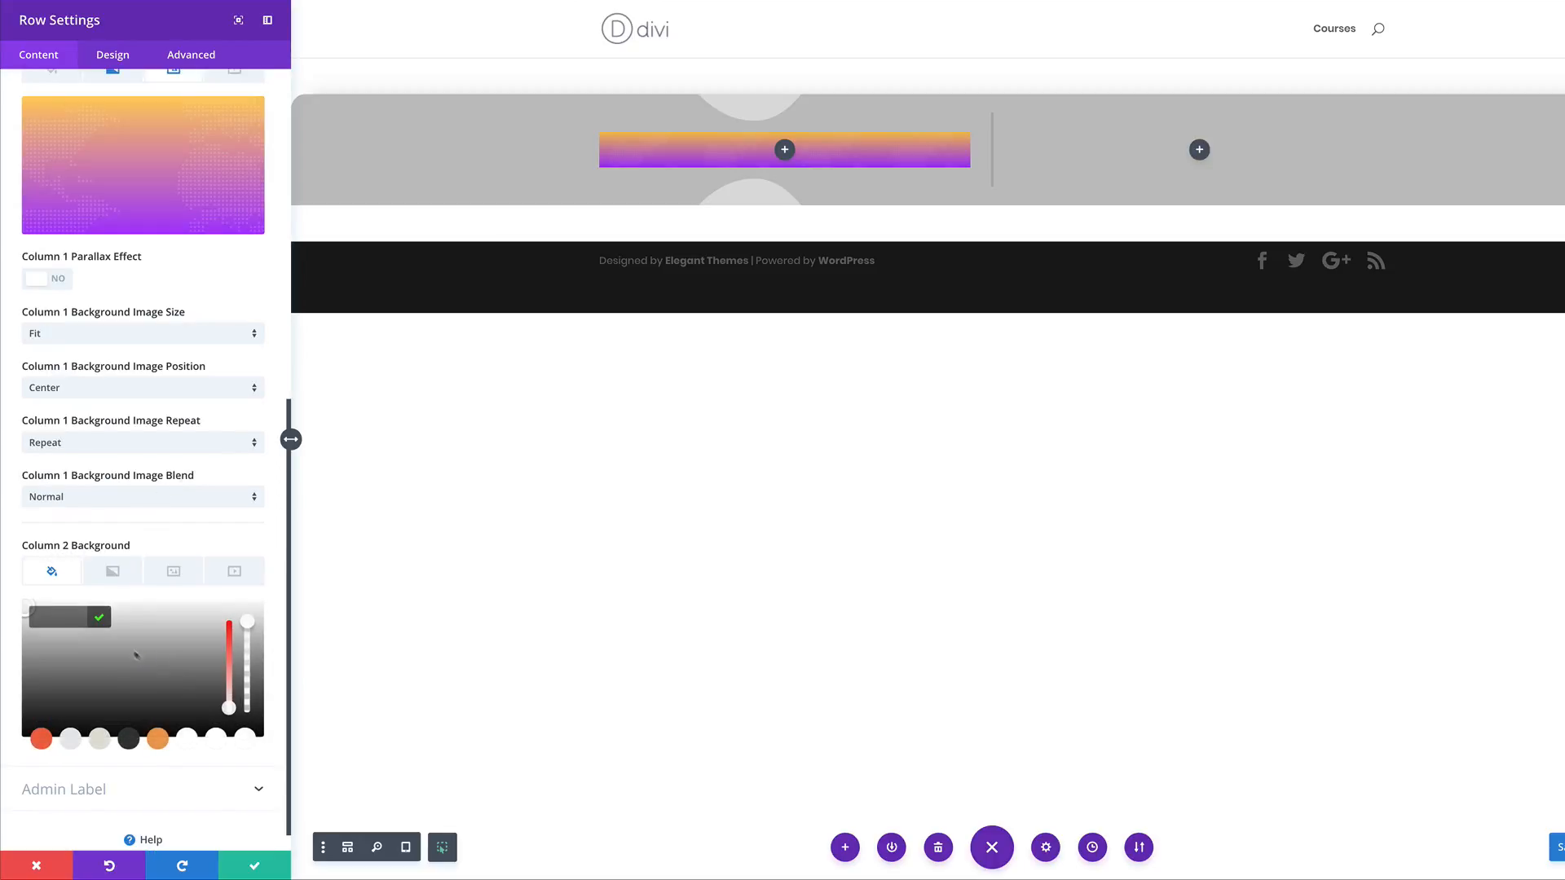
{"action": "left_click", "coordinate": [53, 612]}
{"action": "type", "text": "#f7f7f7"}
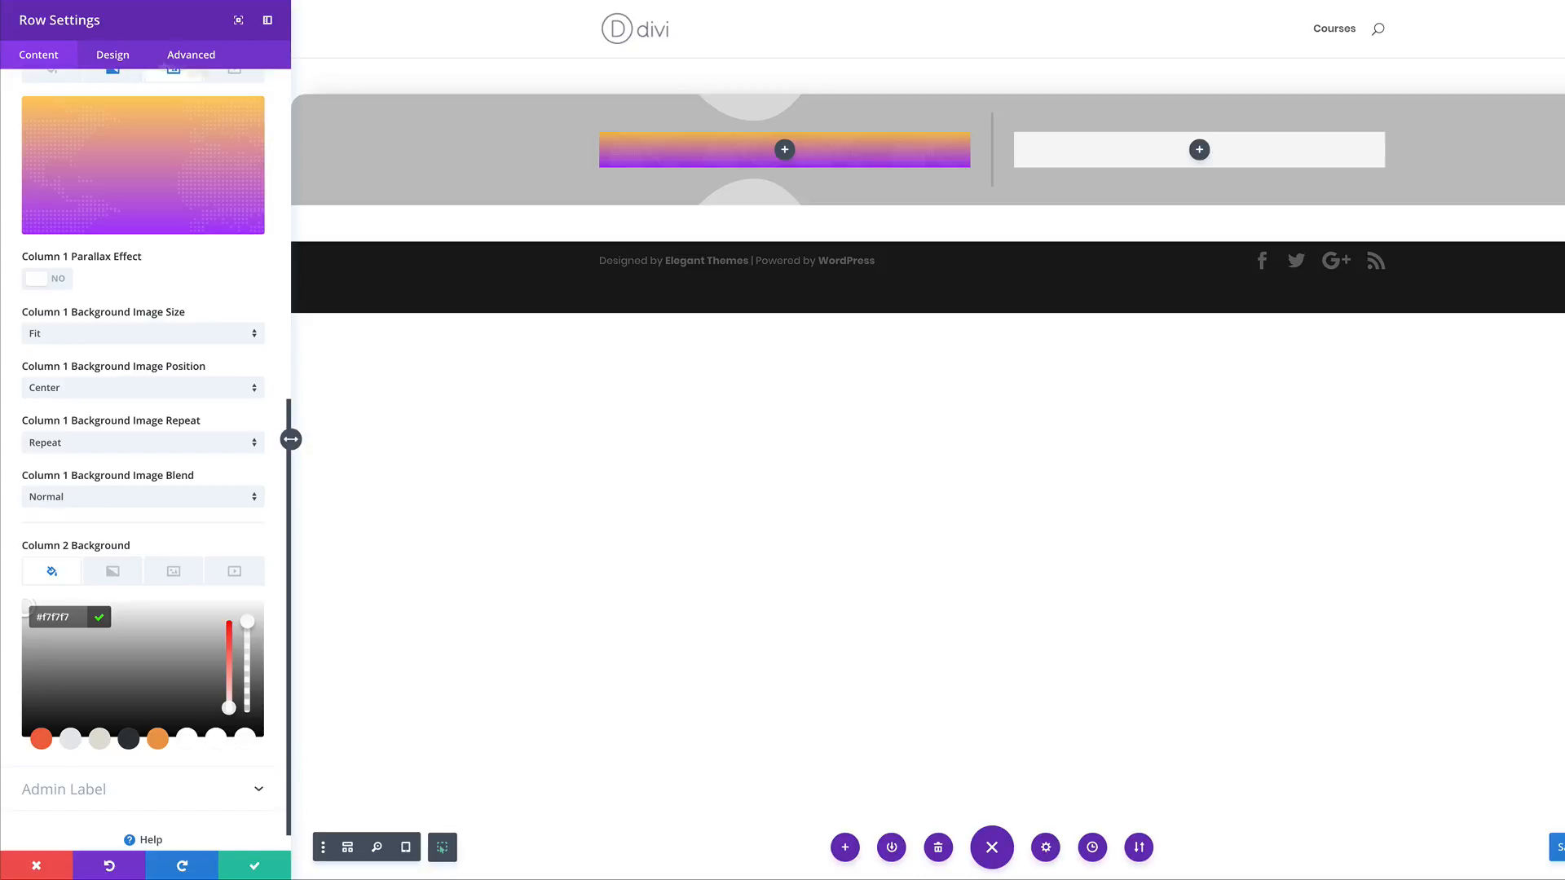
- Make the row full width with a custom gutter width of 1 and equalized column heights
{"action": "left_click", "coordinate": [122, 58]}
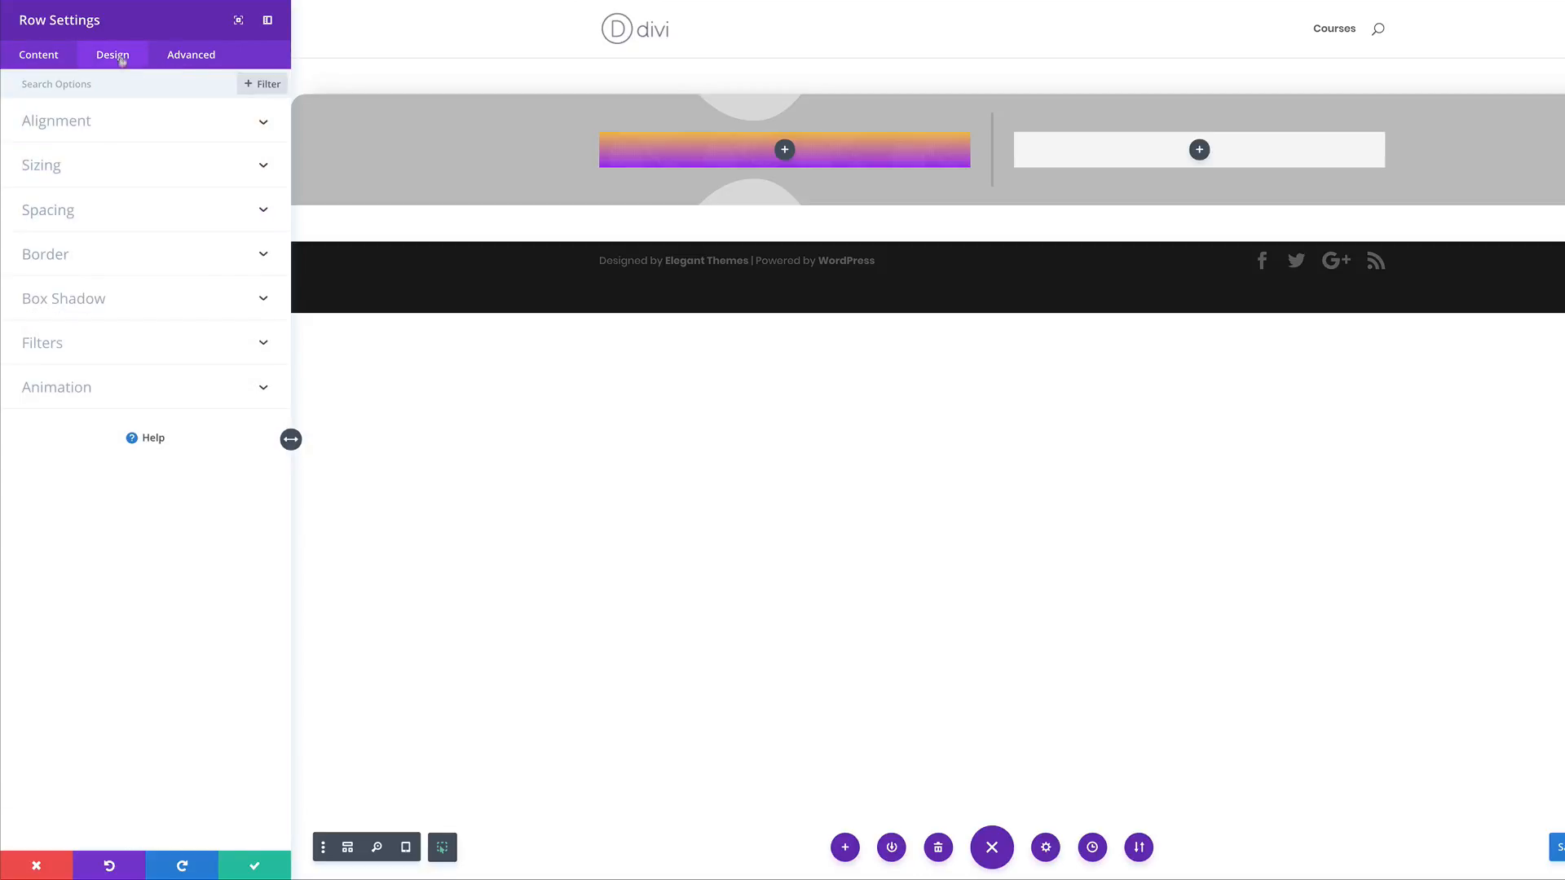
{"action": "left_click", "coordinate": [56, 167]}
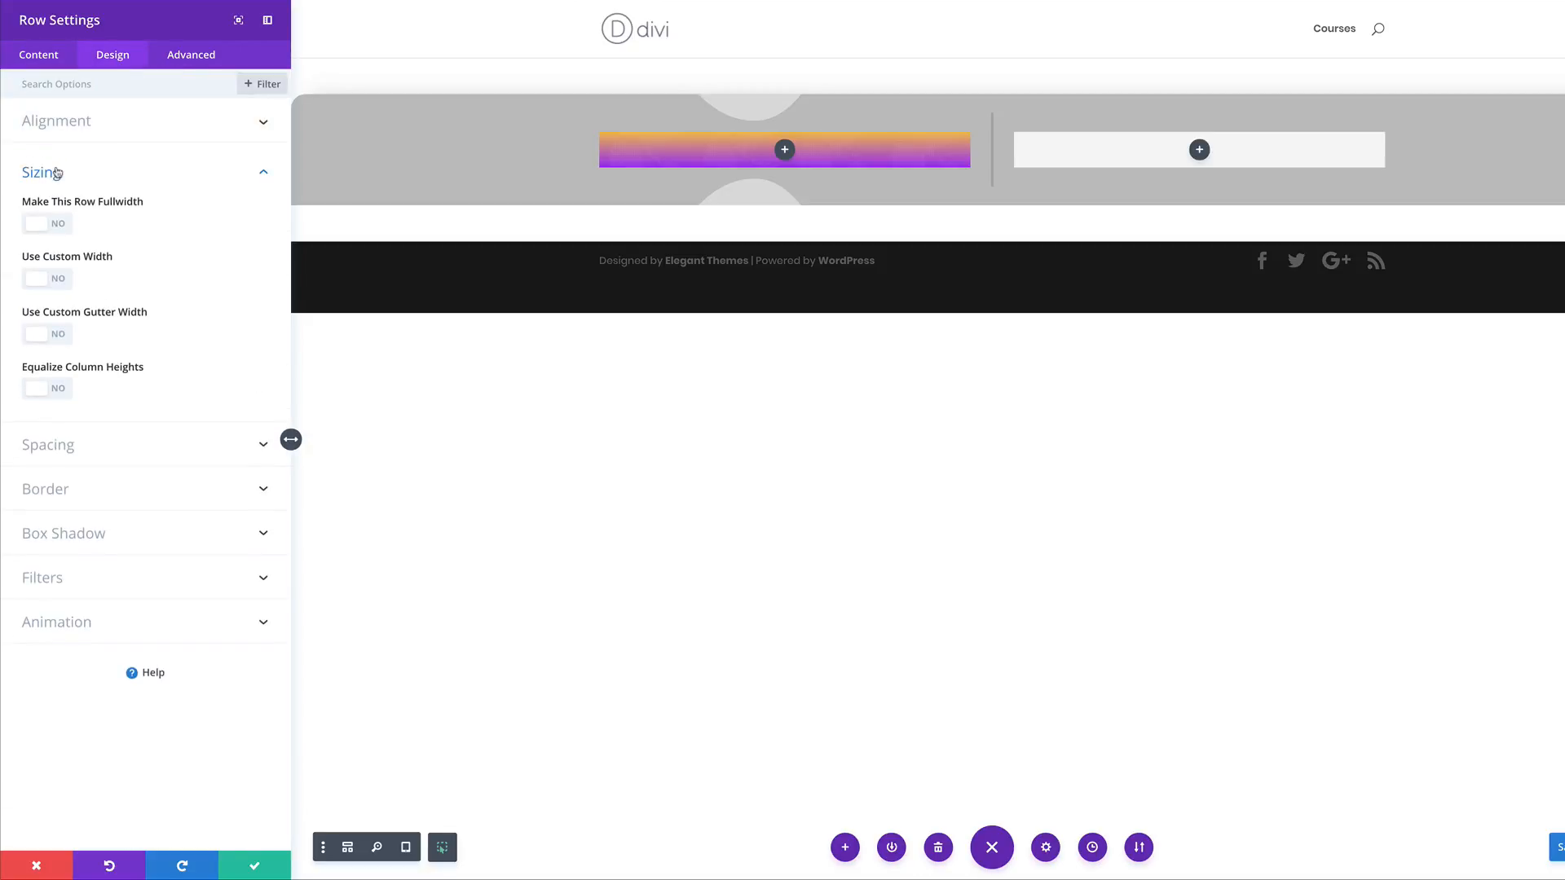
{"action": "left_click", "coordinate": [63, 229]}
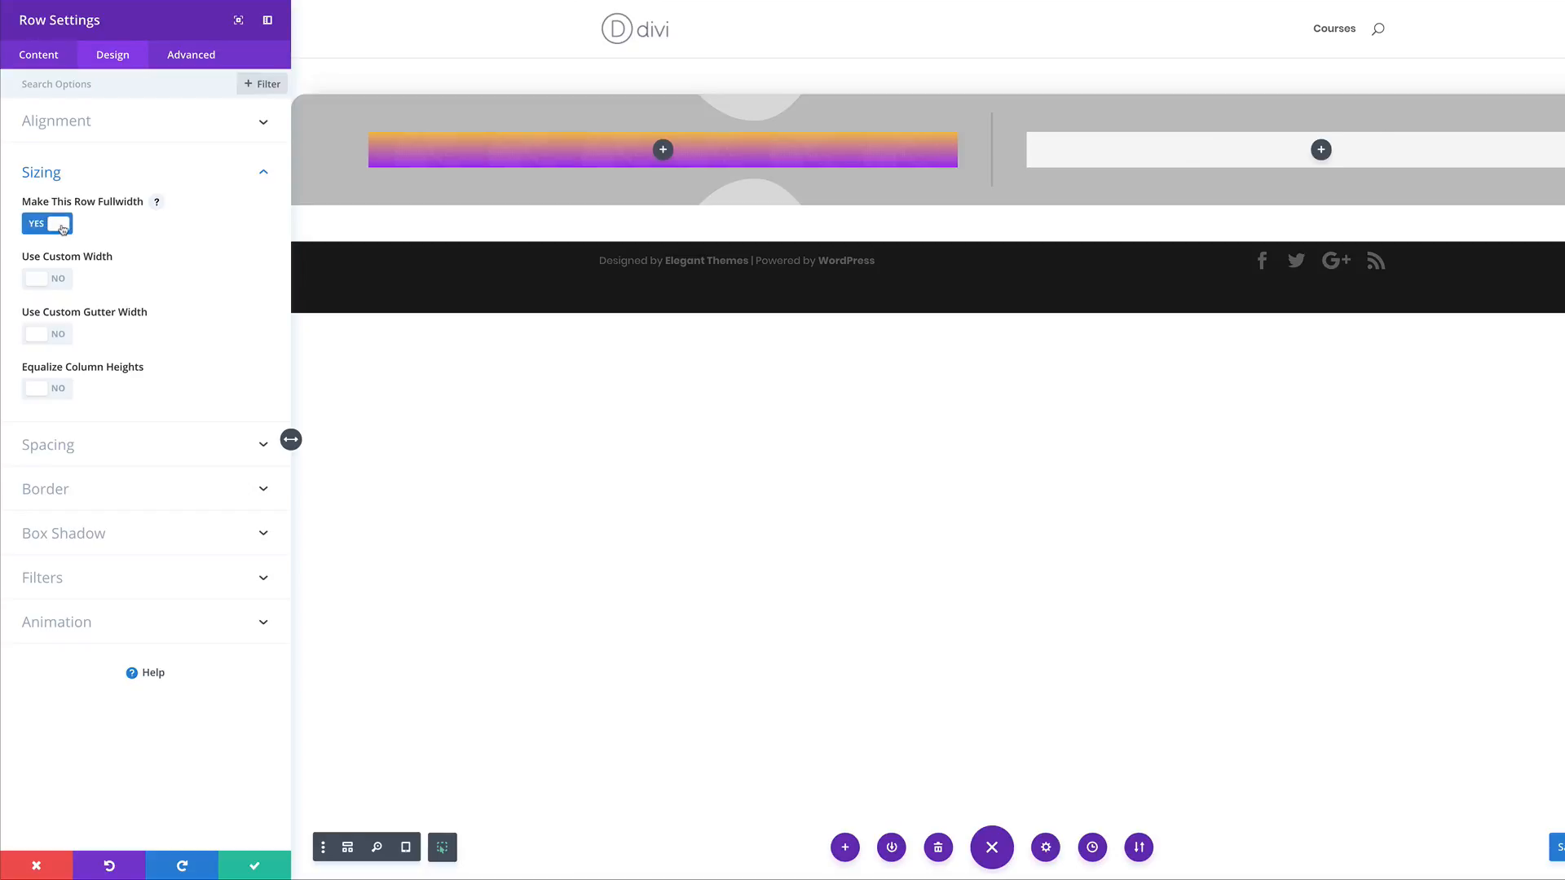
{"action": "left_click", "coordinate": [71, 337]}
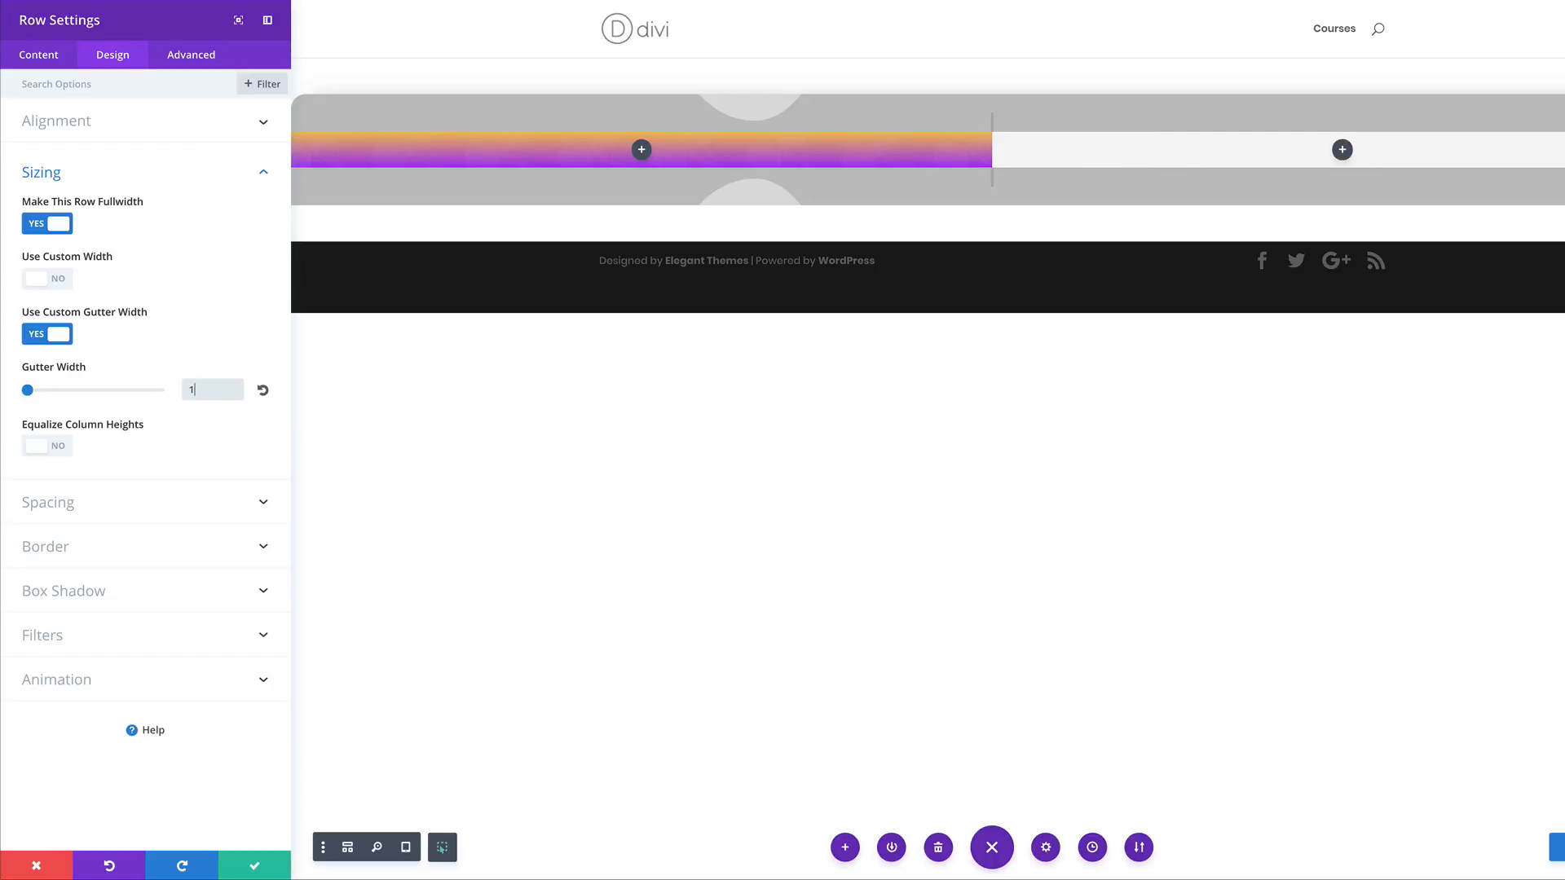
{"action": "left_click", "coordinate": [60, 447]}
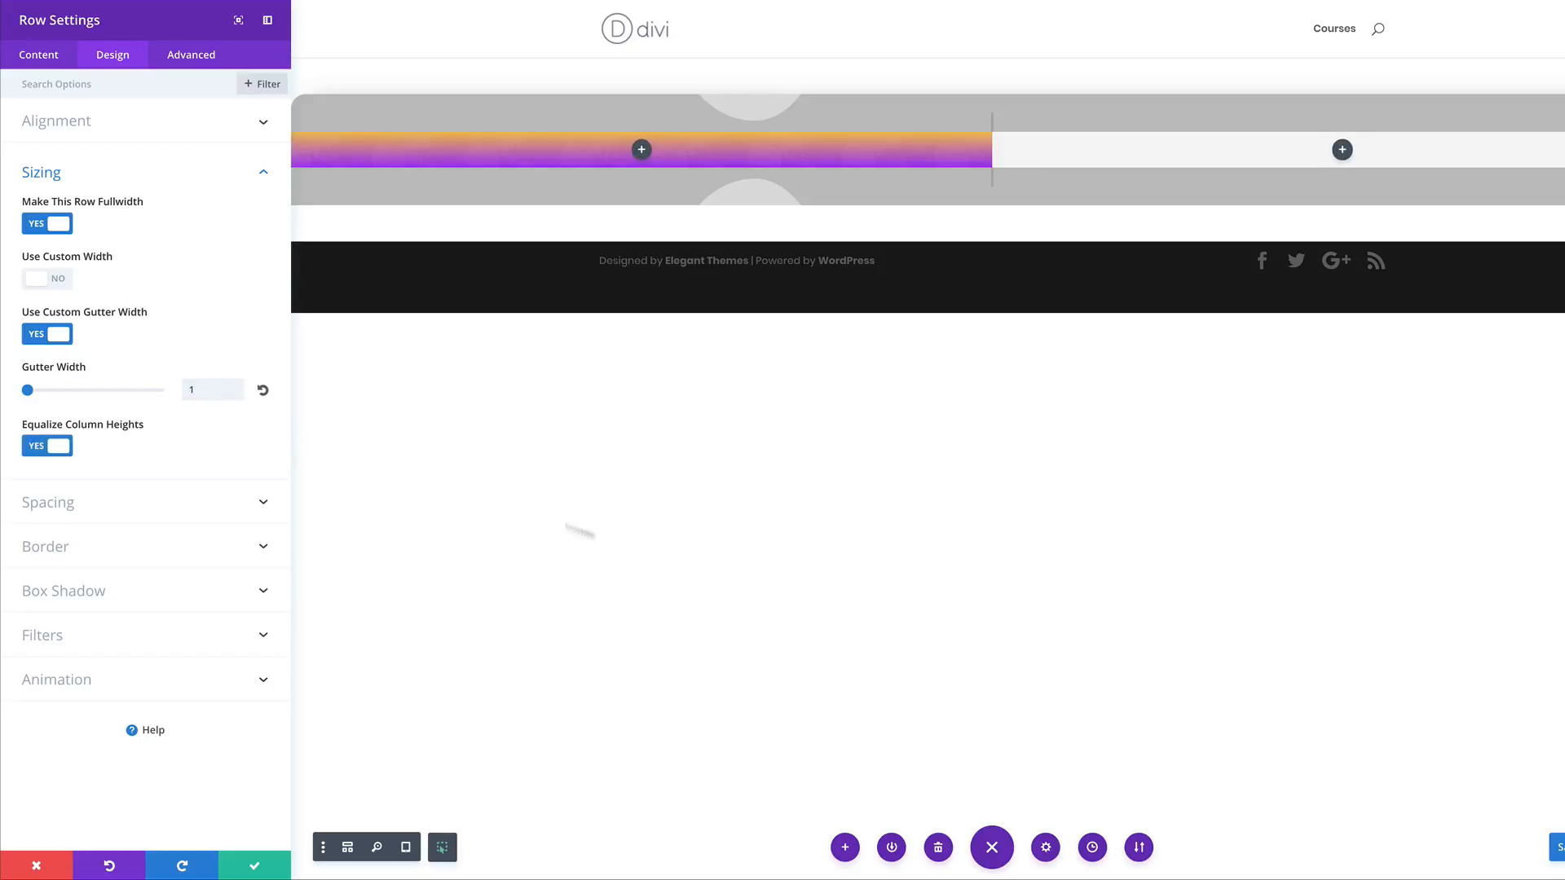
- Link the row's top and bottom custom padding at 0px and save the row settings
{"action": "left_click", "coordinate": [70, 503]}
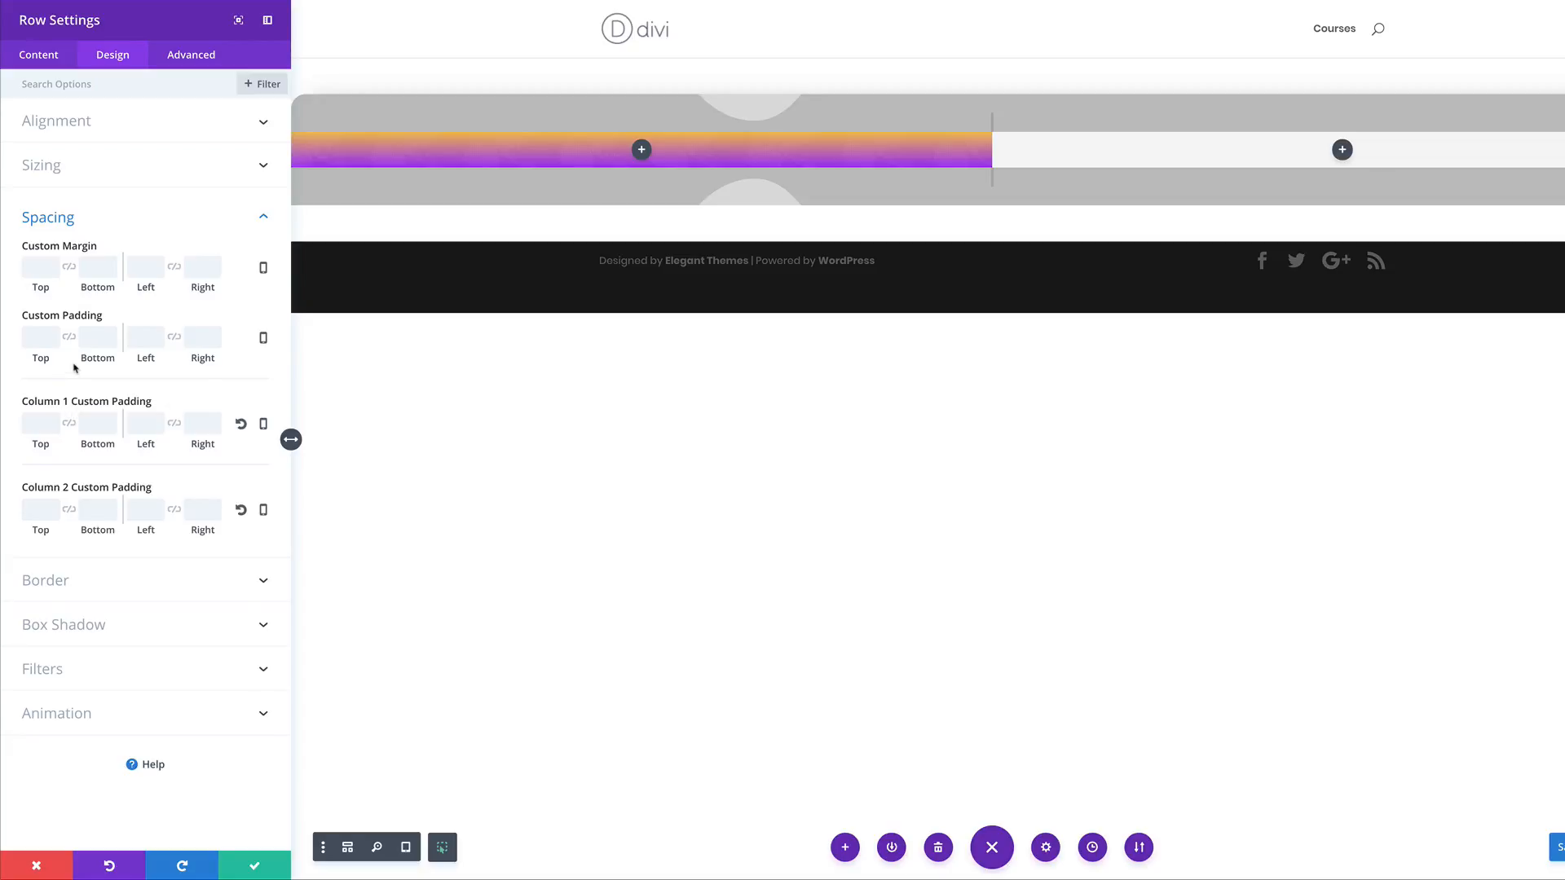
{"action": "left_click", "coordinate": [71, 339]}
{"action": "left_click", "coordinate": [36, 338]}
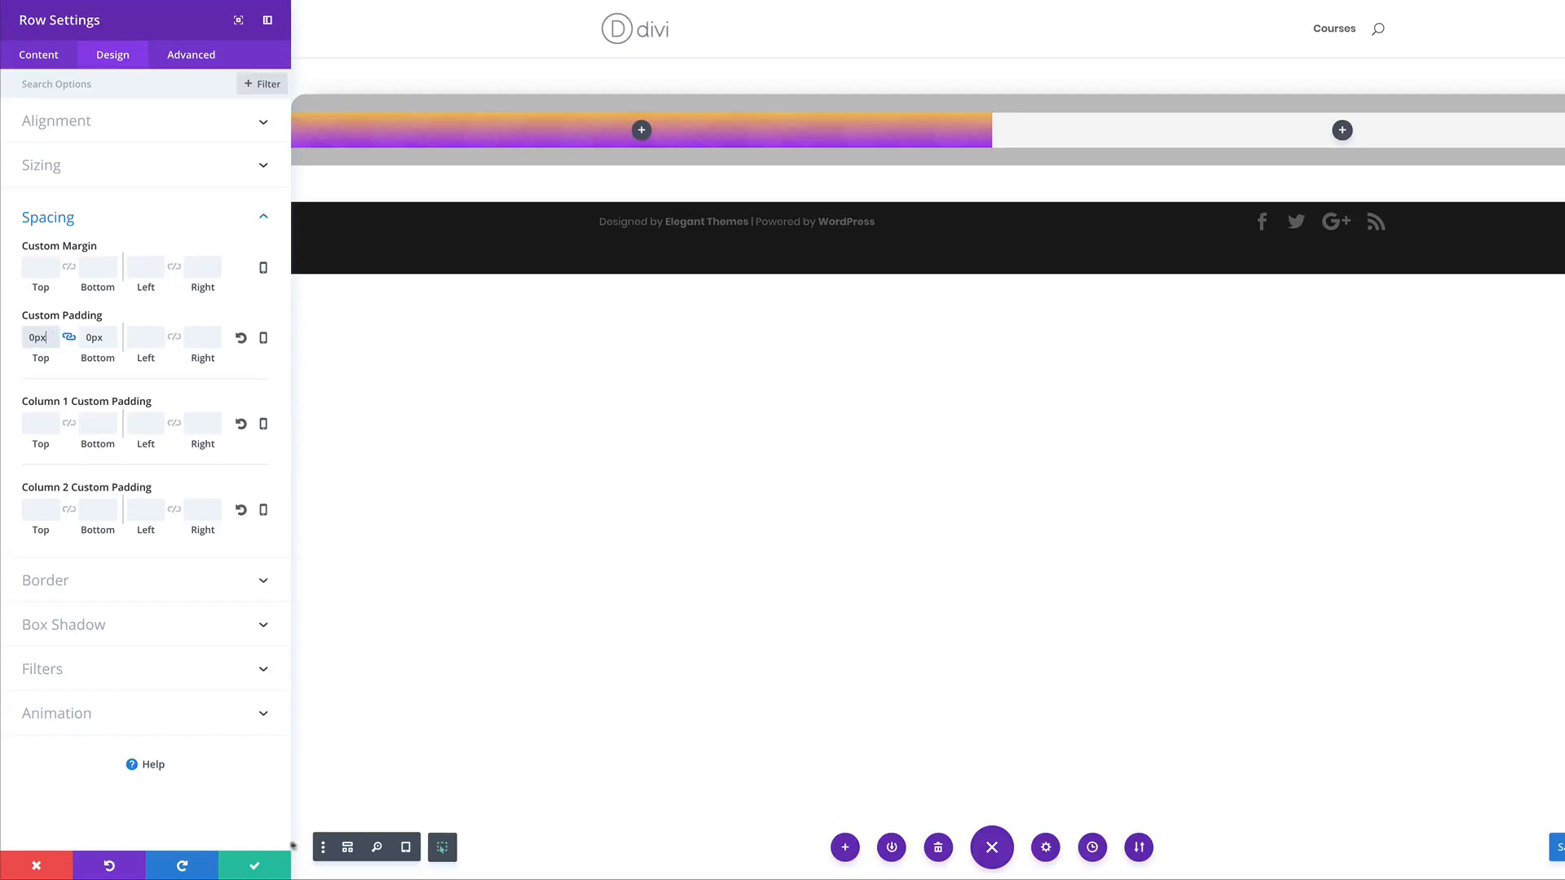
{"action": "left_click", "coordinate": [255, 868]}
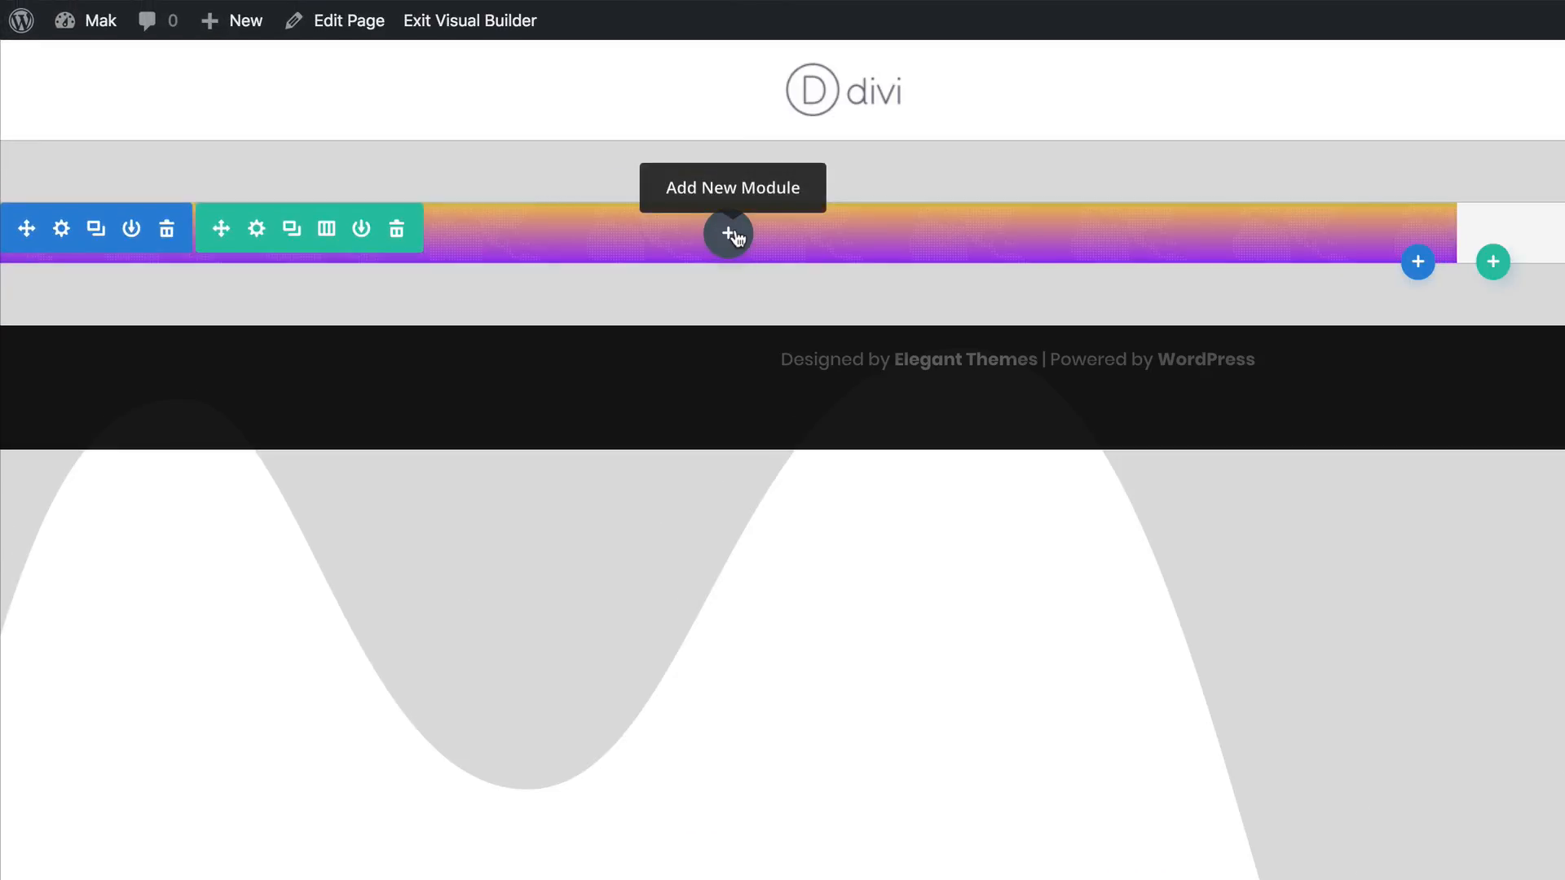
- Insert a Divider module in the row's first column and turn off Show Divider
{"action": "left_click", "coordinate": [729, 234]}
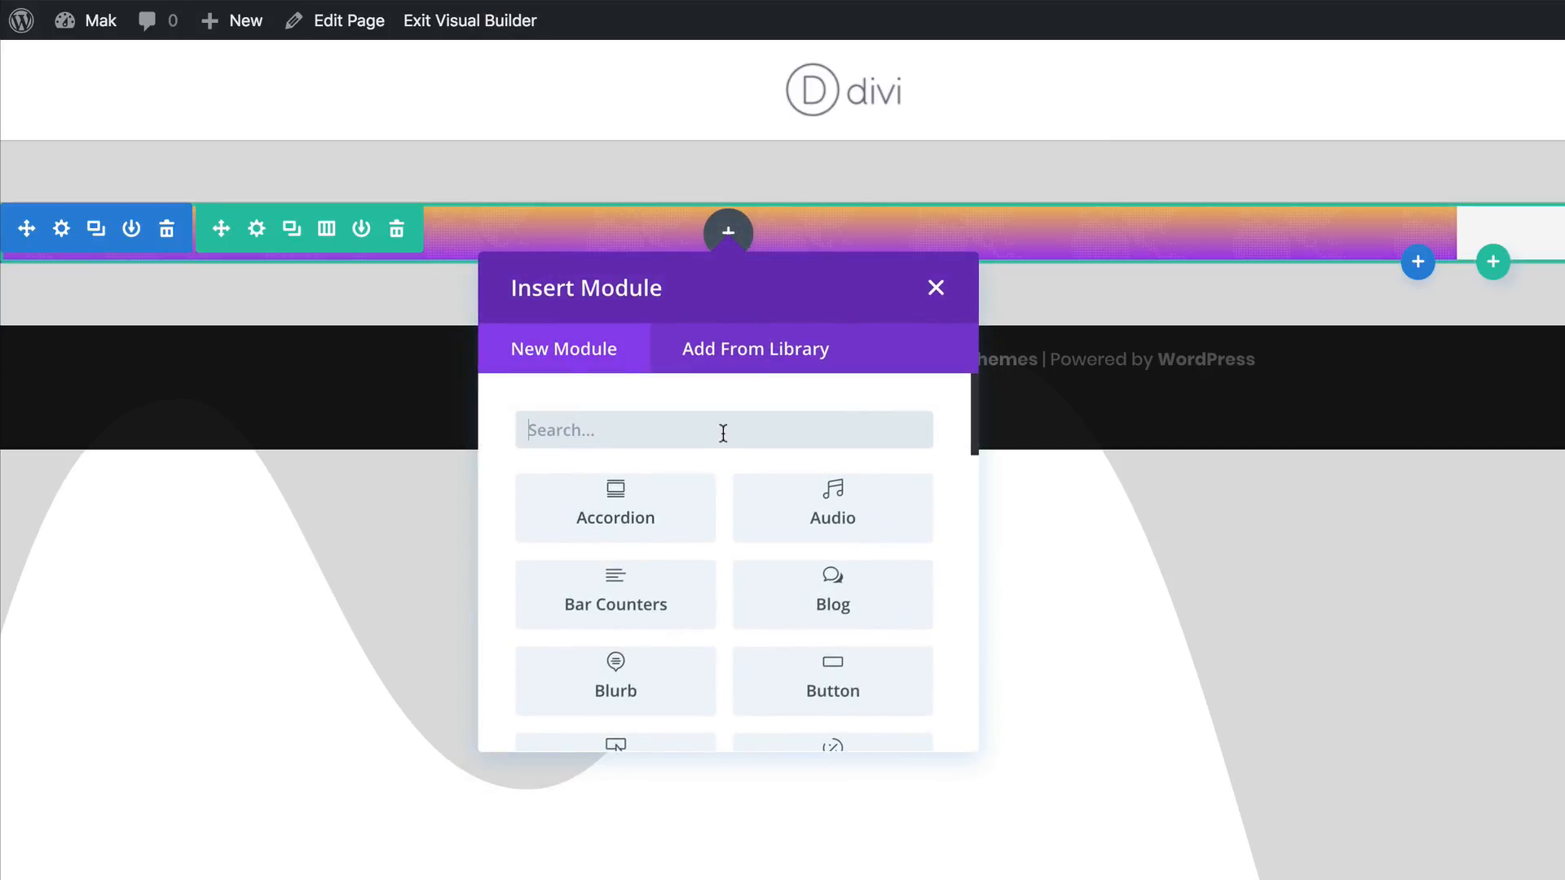
{"action": "type", "text": "div"}
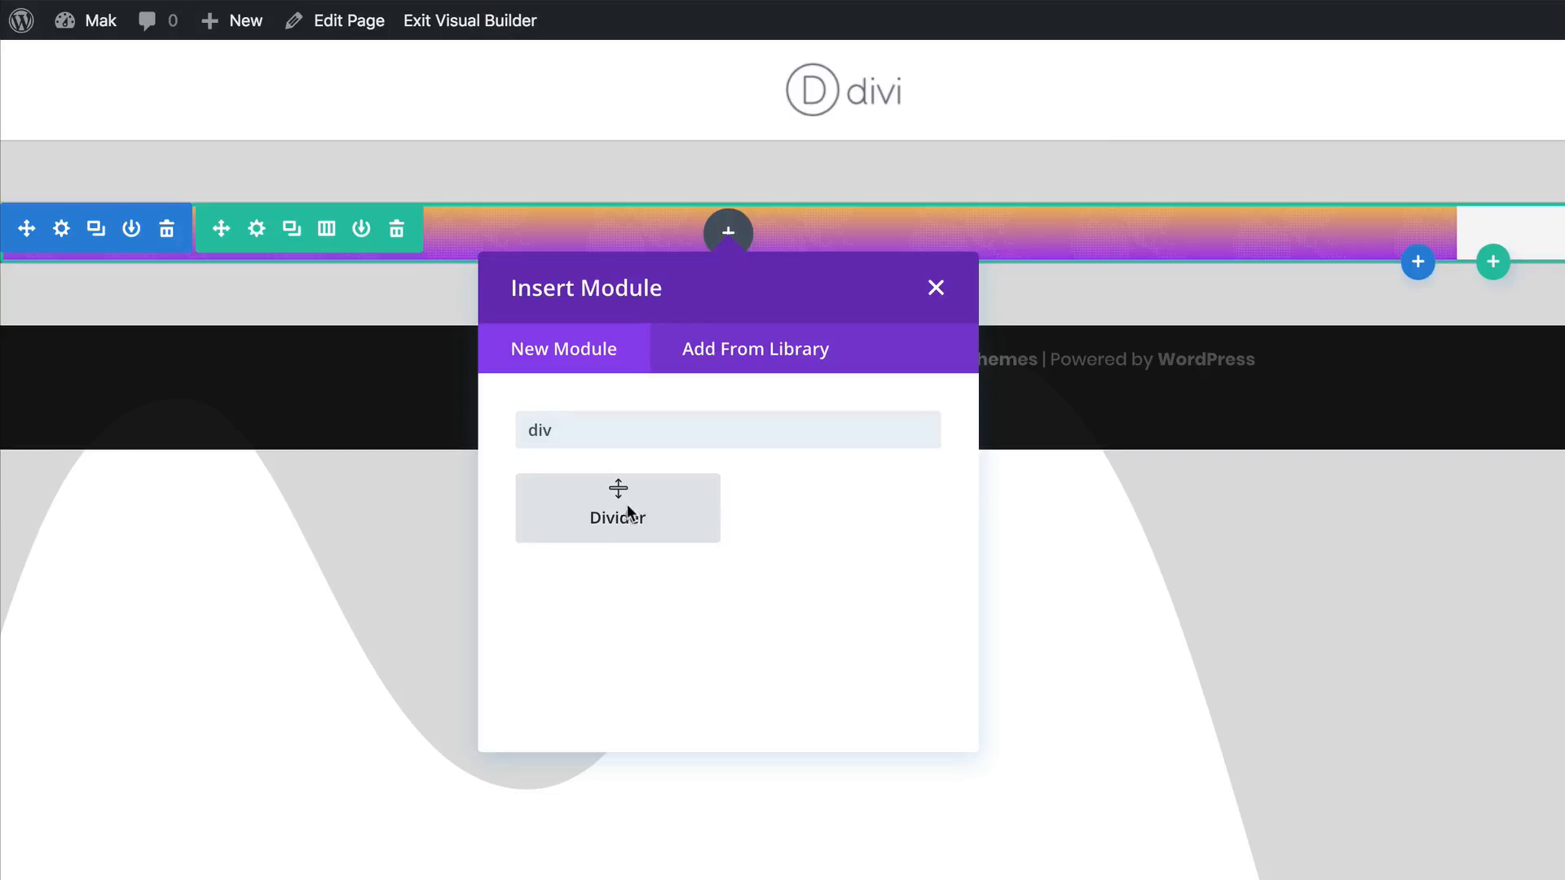
{"action": "left_click", "coordinate": [627, 507]}
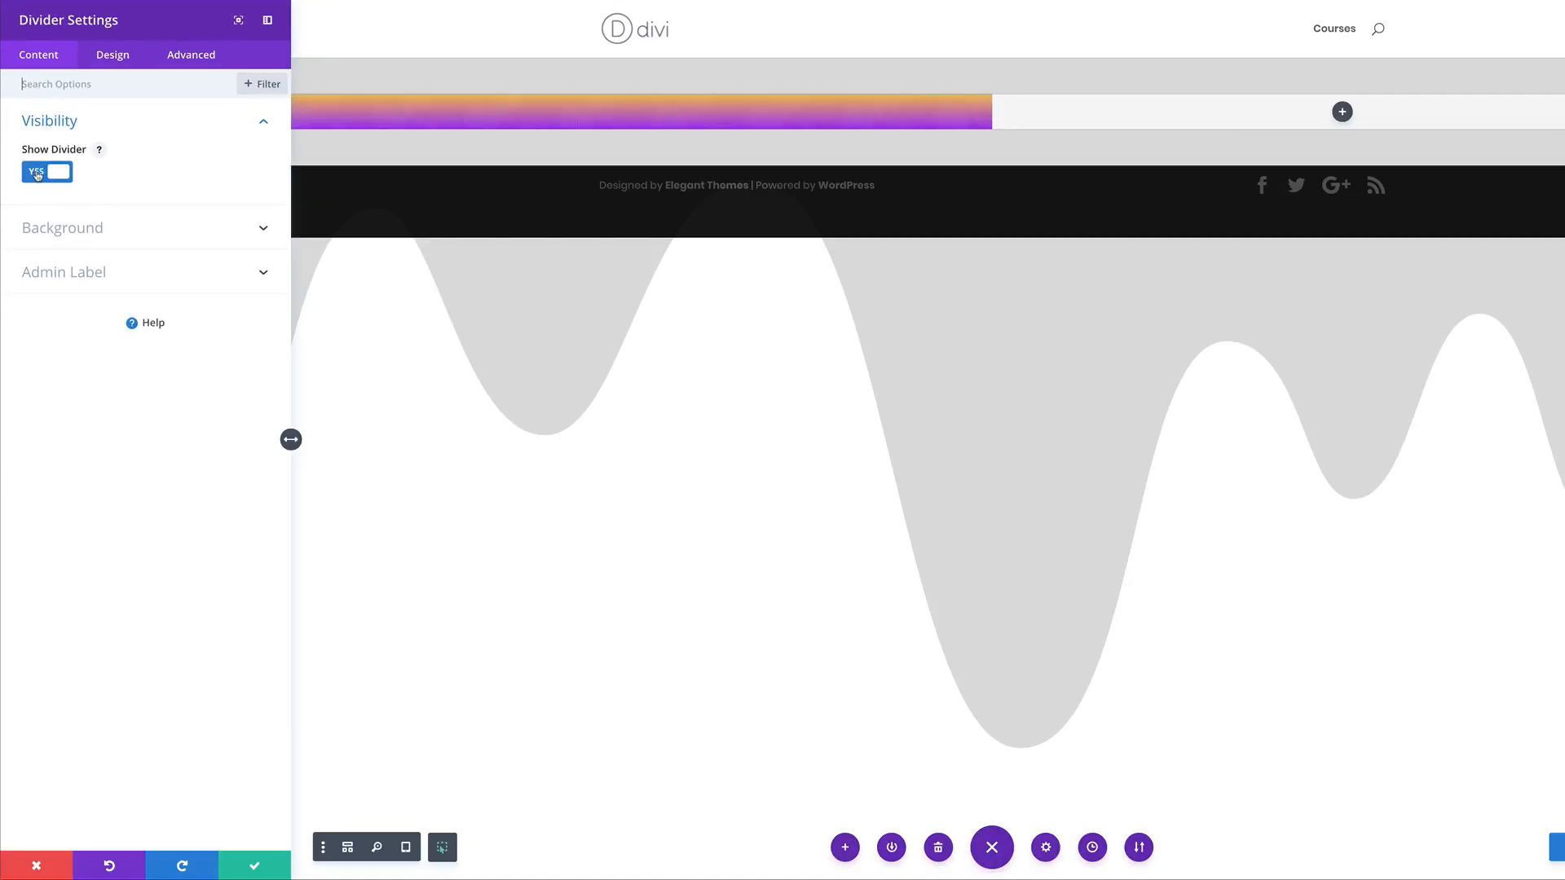
{"action": "left_click", "coordinate": [36, 174]}
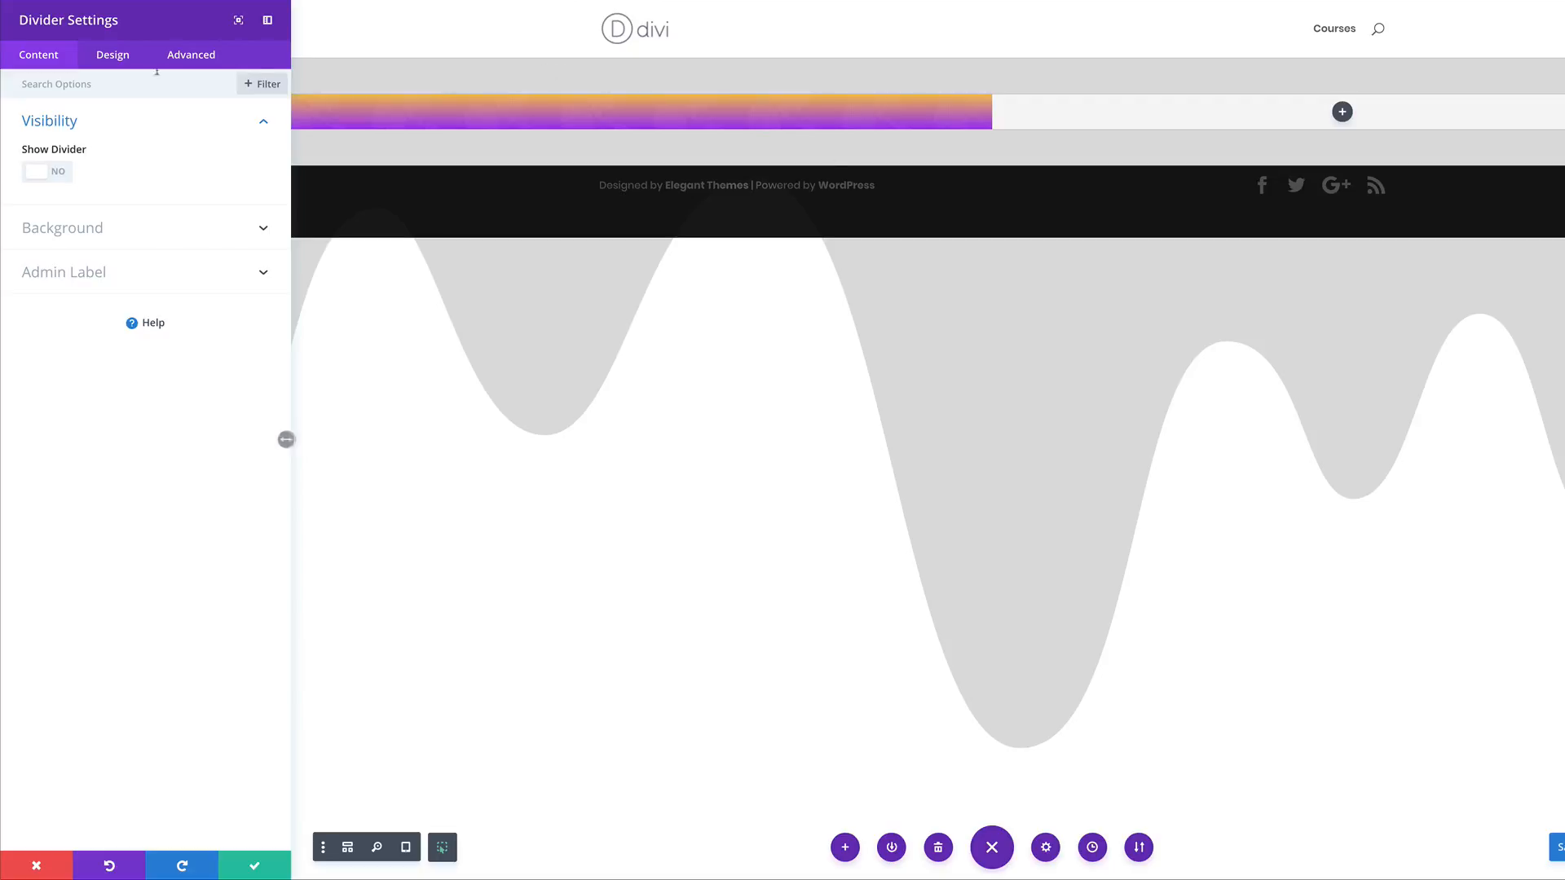
- Set the divider module's top custom padding to 200px for desktop
{"action": "left_click", "coordinate": [110, 55]}
{"action": "left_click", "coordinate": [98, 172]}
{"action": "left_click", "coordinate": [37, 294]}
{"action": "type", "text": "2"}
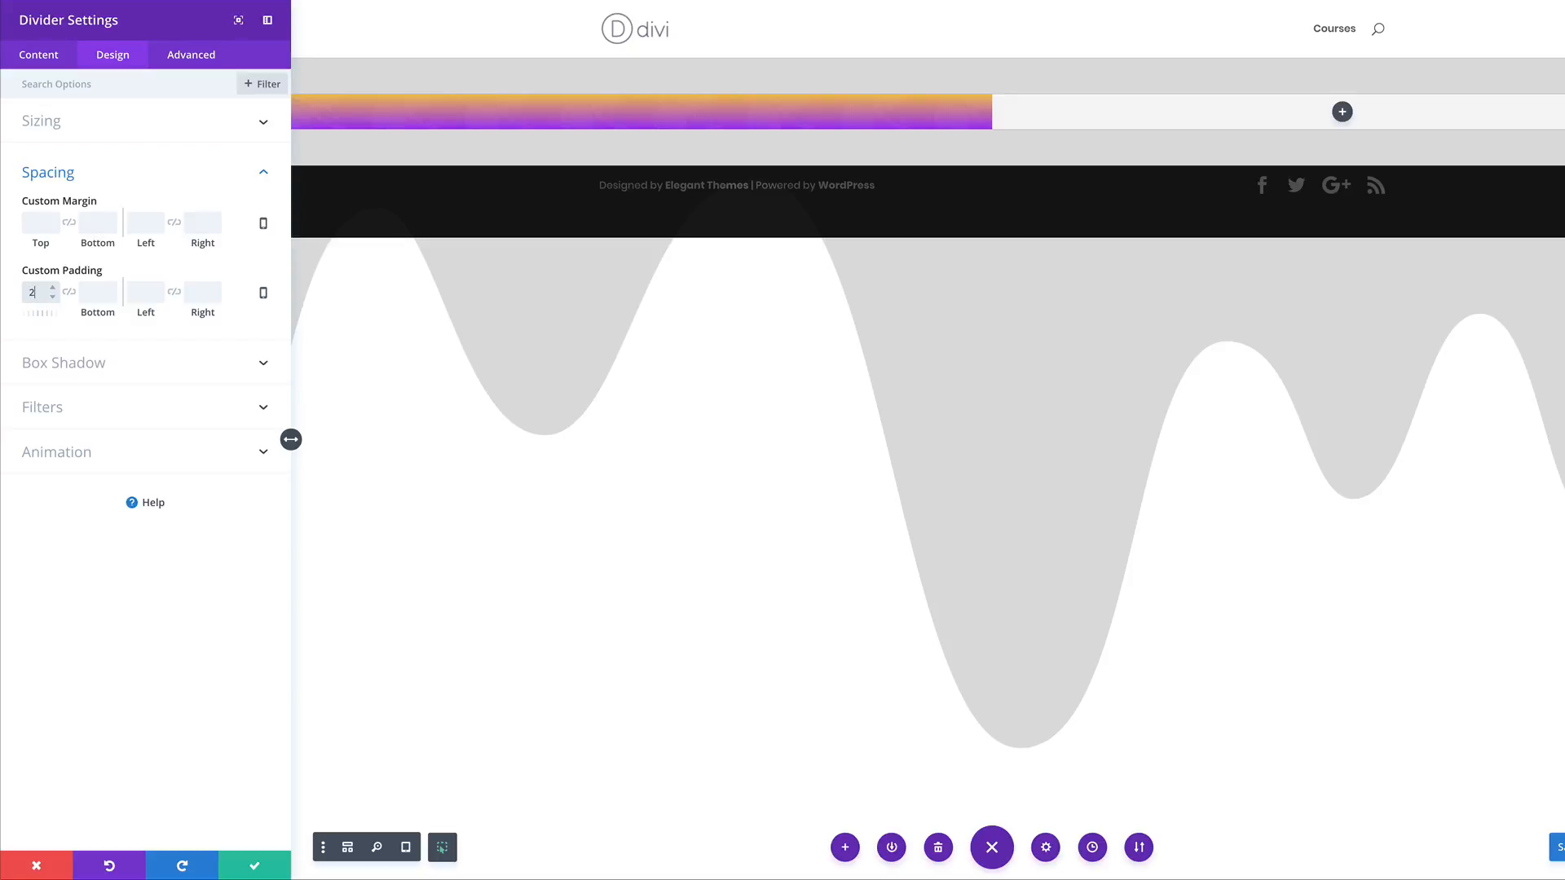
{"action": "type", "text": "00p:"}
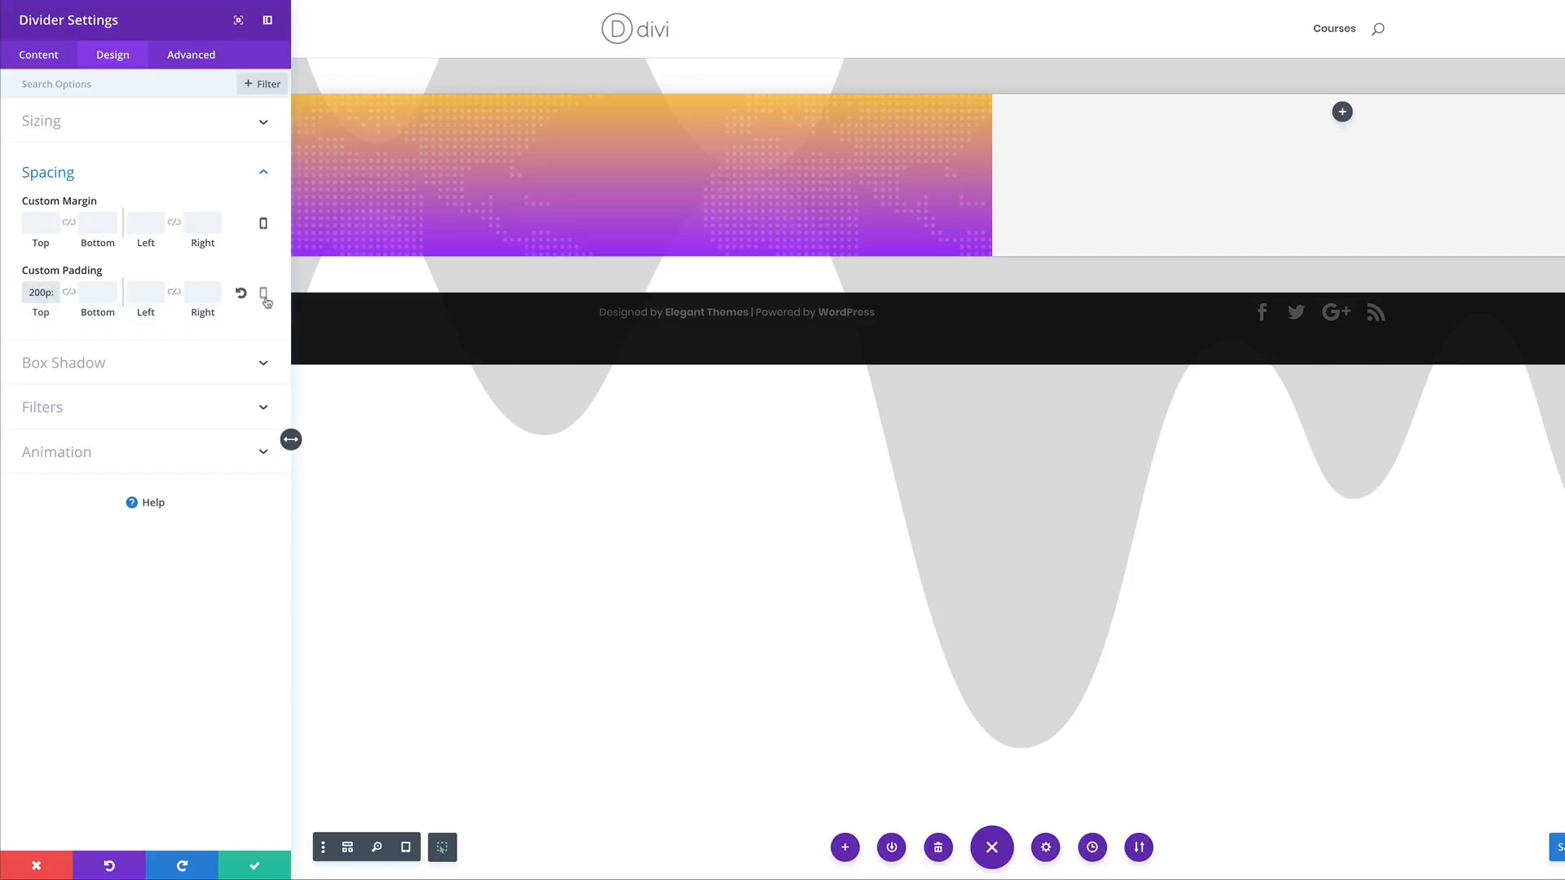
- Give the divider responsive top padding of 200px on tablet and 150px on smartphone
{"action": "left_click", "coordinate": [264, 297]}
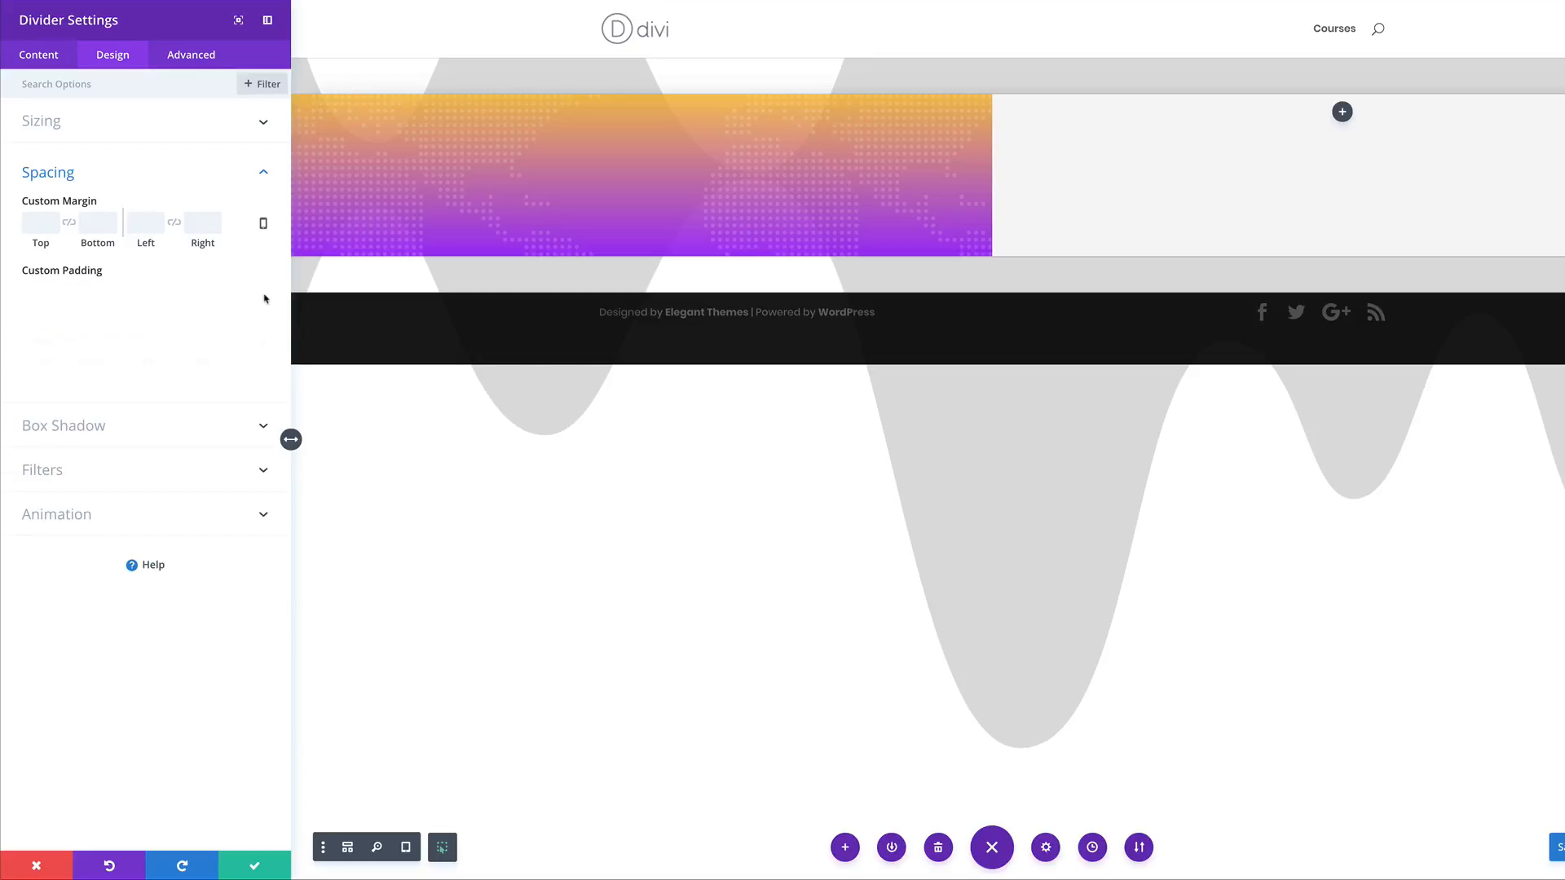
{"action": "left_click", "coordinate": [118, 302]}
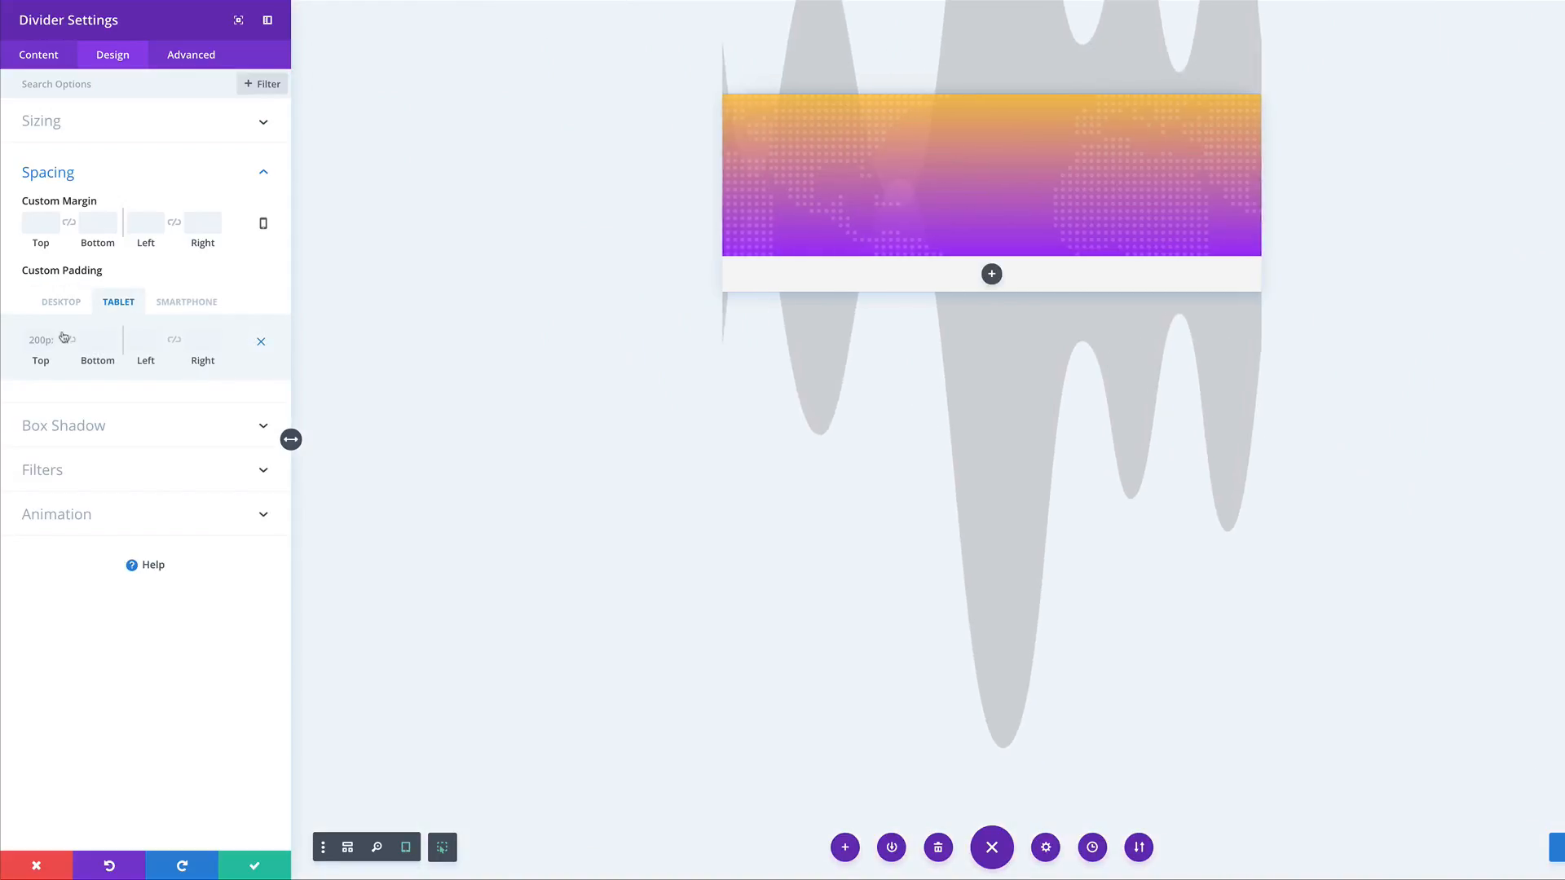
{"action": "left_click", "coordinate": [33, 340]}
{"action": "key", "text": "Up"}
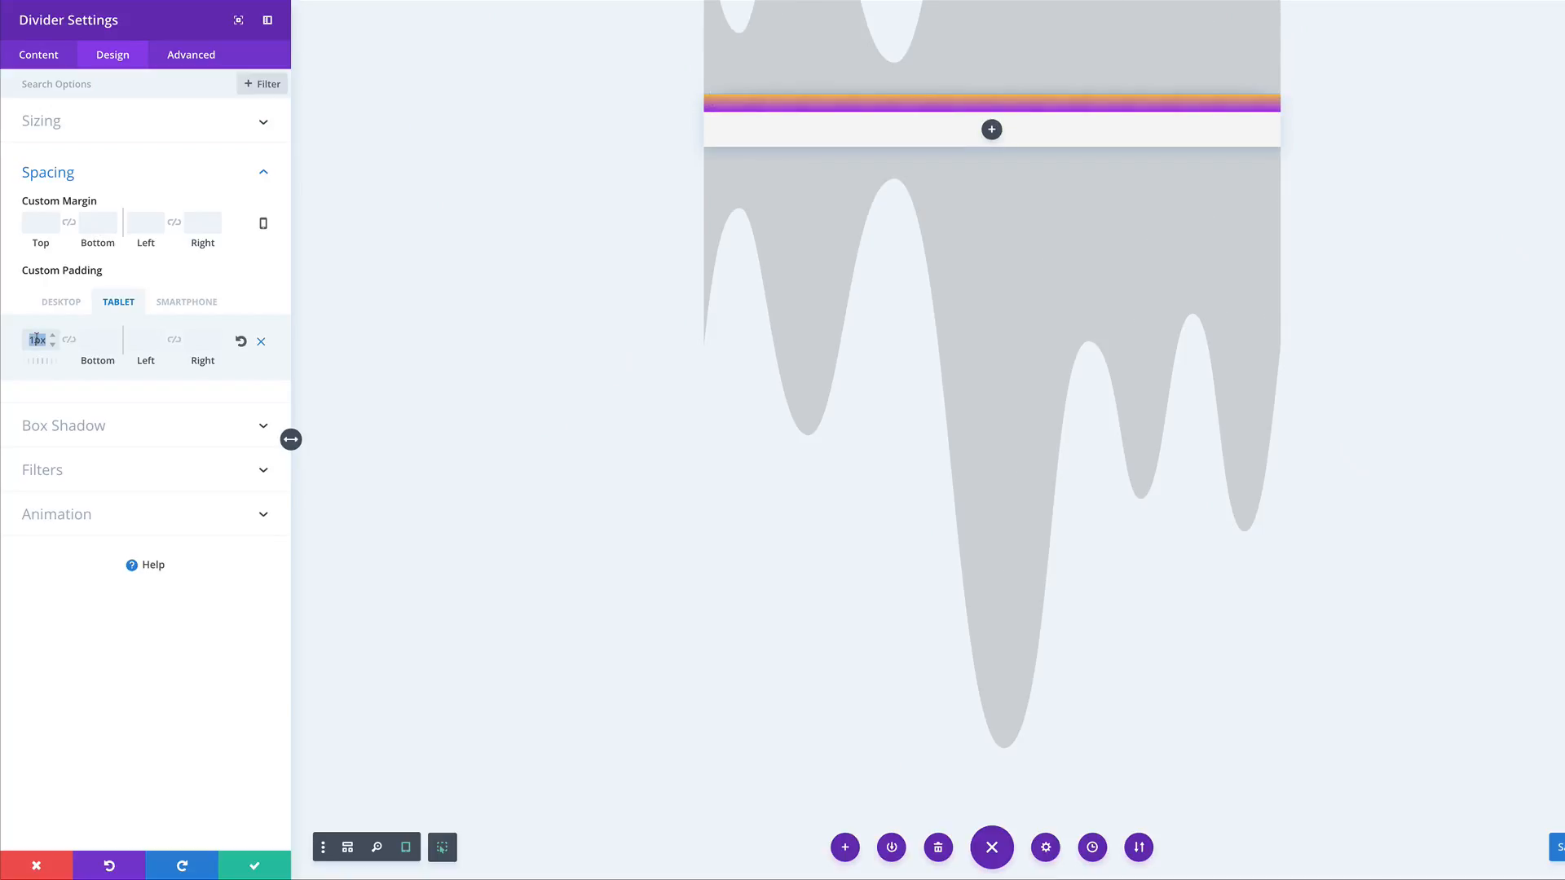
{"action": "type", "text": "2"}
{"action": "left_click", "coordinate": [188, 303]}
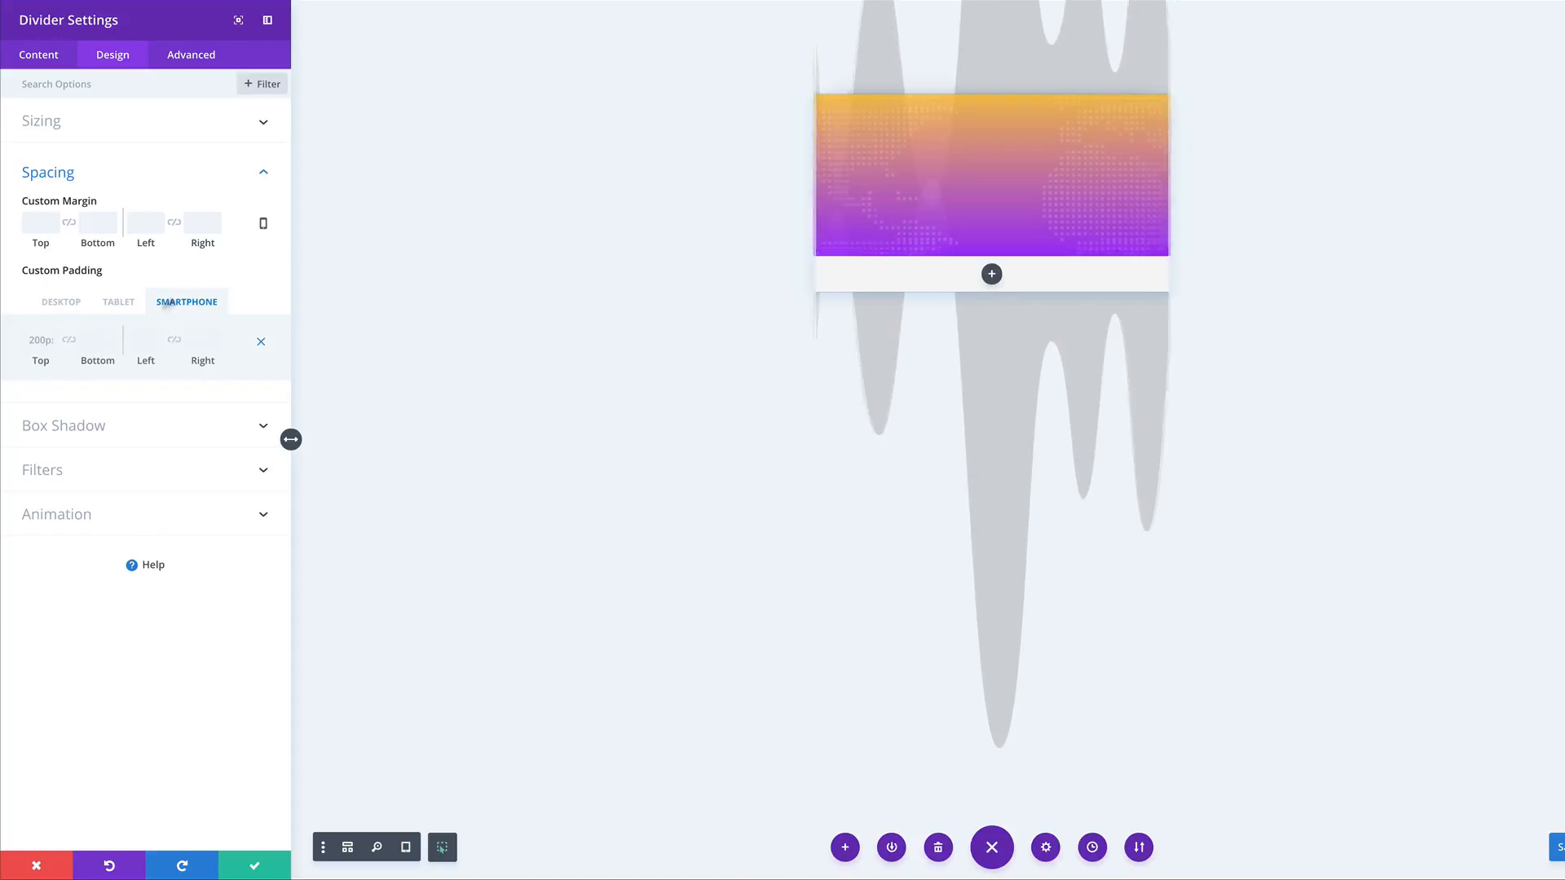
{"action": "left_click", "coordinate": [31, 340]}
{"action": "type", "text": "150p"}
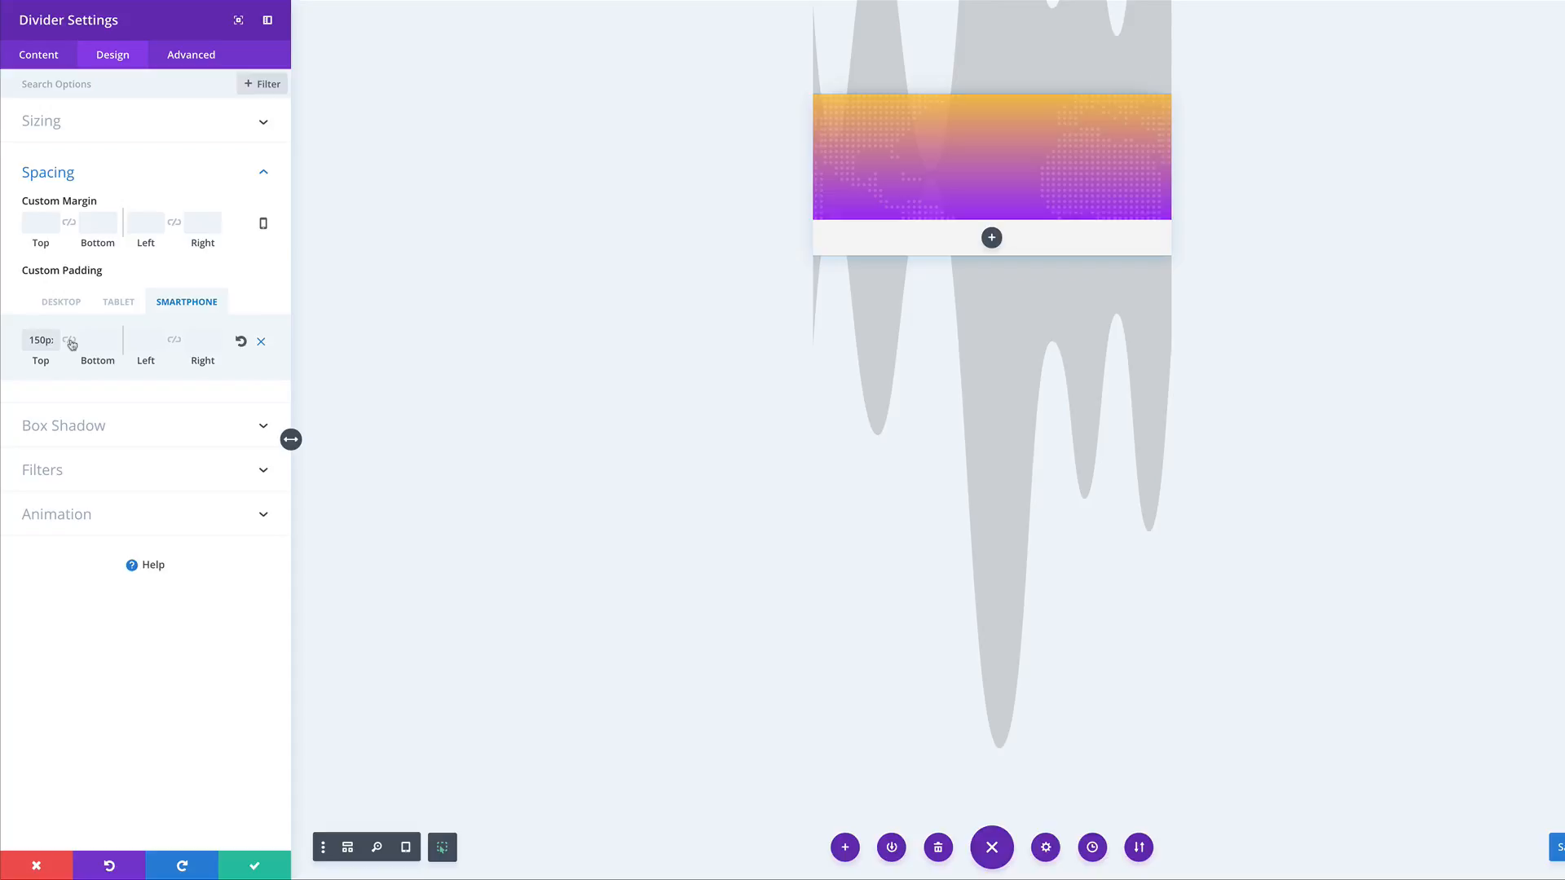
- Link the divider's top and bottom padding on smartphone, tablet and desktop, and save the module settings
{"action": "left_click", "coordinate": [70, 340]}
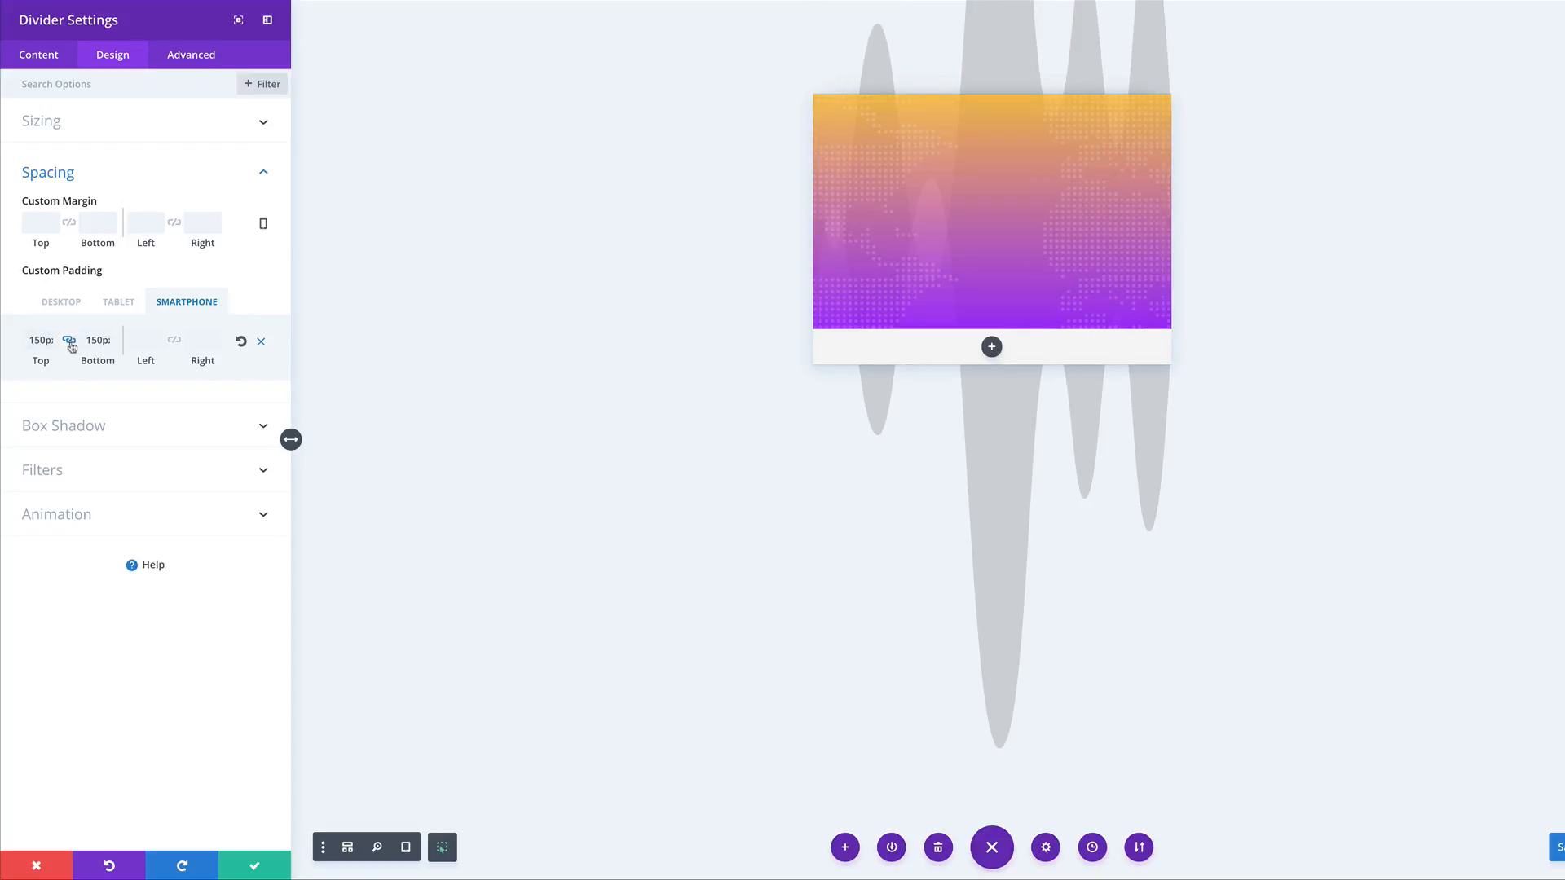
{"action": "left_click", "coordinate": [120, 304]}
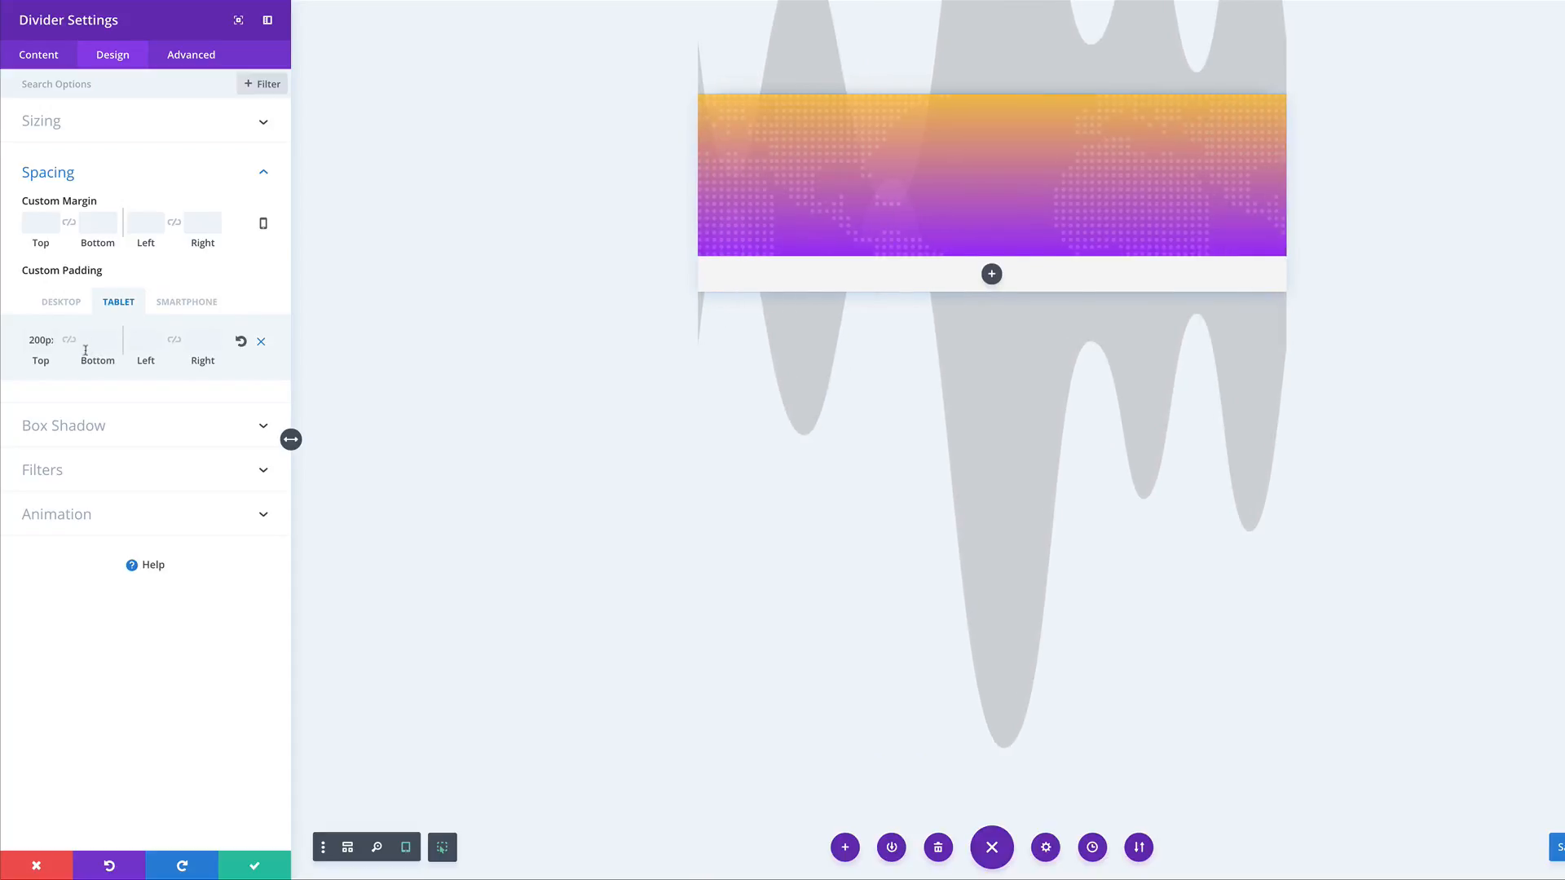
{"action": "left_click", "coordinate": [69, 341]}
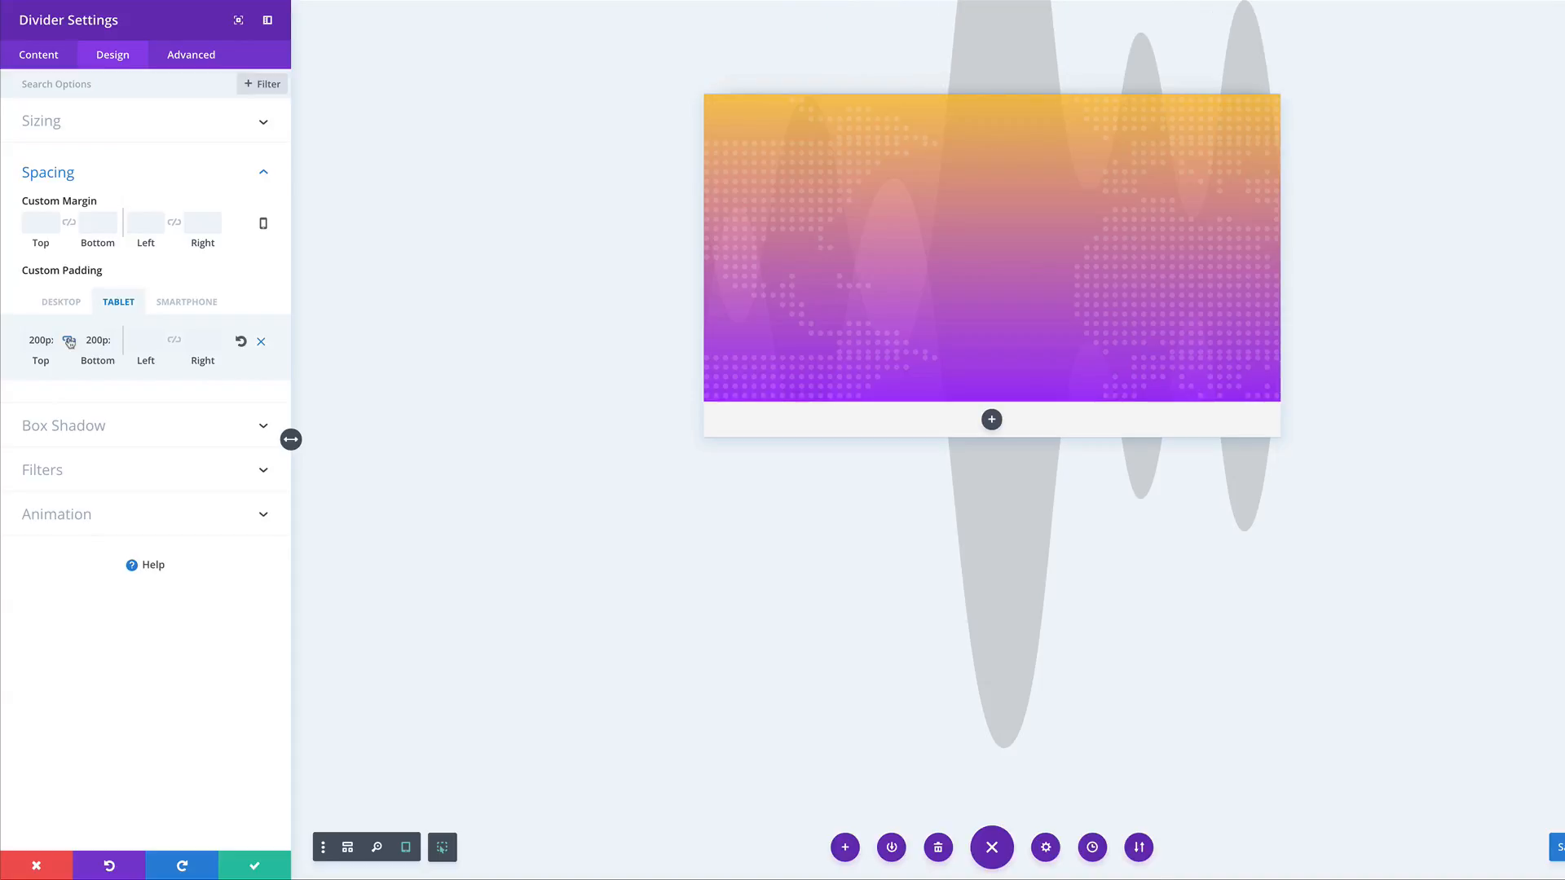
{"action": "left_click", "coordinate": [57, 304]}
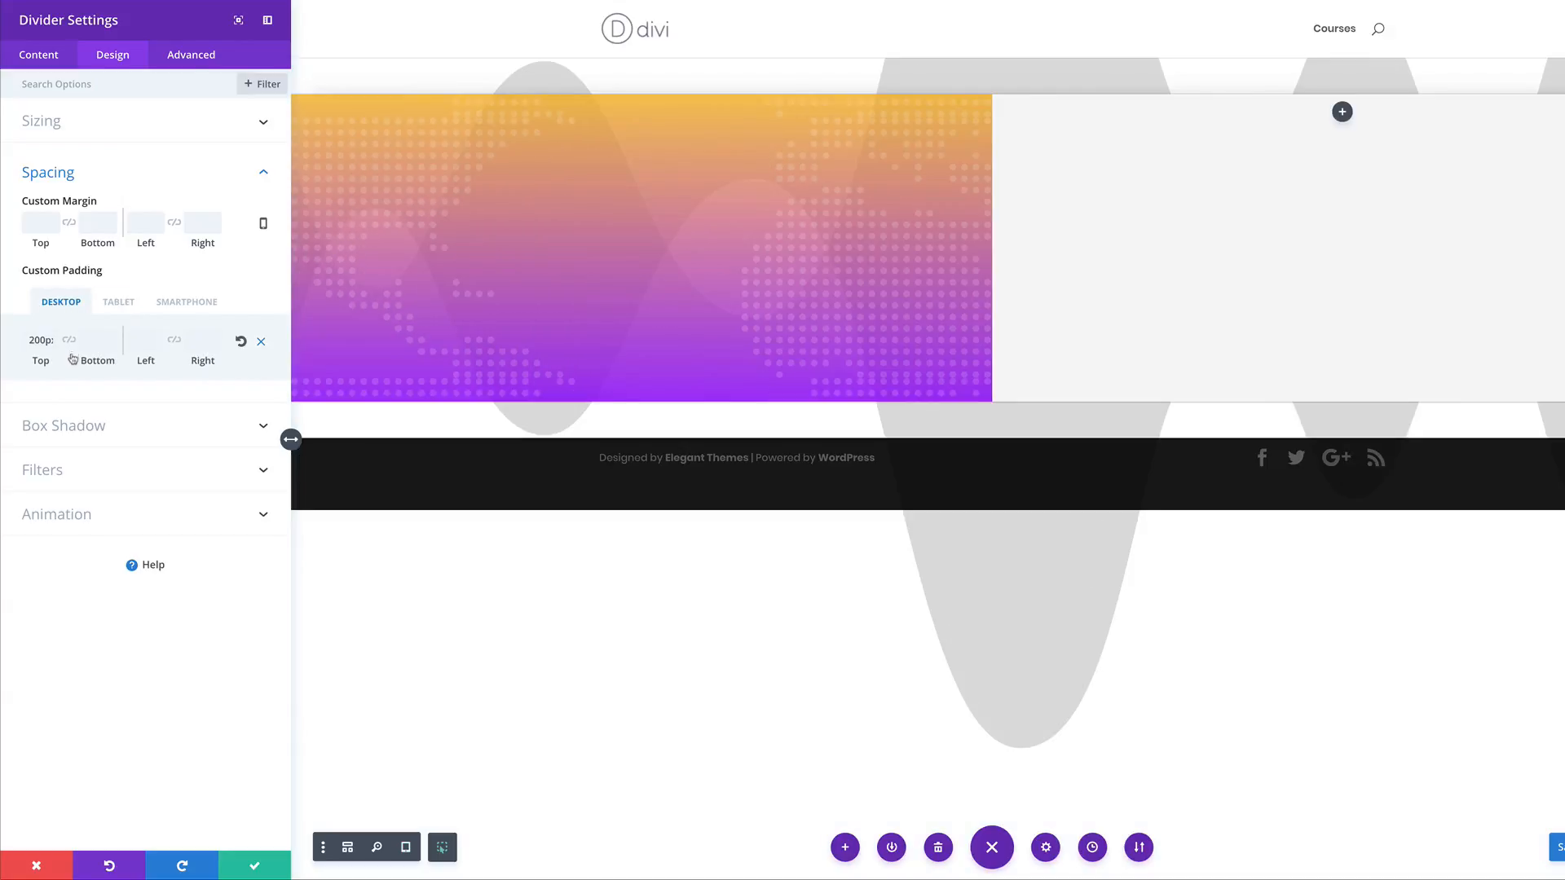
{"action": "left_click", "coordinate": [69, 341]}
{"action": "left_click", "coordinate": [255, 869]}
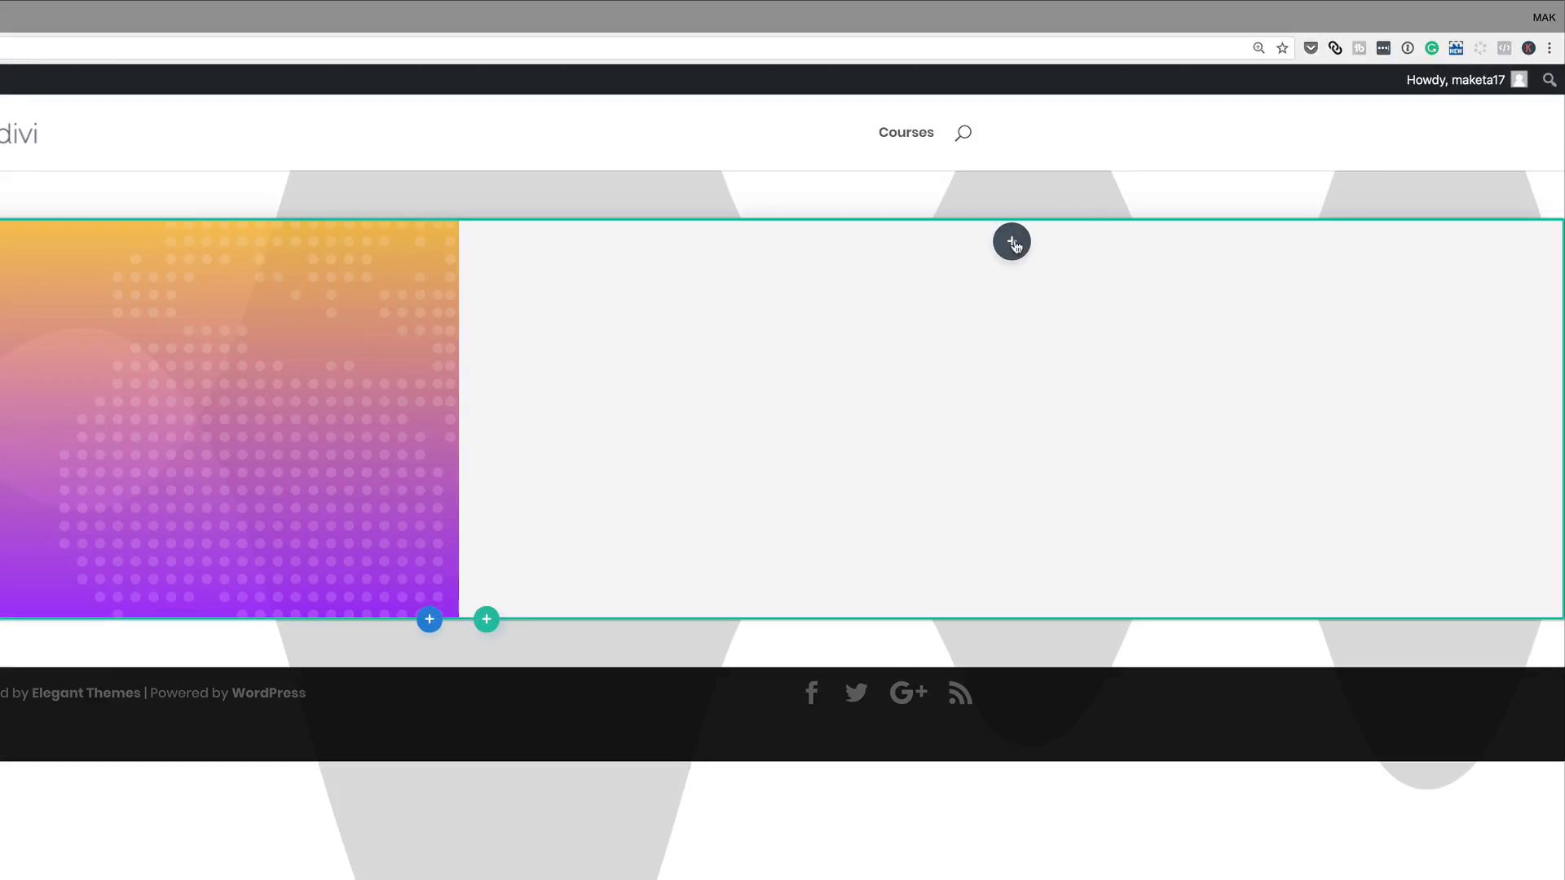
- Insert a Text module in the second column and replace its placeholder content with "welcome home"
{"action": "left_click", "coordinate": [1012, 242]}
{"action": "type", "text": "text"}
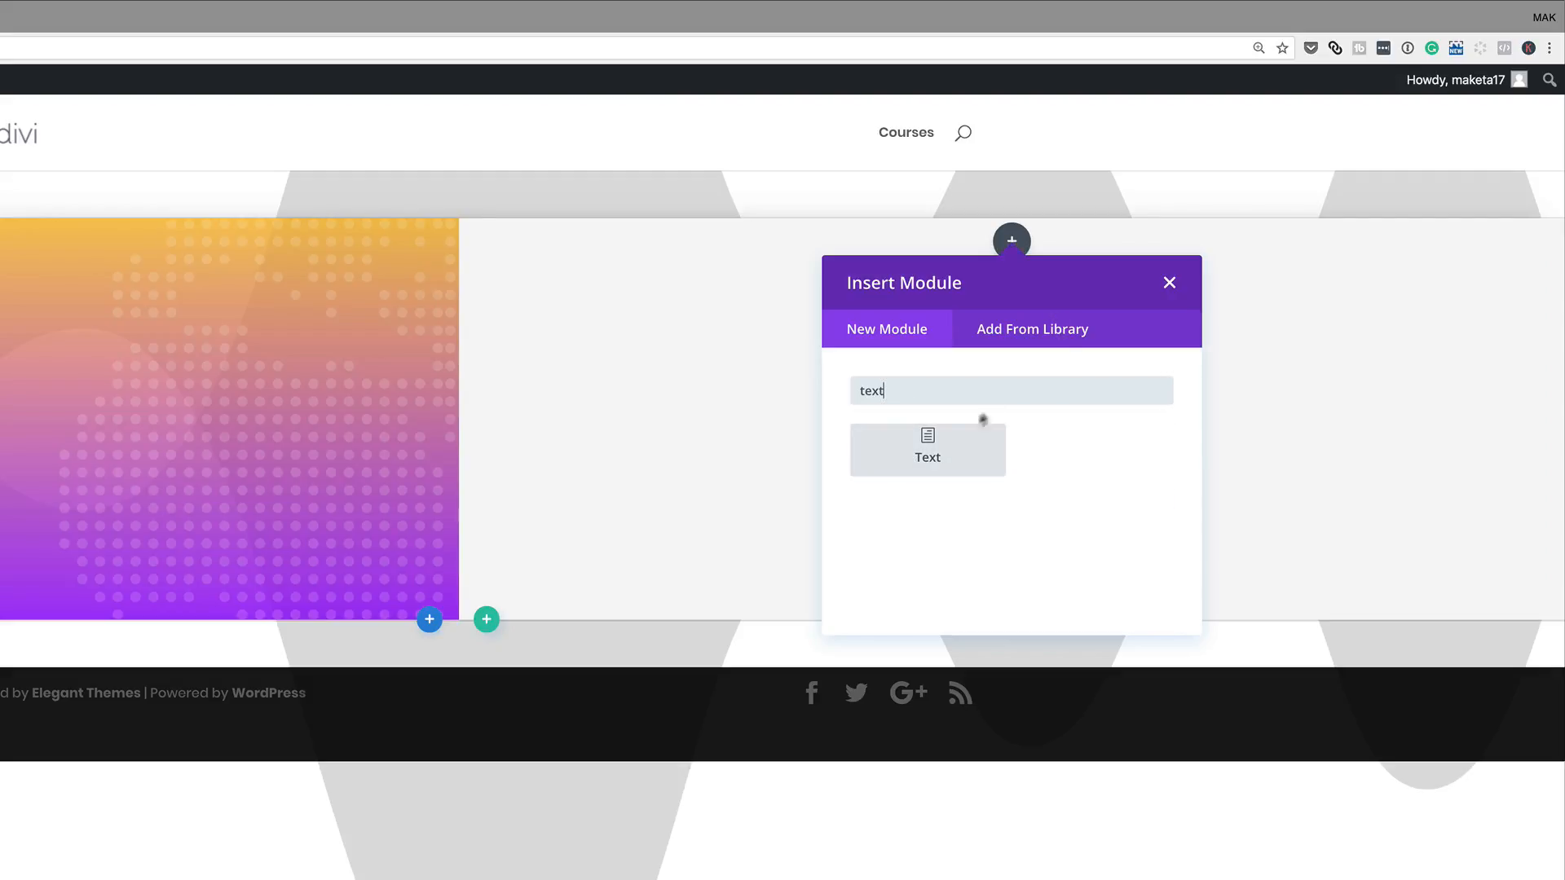
{"action": "left_click", "coordinate": [957, 444]}
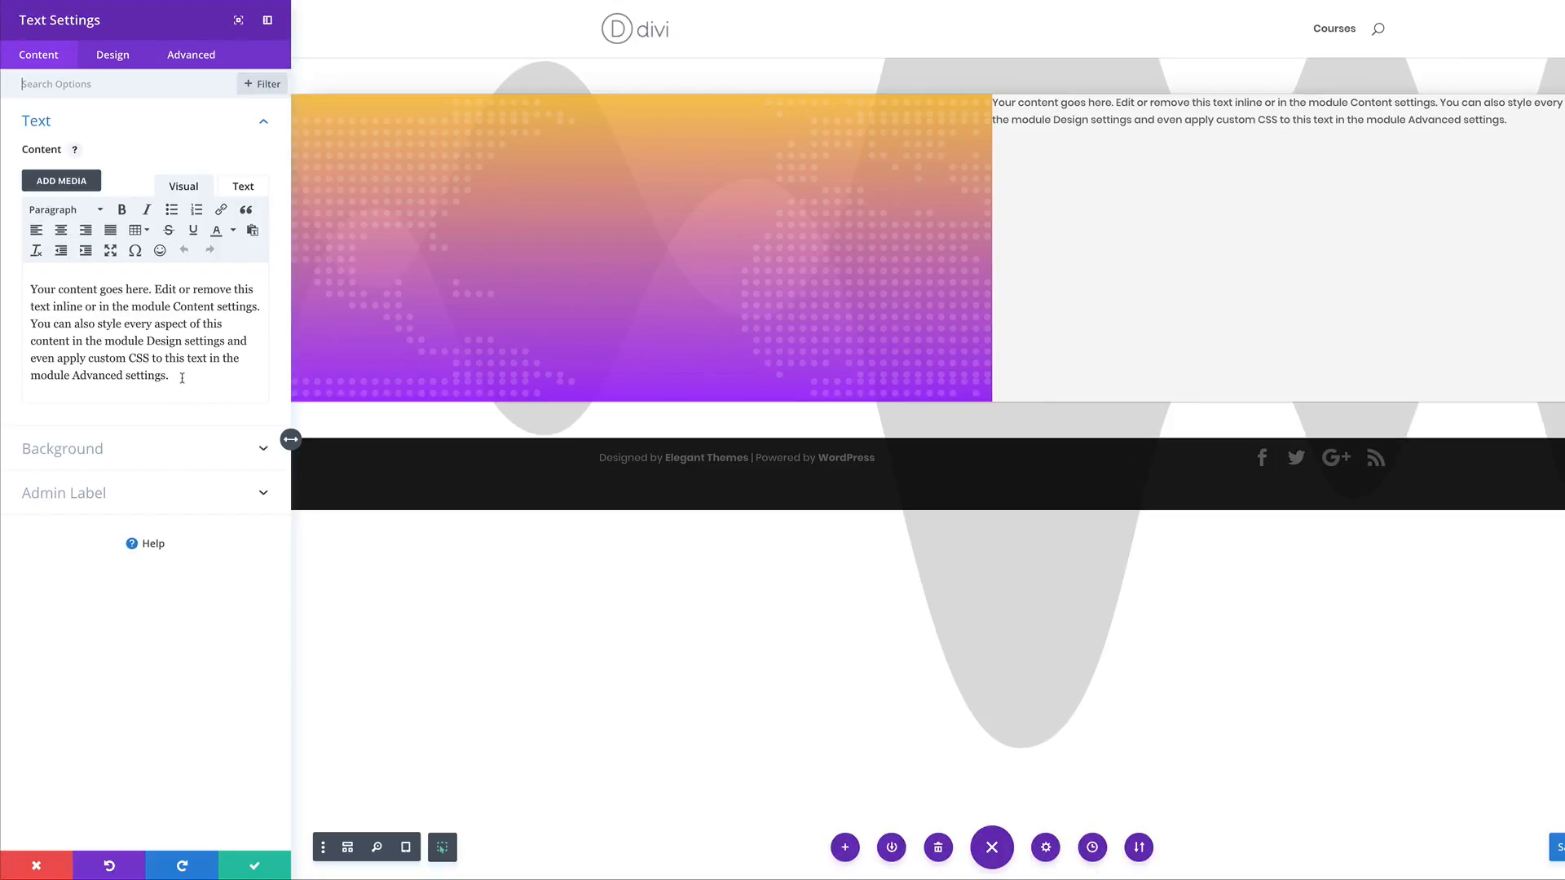
{"action": "left_click_drag", "start_coordinate": [182, 377], "coordinate": [30, 283]}
{"action": "type", "text": "welcome home"}
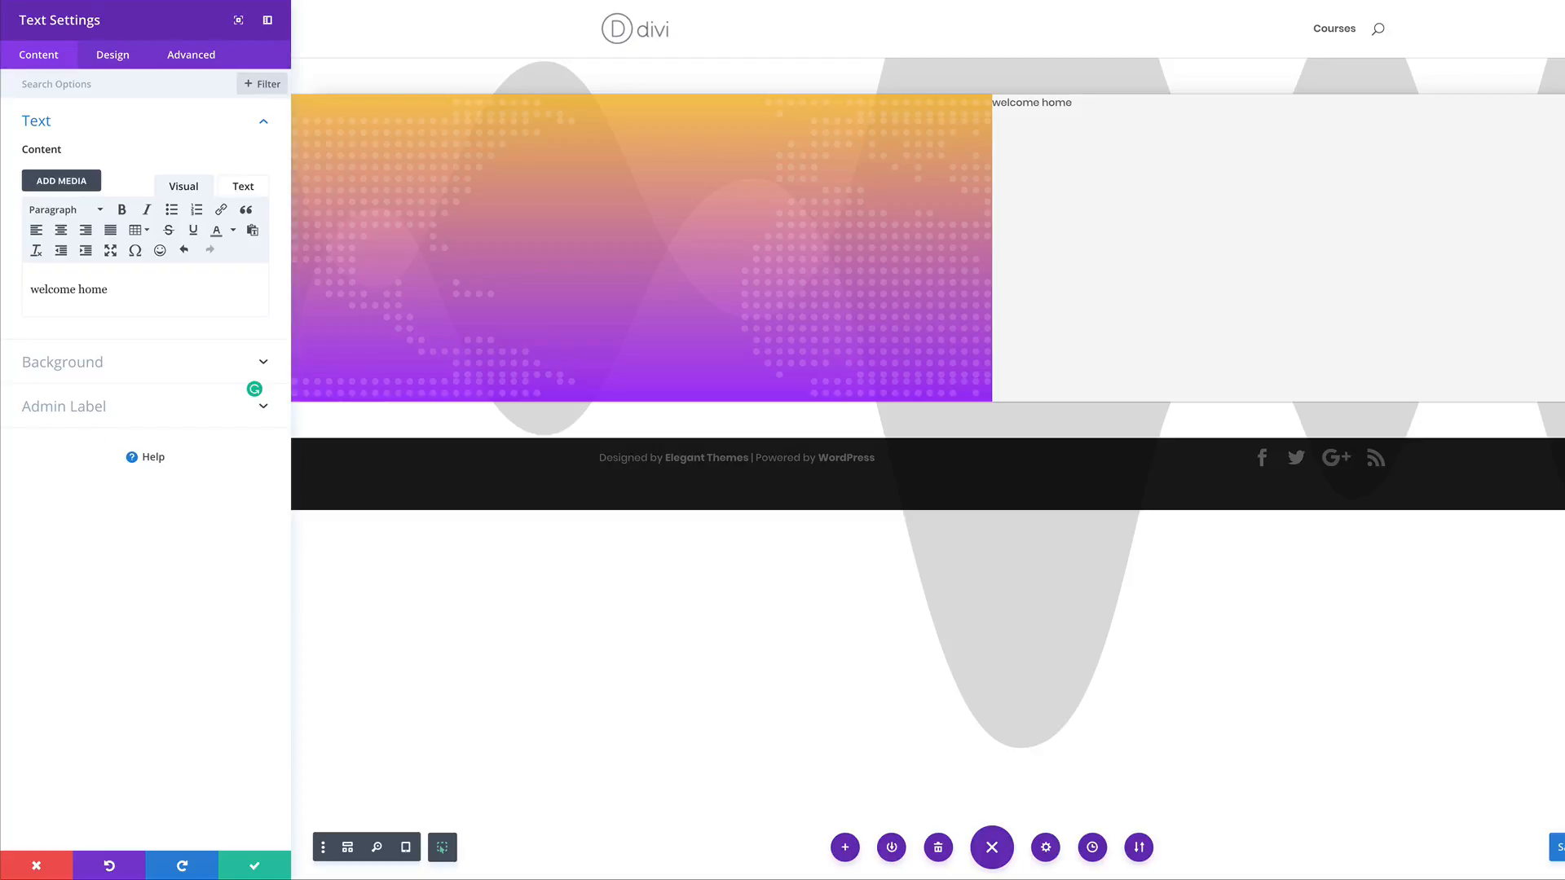
- Style the module's text with the Ultra Bold font weight and the uppercase font style
{"action": "left_click", "coordinate": [125, 57]}
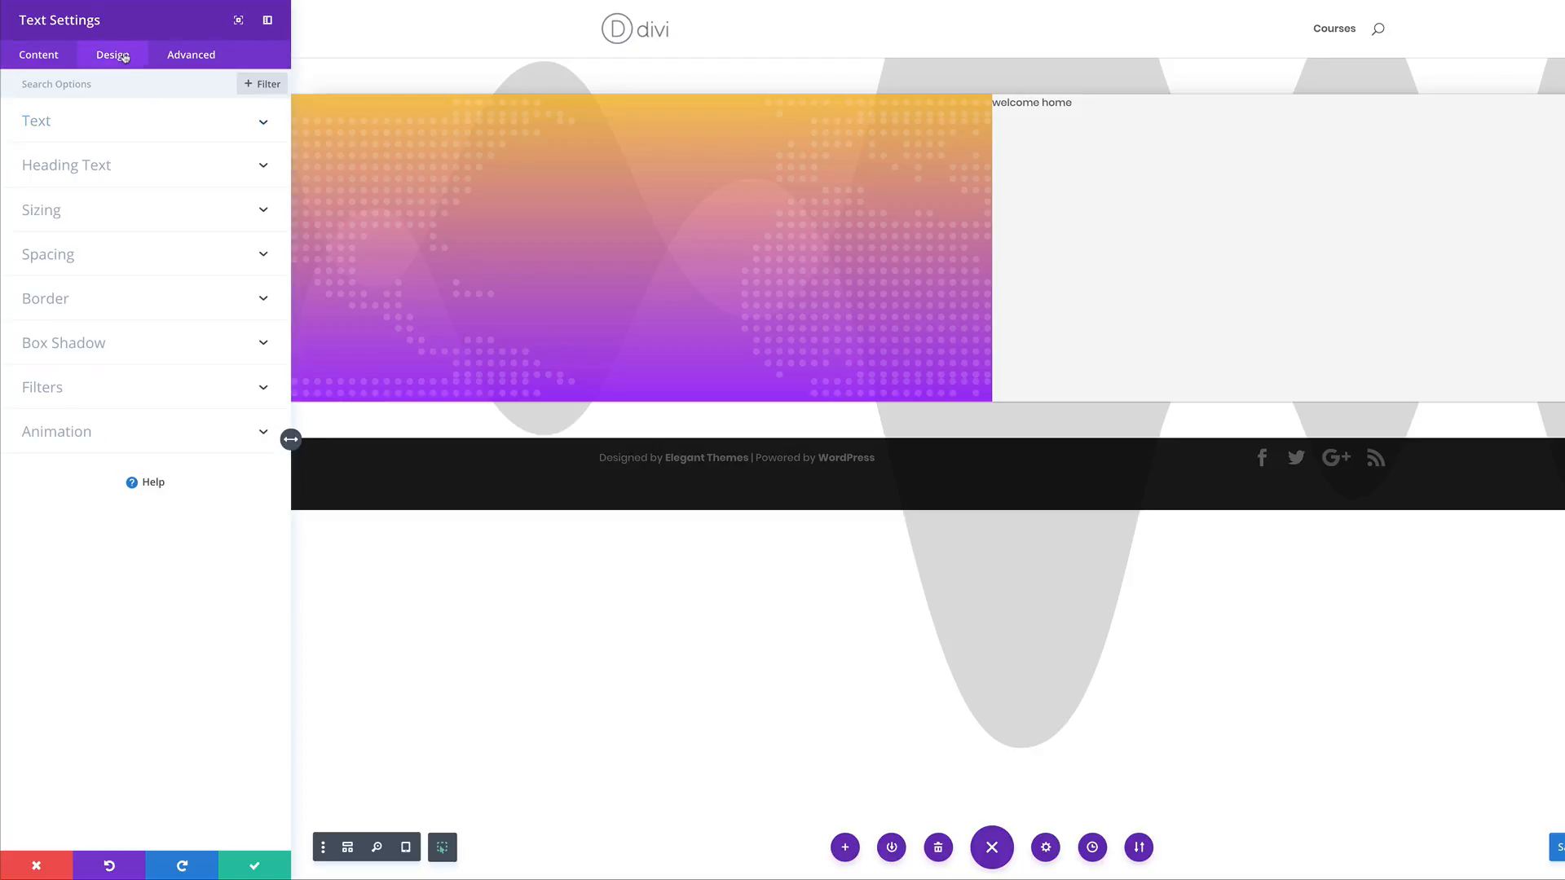
{"action": "left_click", "coordinate": [52, 126]}
{"action": "left_click", "coordinate": [124, 272]}
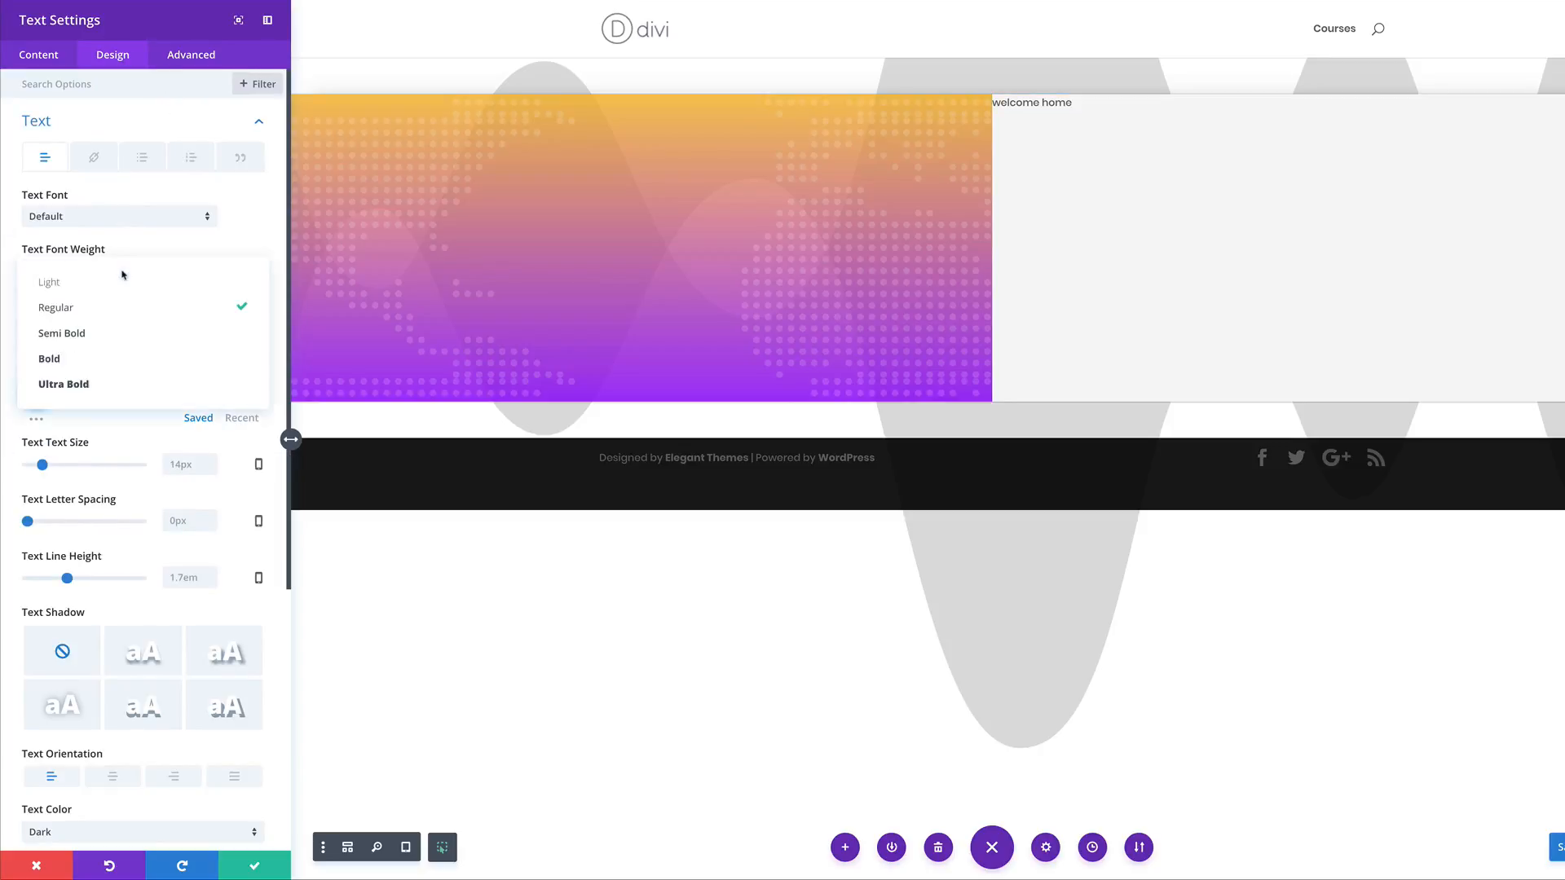
{"action": "left_click", "coordinate": [77, 382]}
{"action": "left_click", "coordinate": [82, 326]}
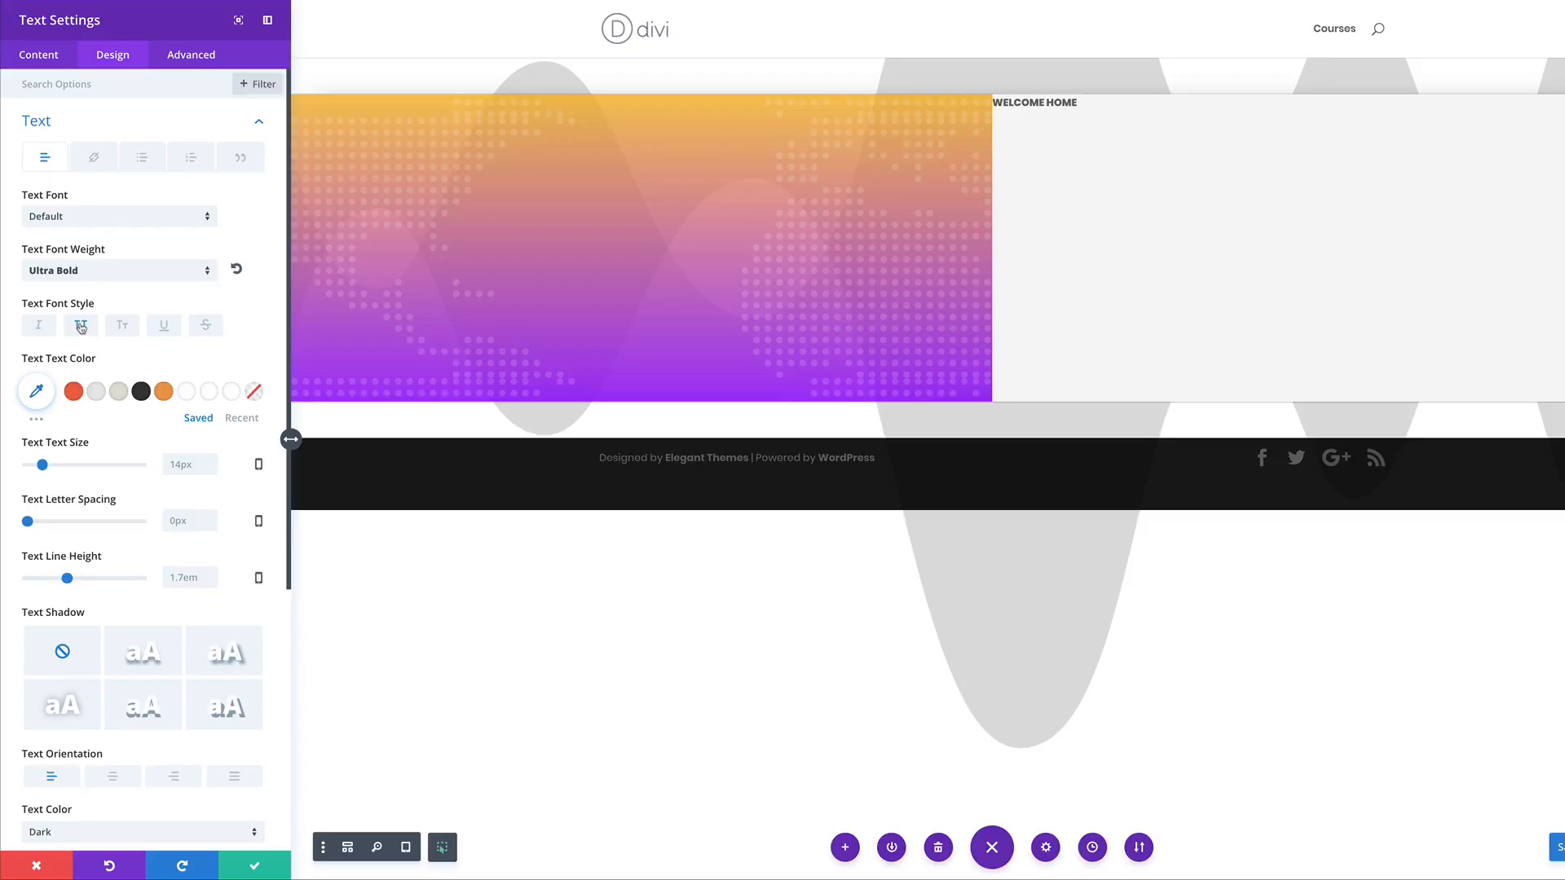
- Set the text color to near-black and the desktop text size to 250px
{"action": "left_click", "coordinate": [37, 392]}
{"action": "left_click_drag", "start_coordinate": [28, 455], "coordinate": [26, 507]}
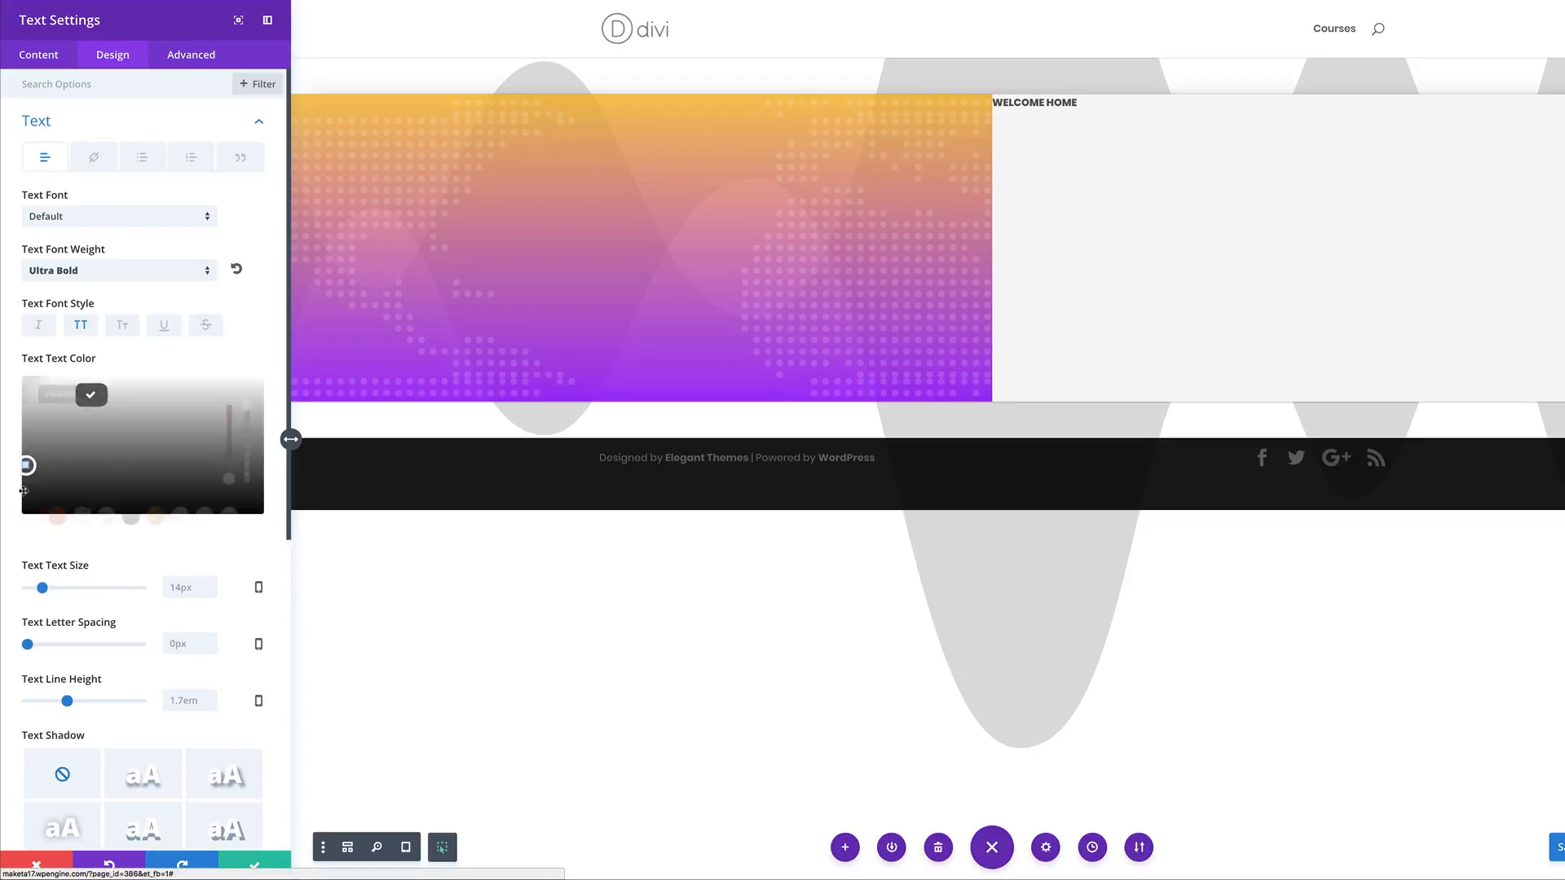
{"action": "type", "text": "250px"}
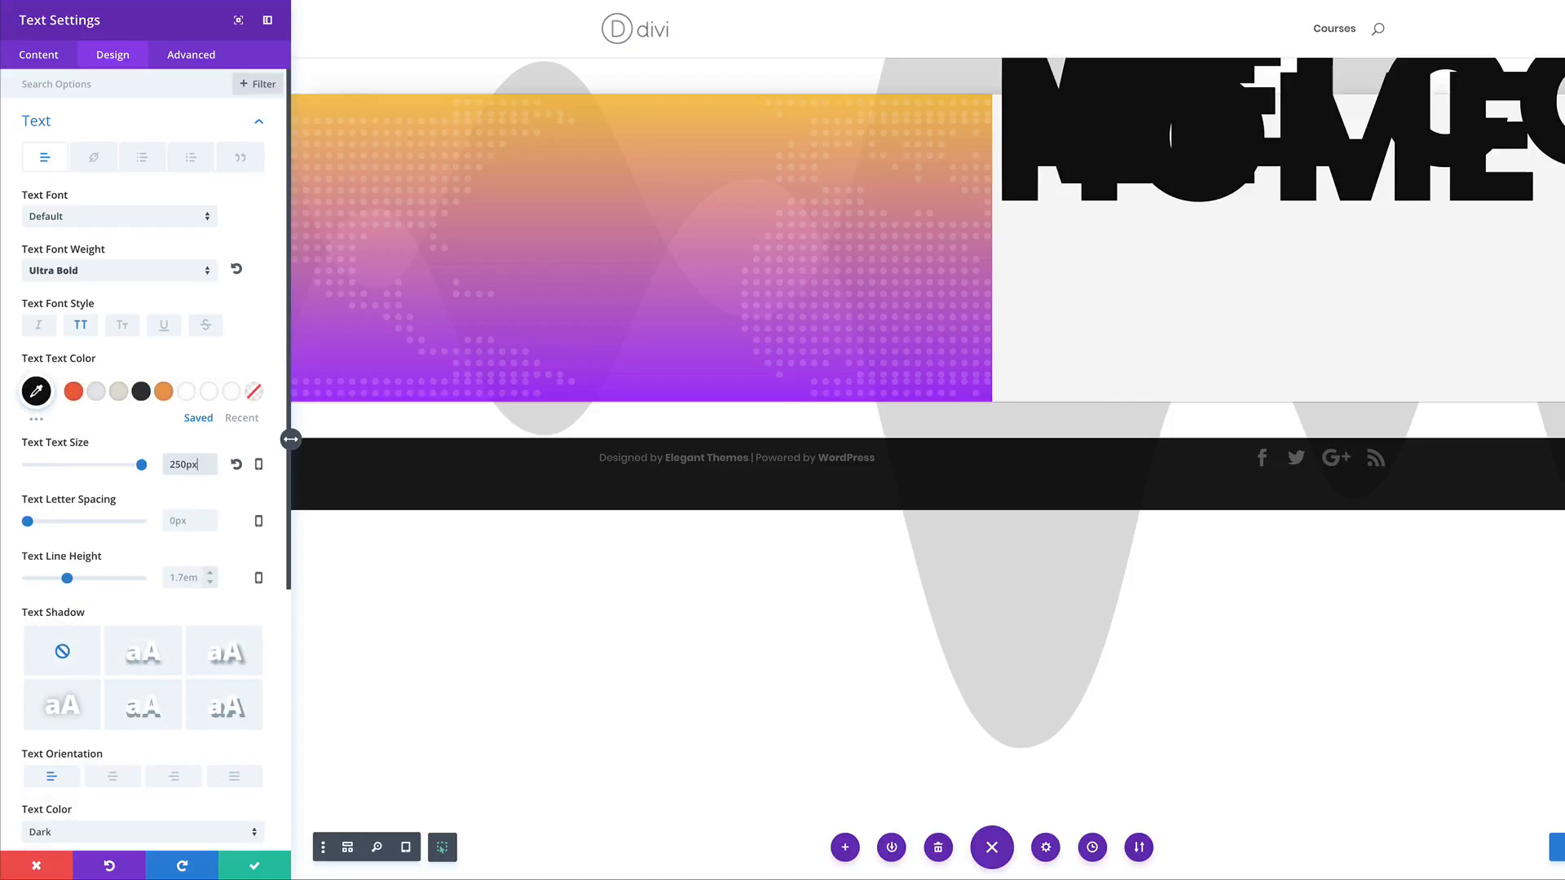
- Enable responsive text sizes, set the tablet size to 200px and edit the smartphone size
{"action": "left_click", "coordinate": [259, 466]}
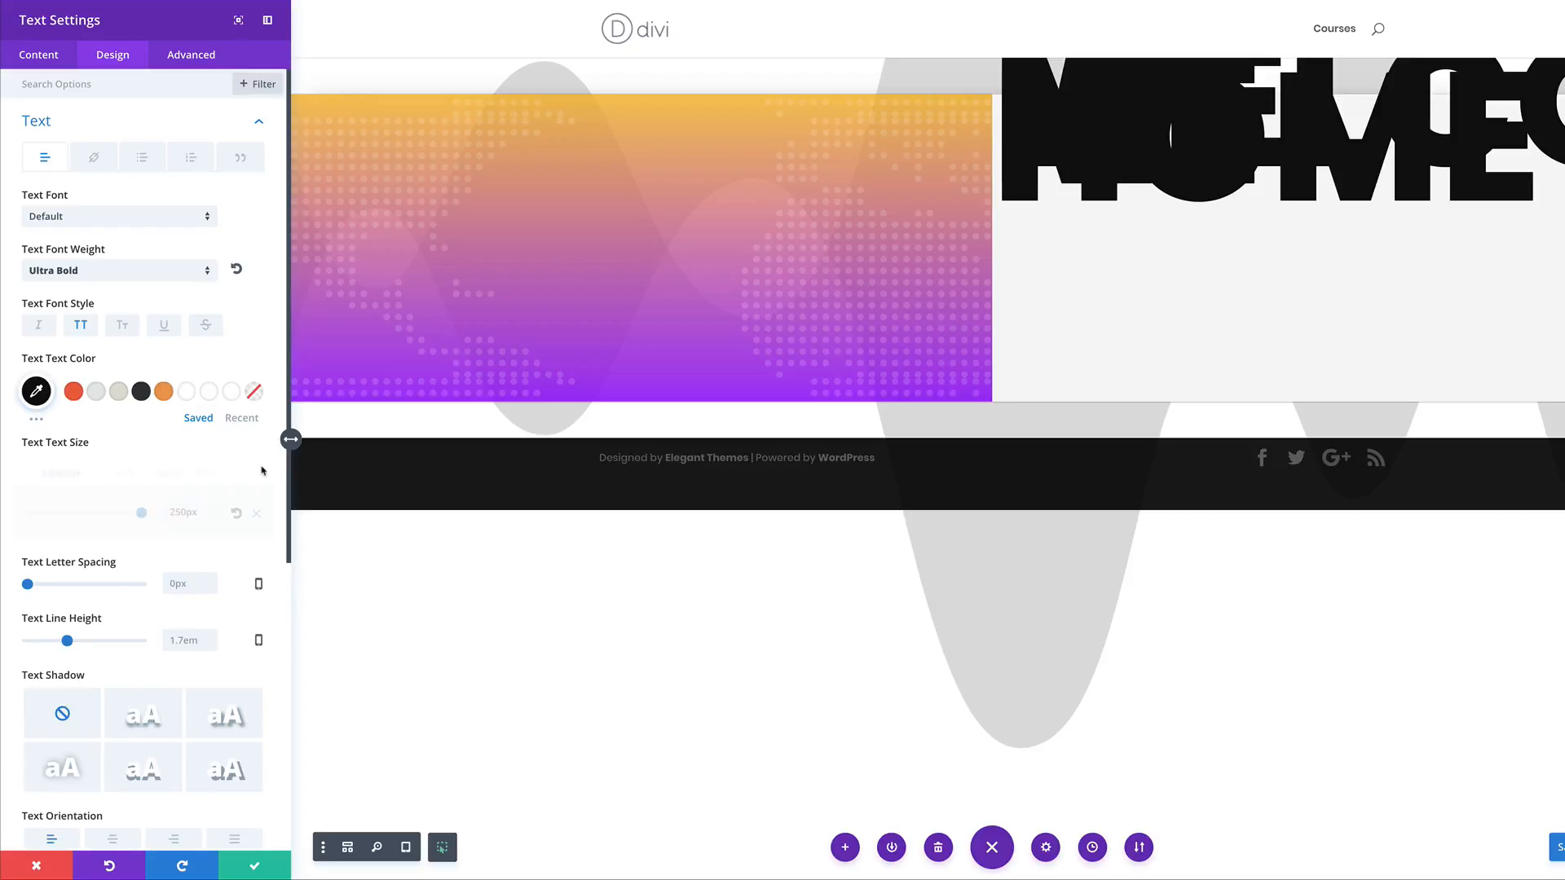
{"action": "left_click", "coordinate": [120, 474]}
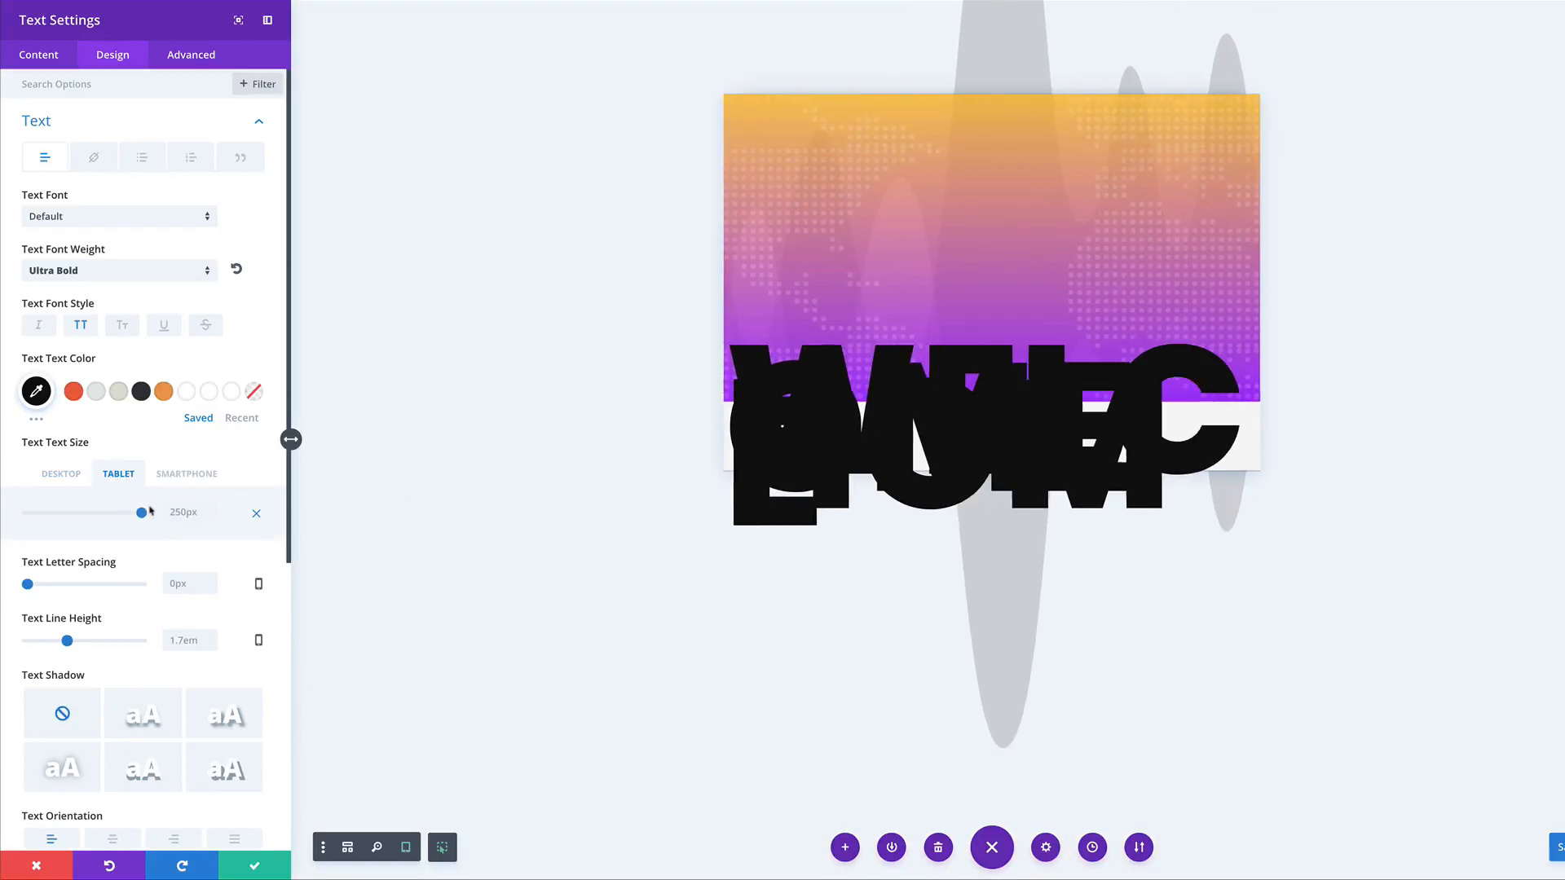
{"action": "left_click", "coordinate": [181, 514]}
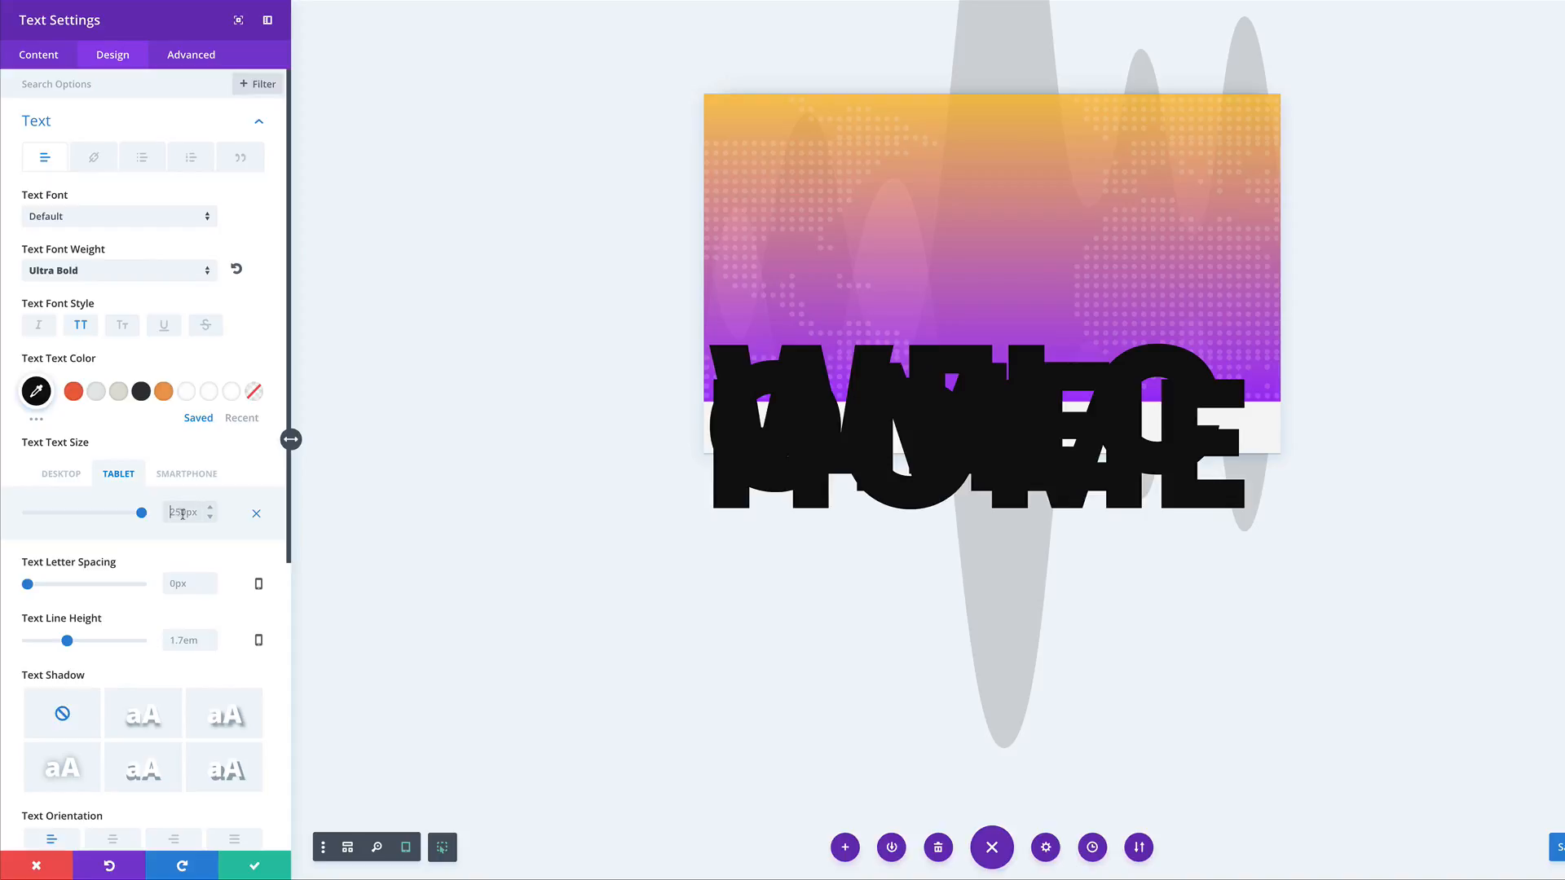
{"action": "left_click", "coordinate": [187, 473]}
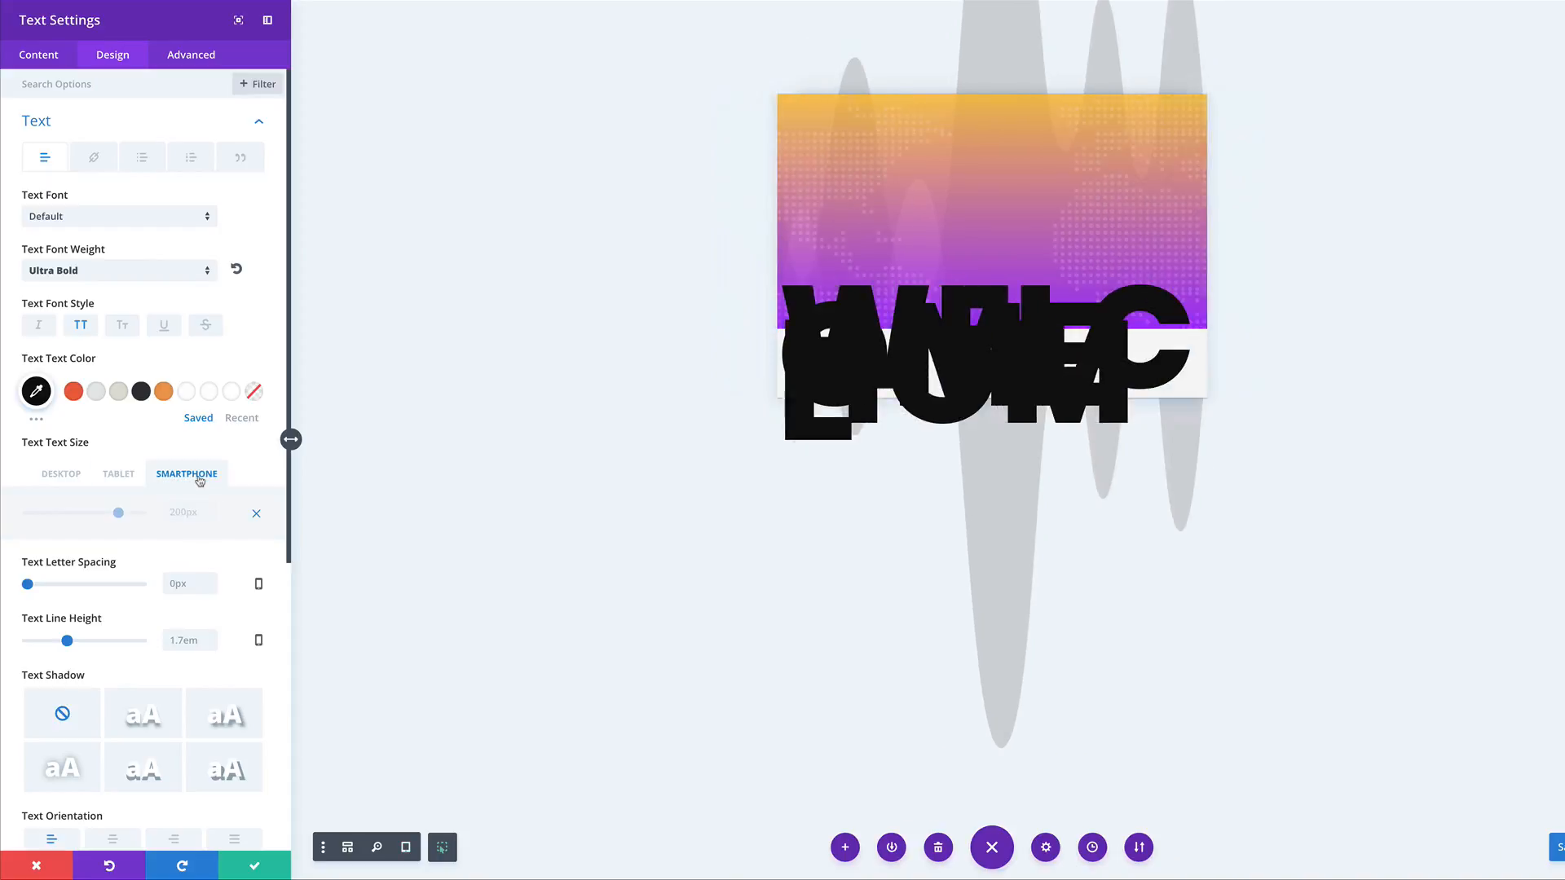
{"action": "left_click", "coordinate": [173, 512]}
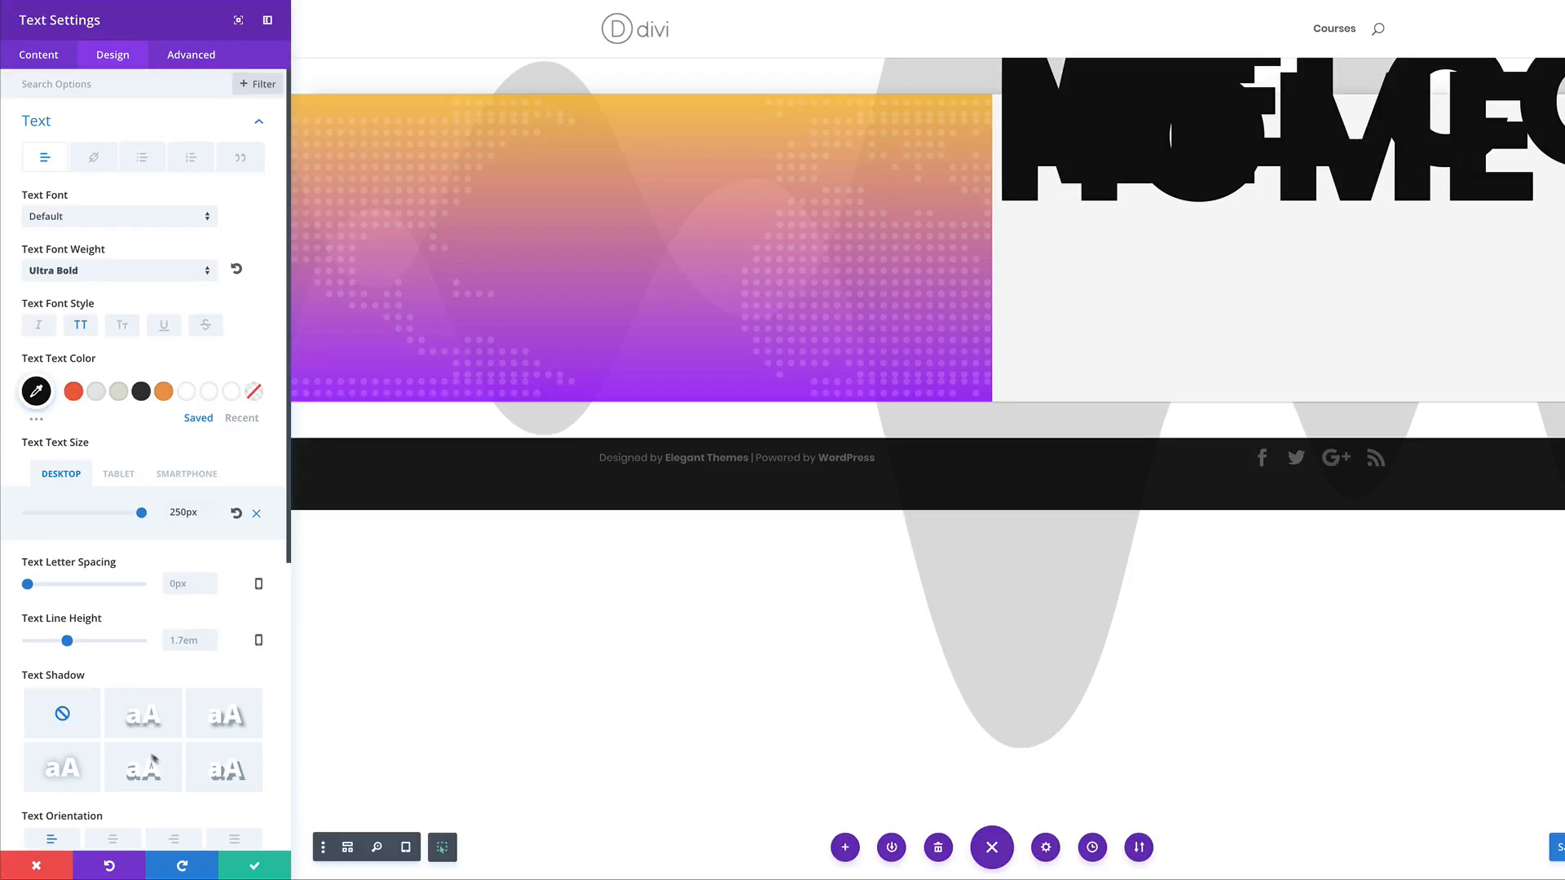
- Set the text line height to 0.75em and the module's top custom margin to 200px
{"action": "left_click", "coordinate": [180, 639]}
{"action": "type", "text": "0.75em"}
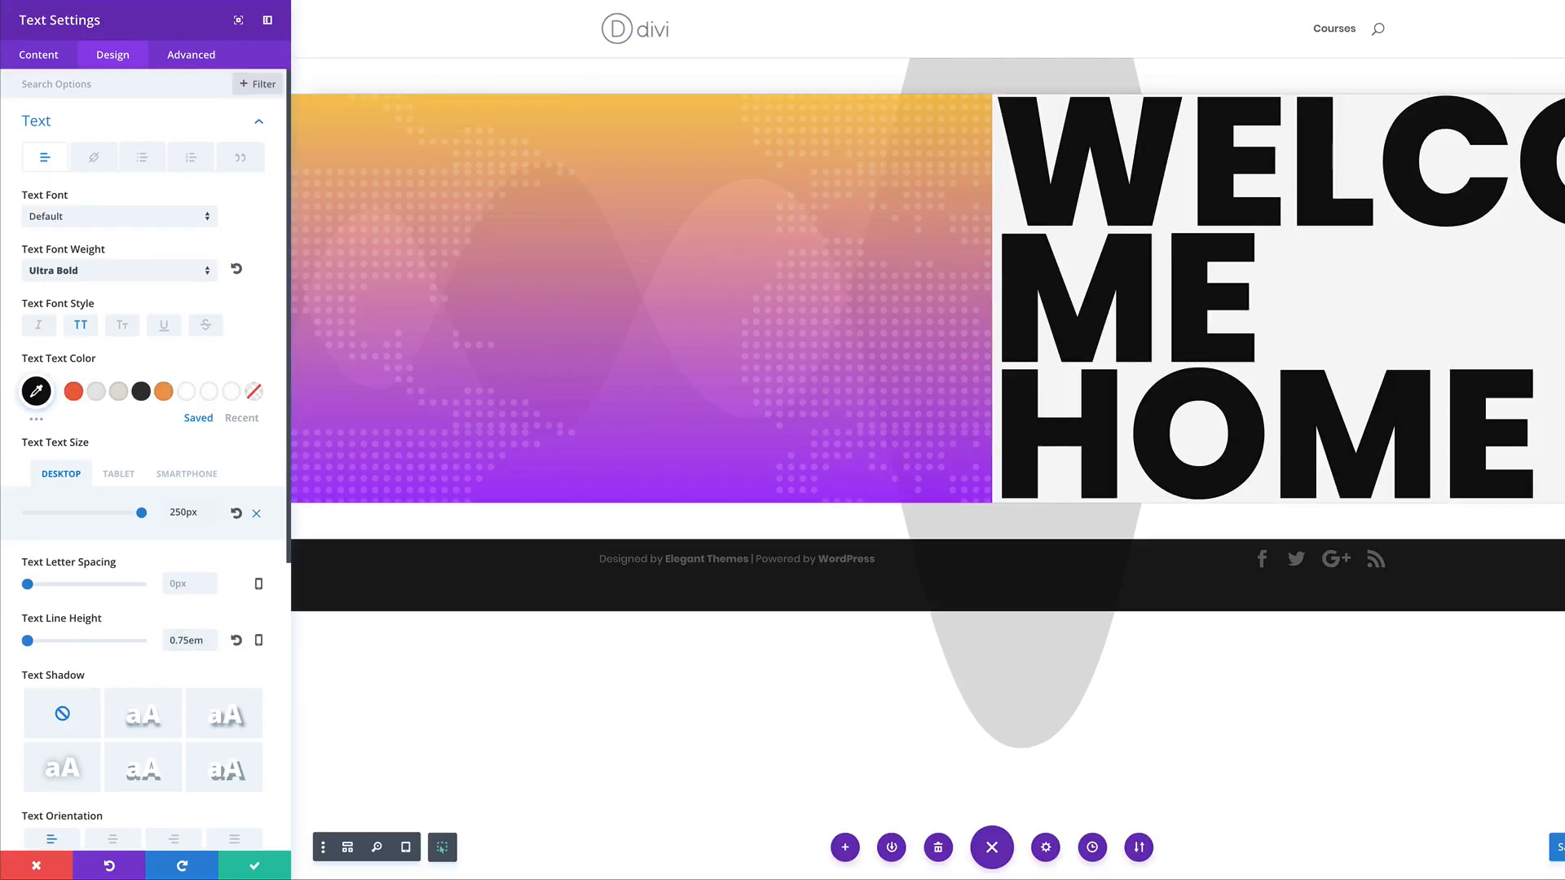
{"action": "scroll", "coordinate": [164, 680], "scroll_direction": "down", "scroll_amount": 5}
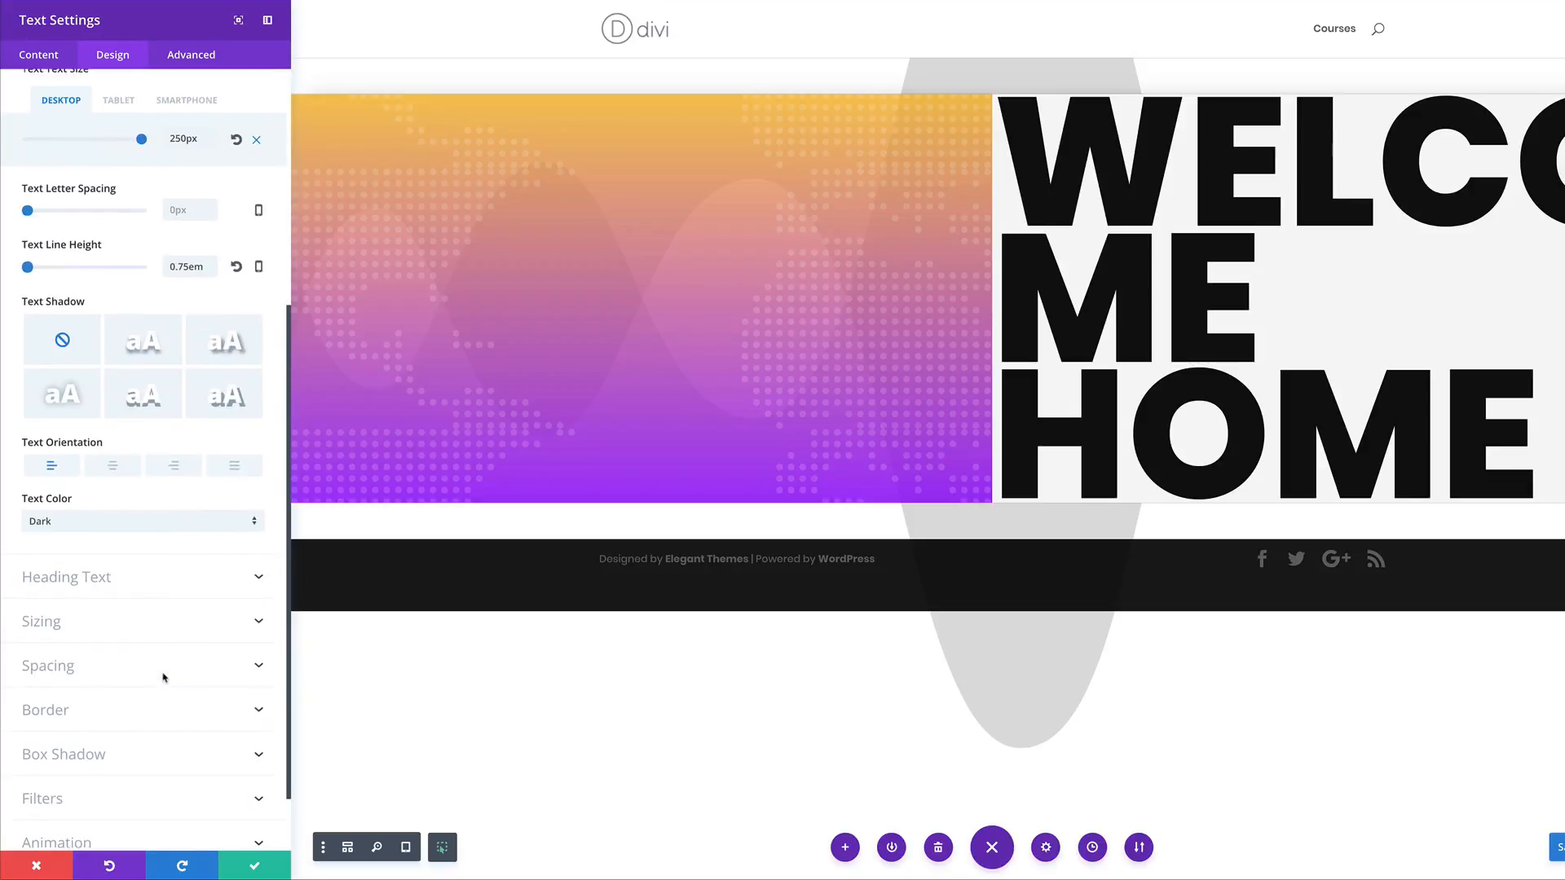
{"action": "left_click", "coordinate": [62, 670]}
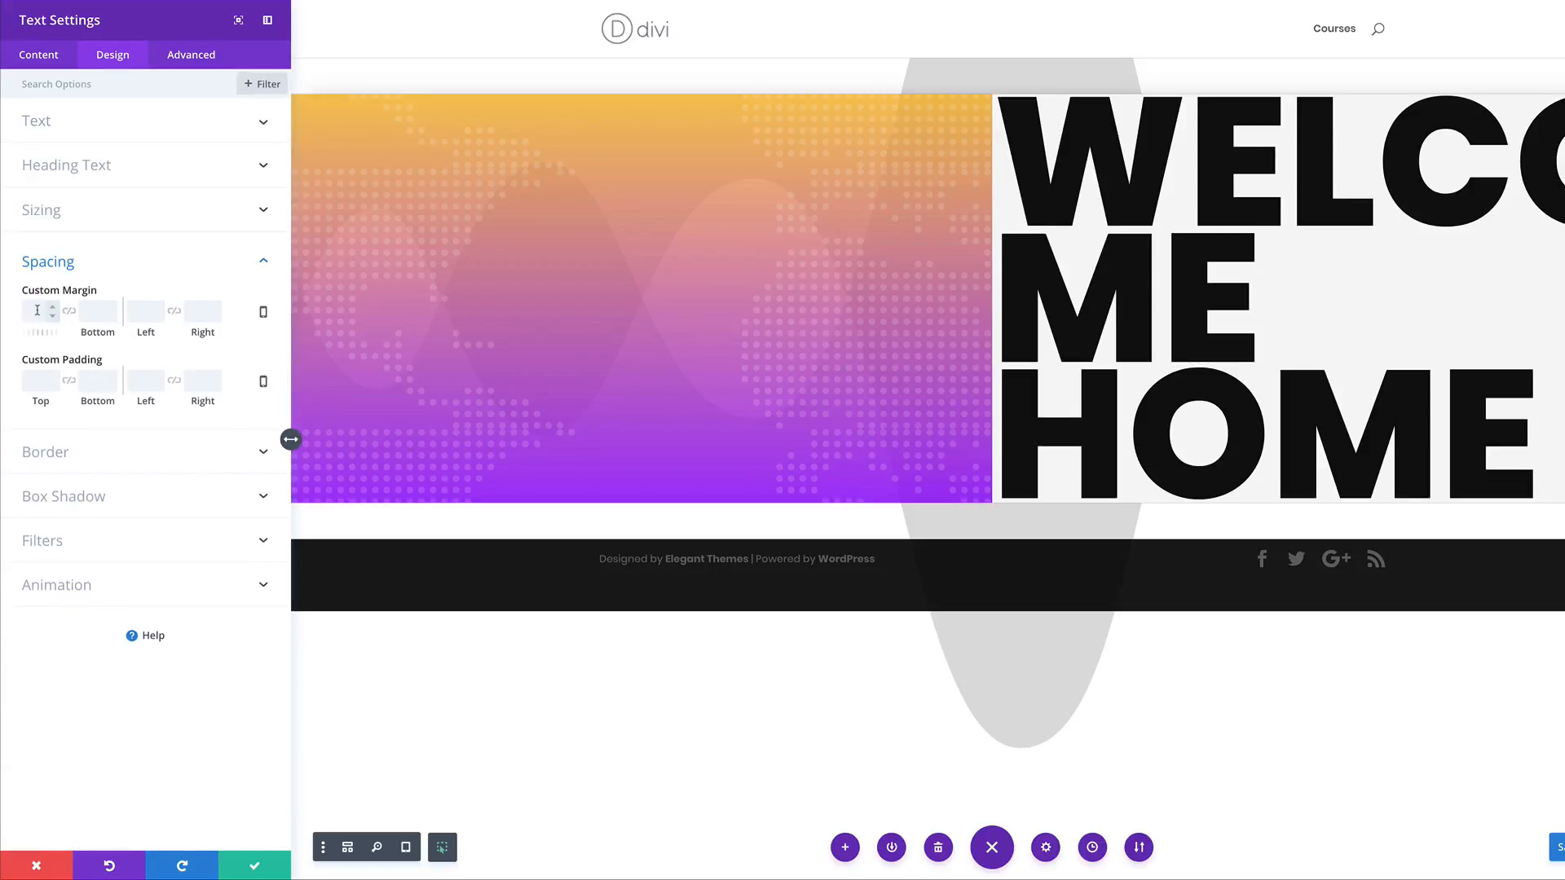
{"action": "type", "text": "x"}
{"action": "left_click", "coordinate": [218, 294]}
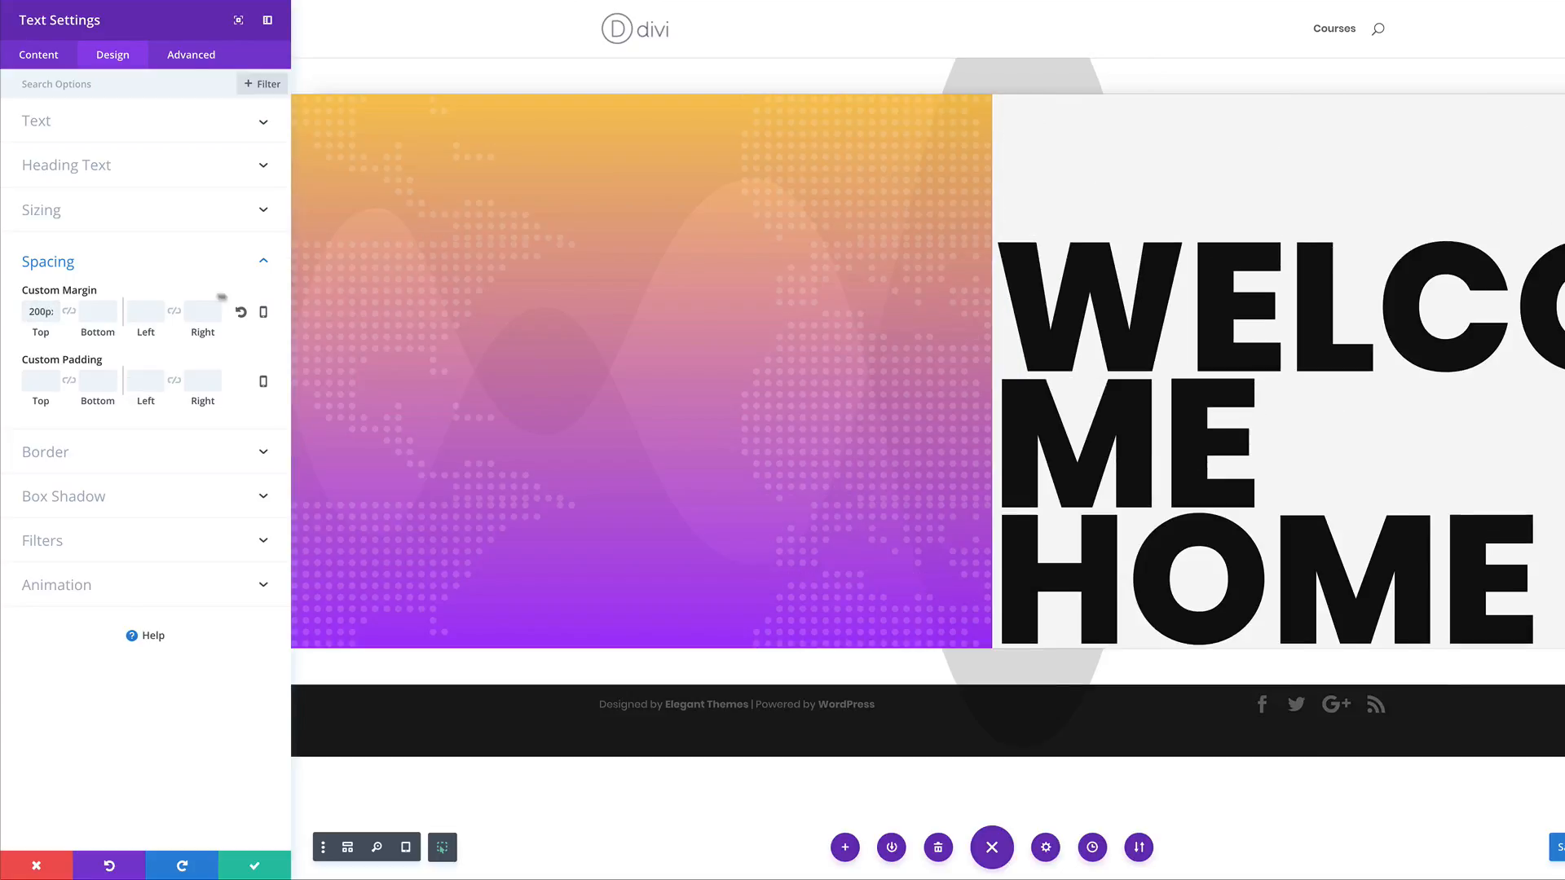
- Enable responsive custom margins for the text module and set the top margin to -250px on tablet and -120px on smartphone
{"action": "left_click", "coordinate": [264, 314]}
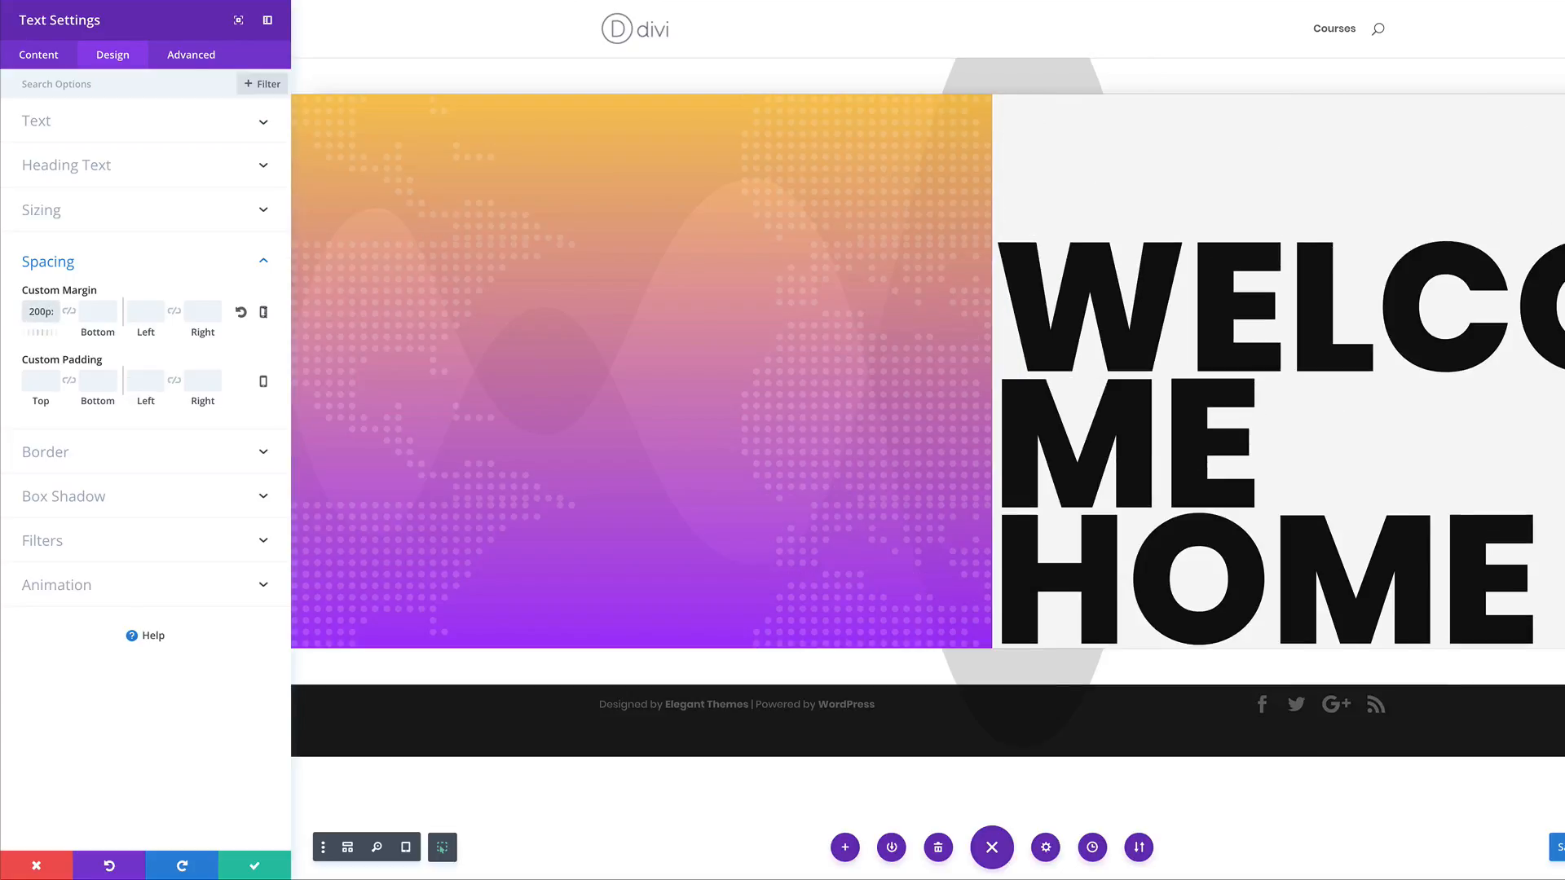
{"action": "left_click", "coordinate": [265, 315]}
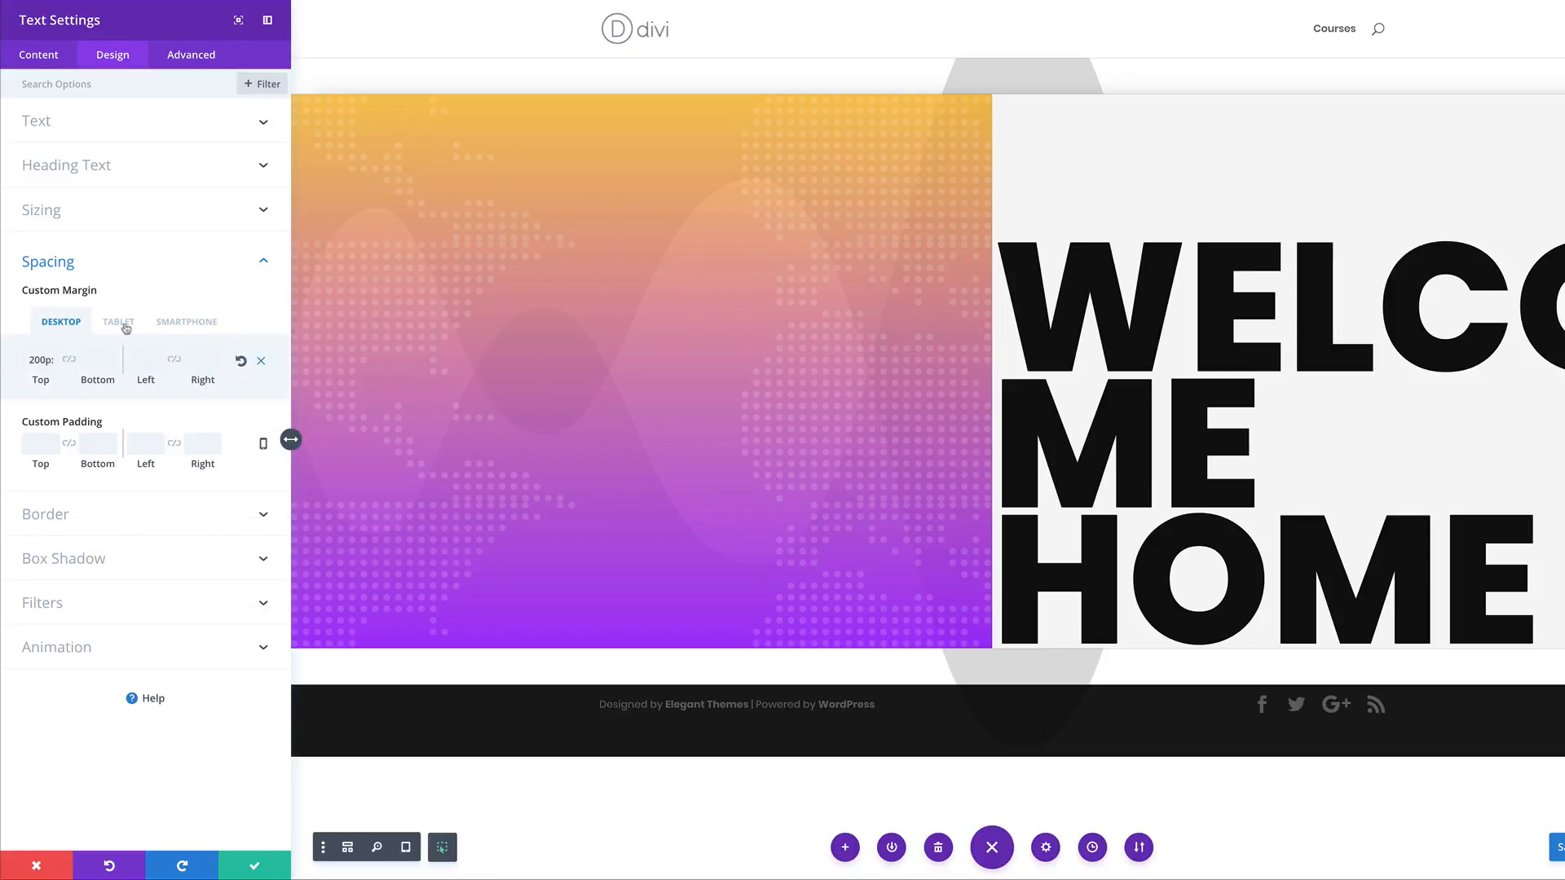
{"action": "left_click", "coordinate": [122, 325]}
{"action": "left_click", "coordinate": [35, 361]}
{"action": "type", "text": "-250px"}
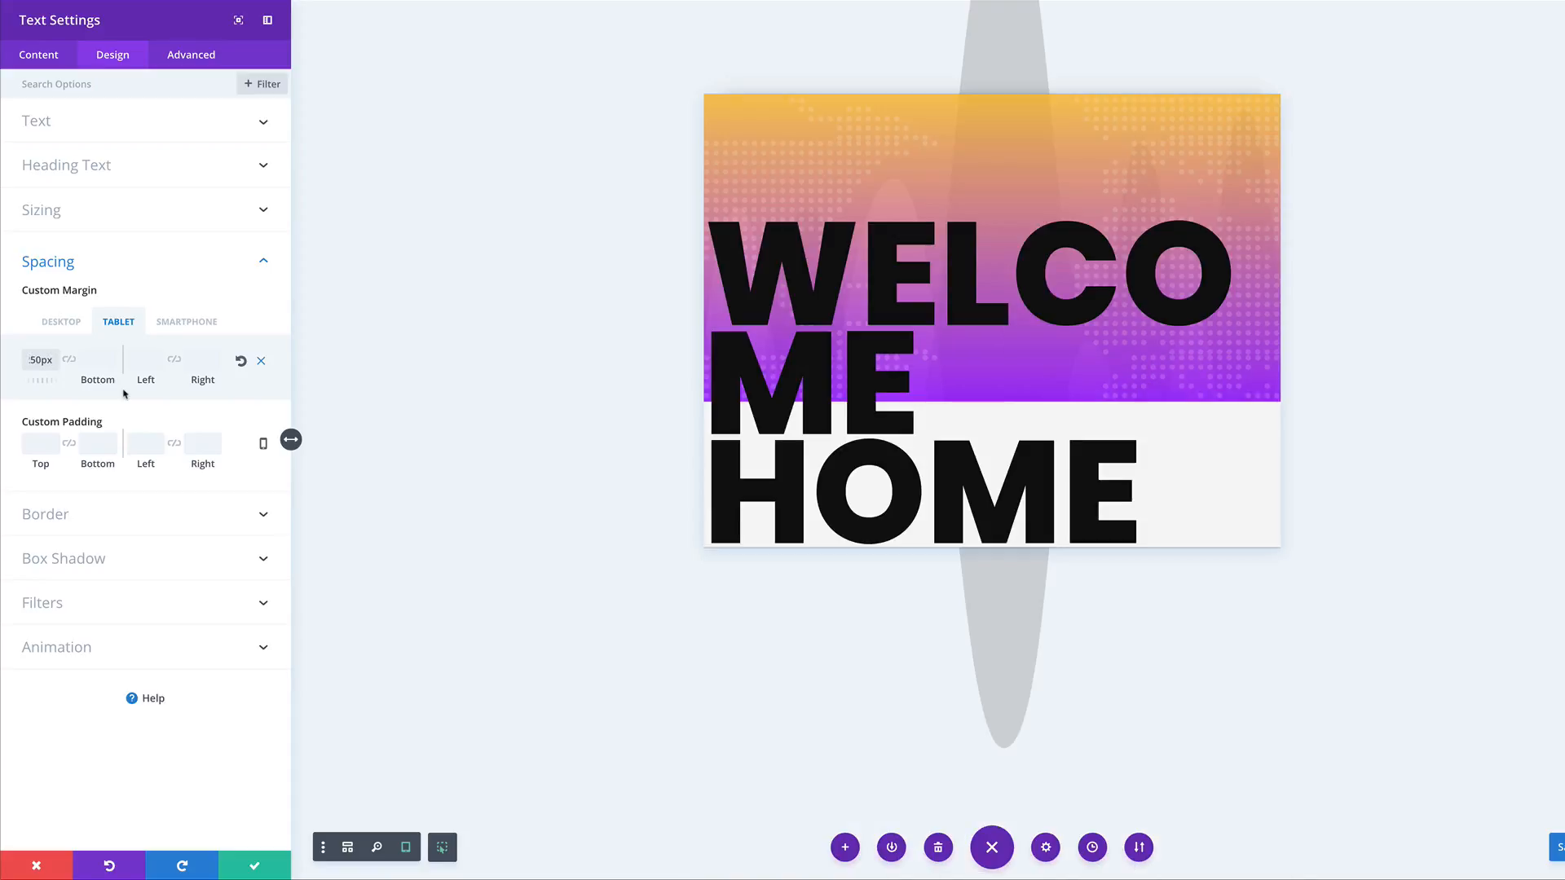
{"action": "left_click", "coordinate": [200, 324]}
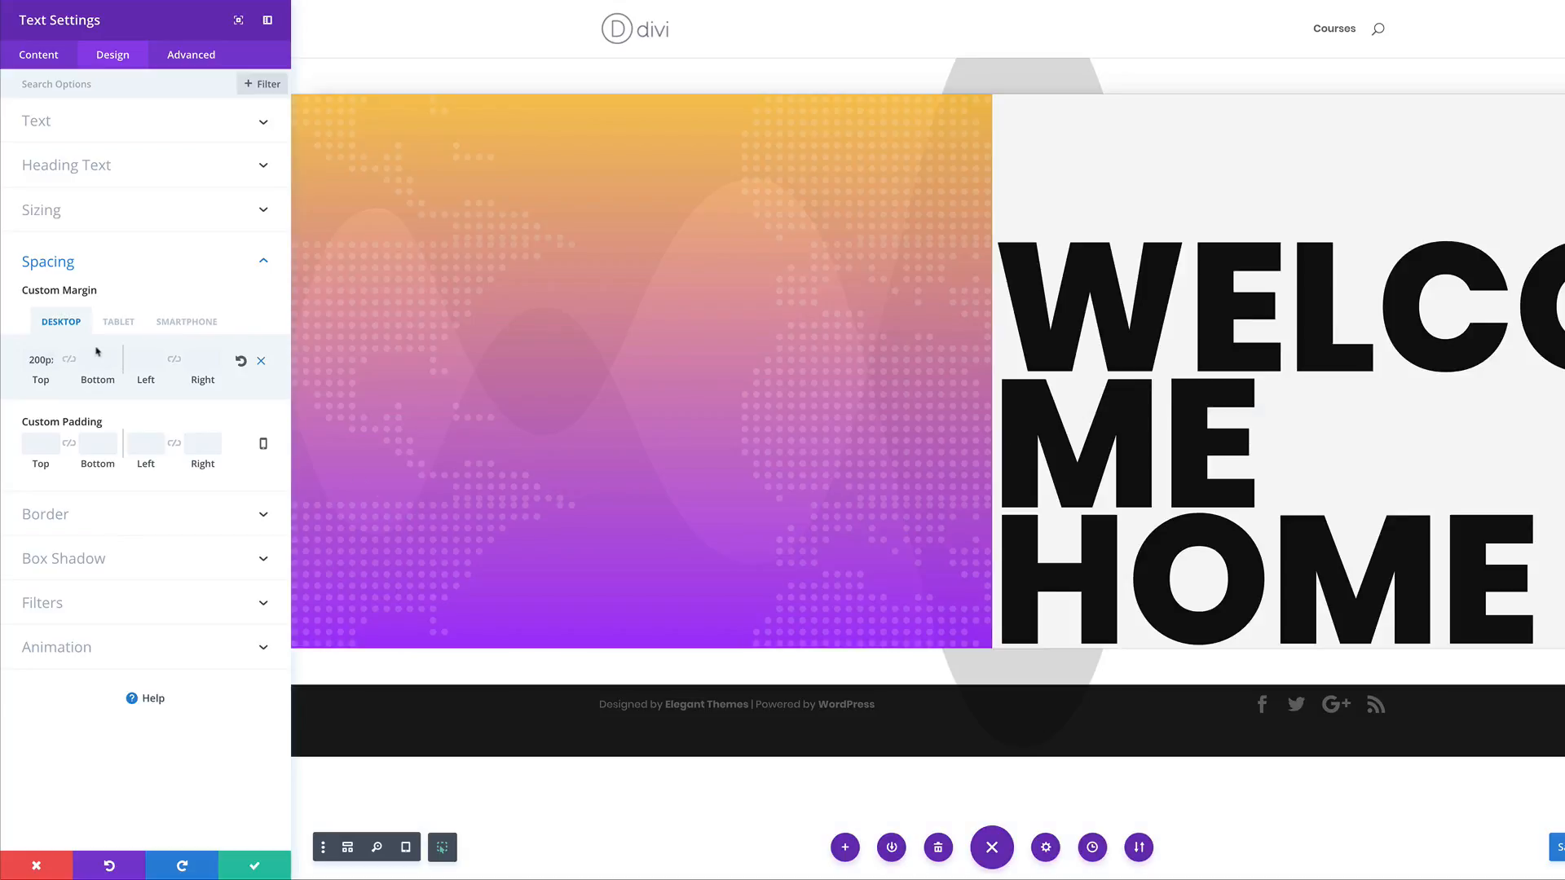
- Set the module's left margin to -279px on desktop and 5% on tablet and smartphone, and save the settings
{"action": "left_click", "coordinate": [139, 361]}
{"action": "left_click", "coordinate": [185, 429]}
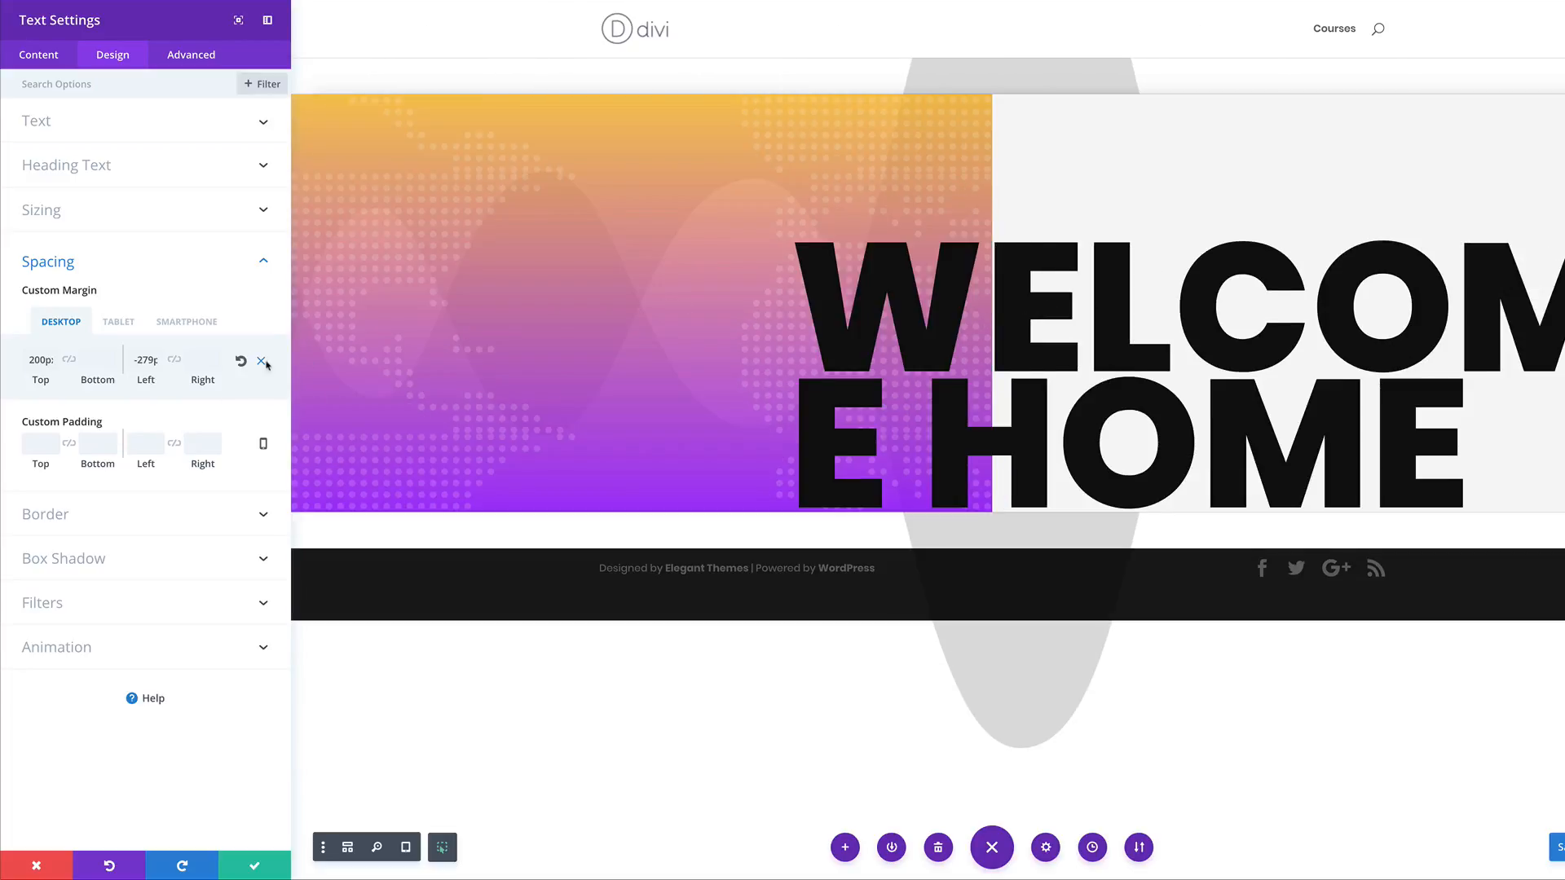
{"action": "left_click", "coordinate": [122, 322]}
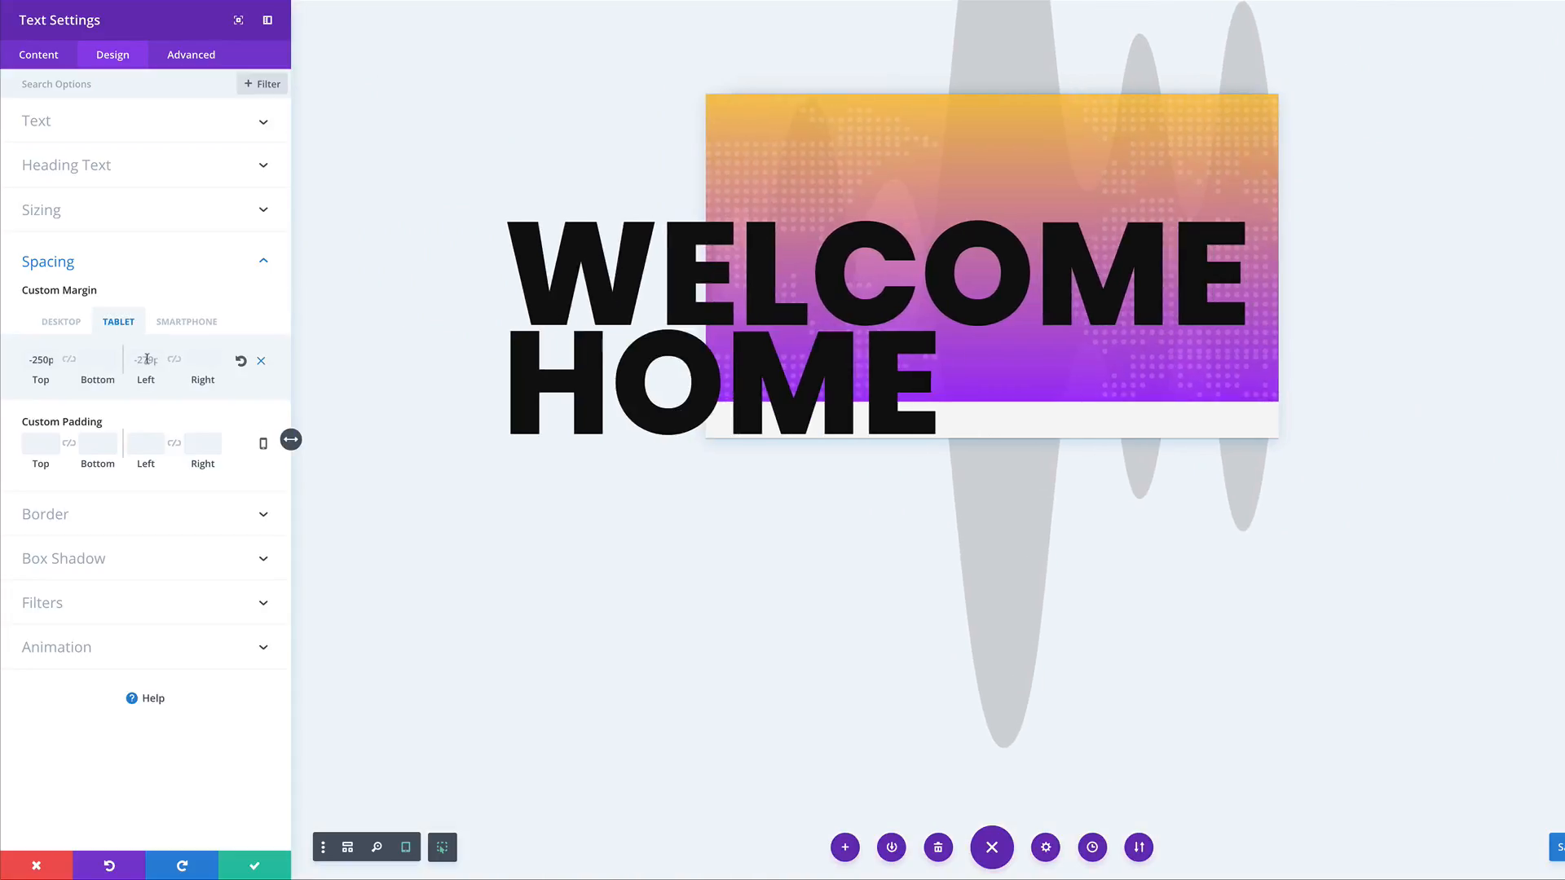
{"action": "left_click", "coordinate": [146, 360]}
{"action": "type", "text": "5%"}
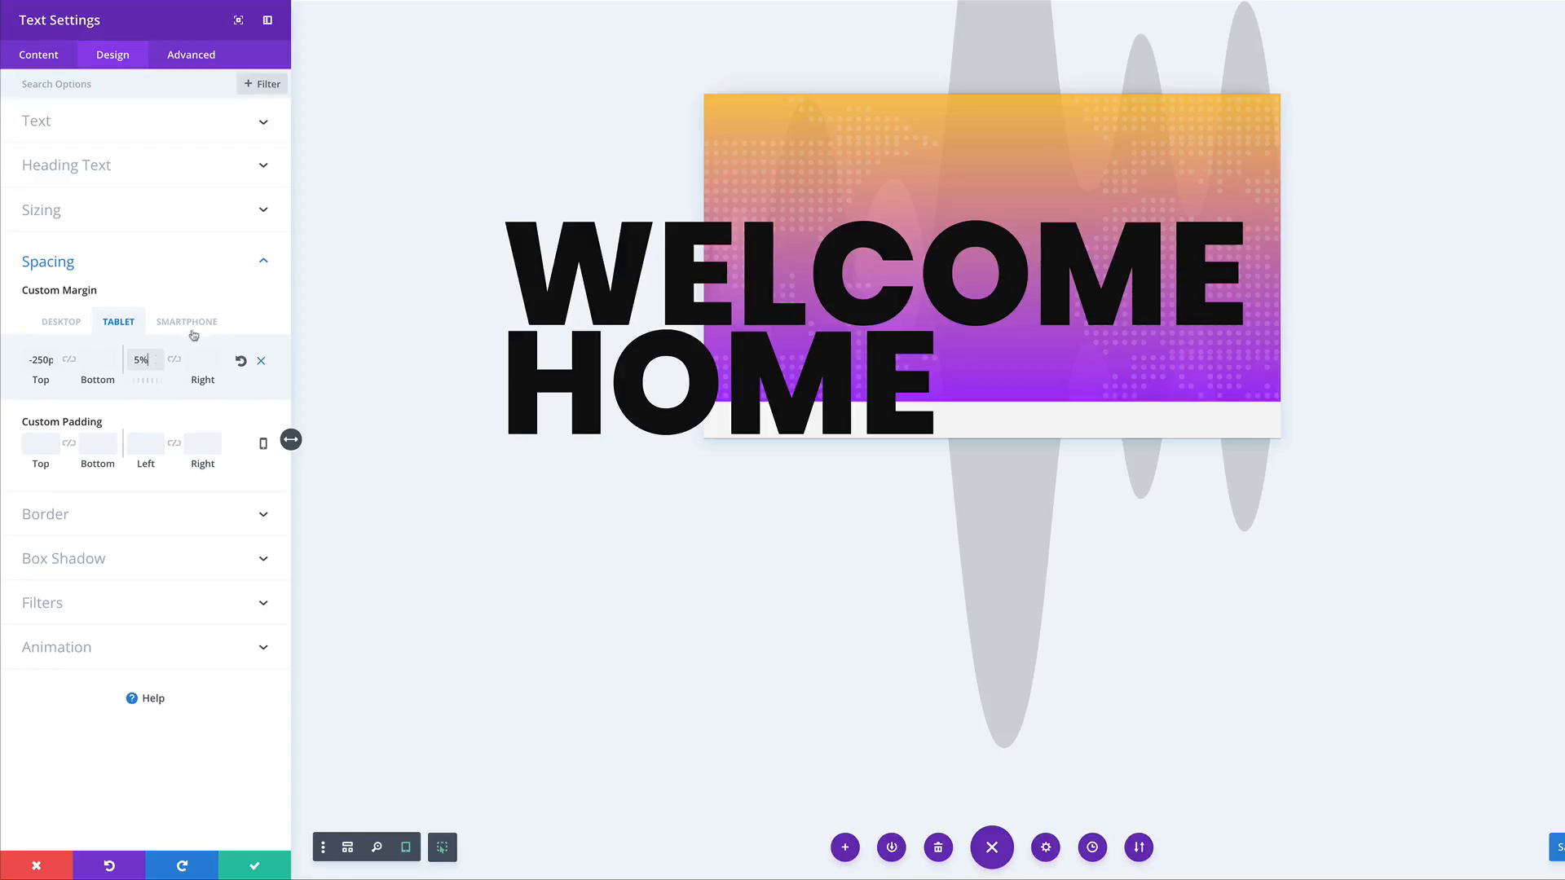
{"action": "left_click", "coordinate": [186, 322]}
{"action": "left_click", "coordinate": [135, 361]}
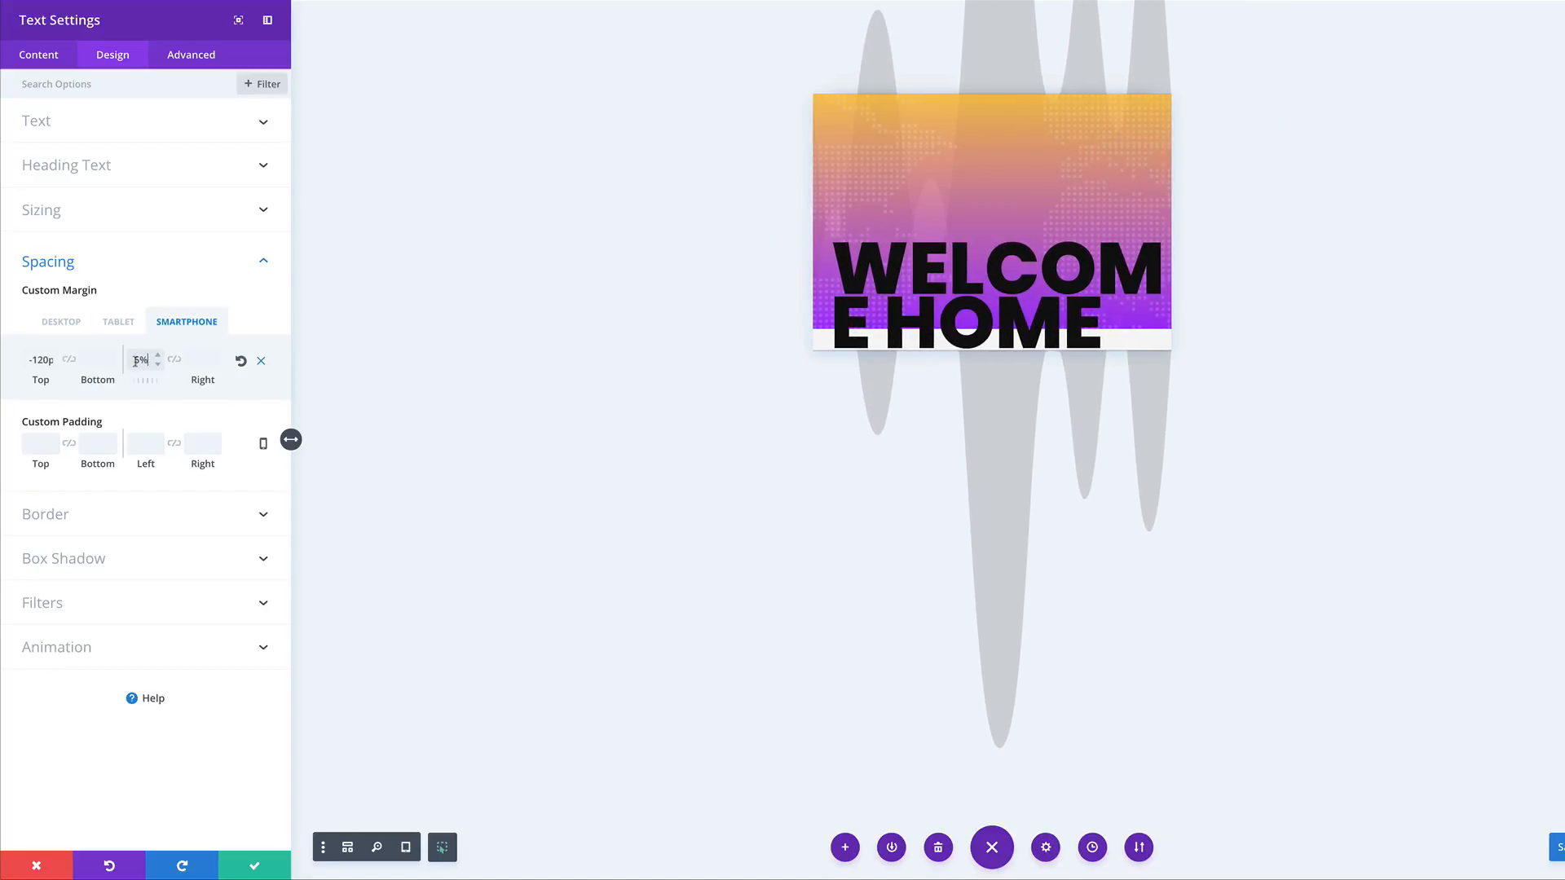
{"action": "left_click", "coordinate": [69, 325]}
{"action": "left_click", "coordinate": [254, 866]}
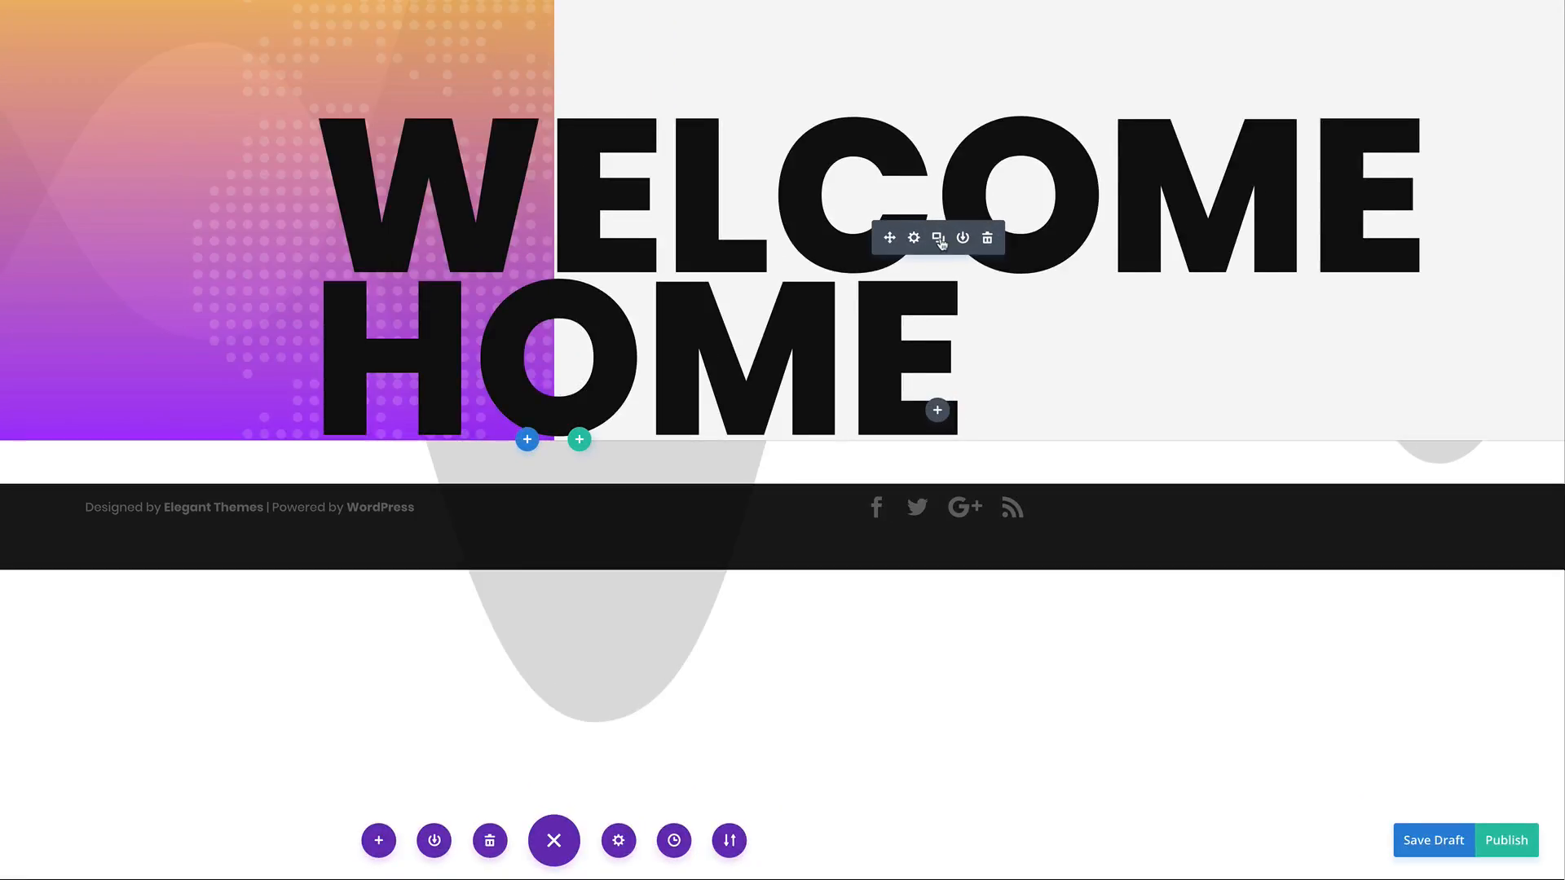
- Duplicate the "welcome home" text module and shorten the first copy's text to "wel"
{"action": "left_click", "coordinate": [940, 241]}
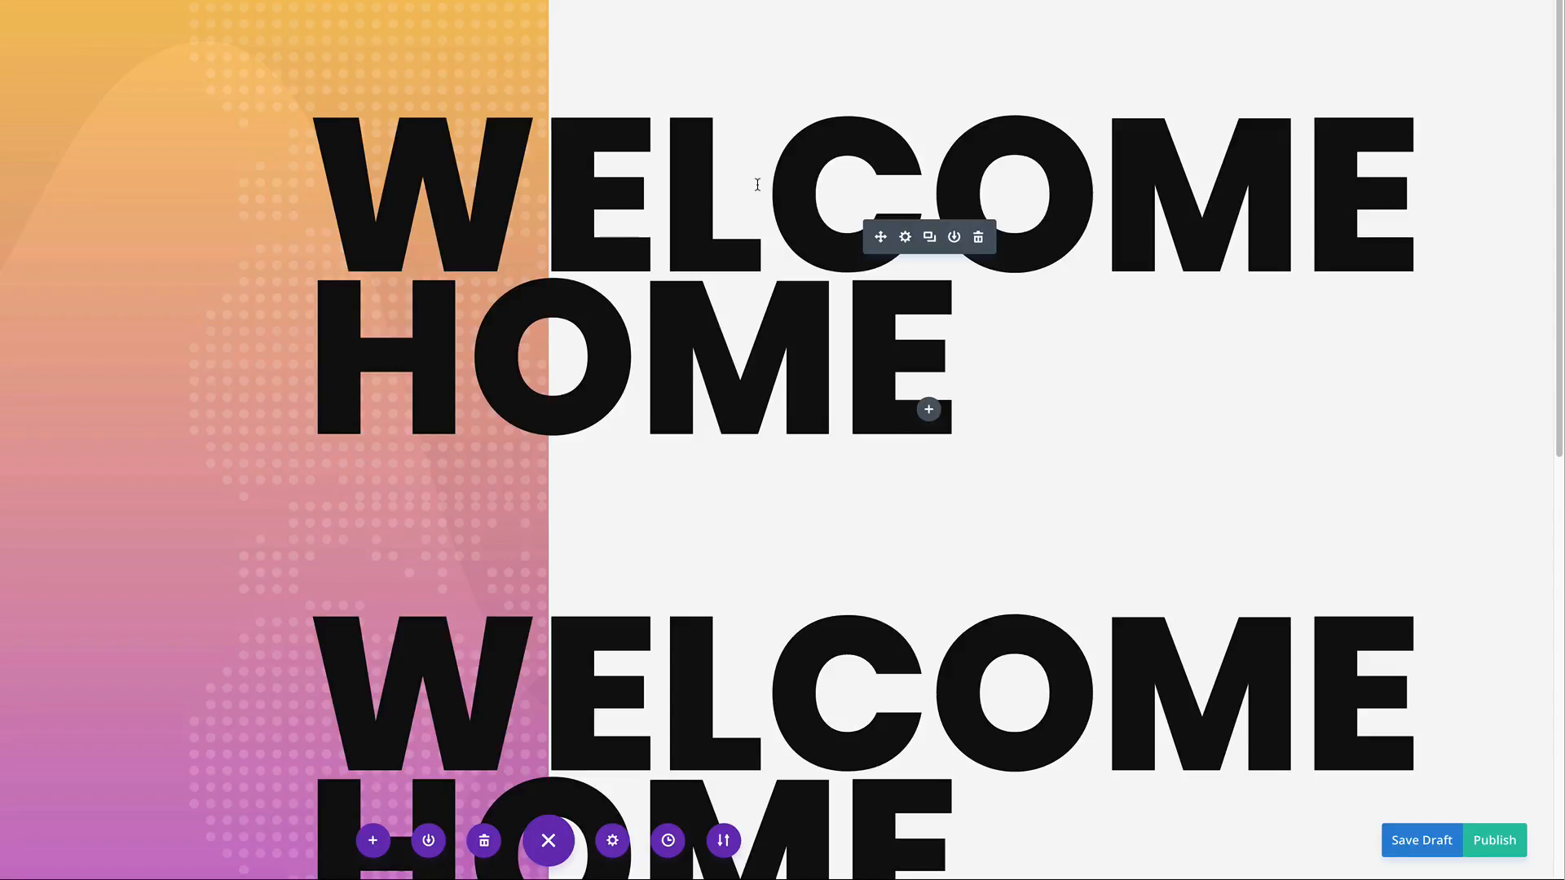
{"action": "left_click_drag", "start_coordinate": [766, 189], "coordinate": [1377, 195]}
{"action": "key", "text": "BackSpace"}
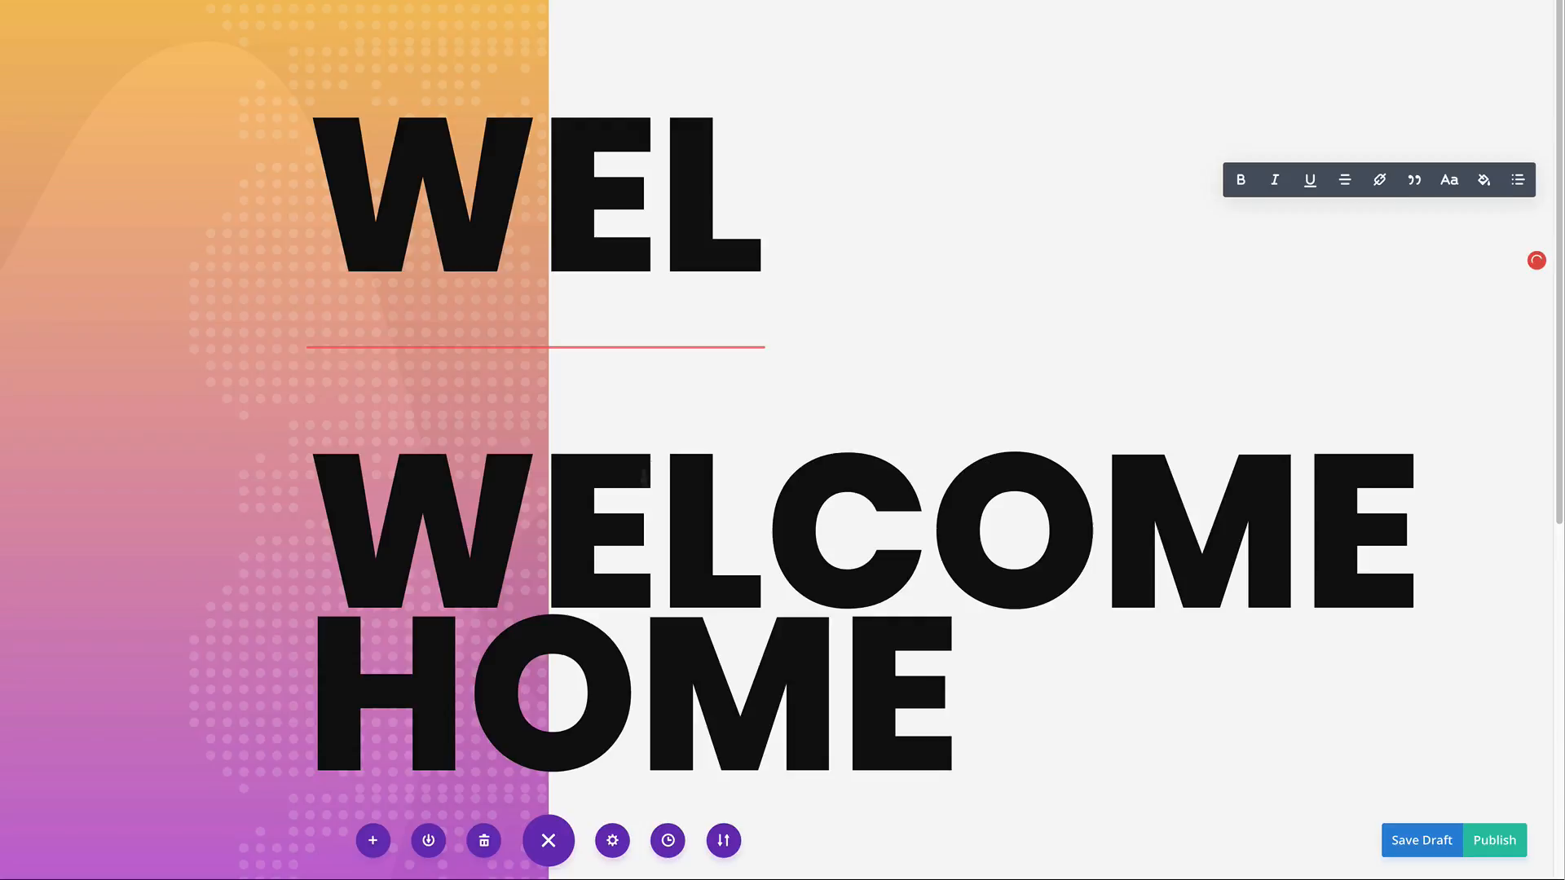
- Shorten the second text module to "come", with a further copy below it reduced to "home"
{"action": "left_click_drag", "start_coordinate": [773, 517], "coordinate": [403, 496]}
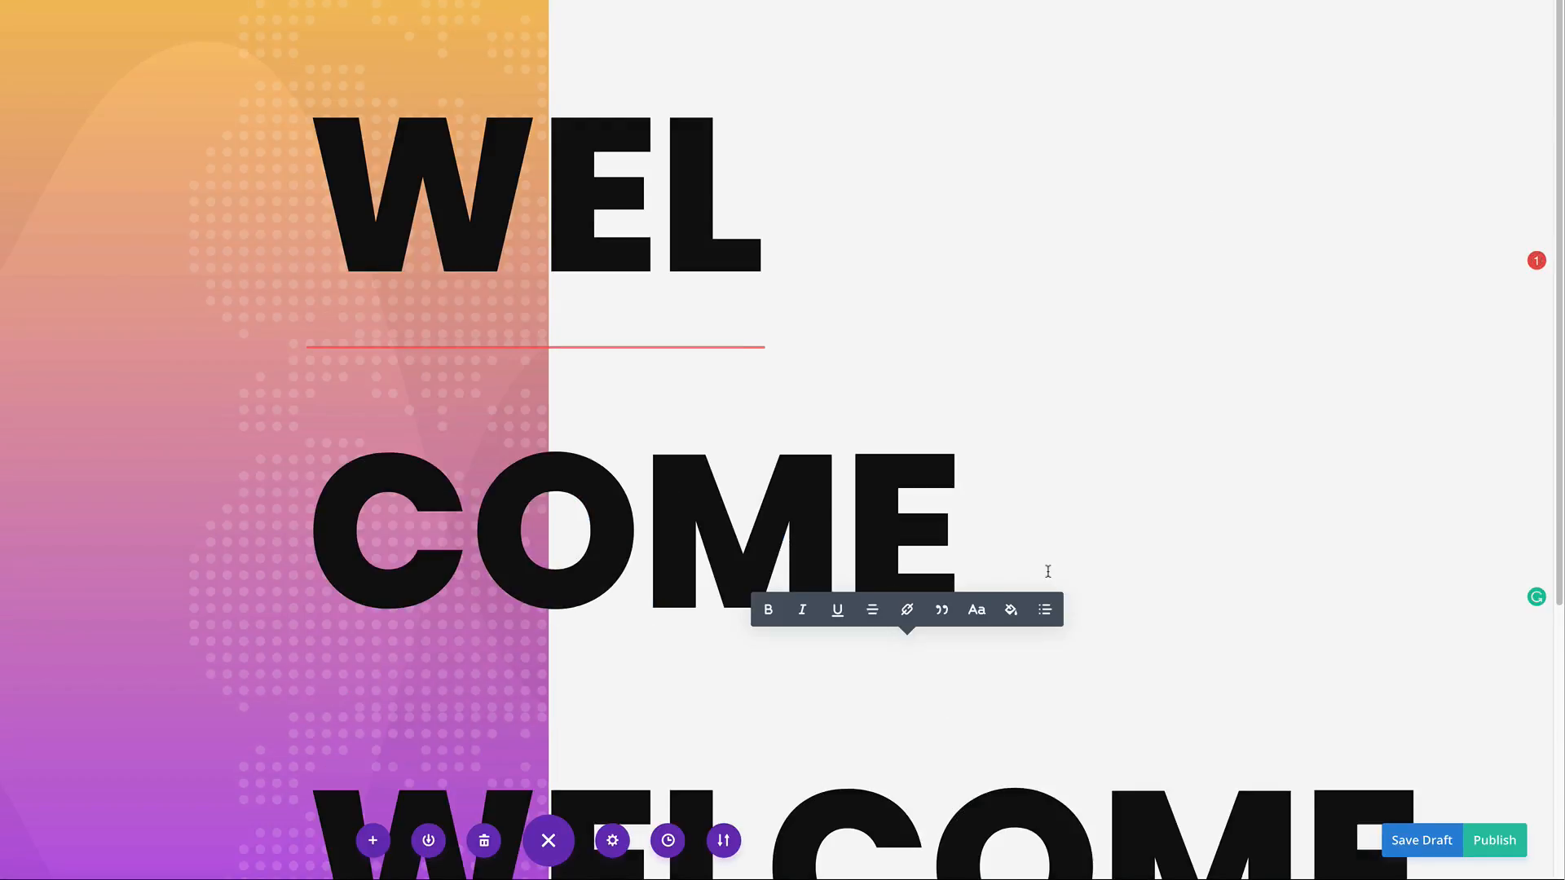
{"action": "scroll", "coordinate": [1048, 570], "scroll_direction": "down", "scroll_amount": 4}
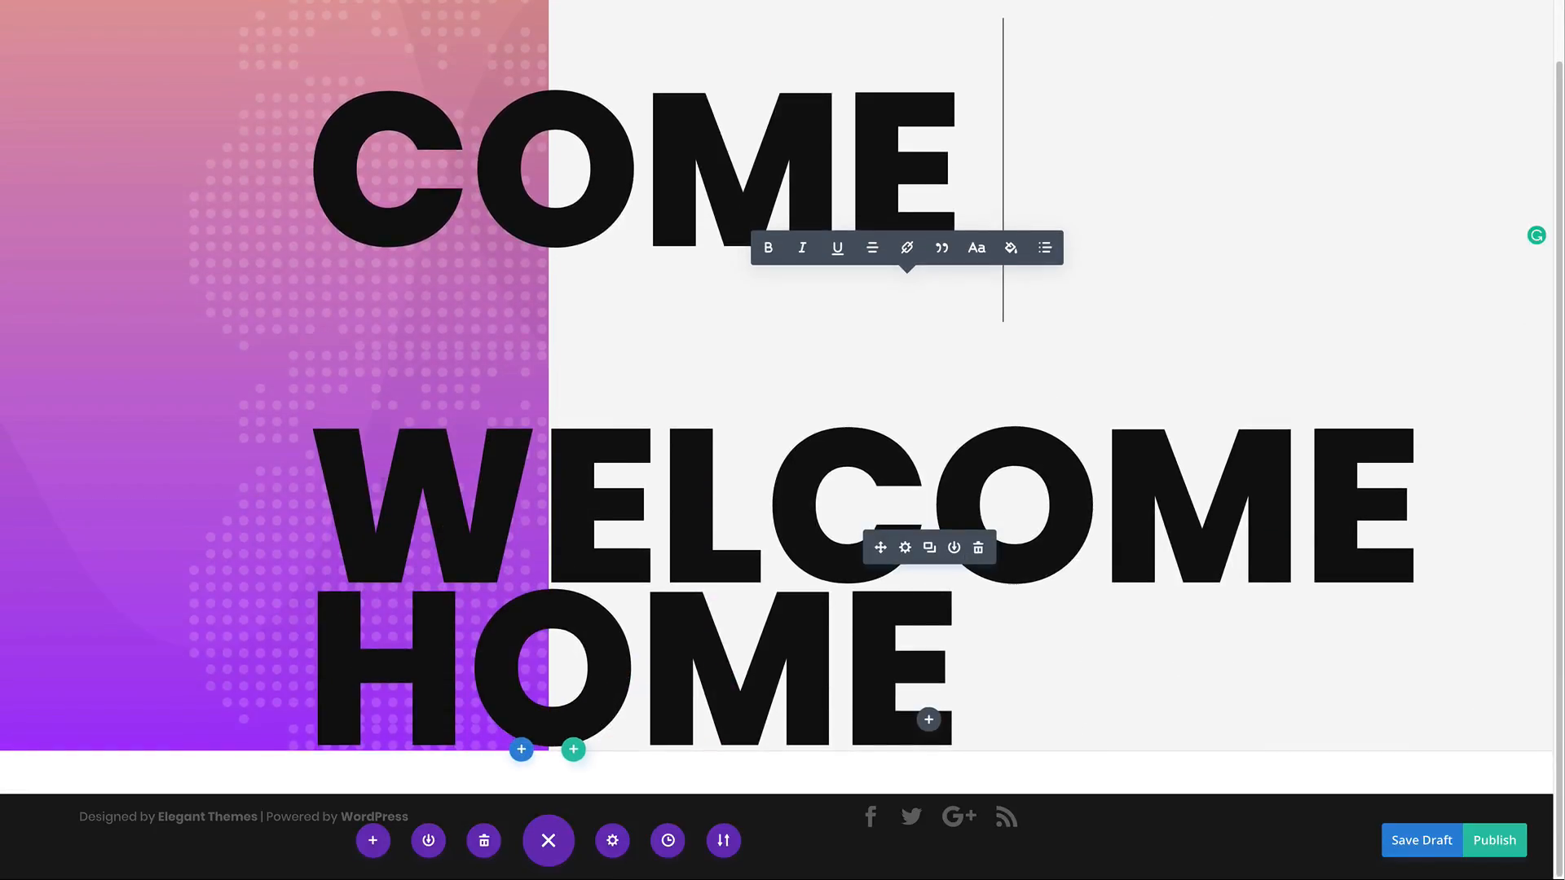
{"action": "left_click_drag", "start_coordinate": [309, 489], "coordinate": [1422, 500]}
{"action": "key", "text": "BackSpace"}
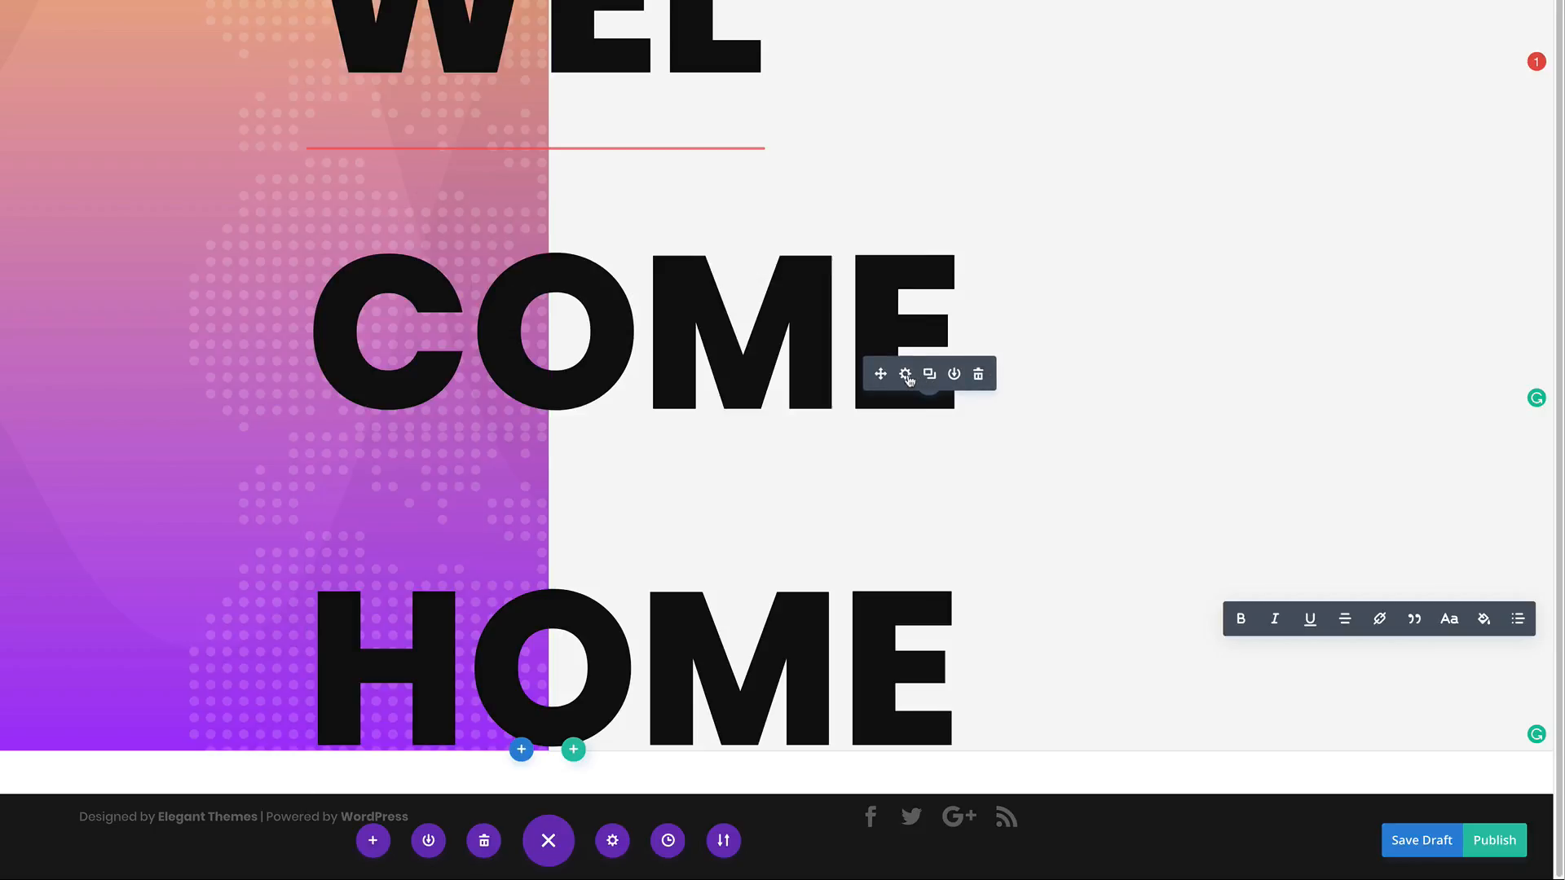
- Set the "come" text module's desktop left margin to -360.7px and save the settings
{"action": "left_click", "coordinate": [906, 374]}
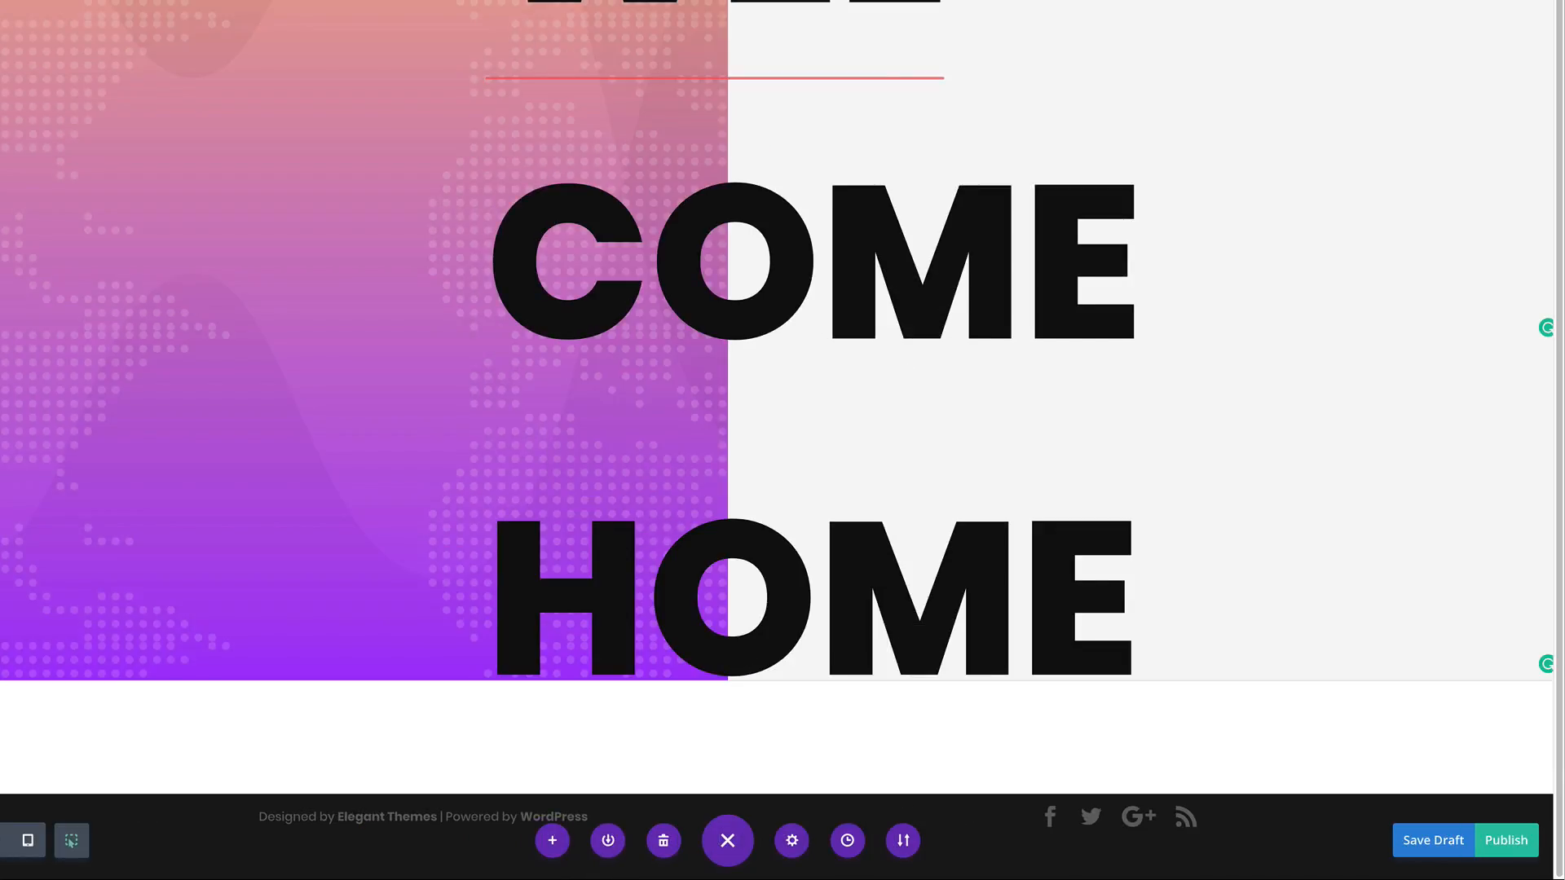
{"action": "left_click", "coordinate": [112, 56]}
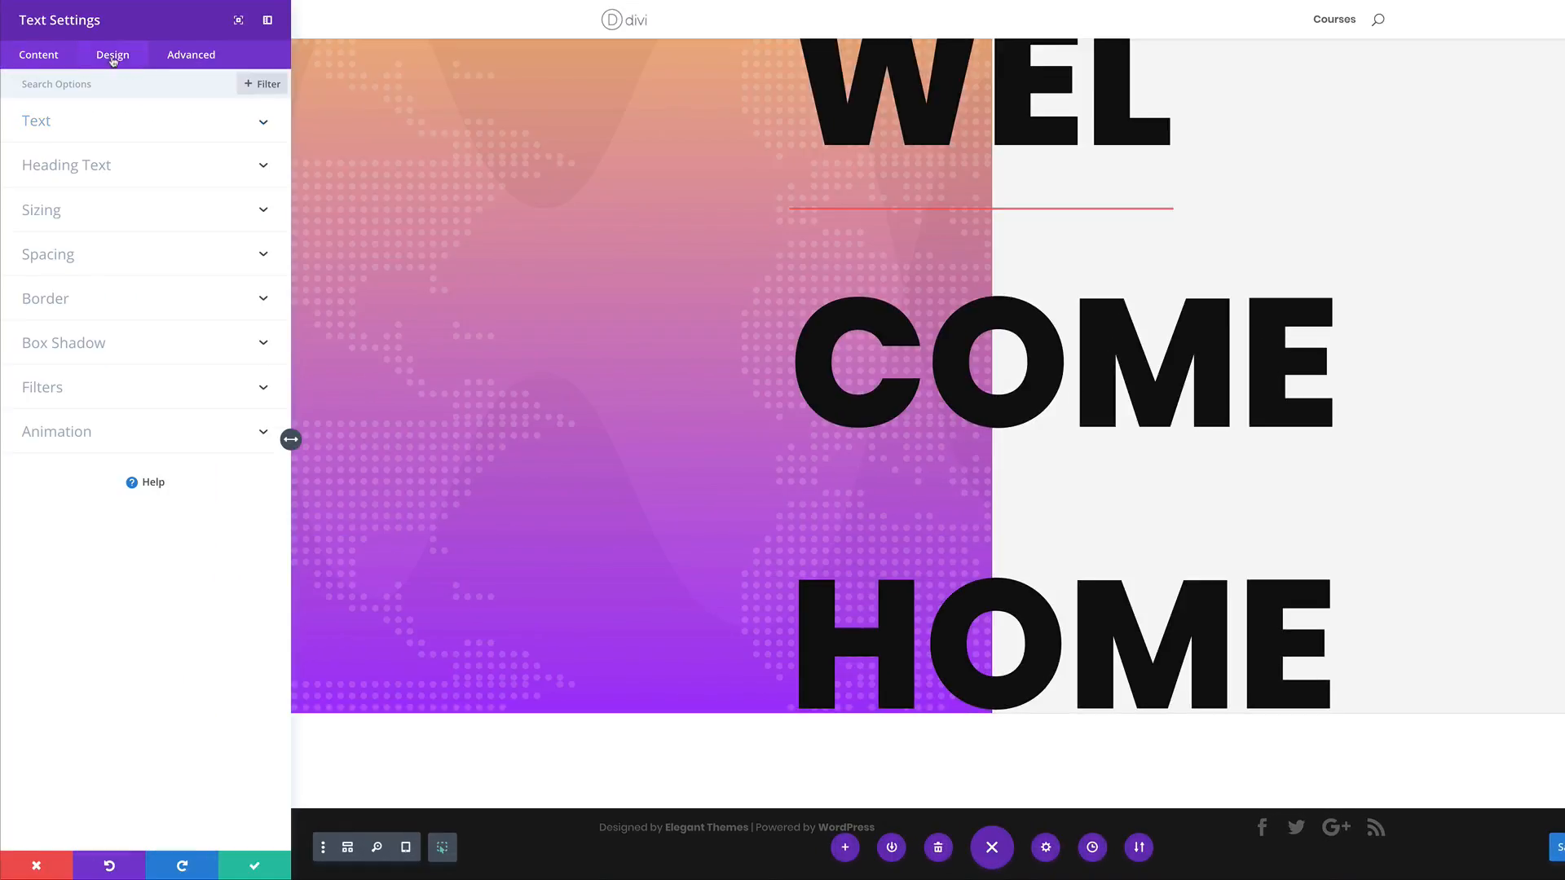
{"action": "left_click", "coordinate": [64, 259]}
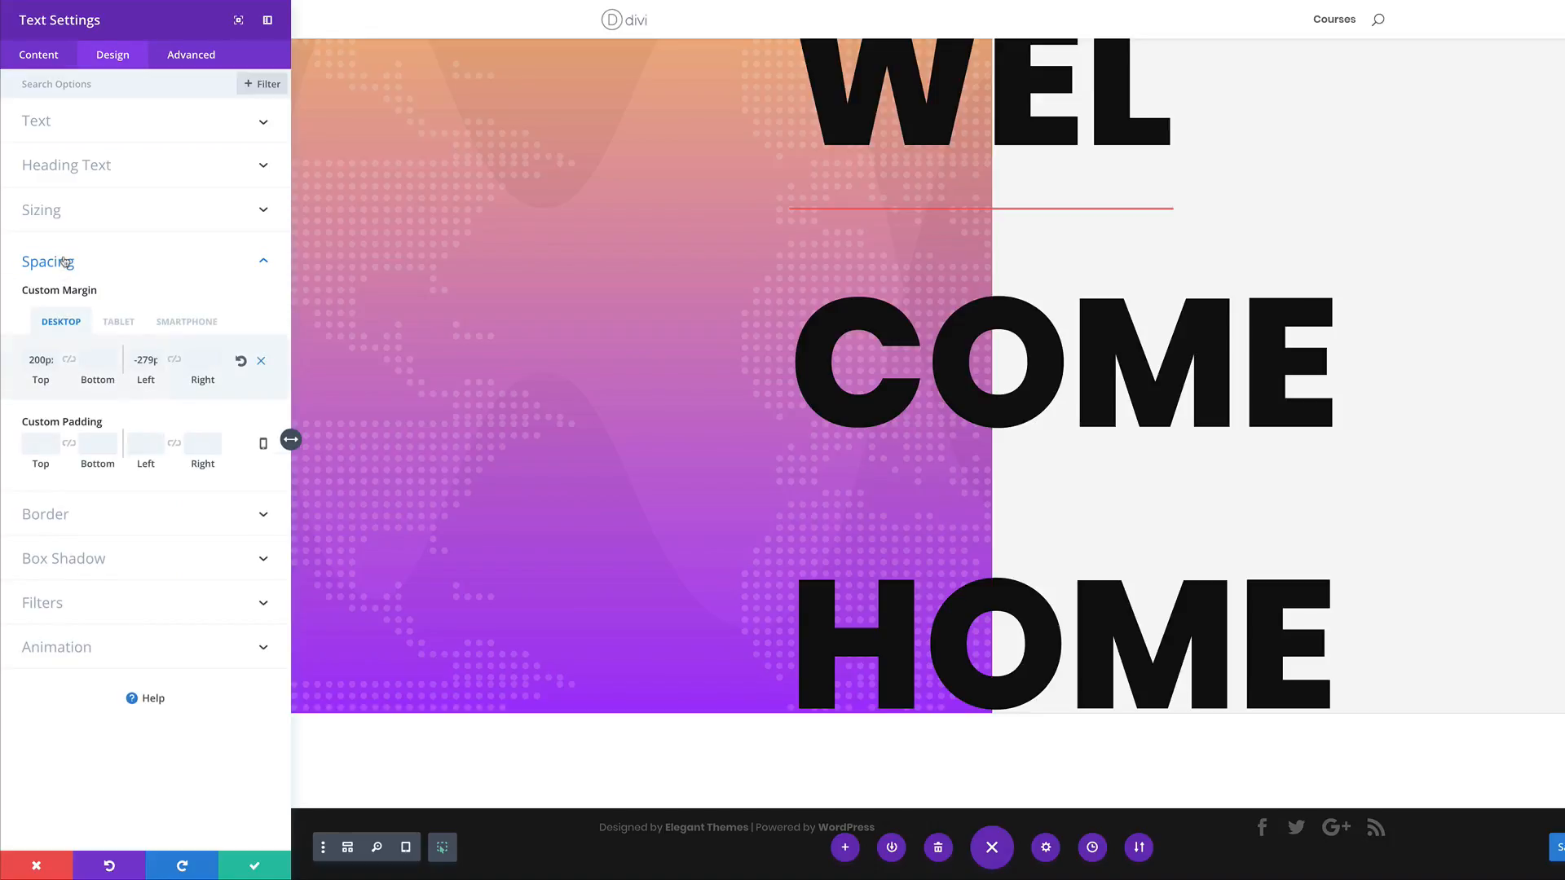
{"action": "triple_click", "coordinate": [143, 359]}
{"action": "type", "text": "-360.7"}
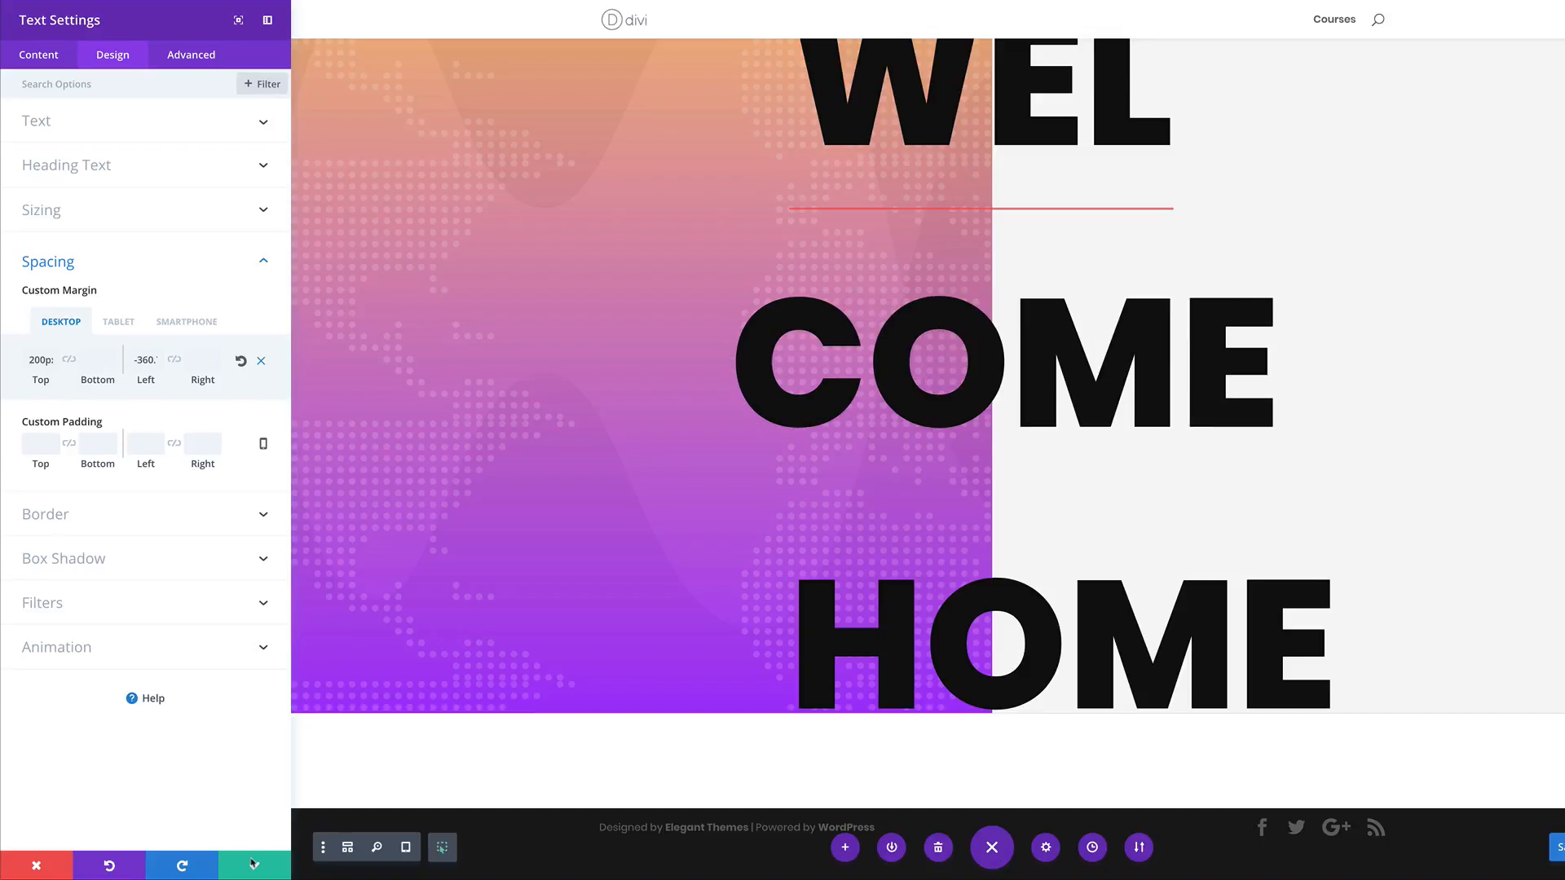
{"action": "left_click", "coordinate": [255, 866]}
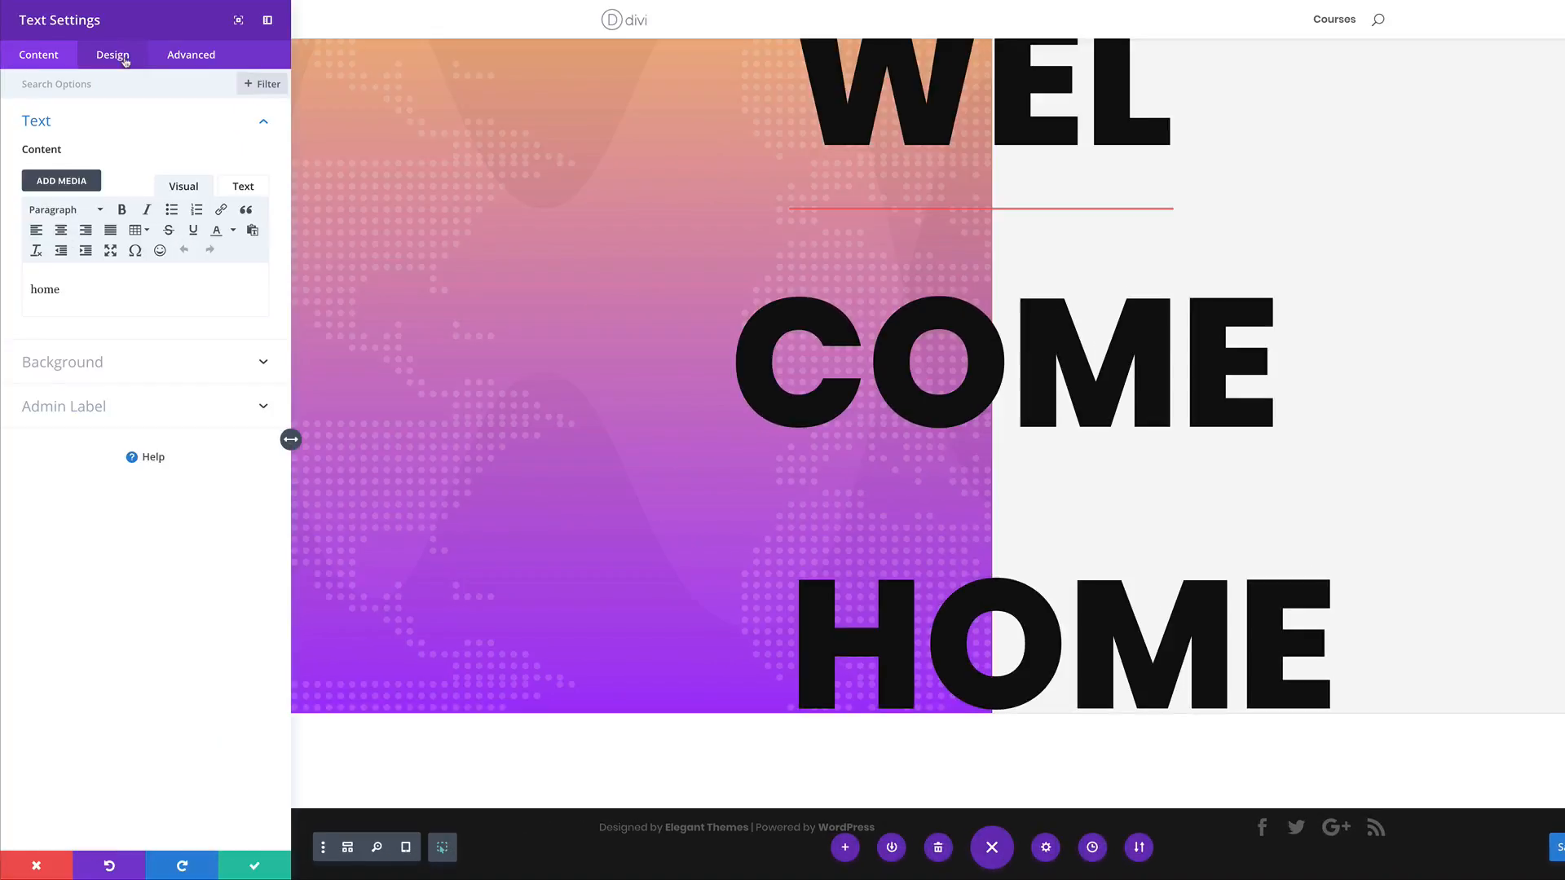
- Change the "home" module's text color to the transparent black rgba(0,0,0,0.19)
{"action": "left_click", "coordinate": [123, 62]}
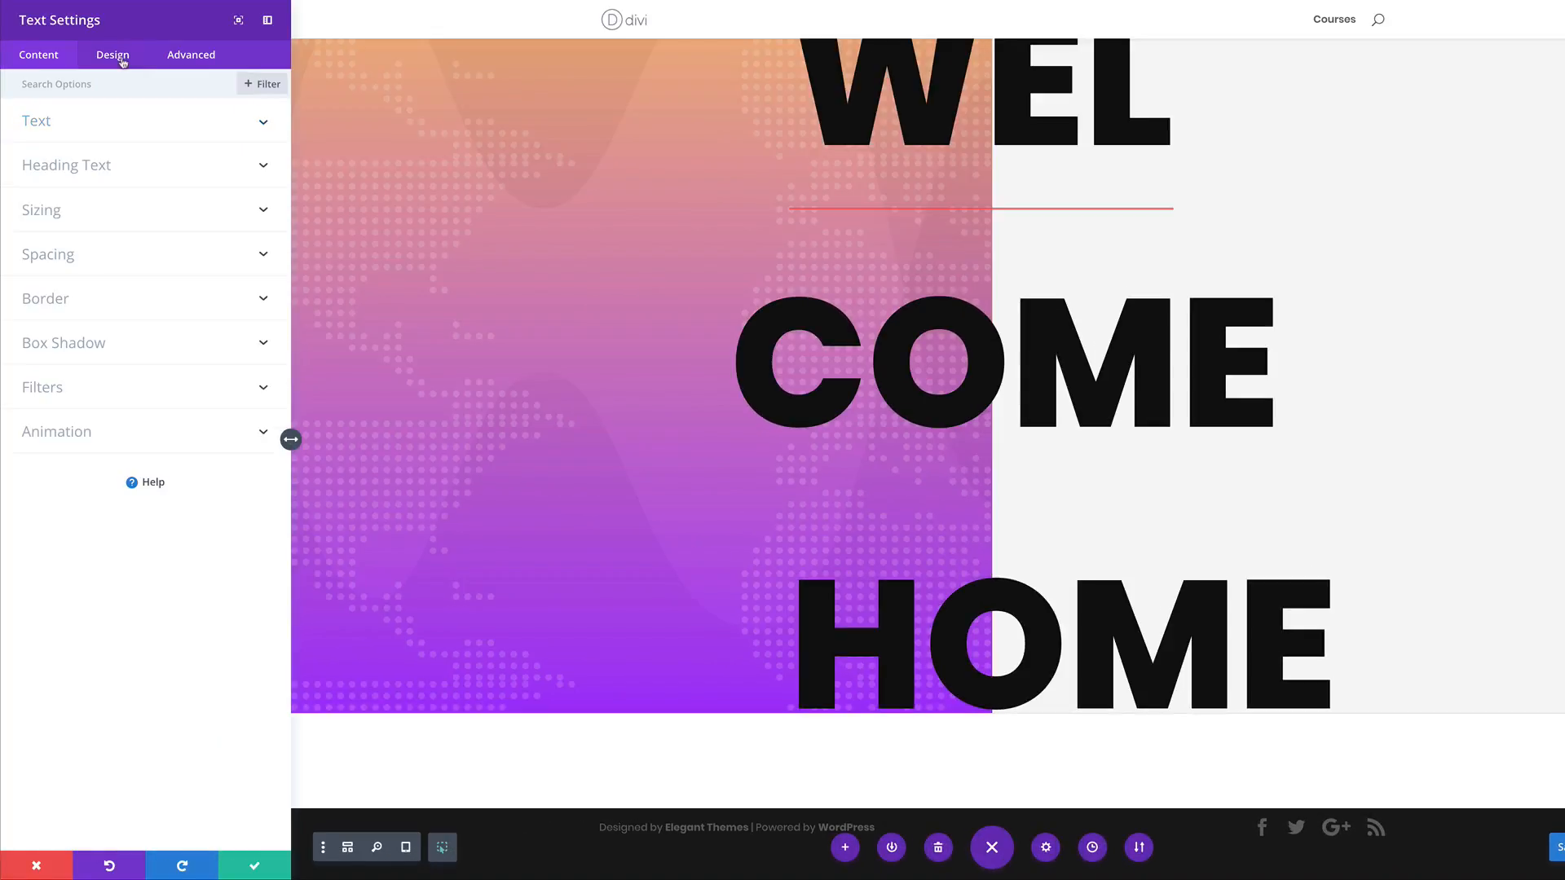
{"action": "left_click", "coordinate": [49, 122]}
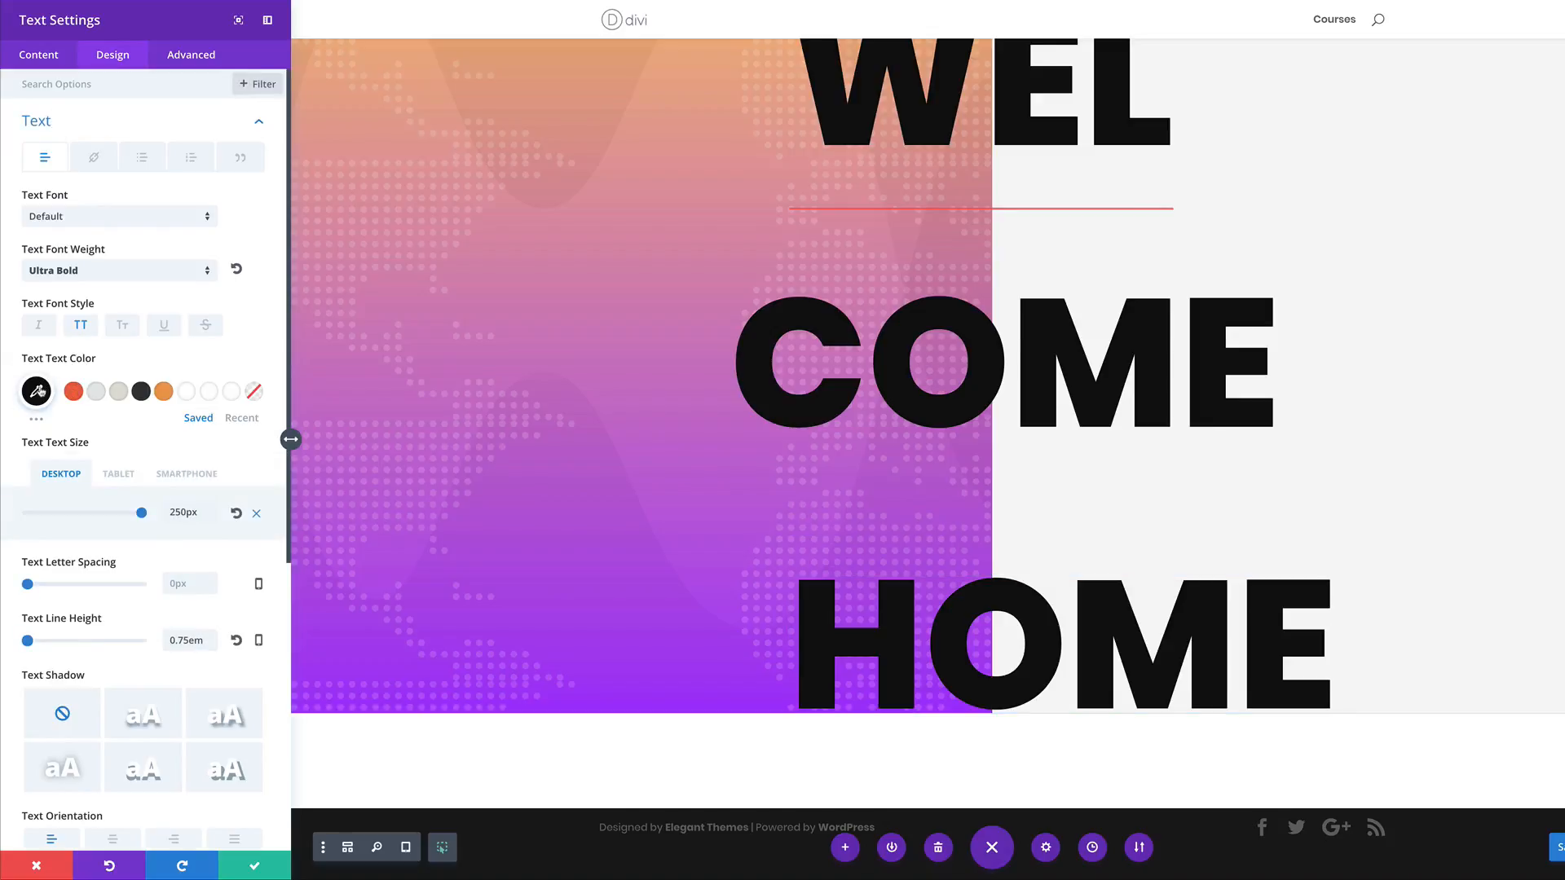
{"action": "left_click", "coordinate": [37, 391]}
{"action": "left_click_drag", "start_coordinate": [247, 399], "coordinate": [247, 412]}
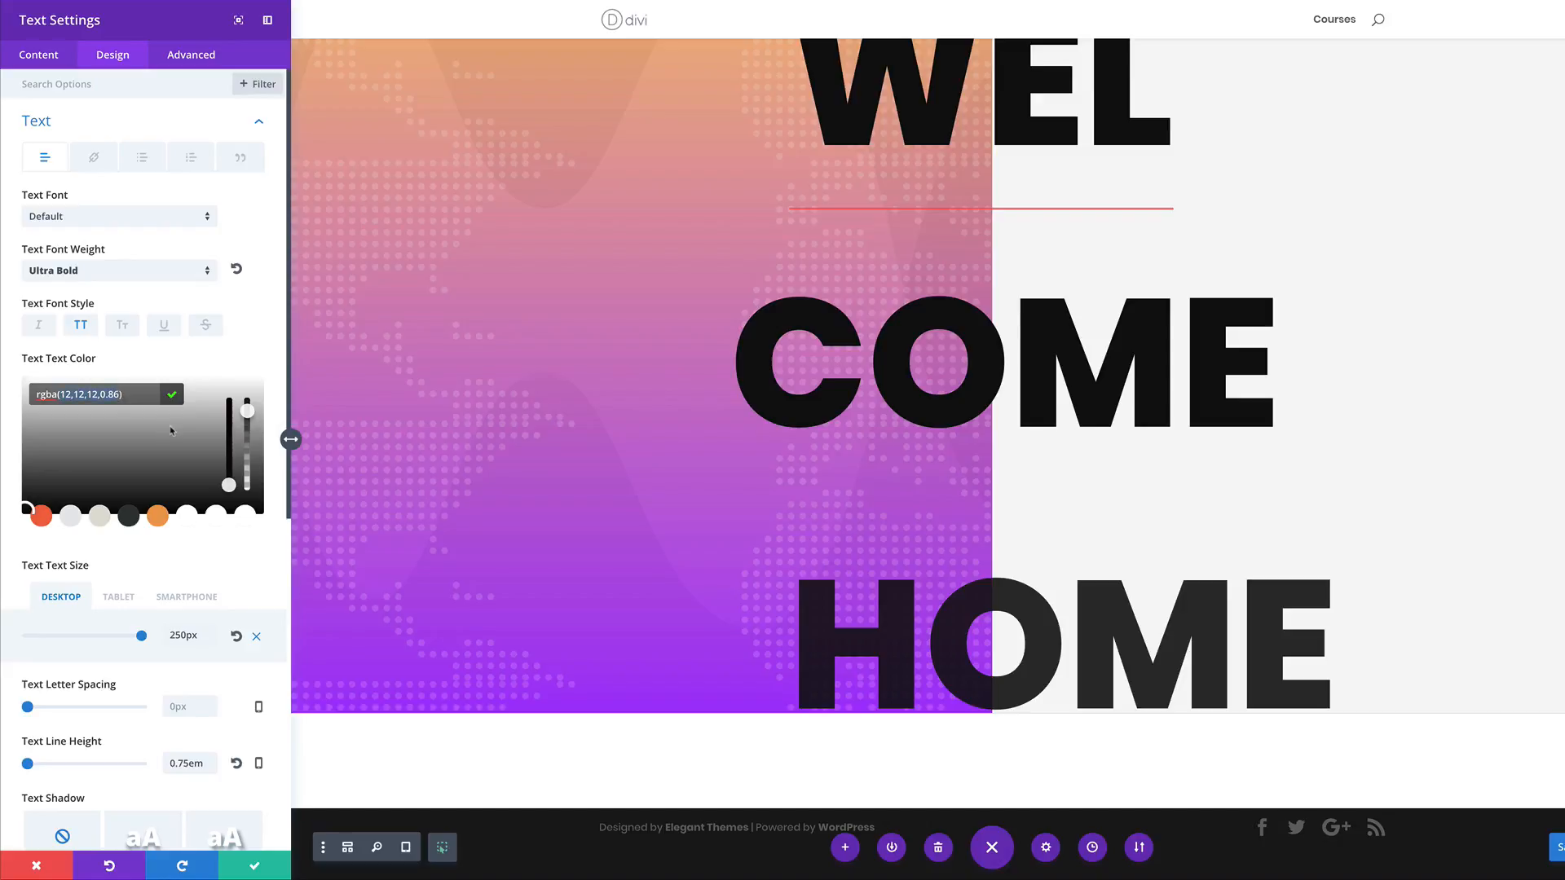
{"action": "type", "text": "0,0,0,0.19"}
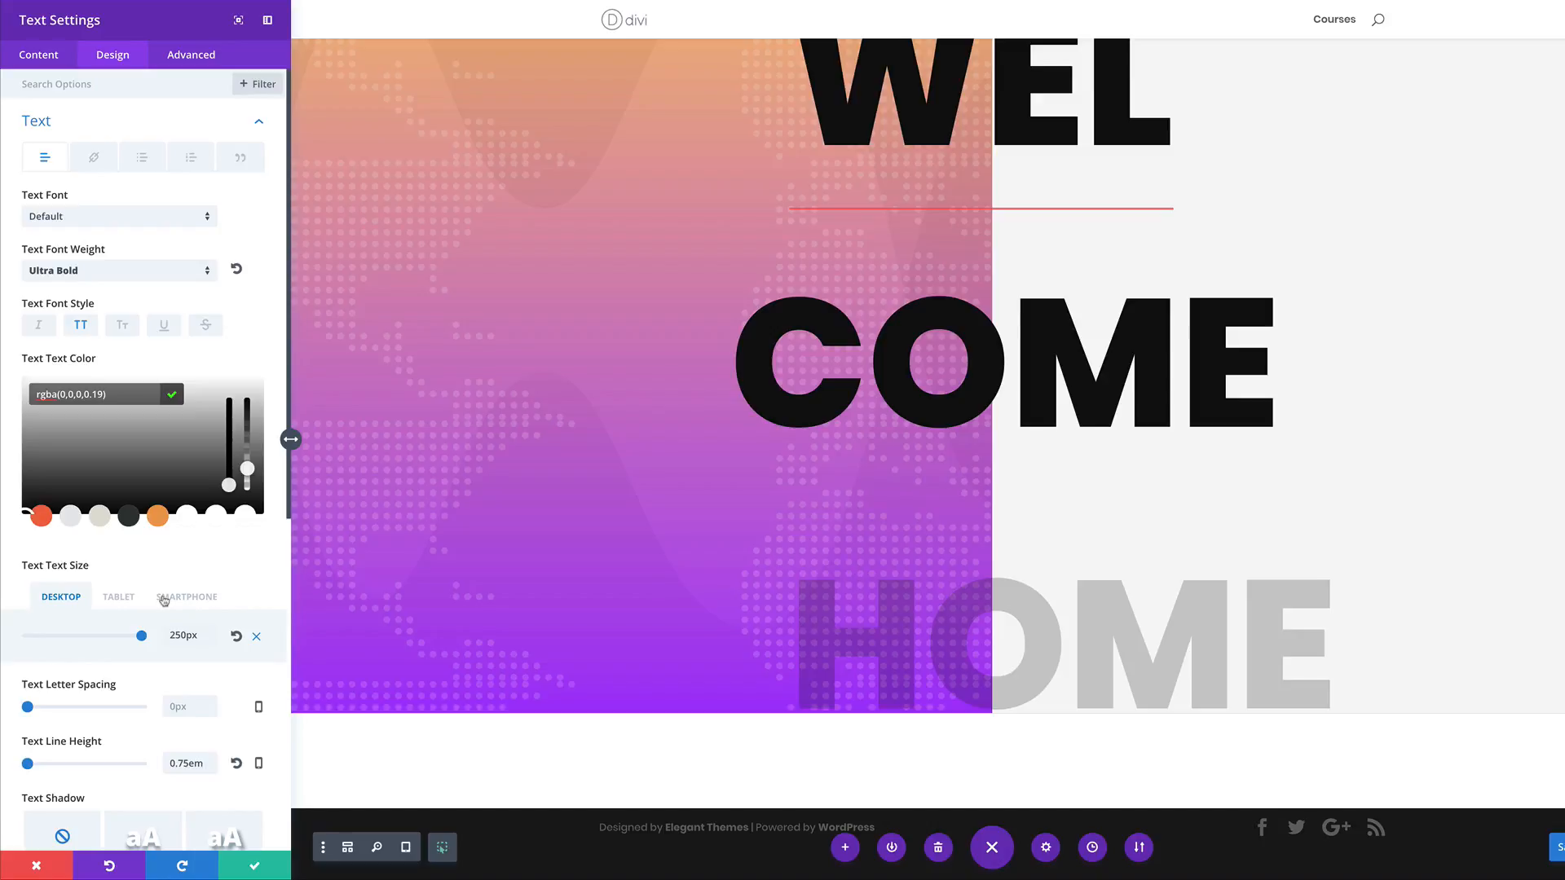
- Set the "home" module's desktop bottom margin to 200px and its left margin to -410px
{"action": "scroll", "coordinate": [163, 601], "scroll_direction": "down", "scroll_amount": 5}
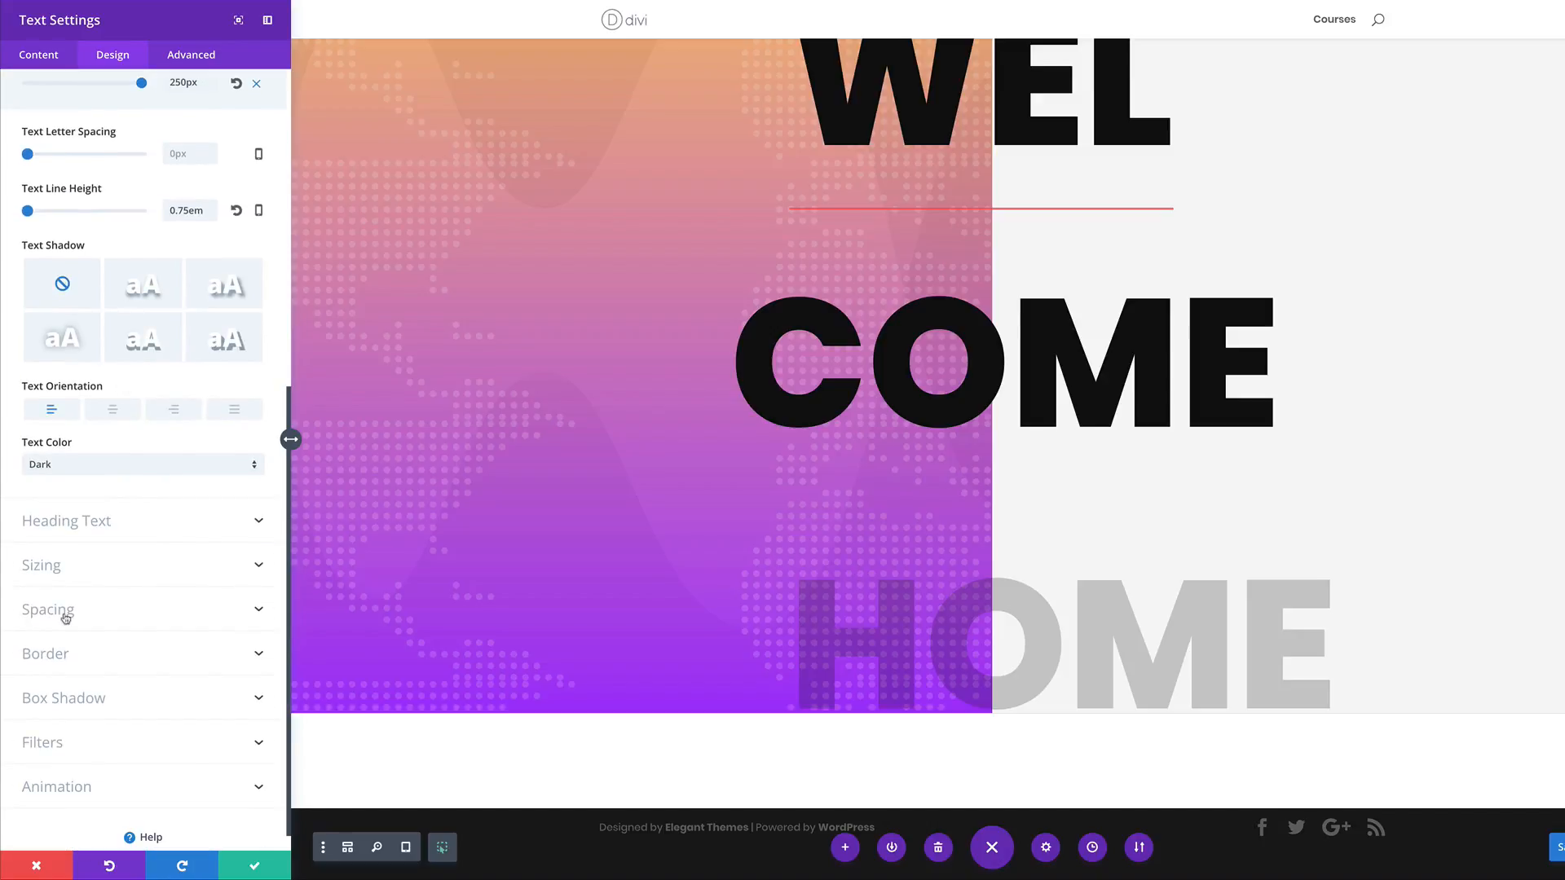
{"action": "left_click", "coordinate": [66, 617]}
{"action": "type", "text": "2"}
{"action": "type", "text": "00p"}
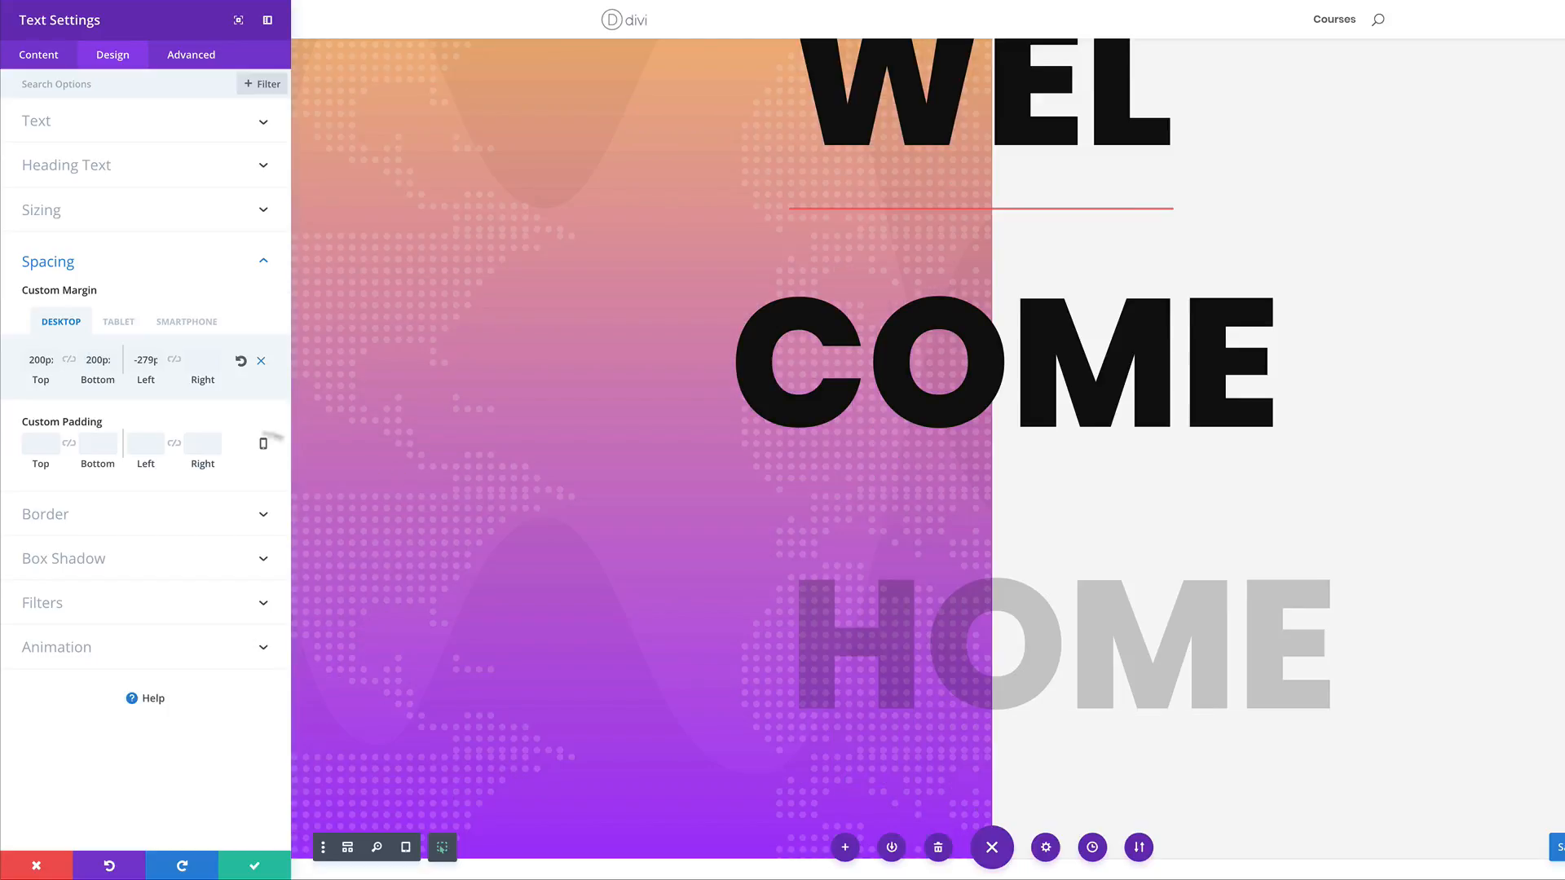
{"action": "double_click", "coordinate": [143, 360]}
{"action": "type", "text": "510"}
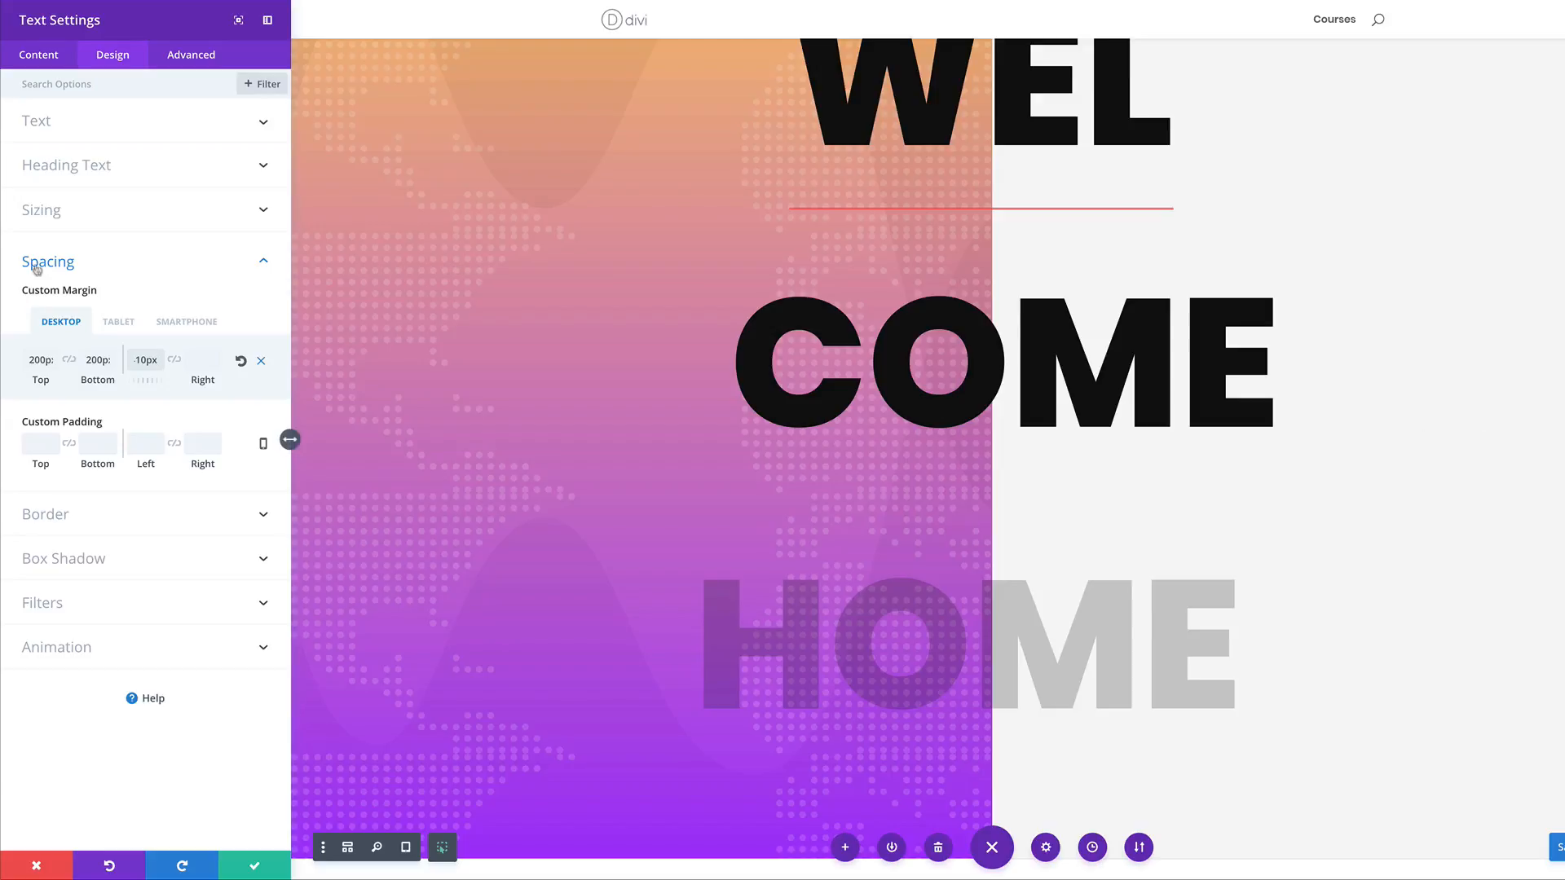
- Clear the "home" module's desktop top margin and save the settings
{"action": "left_click", "coordinate": [36, 361]}
{"action": "double_click", "coordinate": [37, 361]}
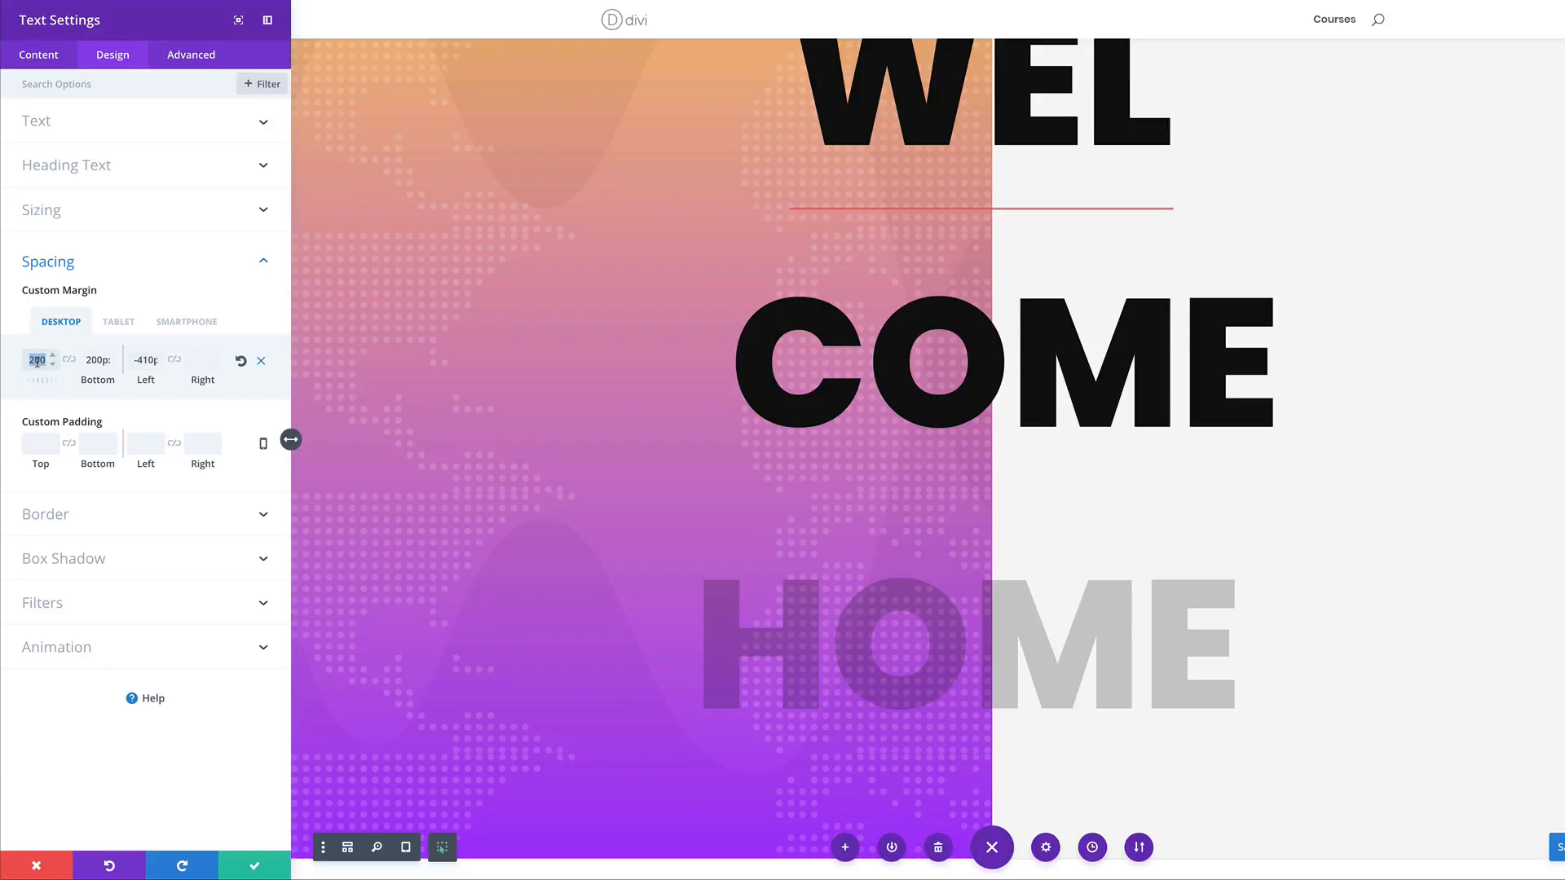
{"action": "key", "text": "BackSpace"}
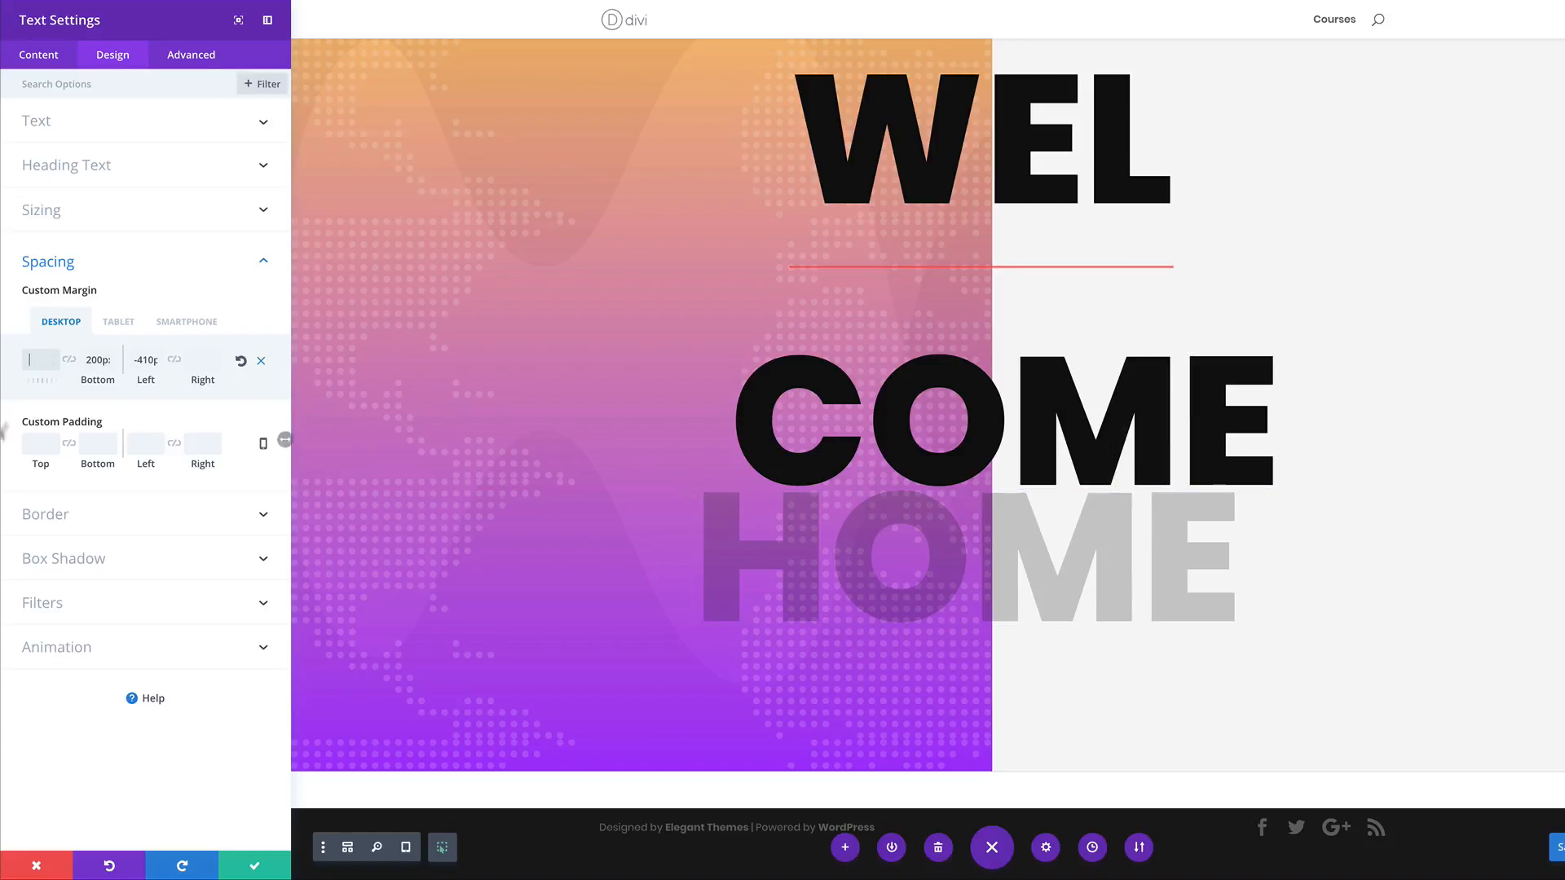
{"action": "left_click", "coordinate": [255, 866]}
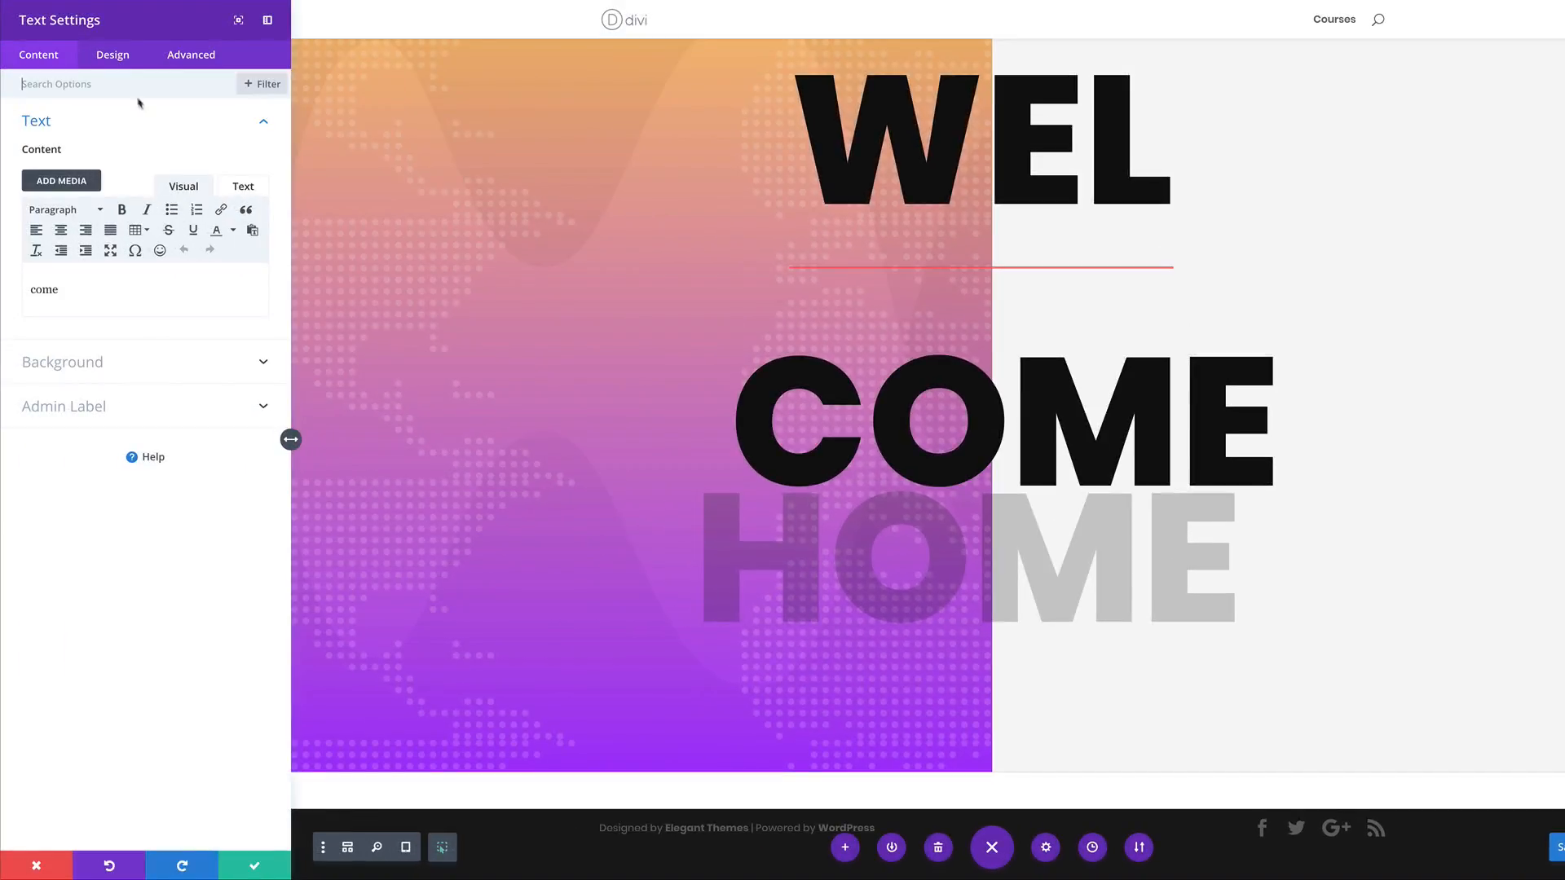
- Clear the desktop top margin of the "come" text module and save the settings
{"action": "left_click", "coordinate": [113, 55]}
{"action": "left_click", "coordinate": [51, 259]}
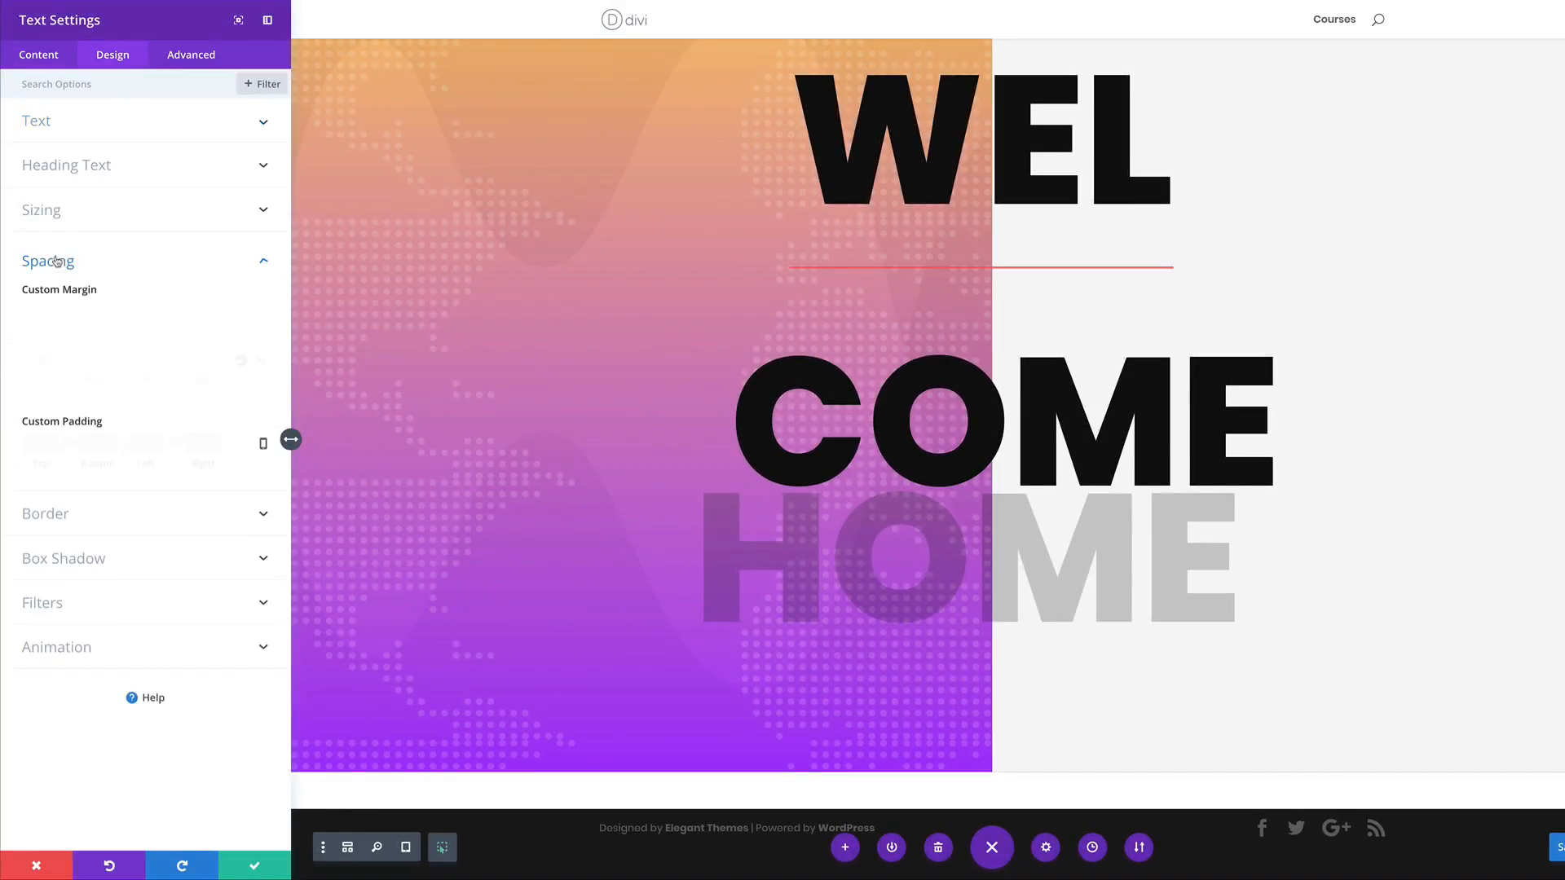
{"action": "double_click", "coordinate": [37, 358]}
{"action": "key", "text": "BackSpace"}
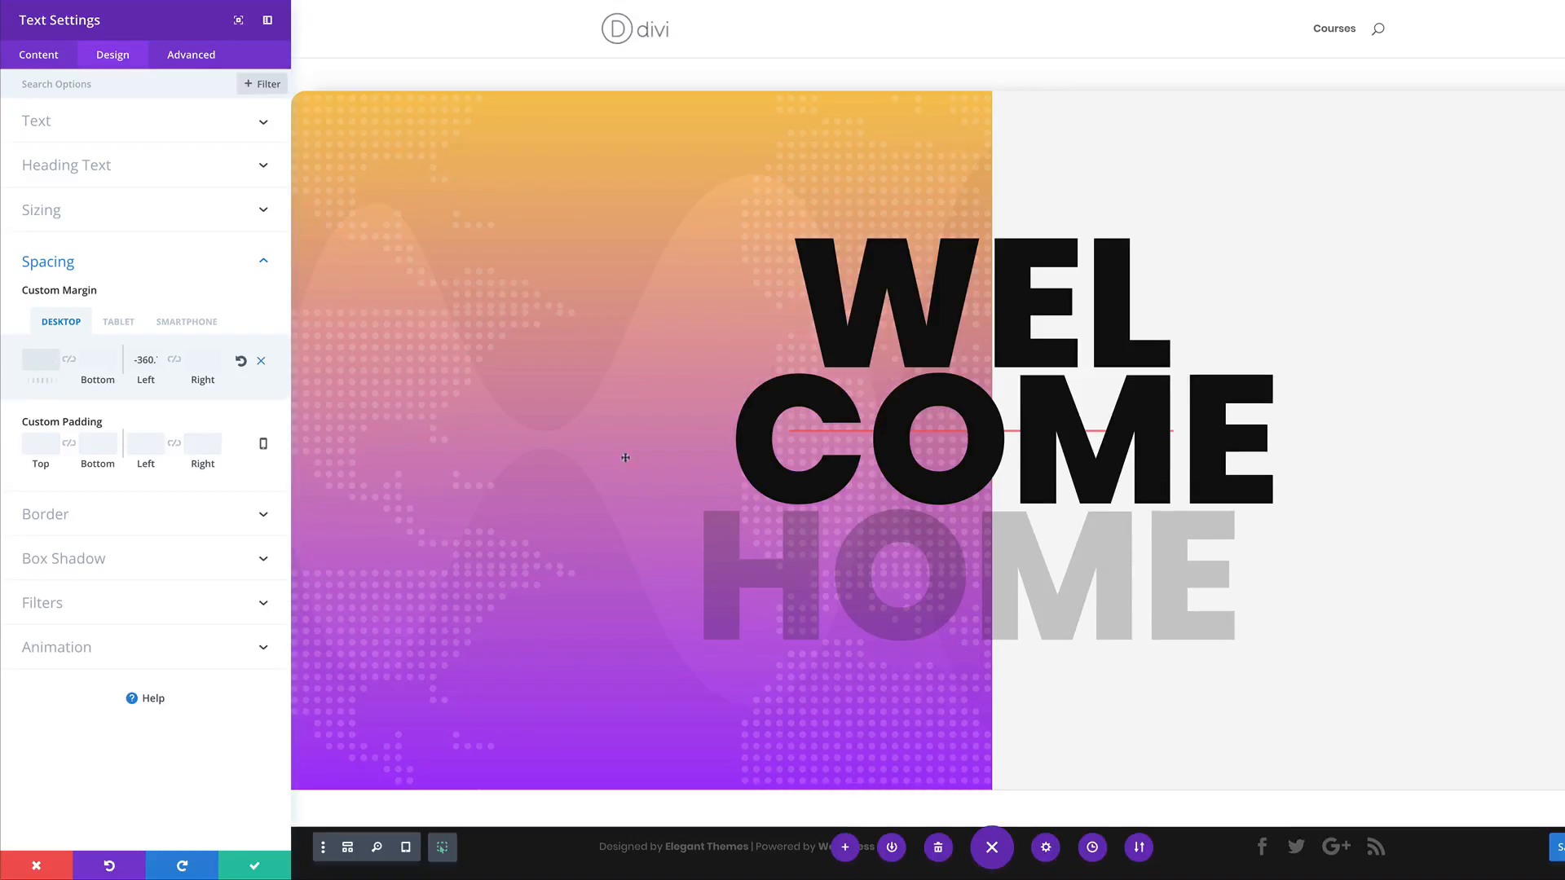
{"action": "left_click", "coordinate": [258, 865]}
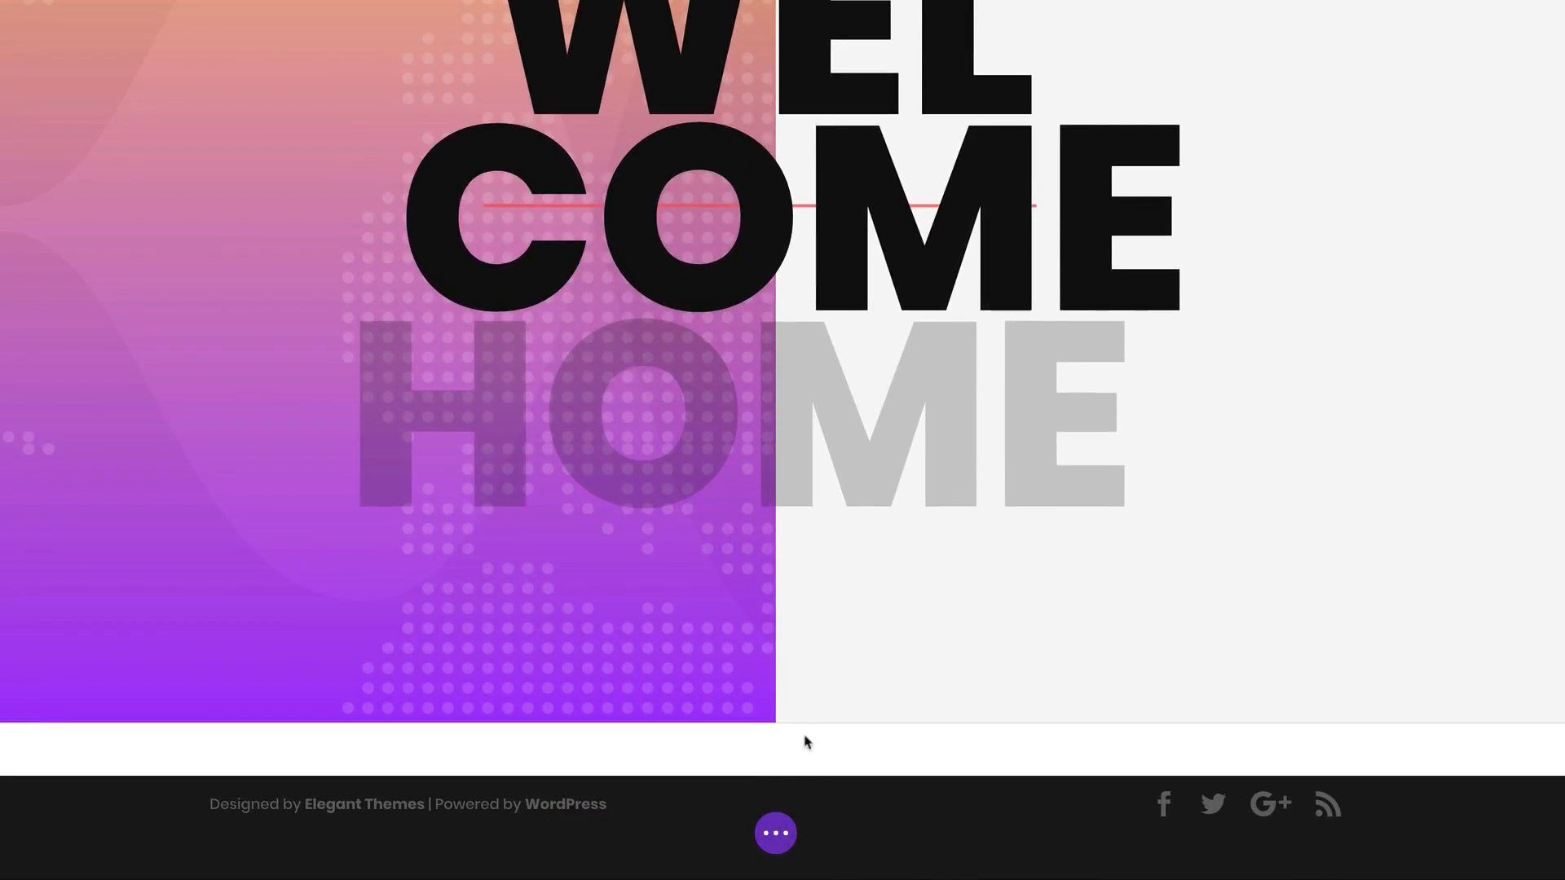
- Switch the page to wireframe view and add a new regular section below the existing one
{"action": "left_click", "coordinate": [775, 833]}
{"action": "left_click", "coordinate": [81, 833]}
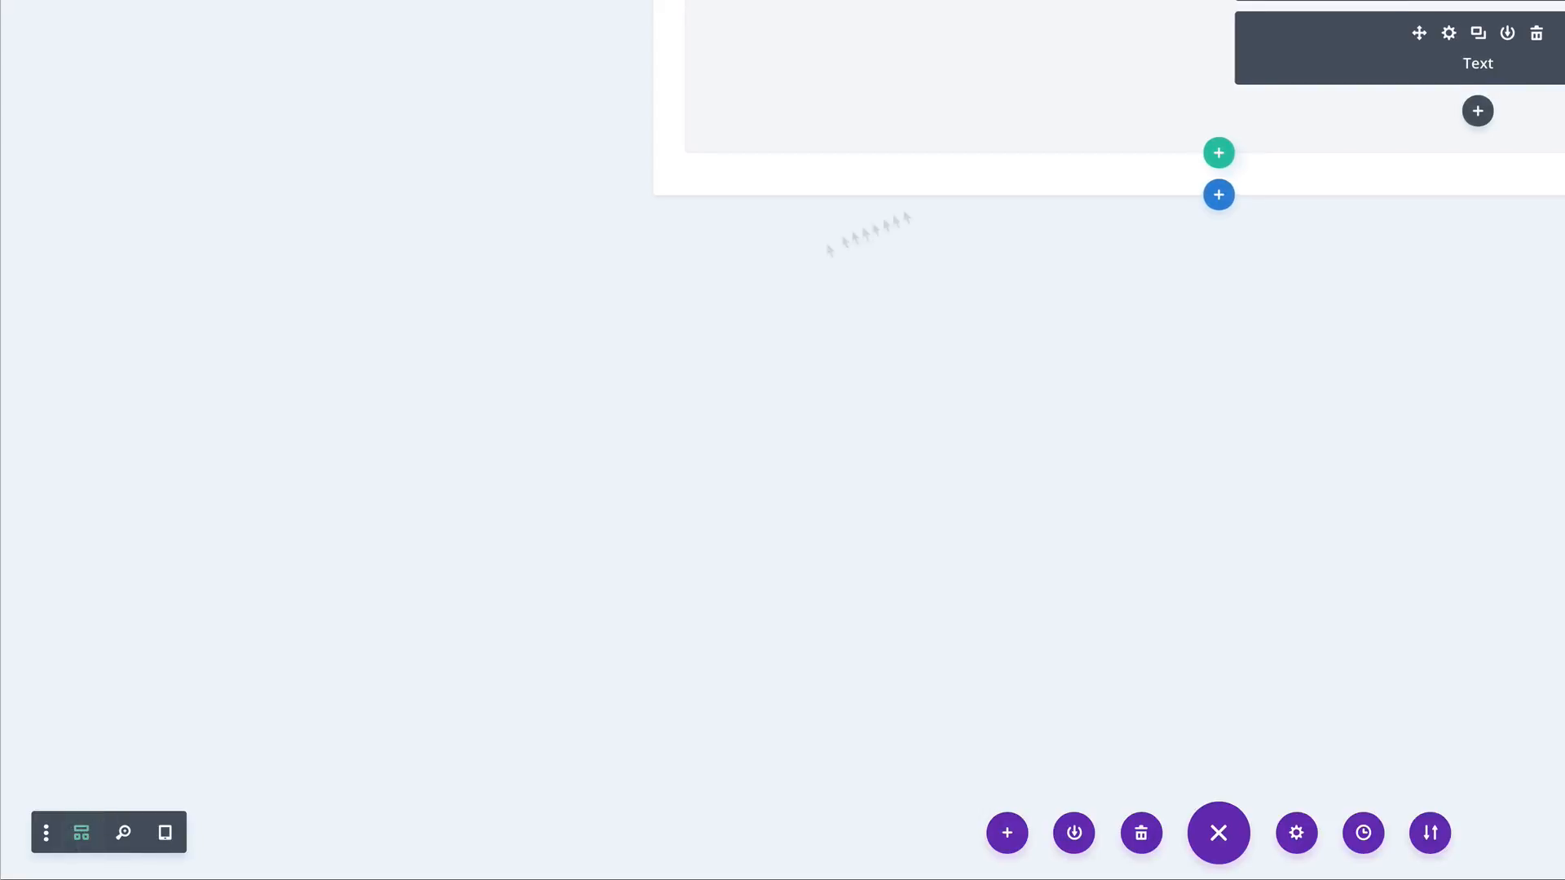
{"action": "left_click", "coordinate": [1218, 194]}
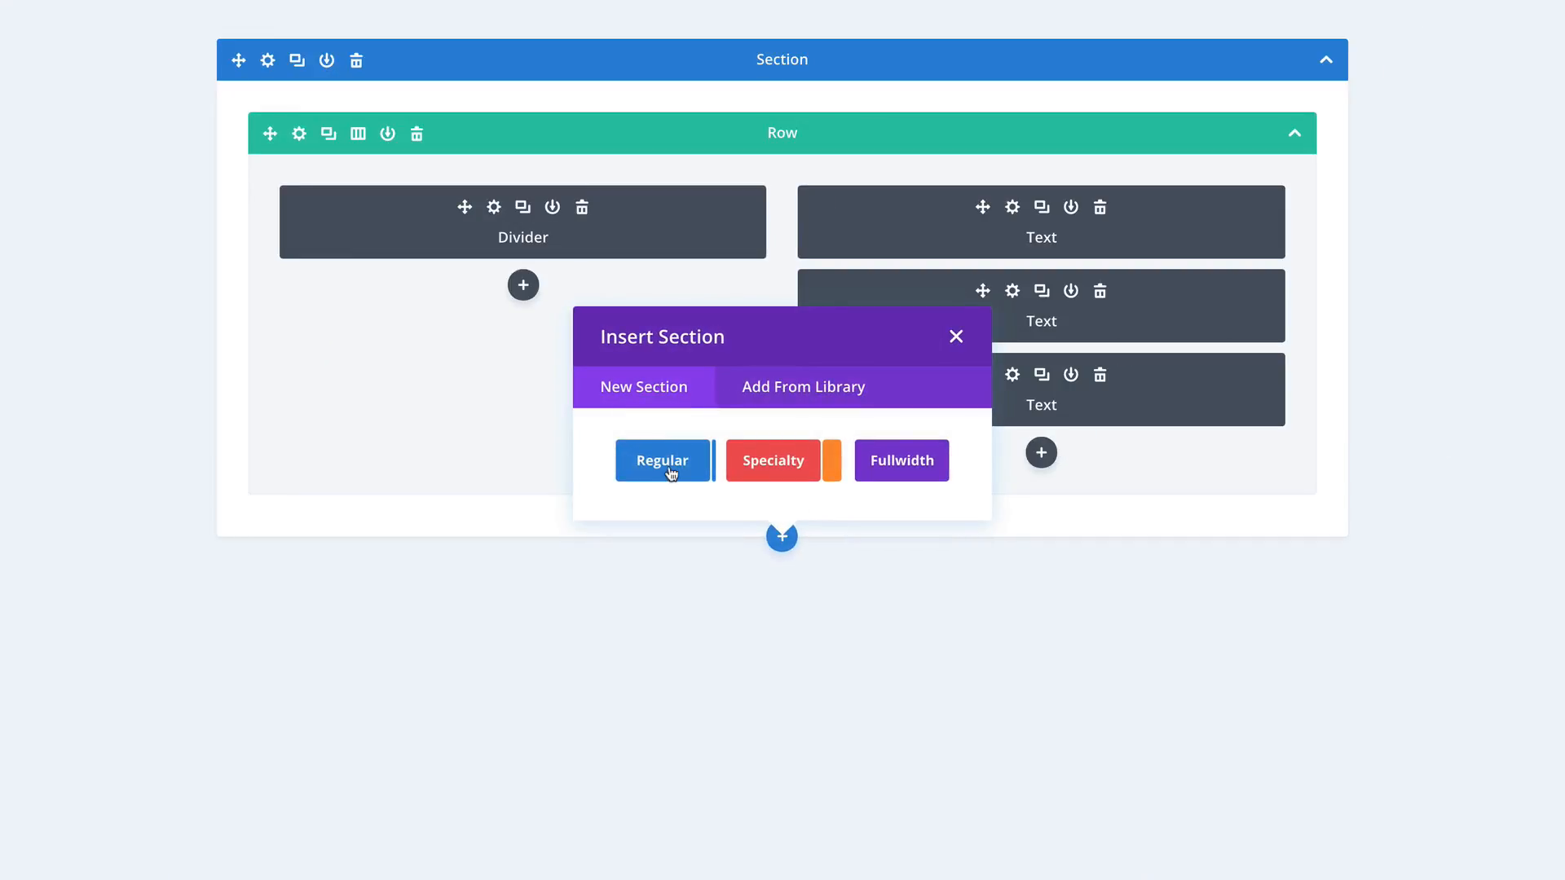
{"action": "left_click", "coordinate": [671, 472]}
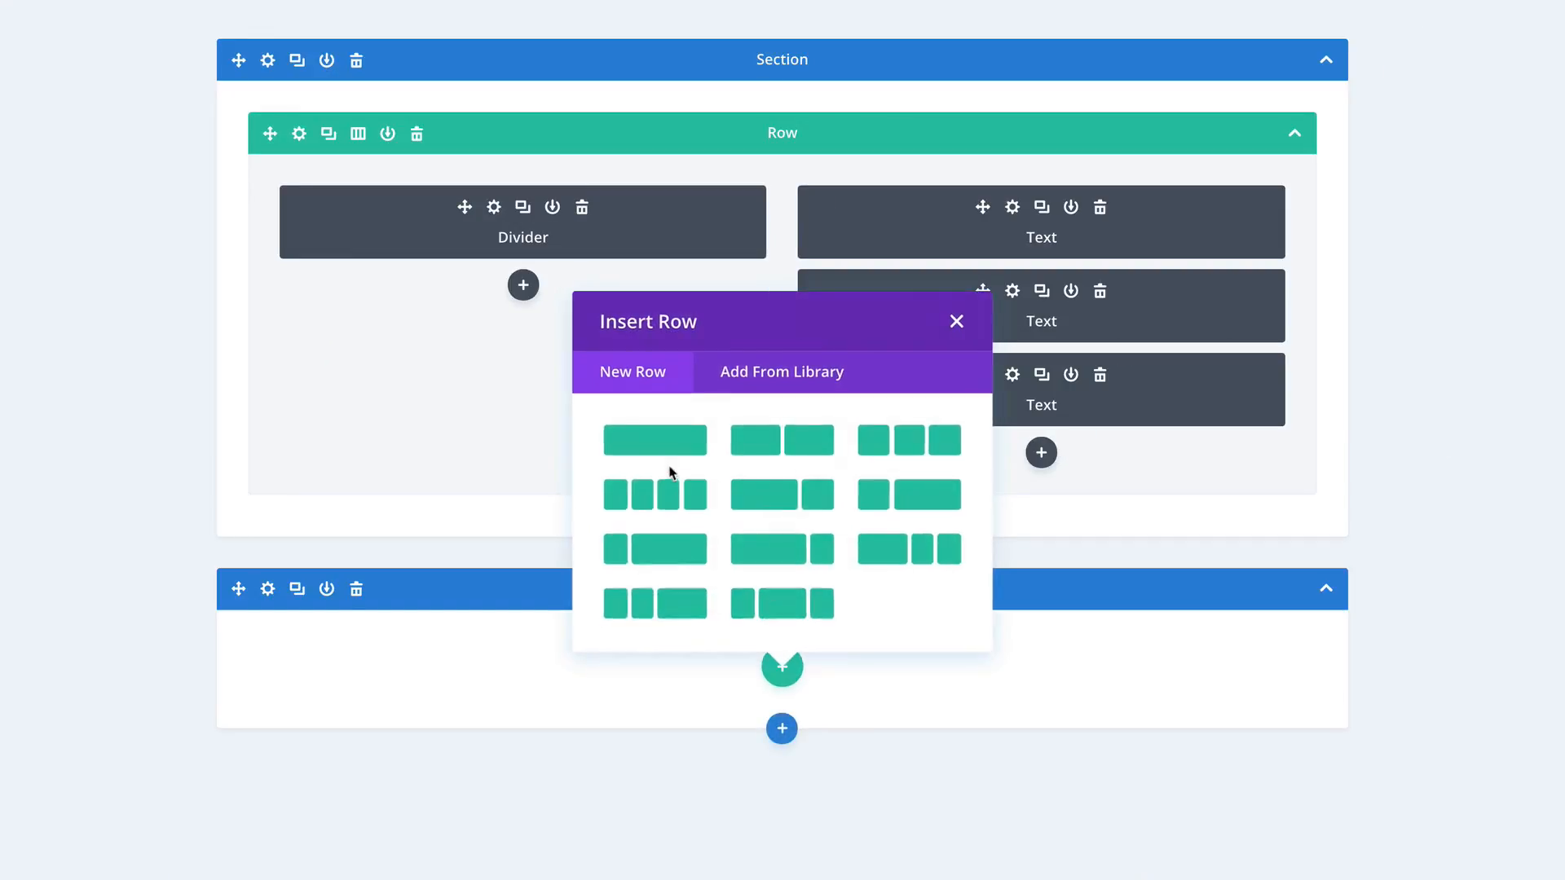
- Dismiss the row insertion and set the new second section's custom margin to 50px on all four sides
{"action": "left_click", "coordinate": [956, 322]}
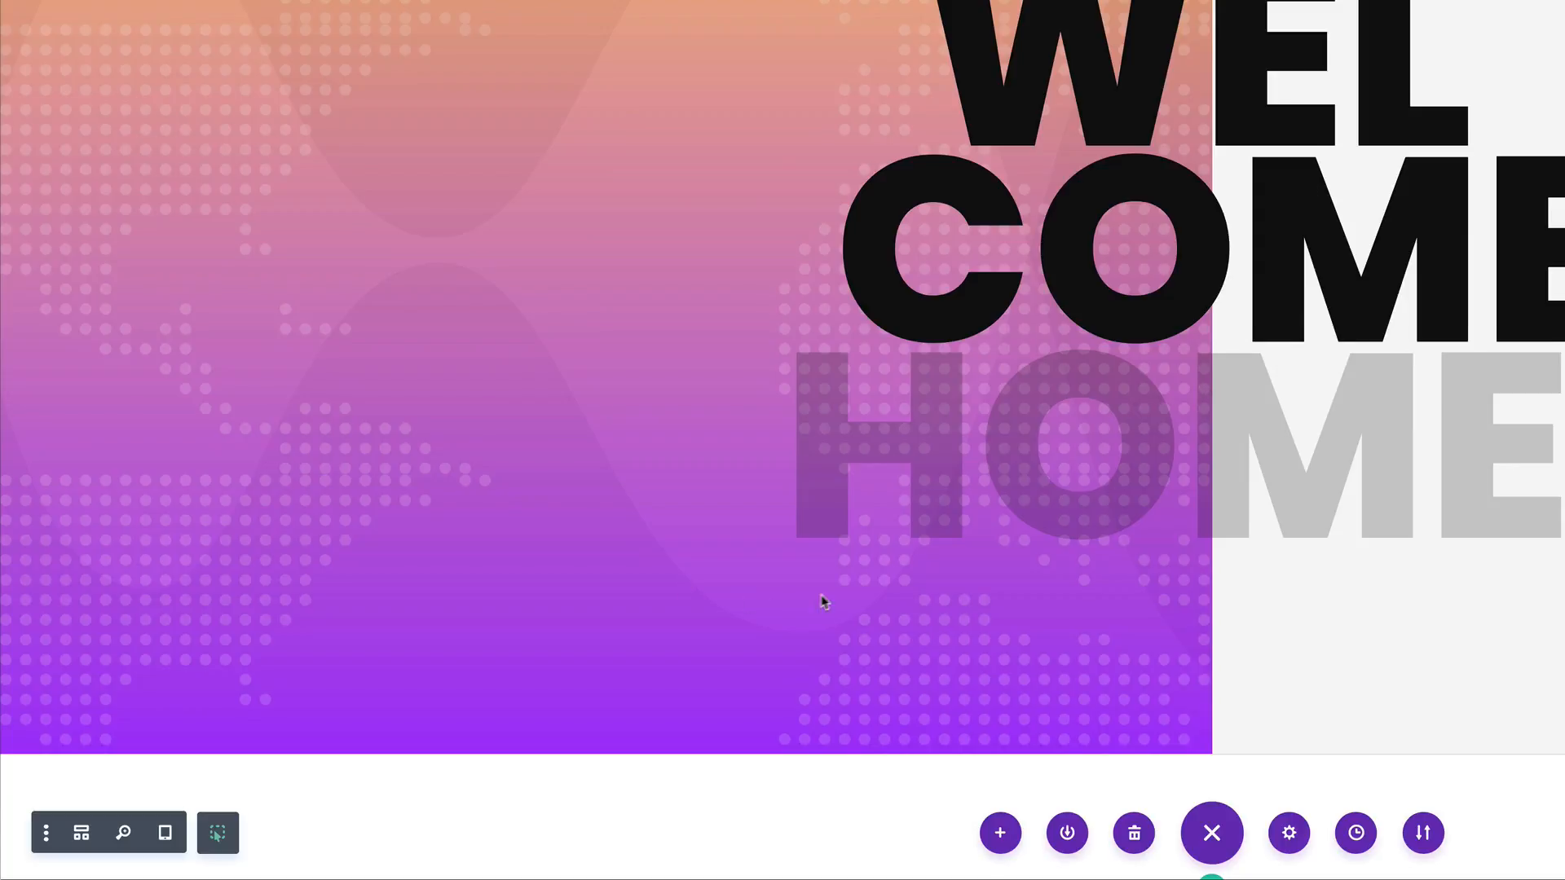
{"action": "scroll", "coordinate": [823, 601], "scroll_direction": "down", "scroll_amount": 2}
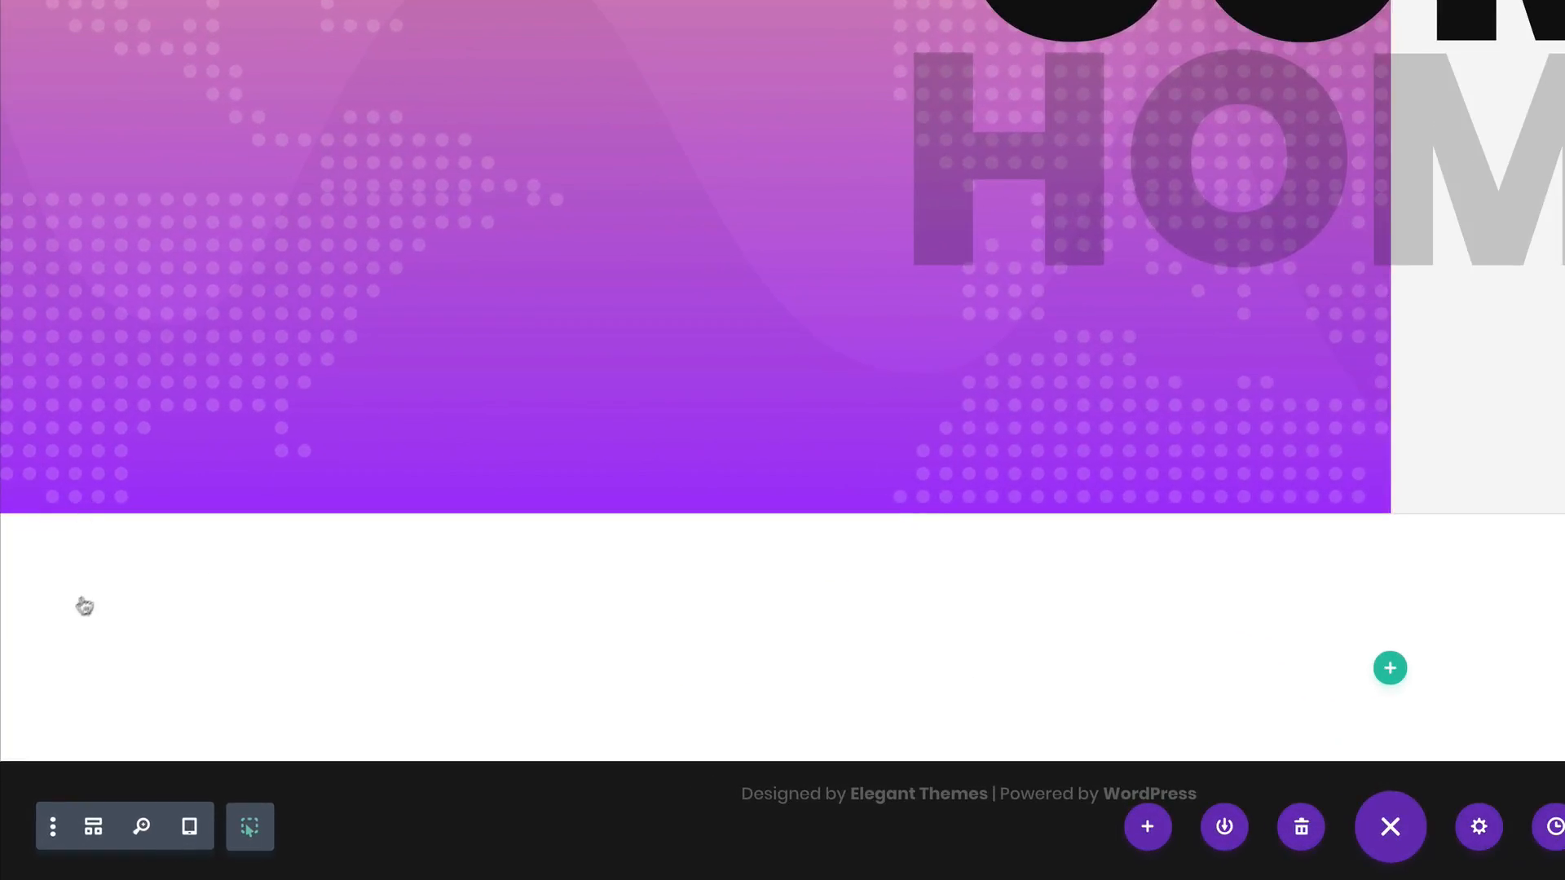
{"action": "left_click", "coordinate": [61, 602]}
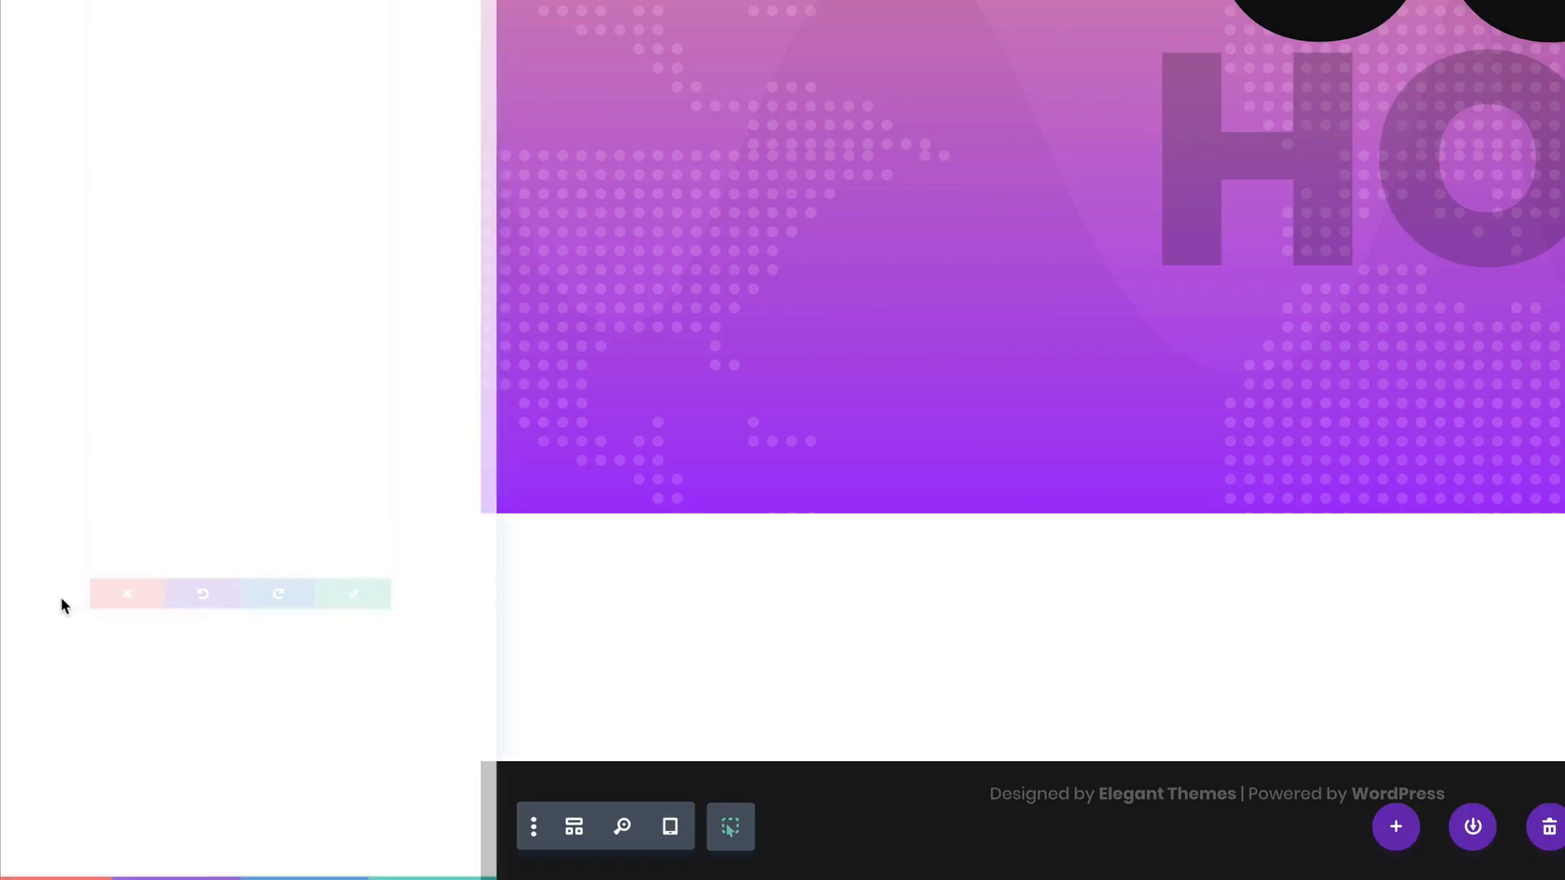
{"action": "left_click", "coordinate": [122, 59]}
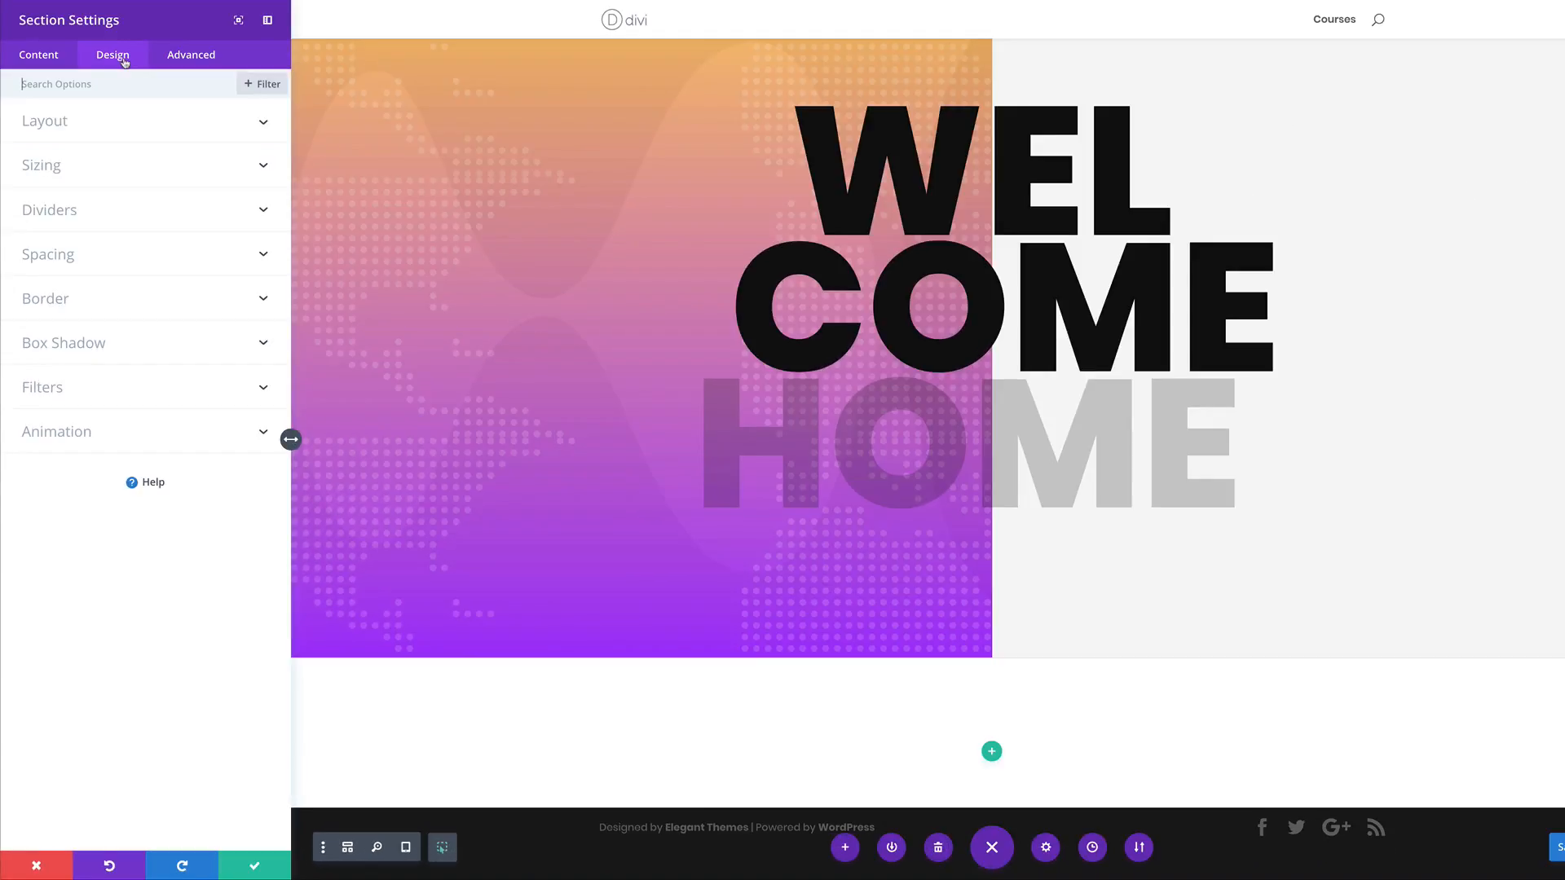
{"action": "left_click", "coordinate": [70, 255]}
{"action": "left_click", "coordinate": [39, 312]}
{"action": "left_click", "coordinate": [70, 310]}
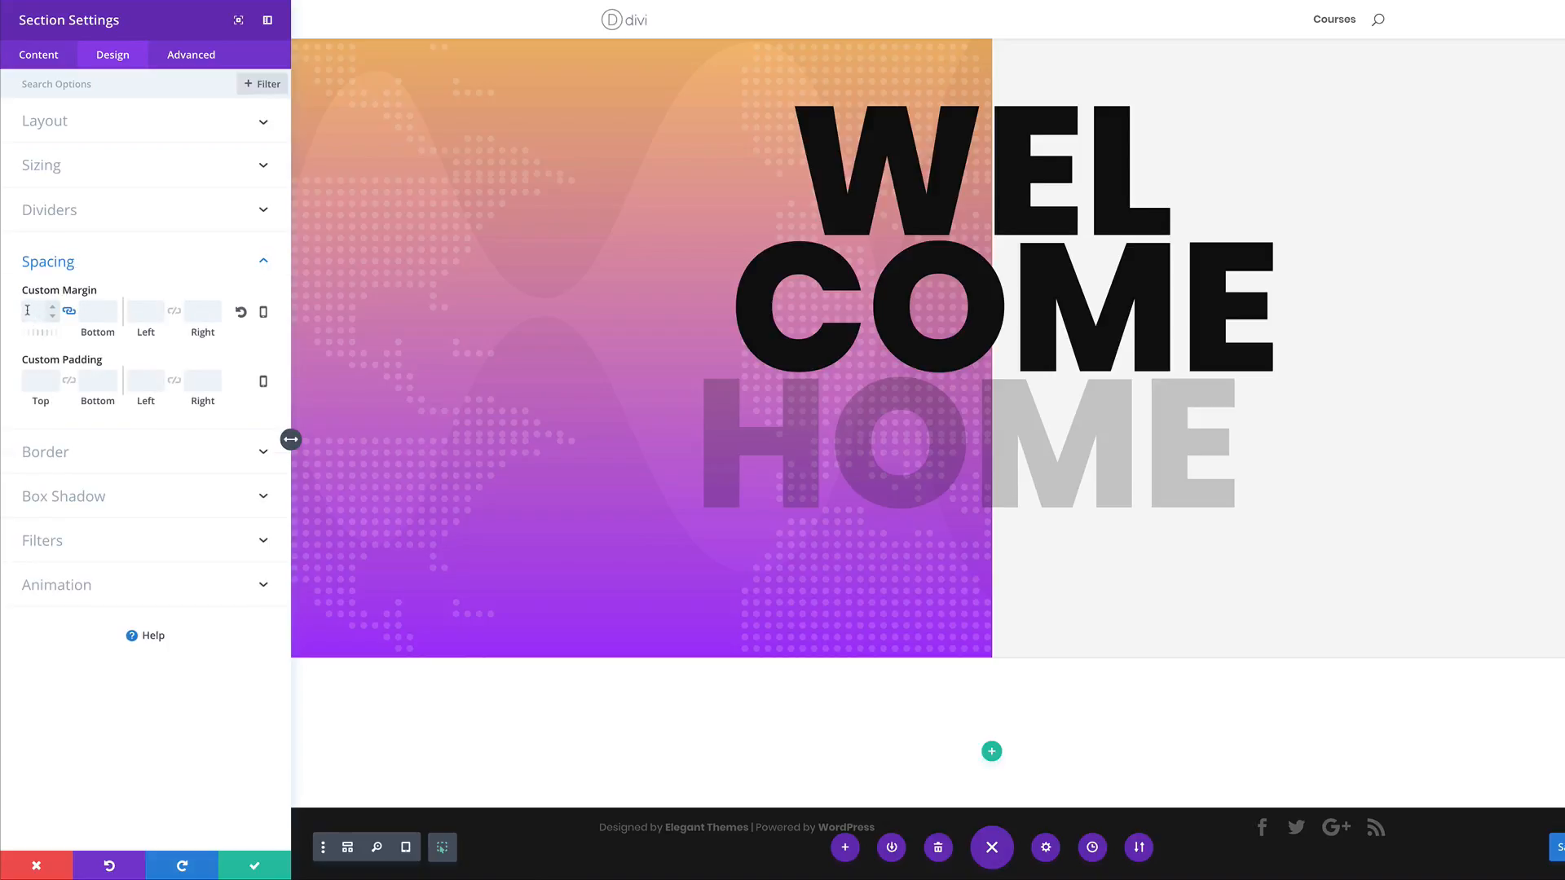
{"action": "type", "text": "50px"}
{"action": "left_click", "coordinate": [176, 313]}
{"action": "left_click", "coordinate": [145, 313]}
{"action": "type", "text": "50px"}
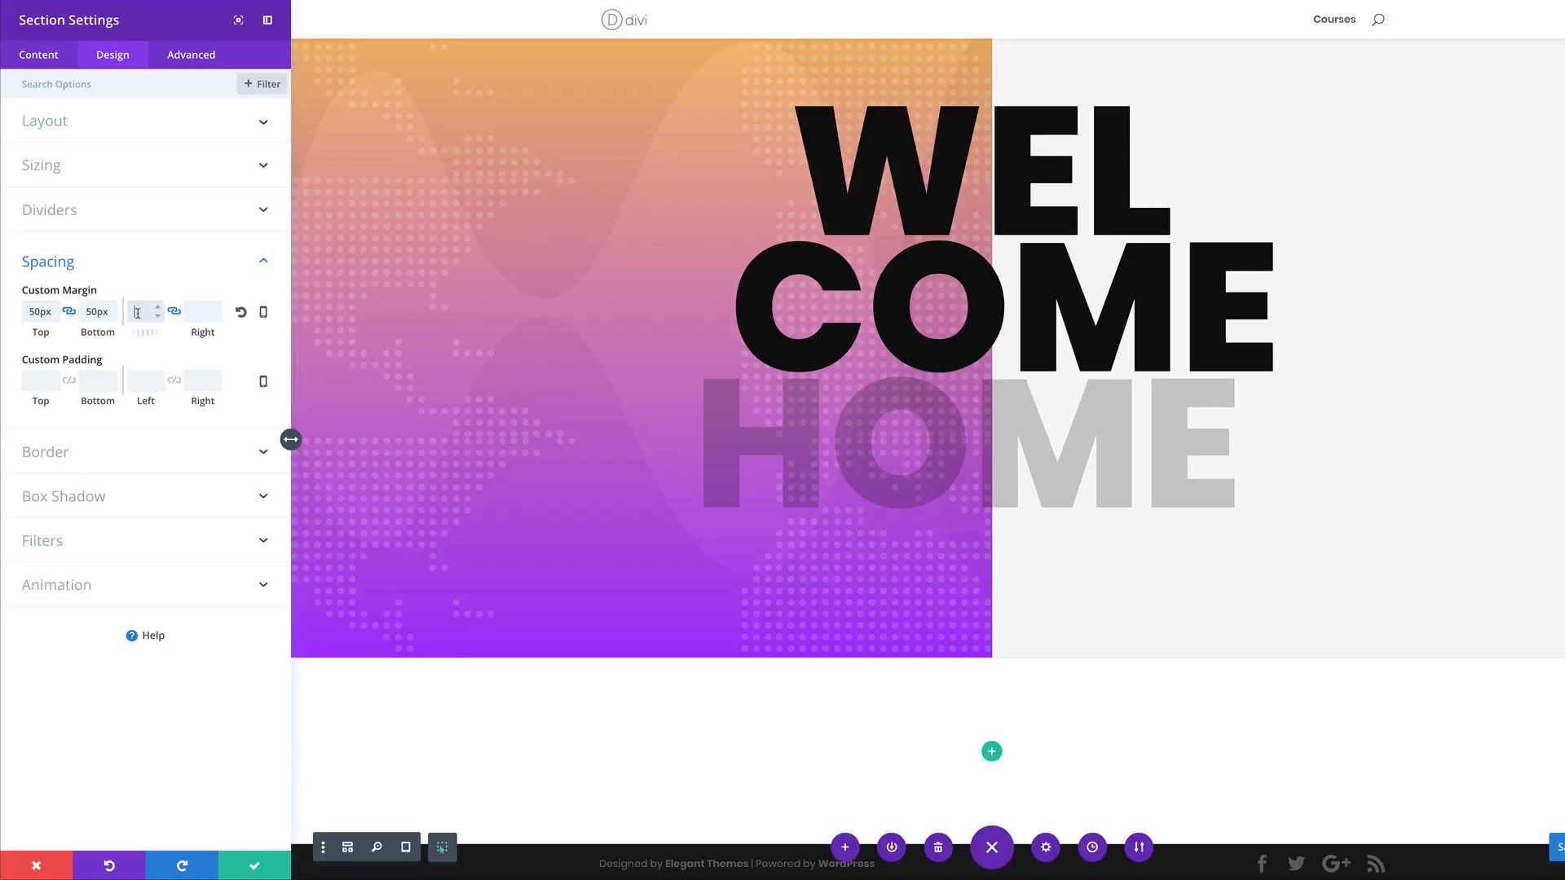
- Set the section's custom padding to 0px on all sides and round its two bottom corners to 20px
{"action": "left_click", "coordinate": [70, 383]}
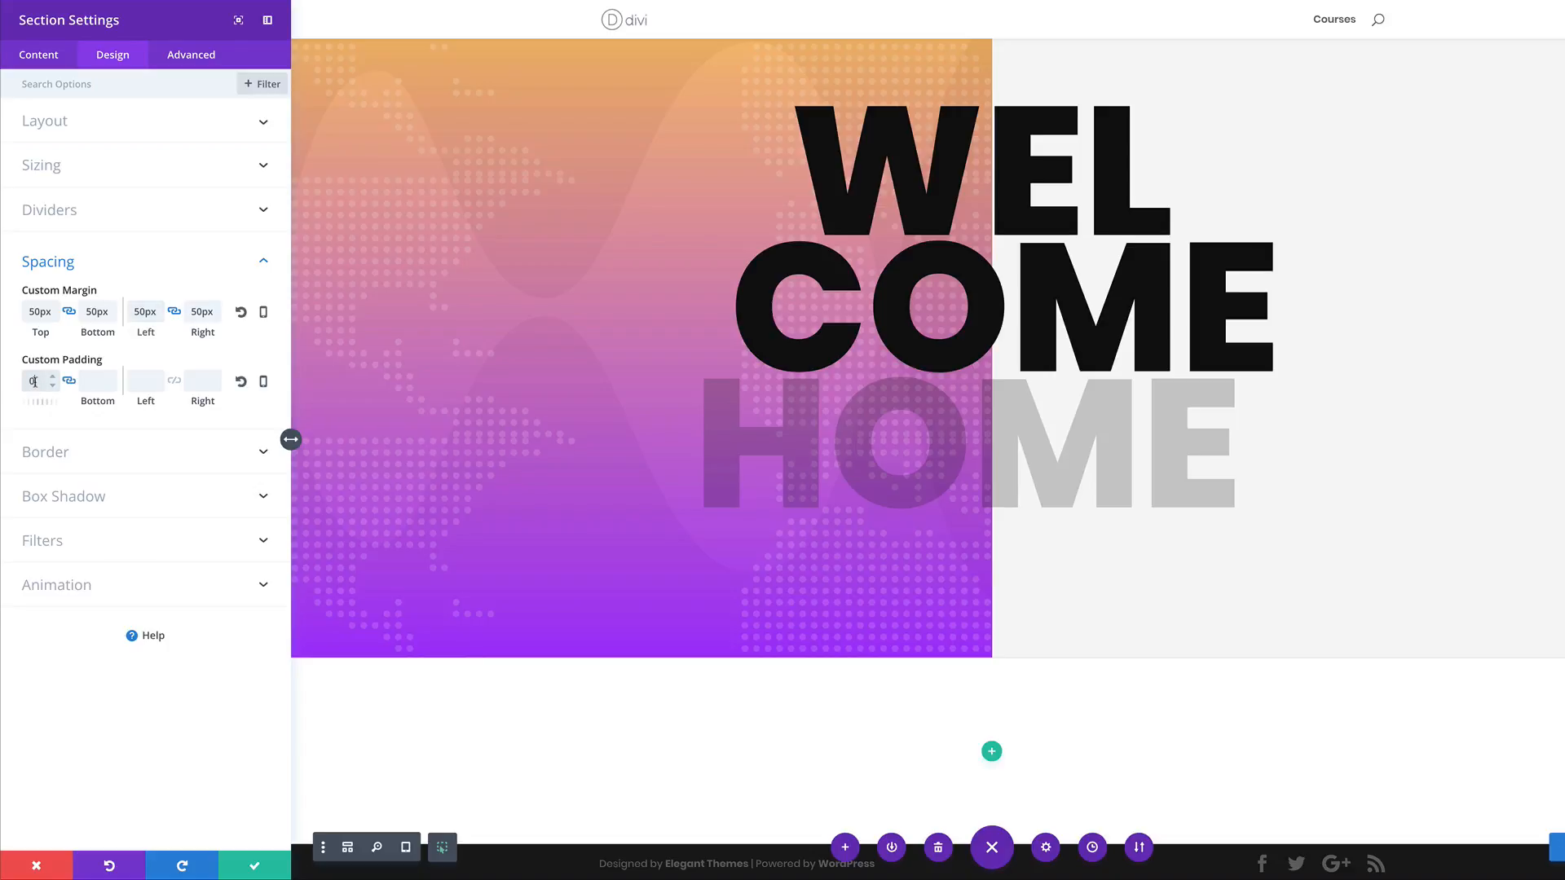
{"action": "left_click", "coordinate": [173, 380]}
{"action": "left_click", "coordinate": [141, 381]}
{"action": "type", "text": "0"}
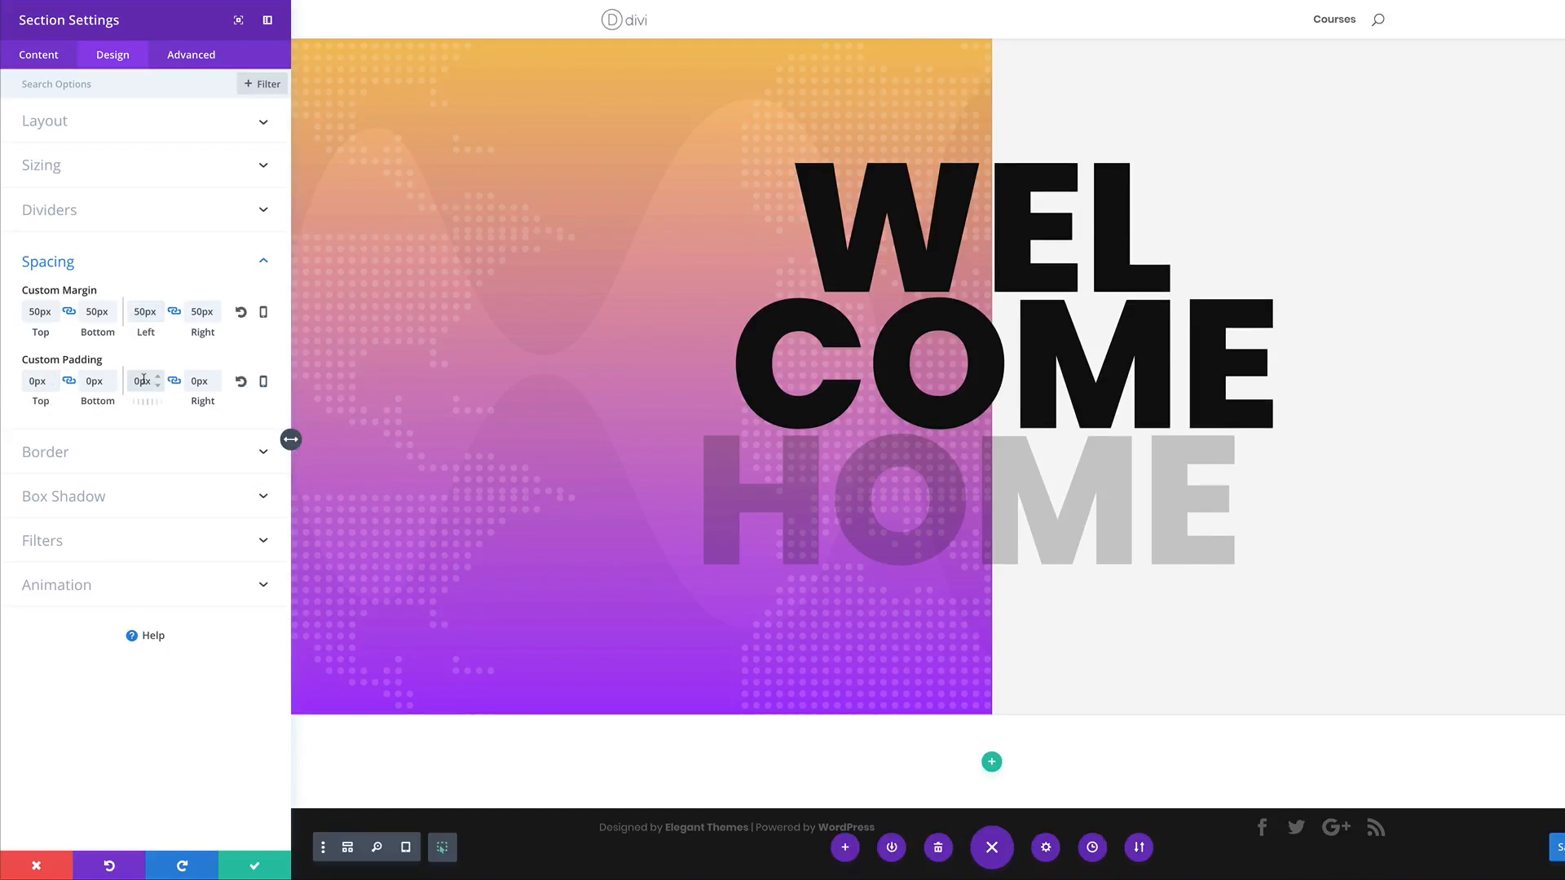
{"action": "left_click", "coordinate": [57, 452]}
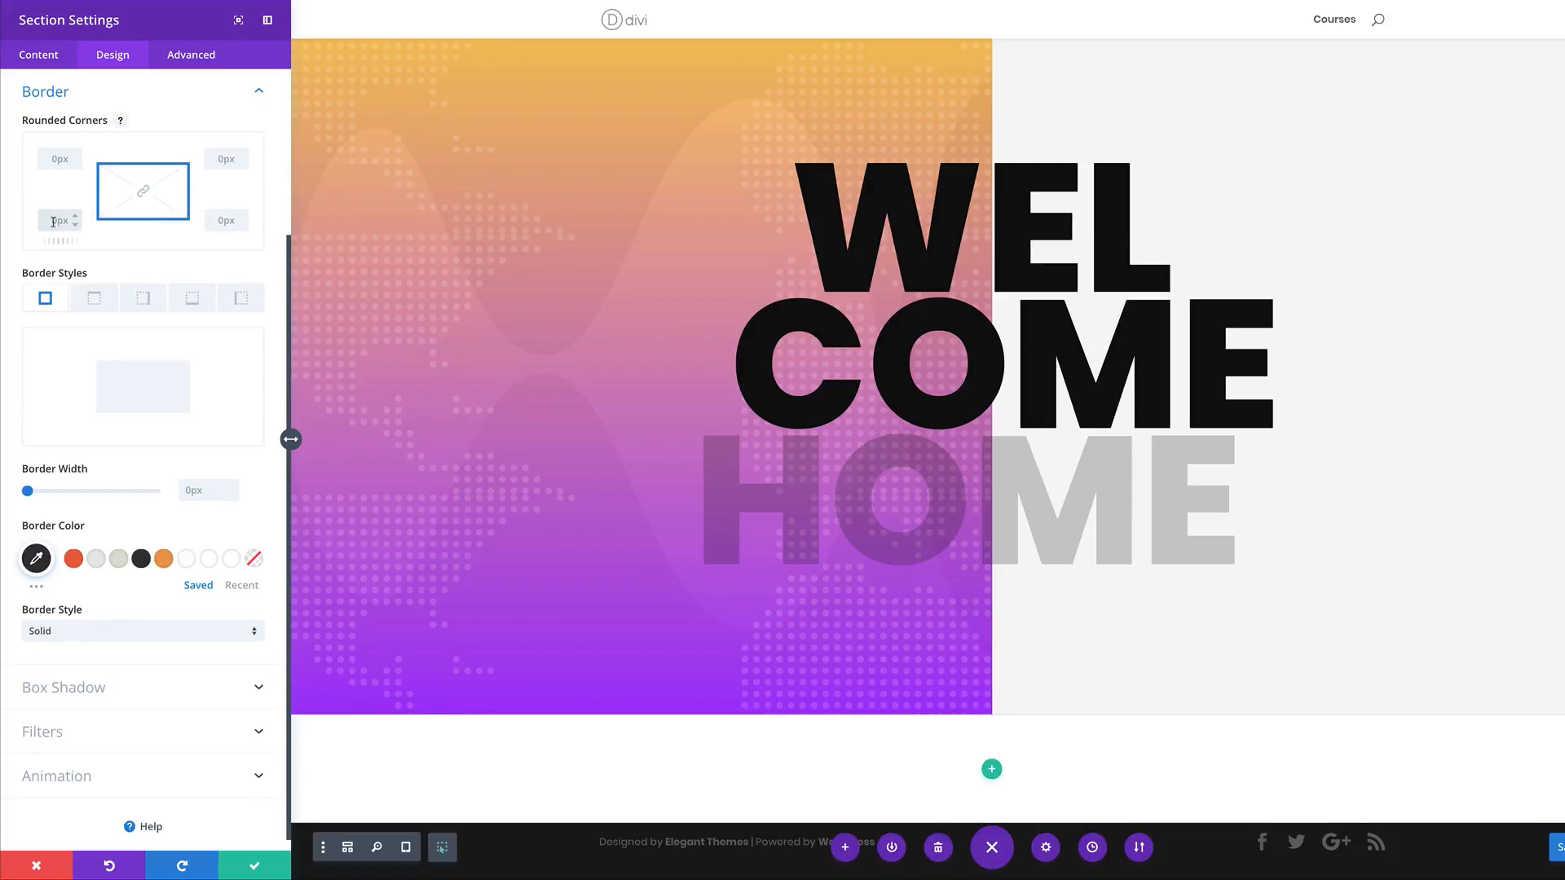
{"action": "left_click", "coordinate": [226, 220]}
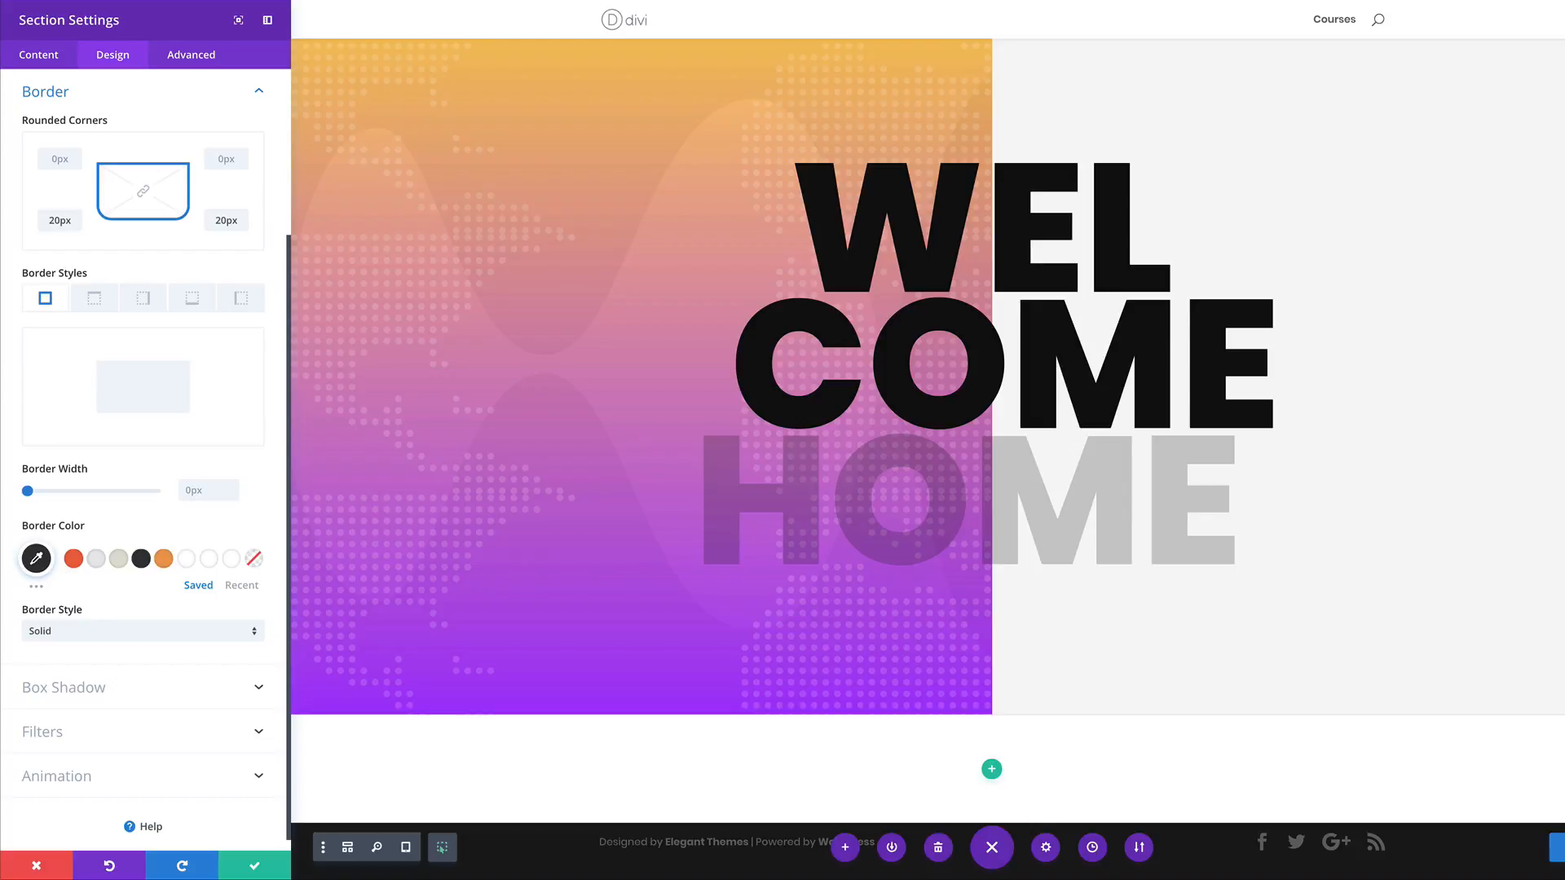
- Give the section the first box shadow preset with 47px horizontal position, 37px blur and color rgba(0,0,0,0.3), and save the settings
{"action": "left_click", "coordinate": [85, 689]}
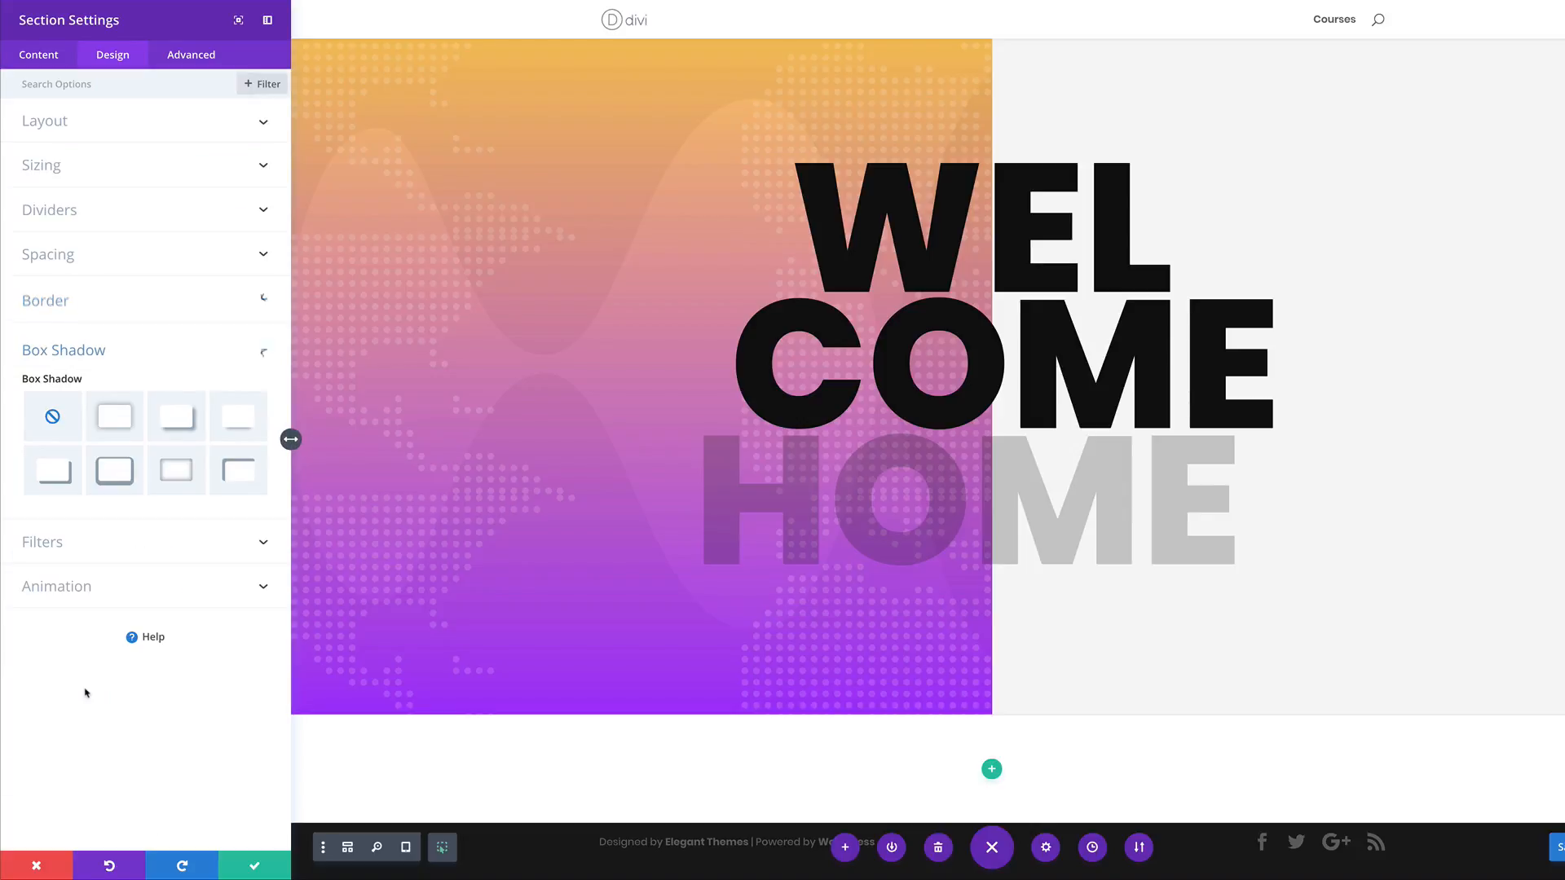
{"action": "left_click", "coordinate": [116, 418]}
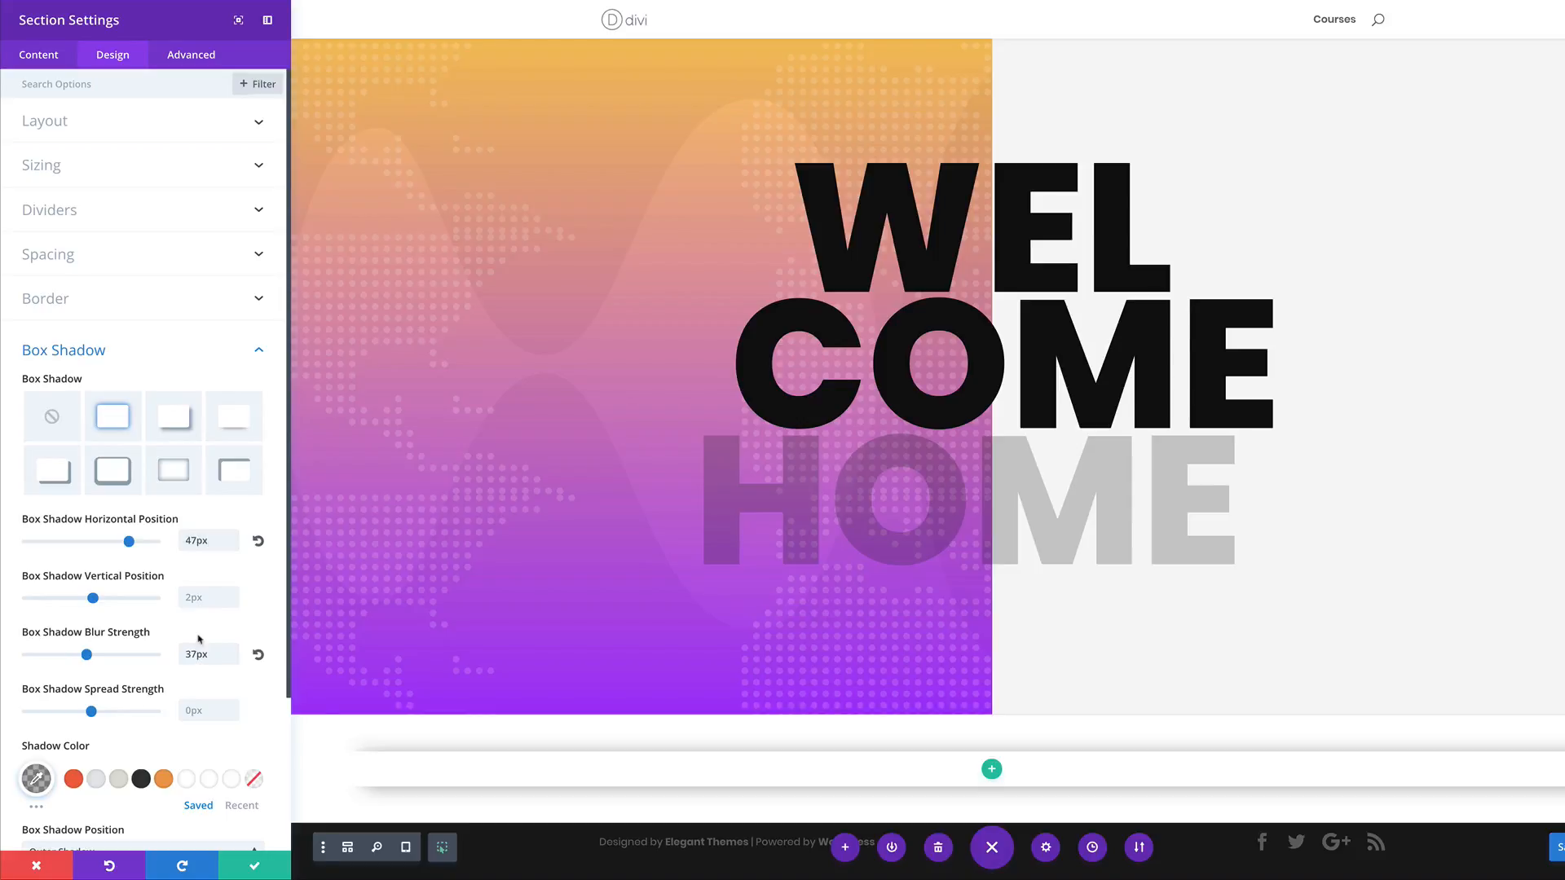
{"action": "scroll", "coordinate": [248, 613], "scroll_direction": "down", "scroll_amount": 4}
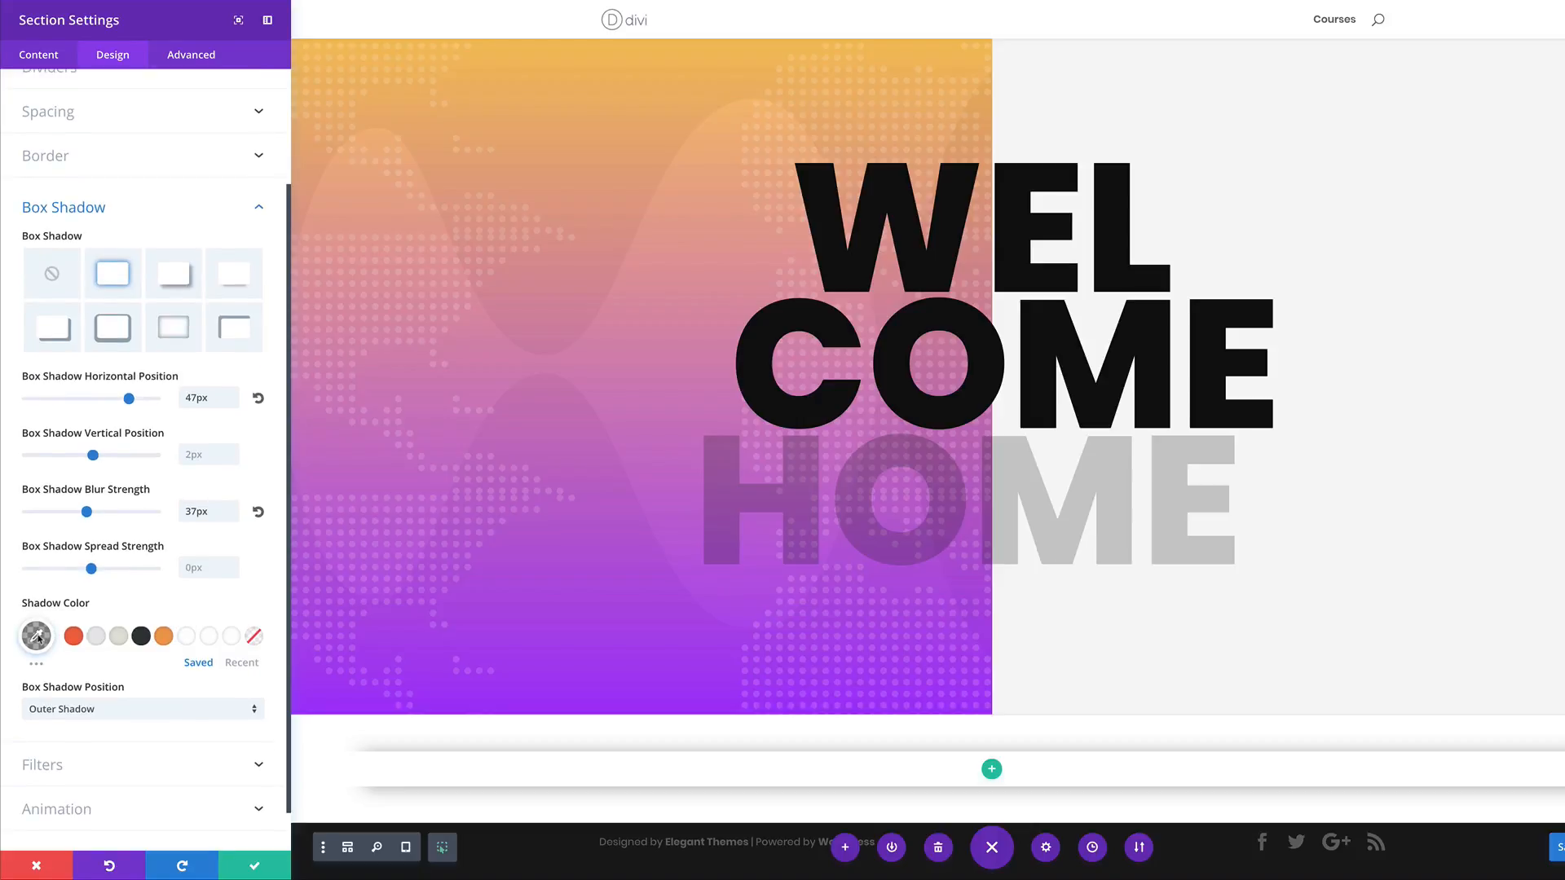
{"action": "left_click", "coordinate": [36, 637]}
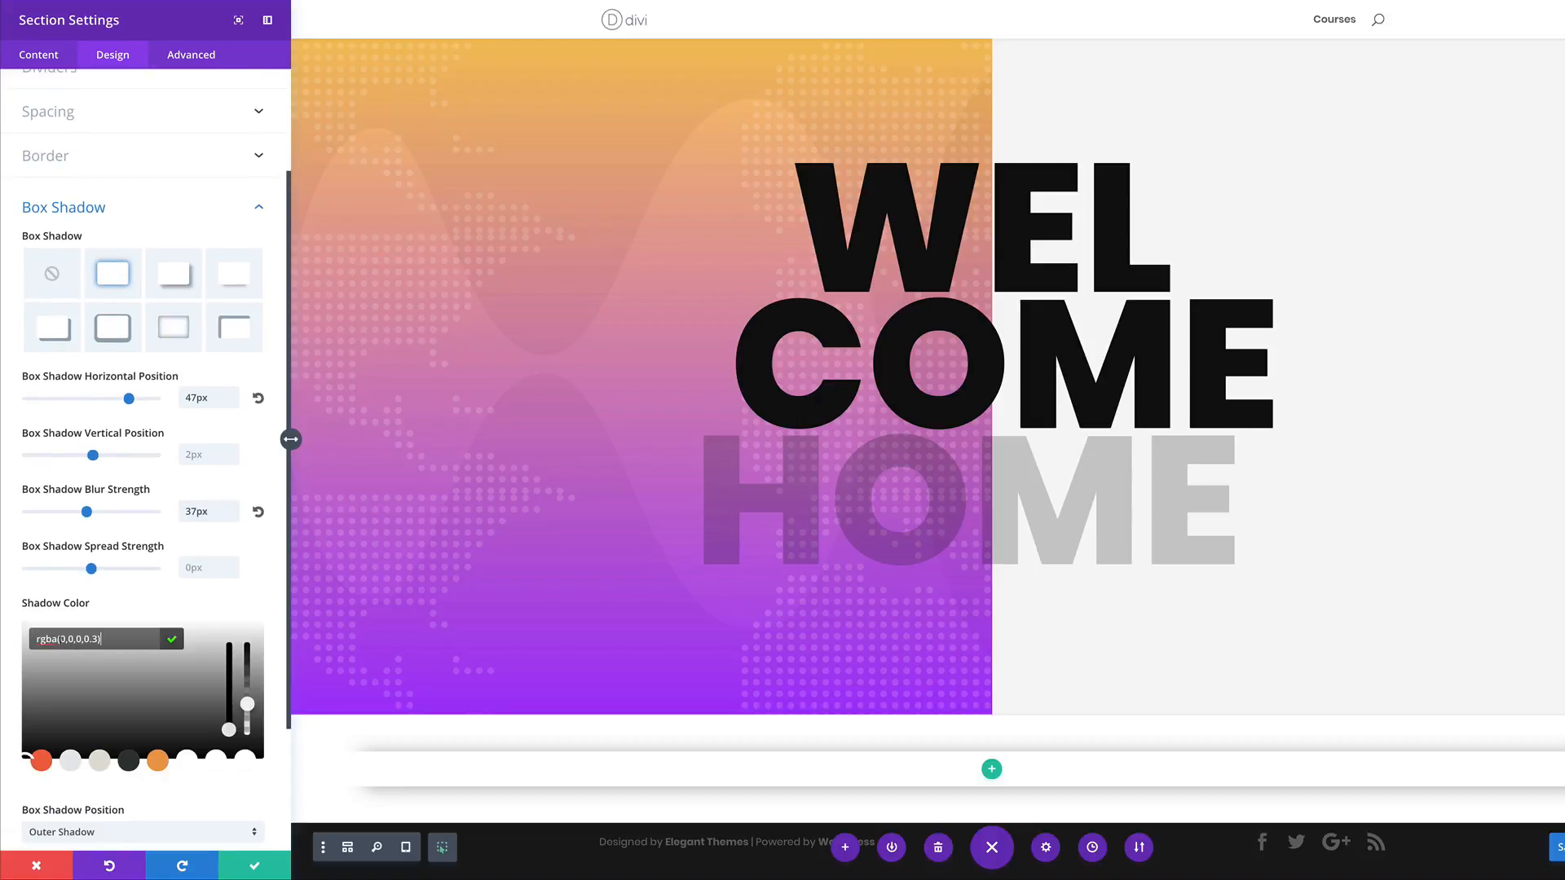
{"action": "key", "text": "Return"}
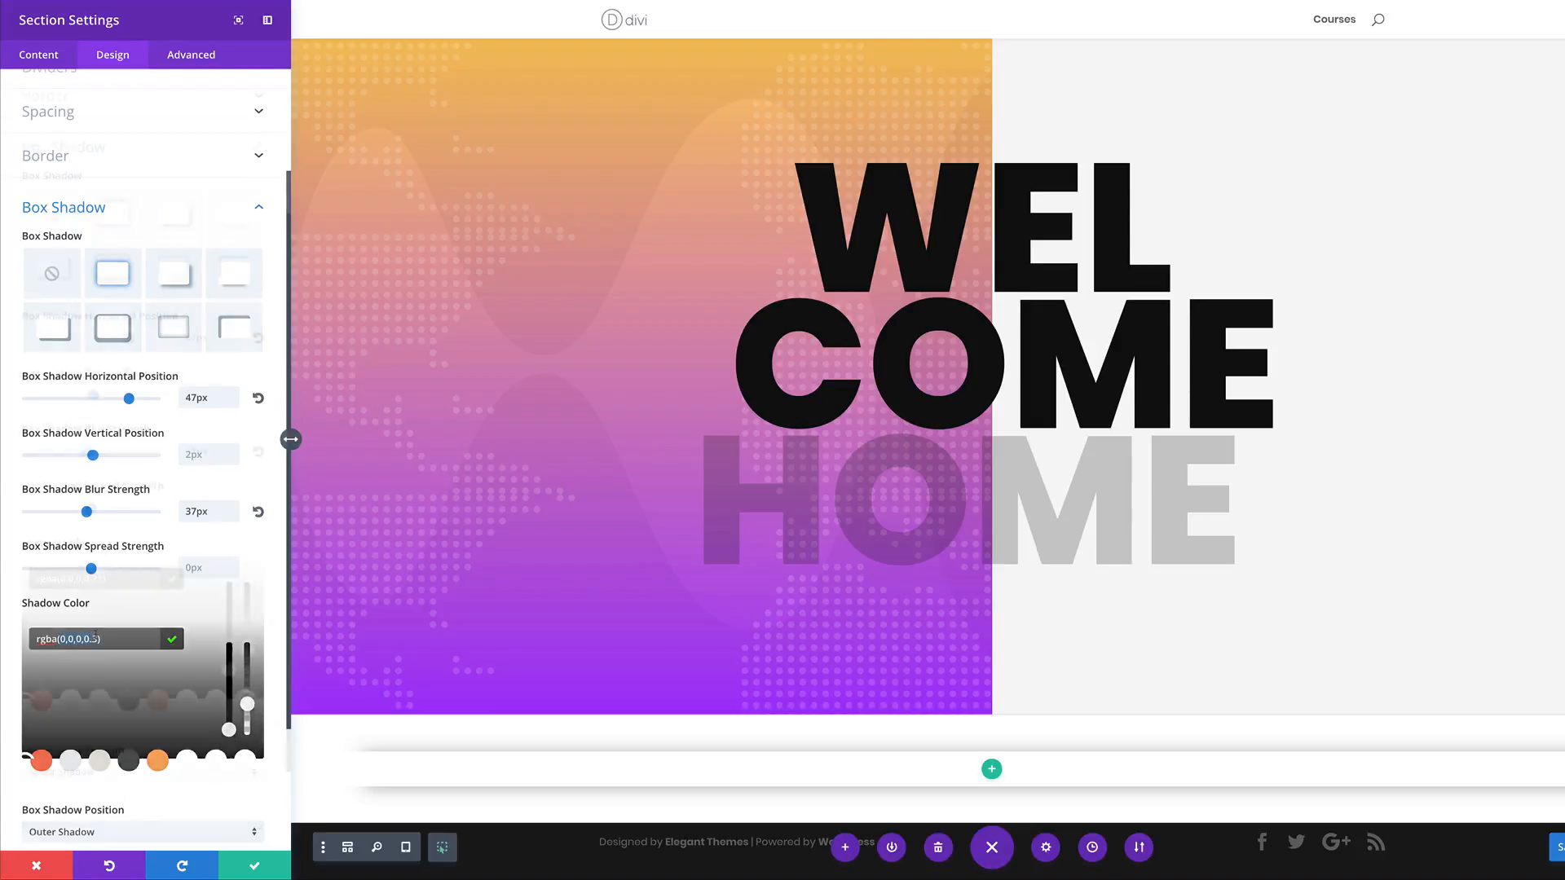
{"action": "left_click", "coordinate": [253, 868]}
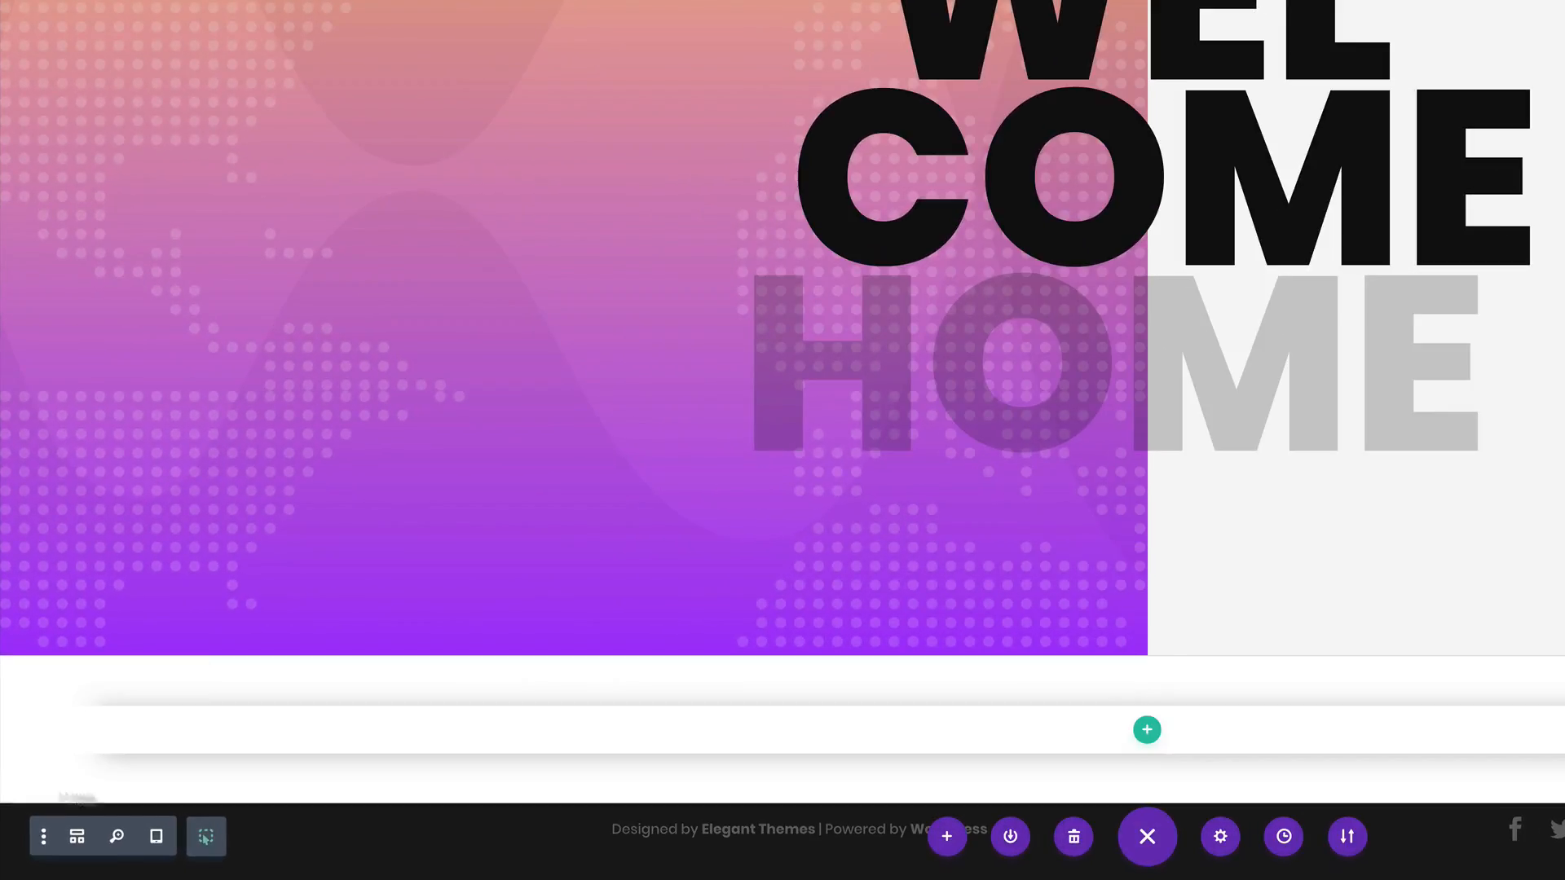
- In wireframe view, insert a row with three equal columns into the second section and dismiss the module insertion
{"action": "left_click", "coordinate": [77, 836]}
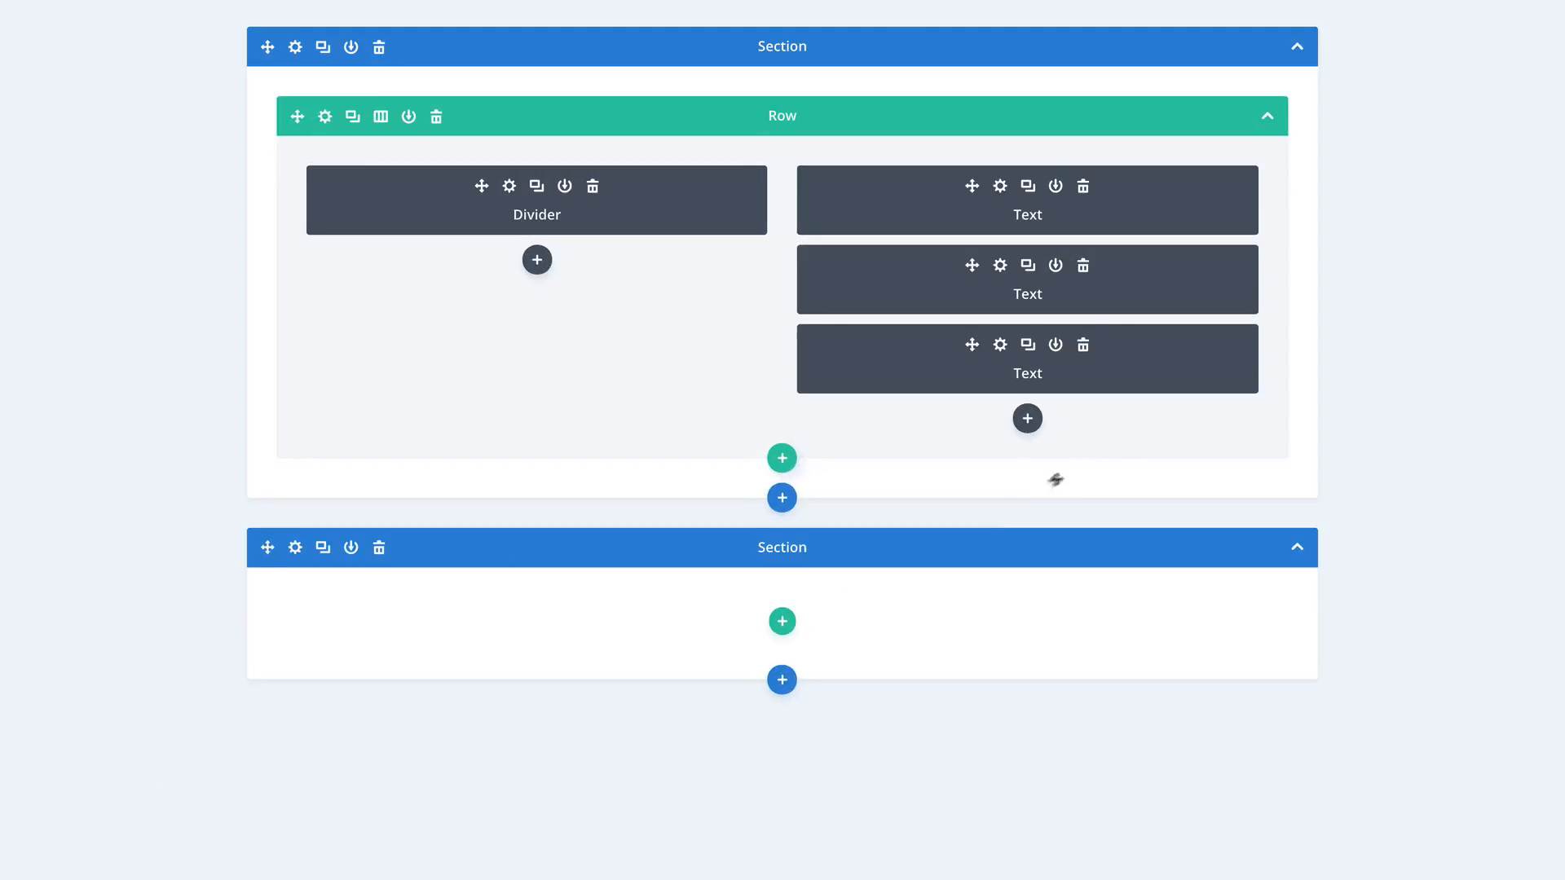
{"action": "left_click", "coordinate": [782, 623]}
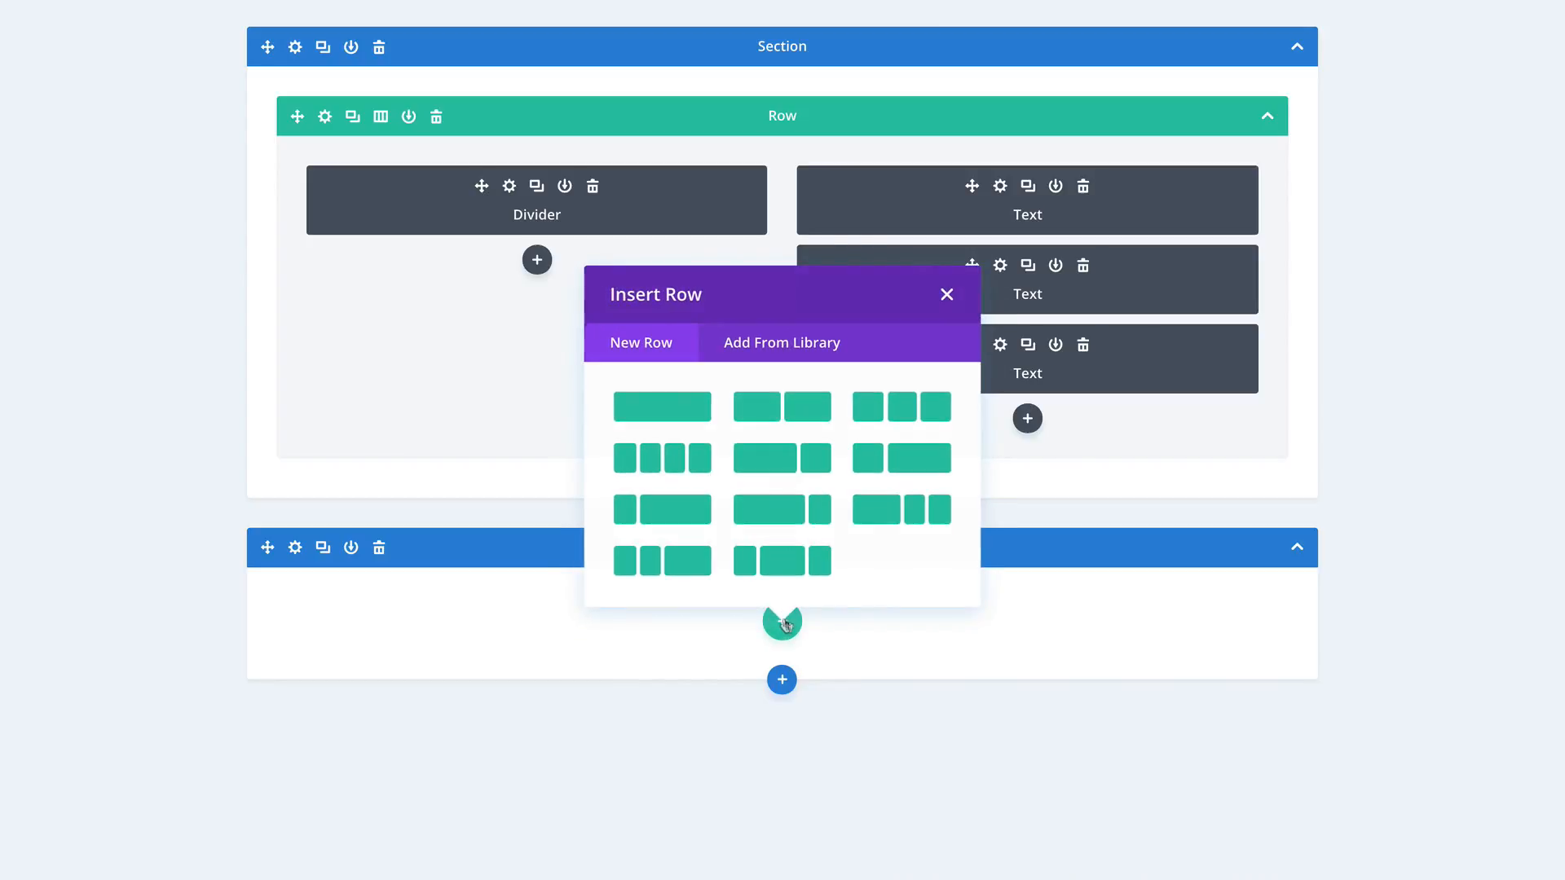
{"action": "left_click", "coordinate": [910, 412]}
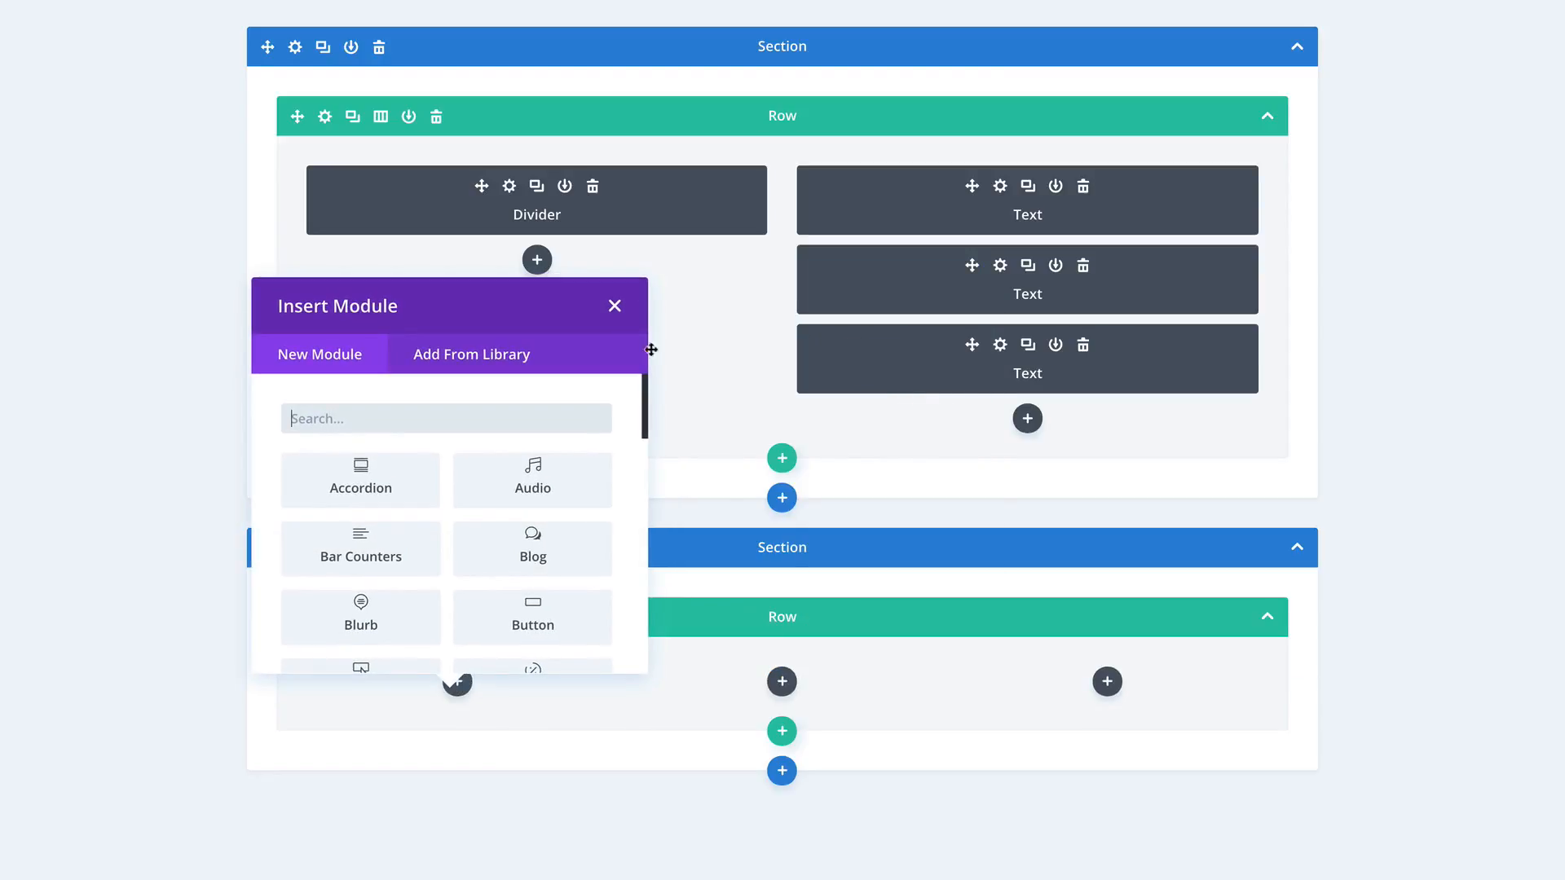
{"action": "left_click", "coordinate": [616, 305]}
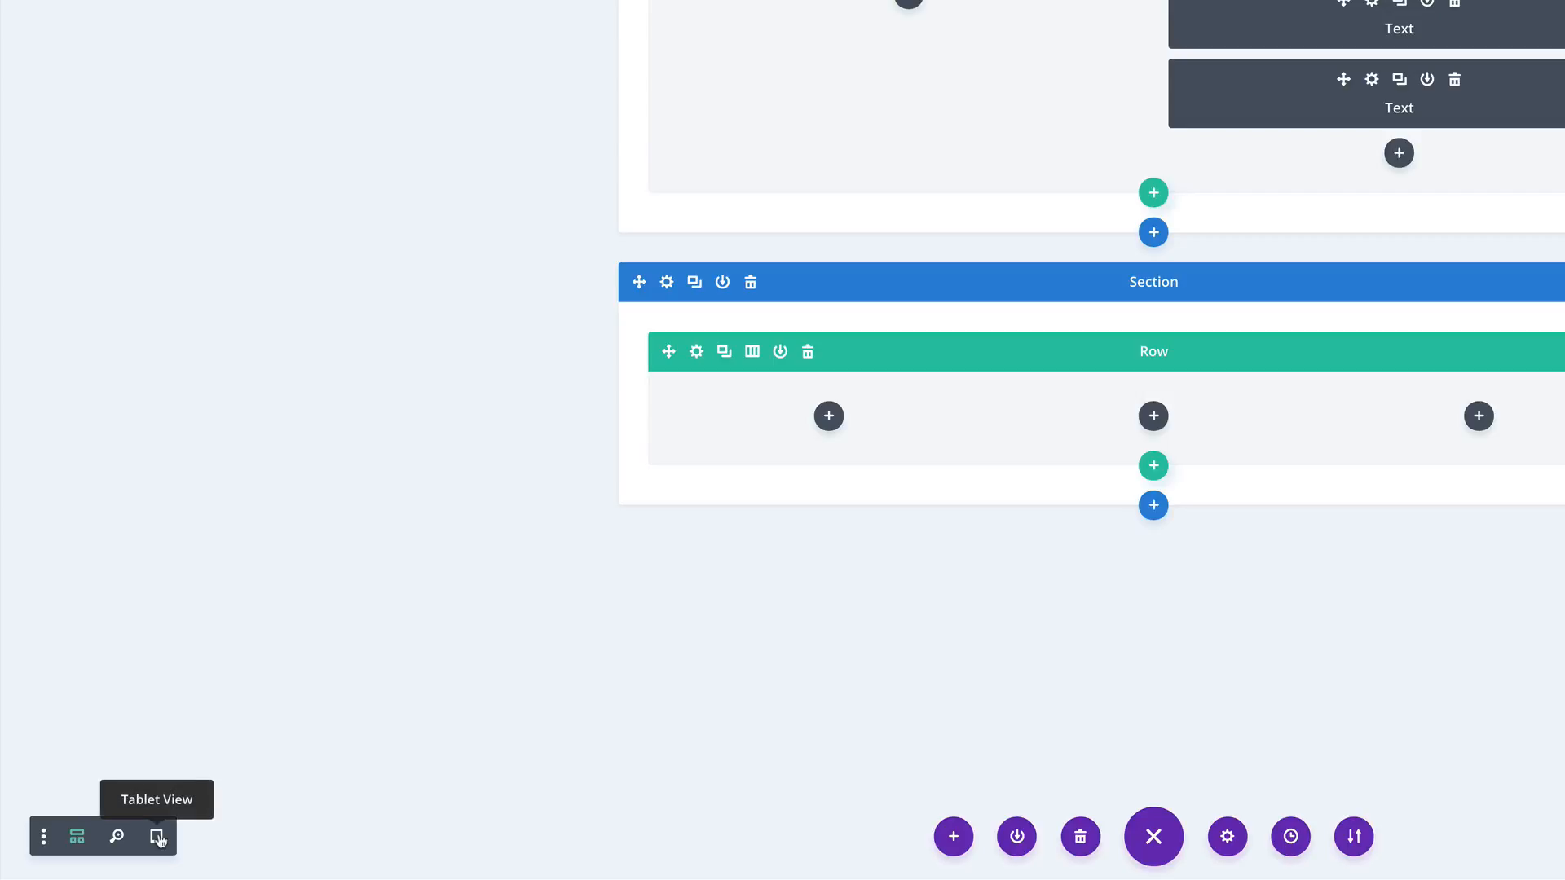
- Return to the visual view and make the new row fullwidth with a custom gutter width of 1 and equalized column heights
{"action": "left_click", "coordinate": [156, 836]}
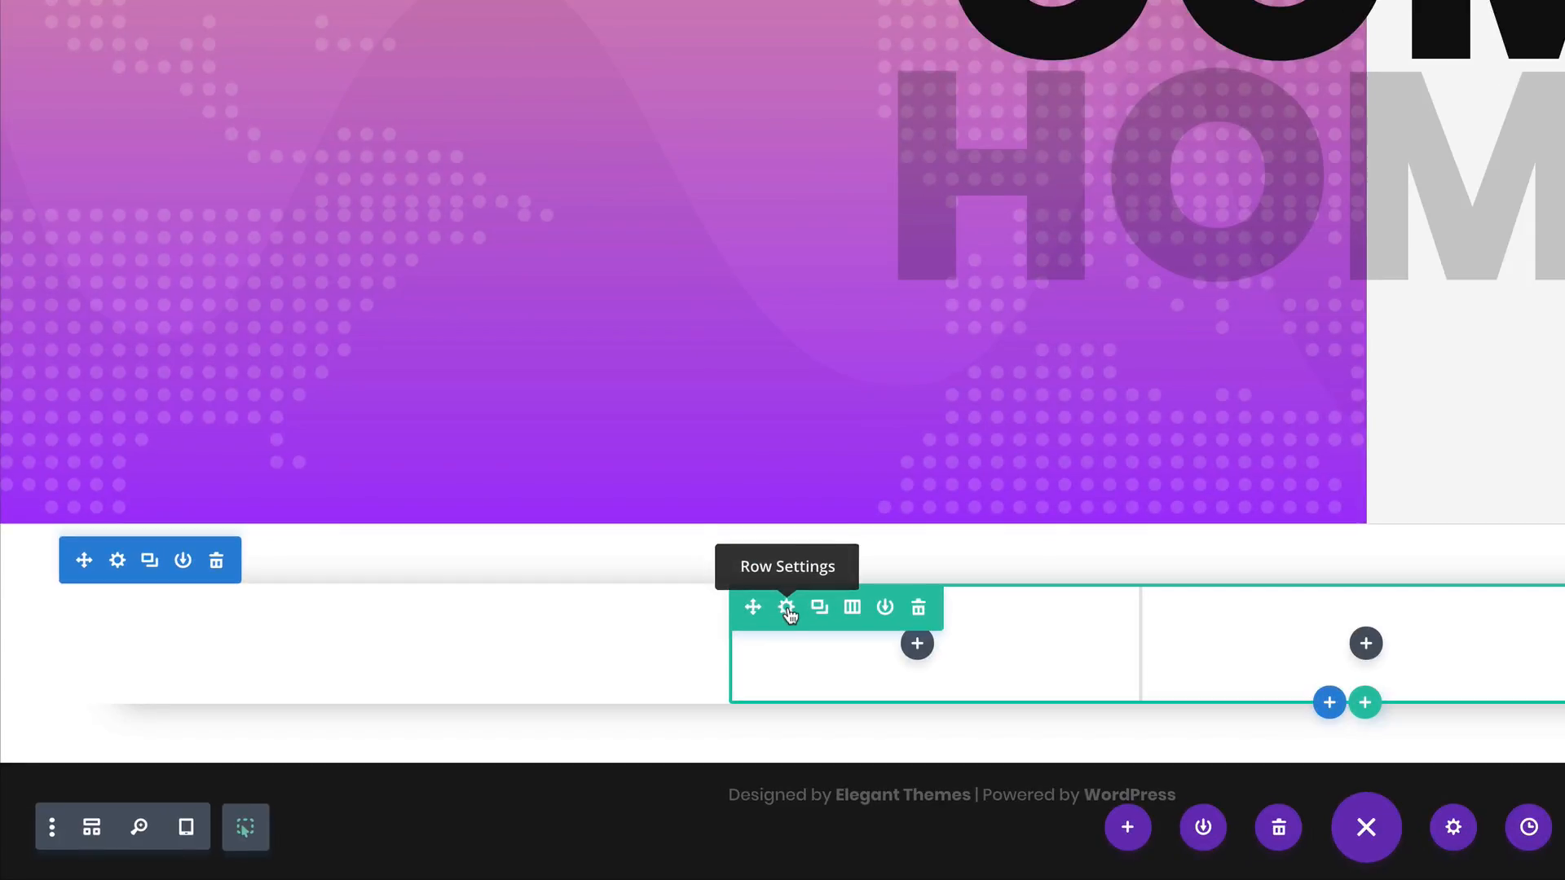
{"action": "left_click", "coordinate": [787, 610]}
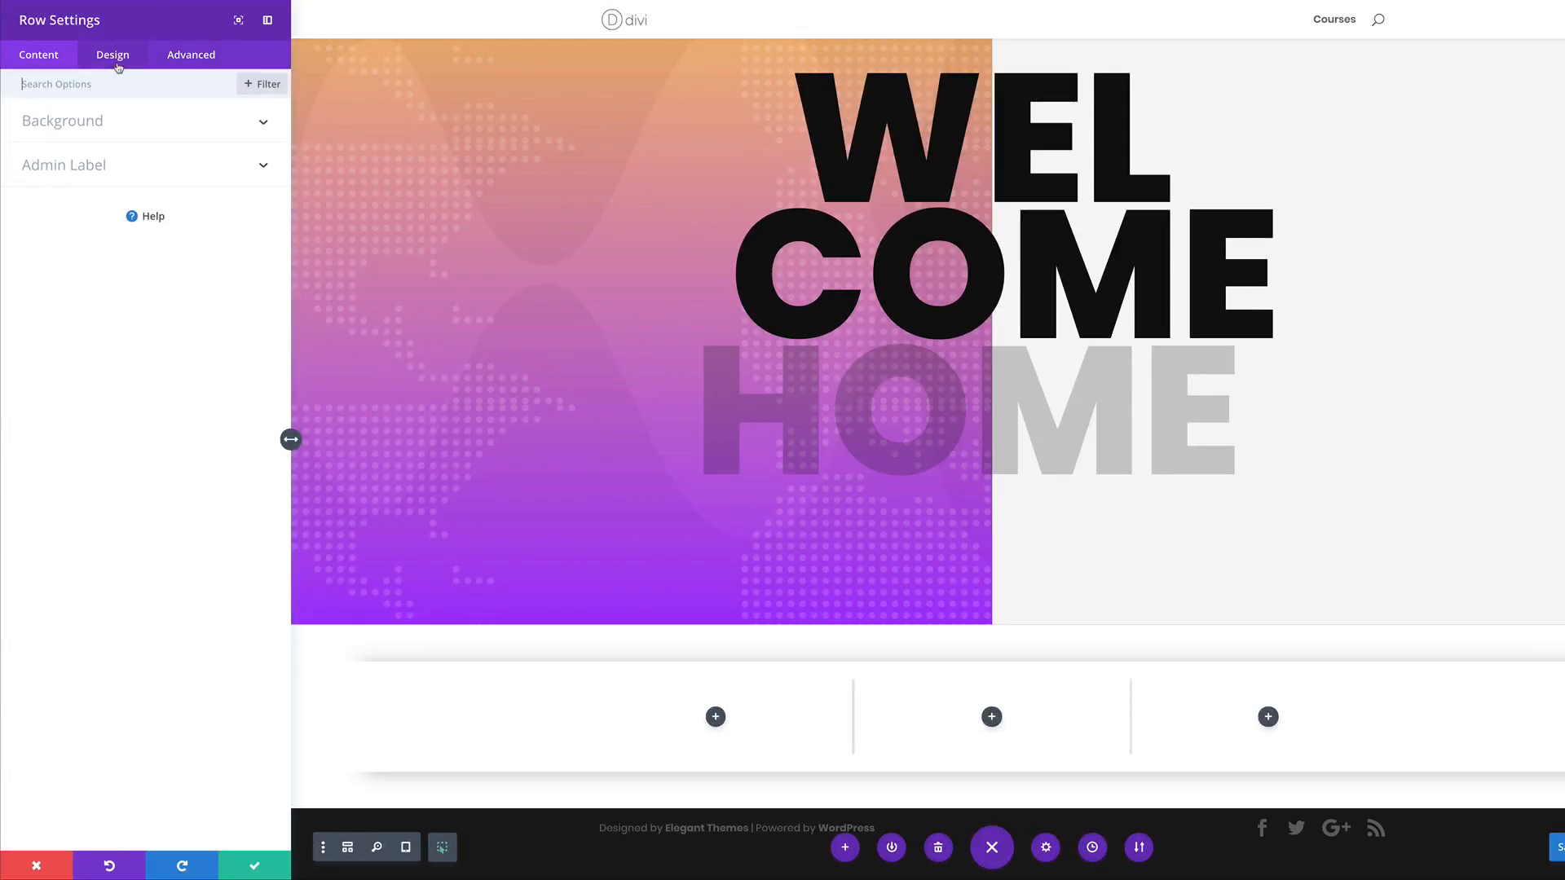
{"action": "left_click", "coordinate": [119, 67]}
{"action": "left_click", "coordinate": [52, 167]}
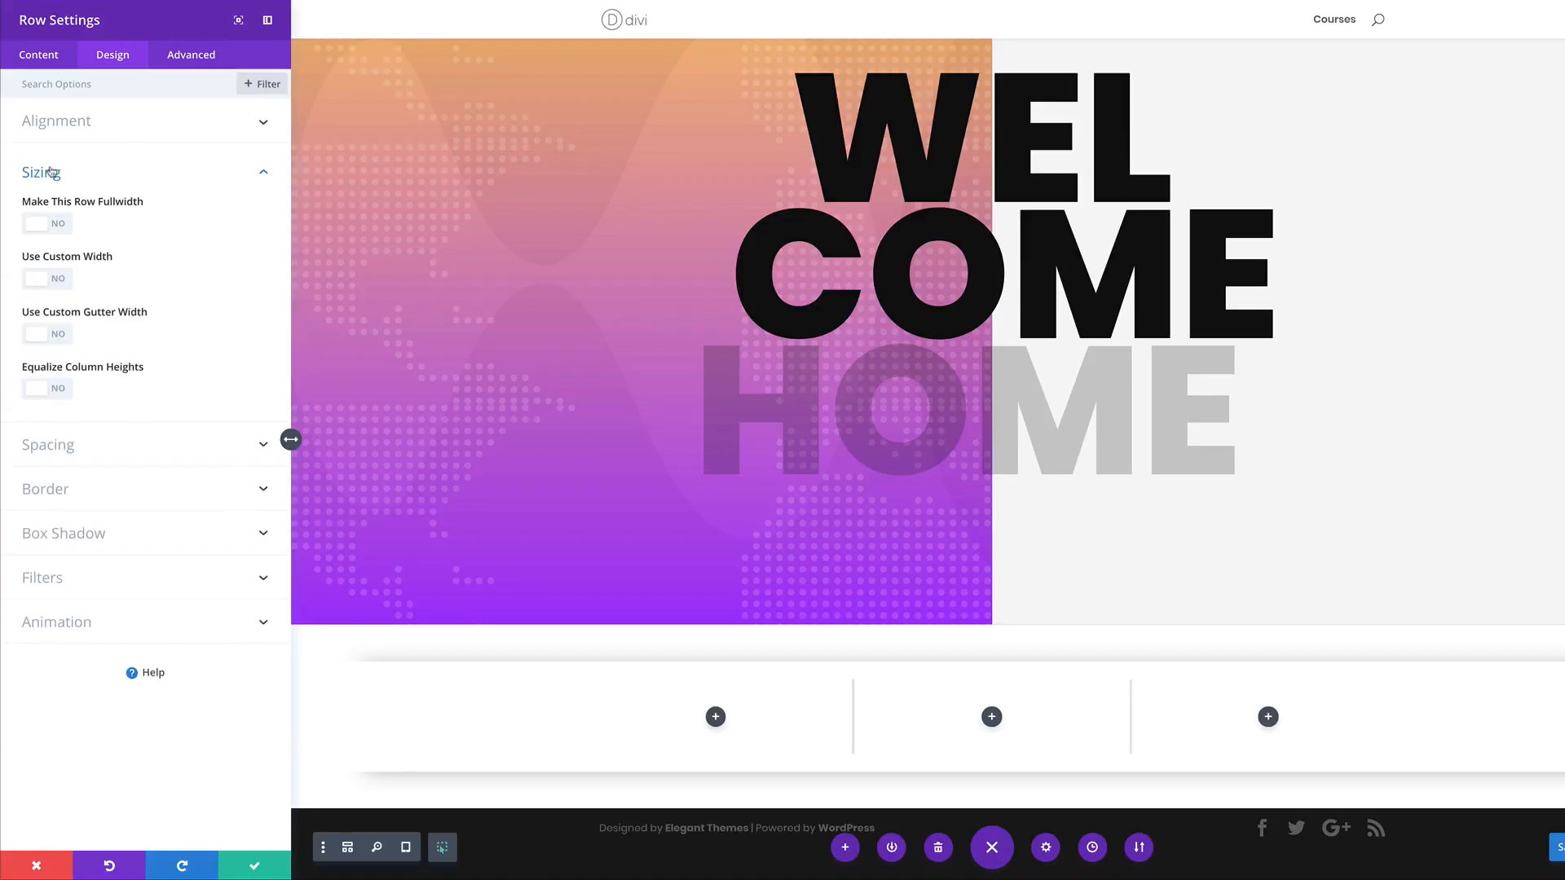
{"action": "left_click", "coordinate": [66, 225]}
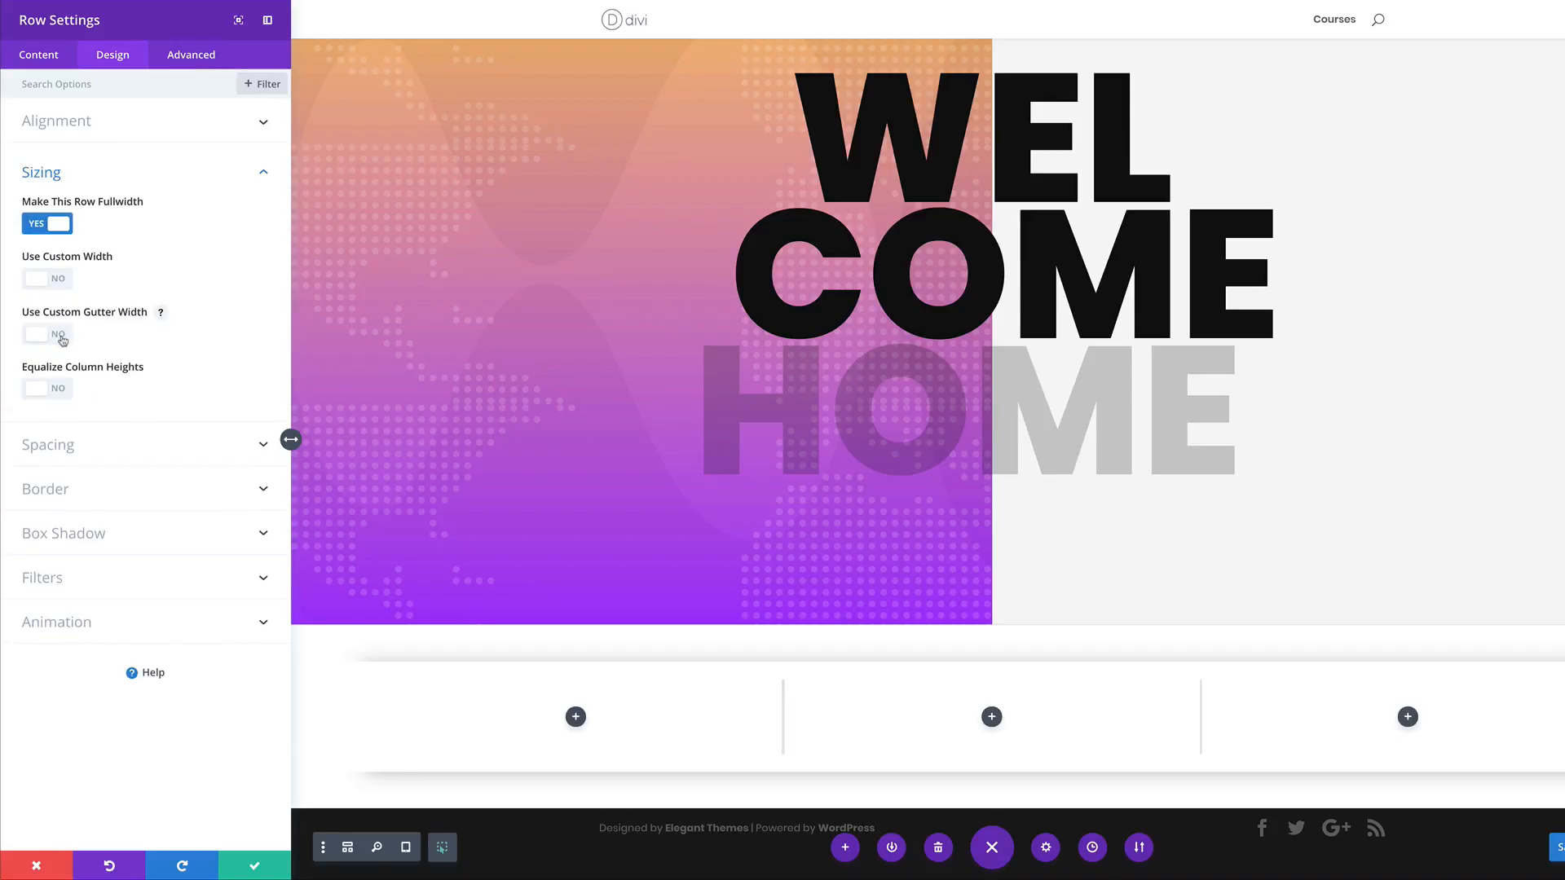
{"action": "left_click", "coordinate": [62, 341]}
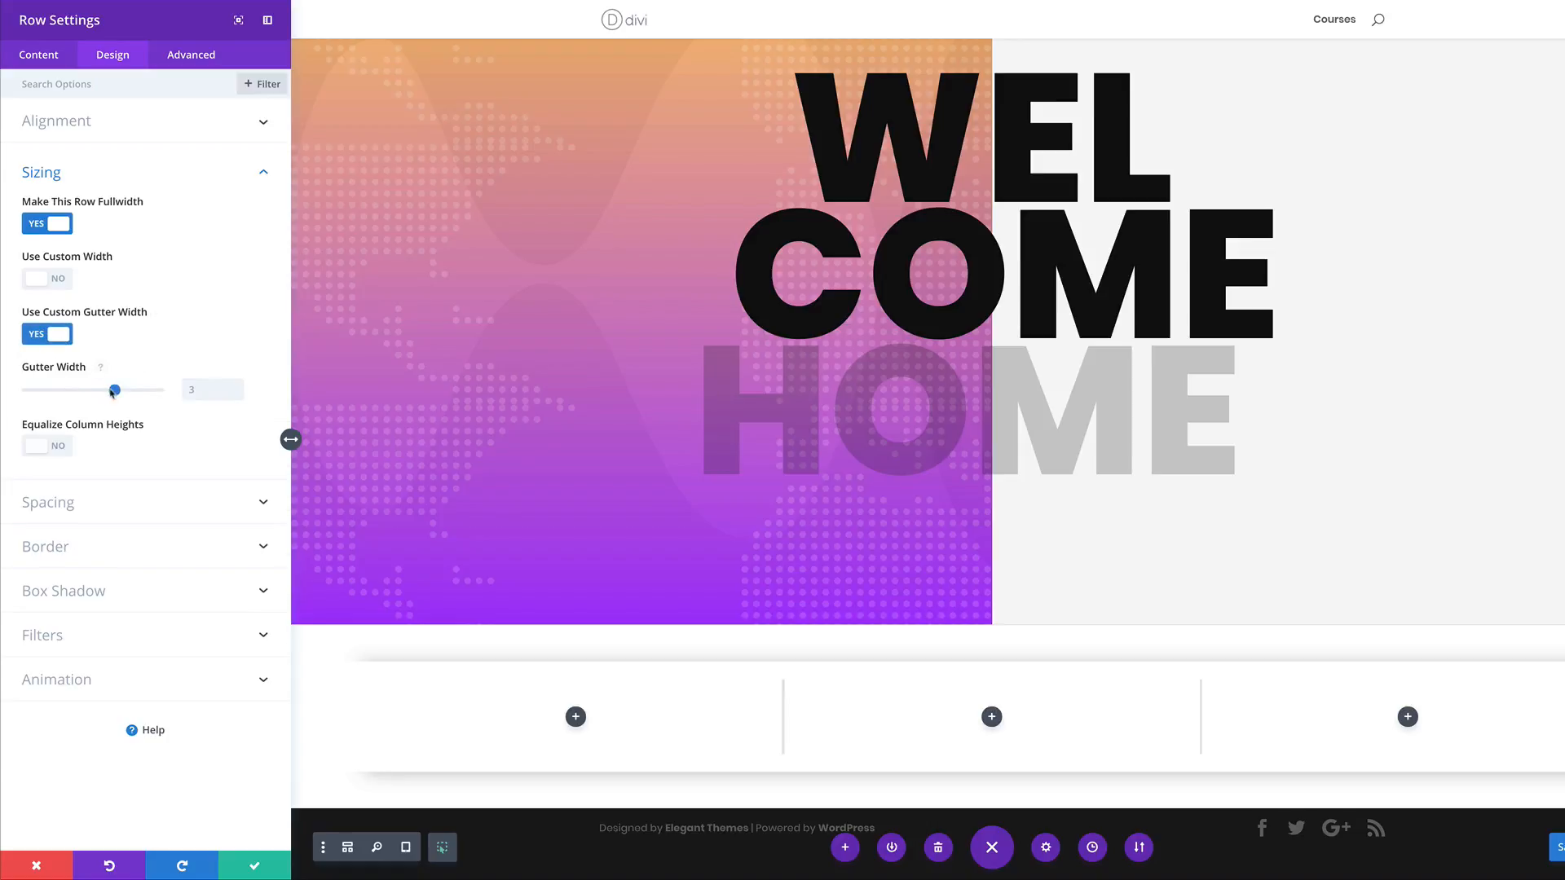
{"action": "left_click_drag", "start_coordinate": [117, 390], "coordinate": [27, 394]}
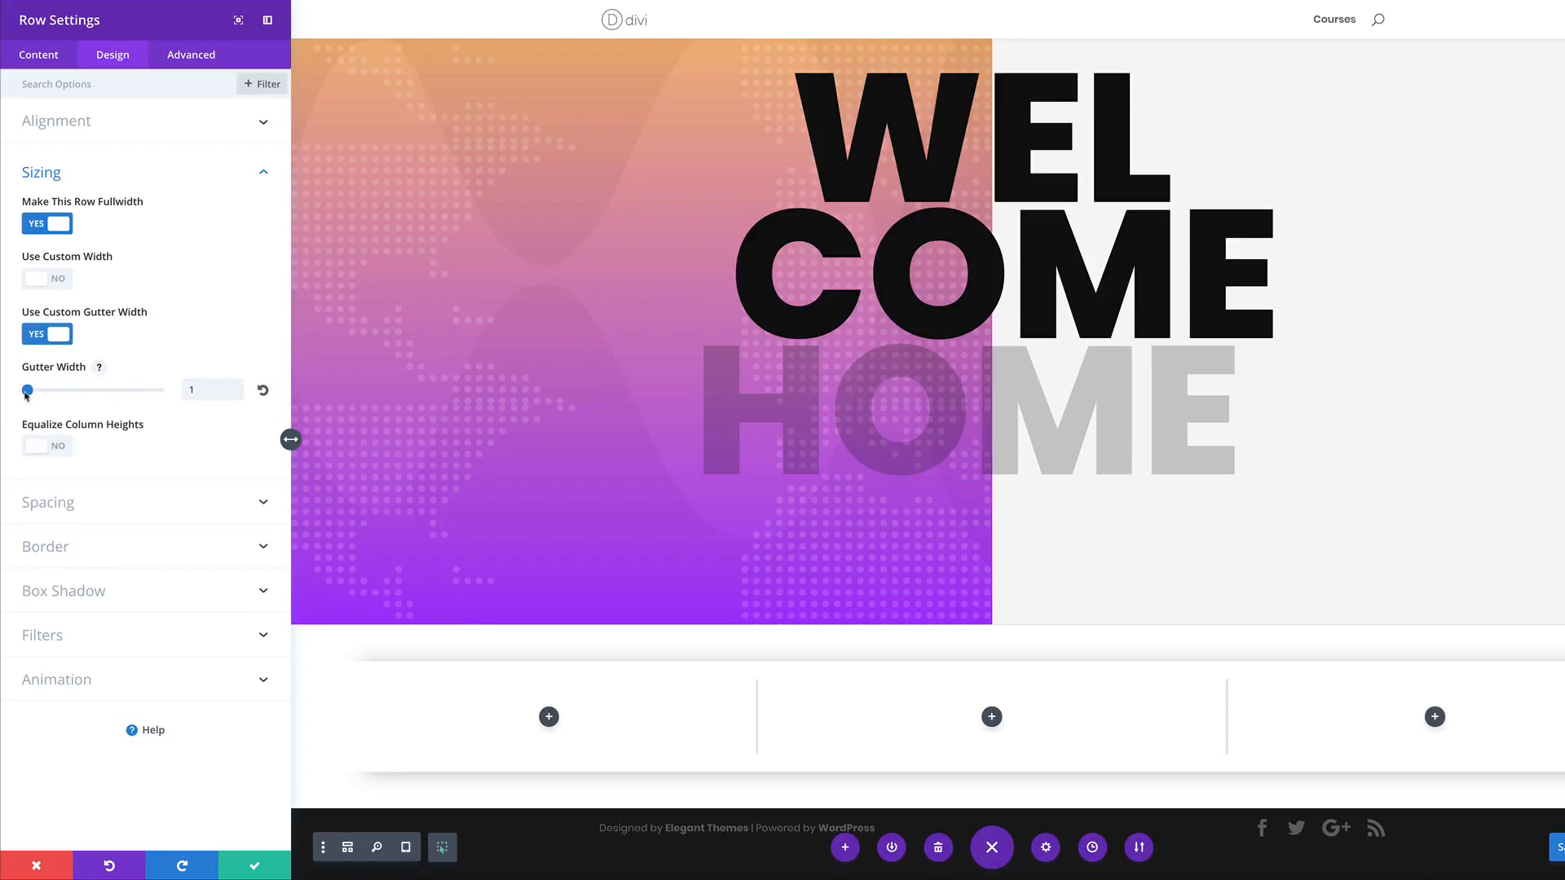
{"action": "left_click", "coordinate": [63, 452]}
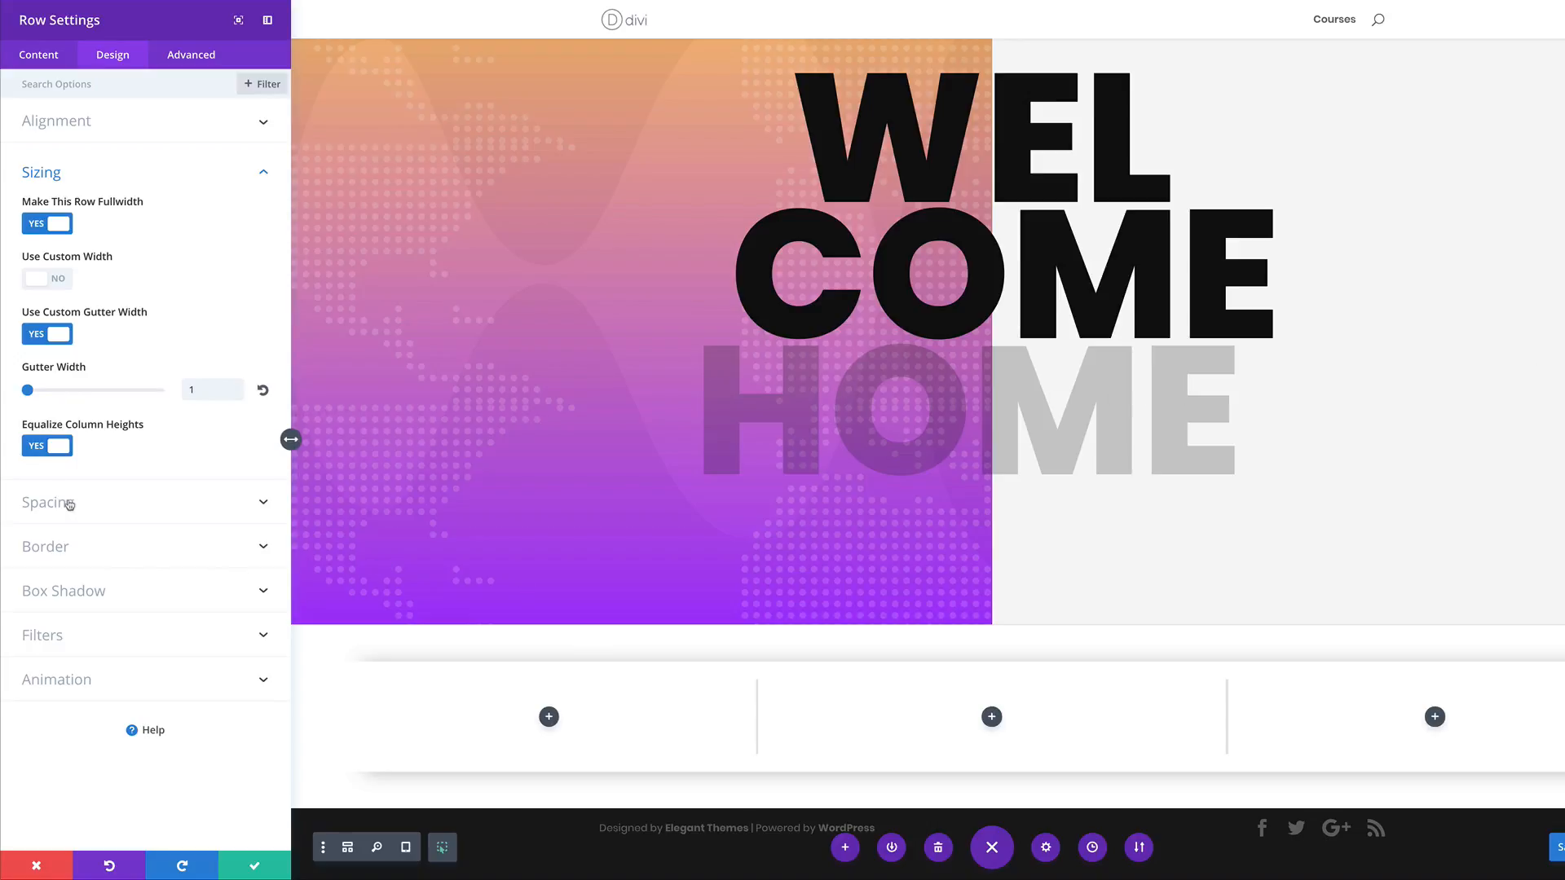
- Set the row's top and bottom custom padding to 0px and save the row settings
{"action": "left_click", "coordinate": [143, 502]}
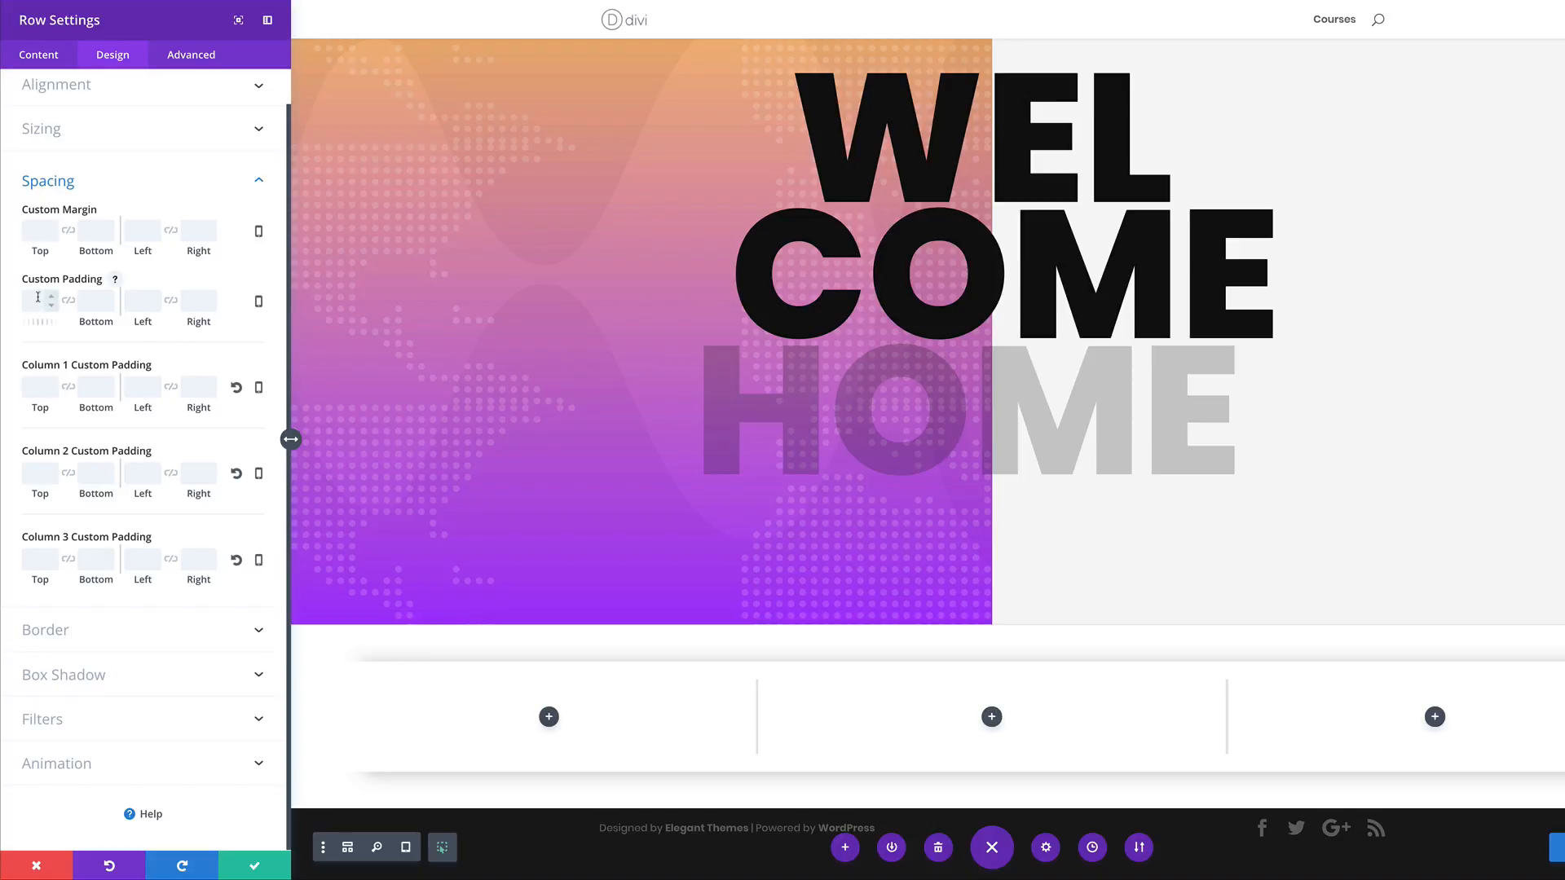
{"action": "left_click", "coordinate": [68, 301]}
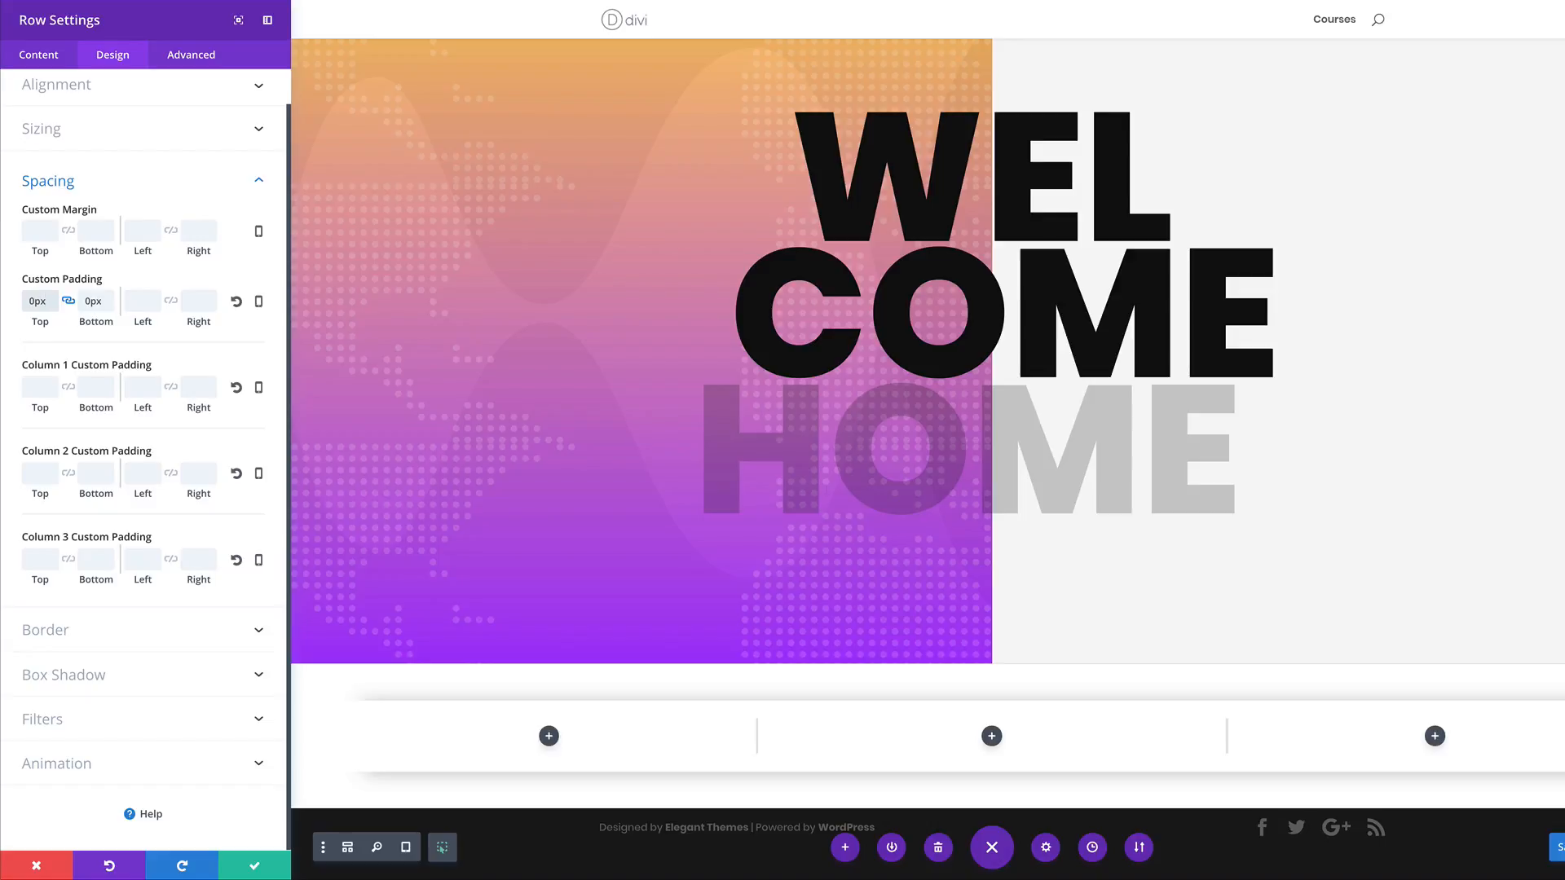
{"action": "left_click", "coordinate": [251, 869]}
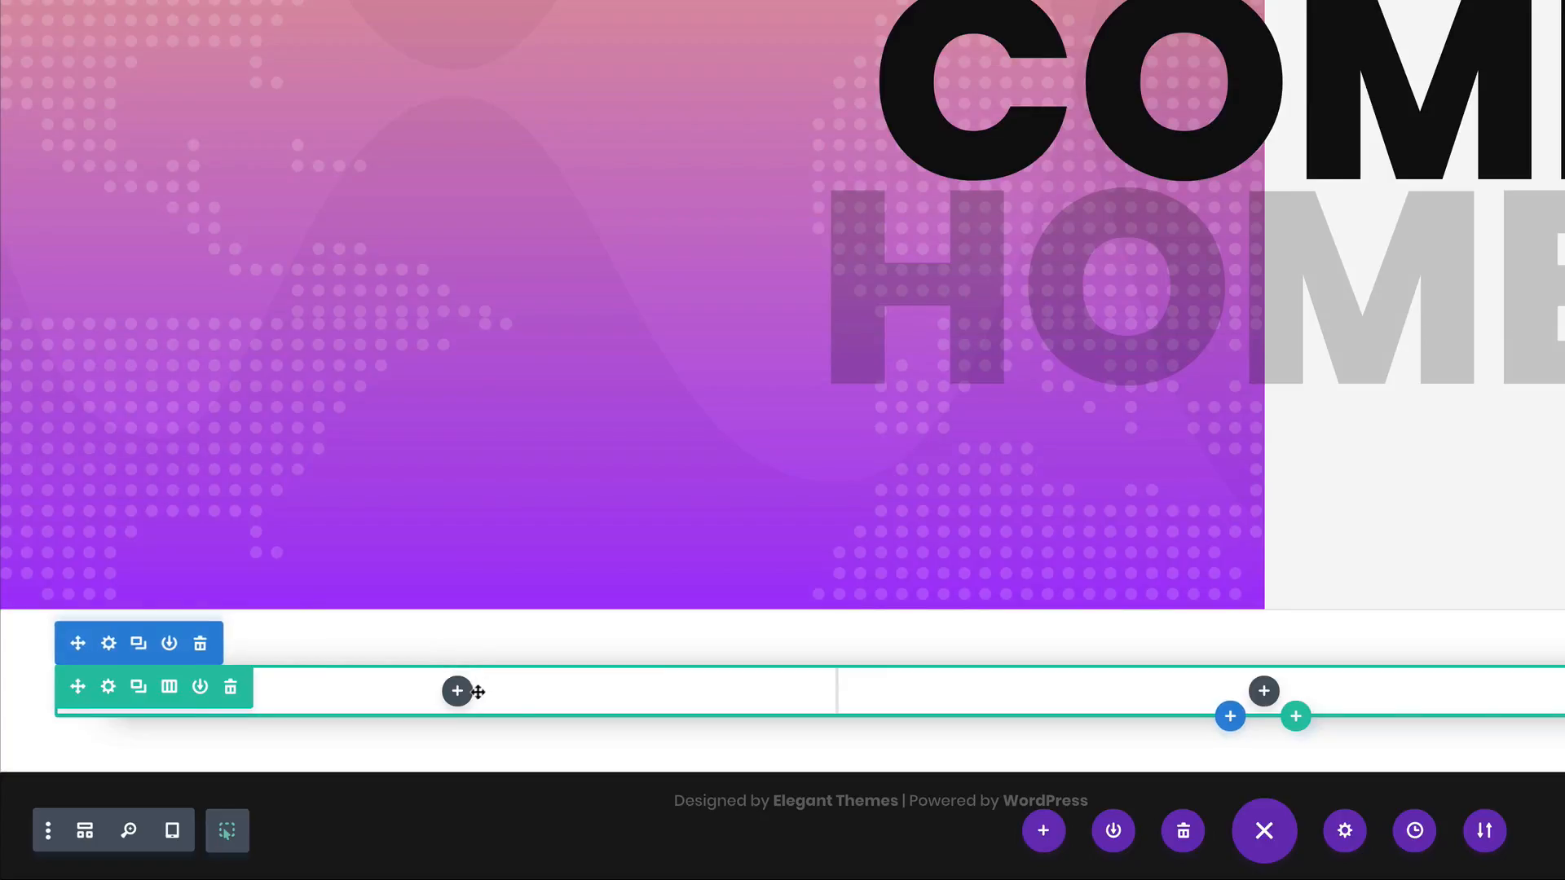
- Insert a Blurb module into the first column of the three-column row
{"action": "left_click", "coordinate": [457, 691]}
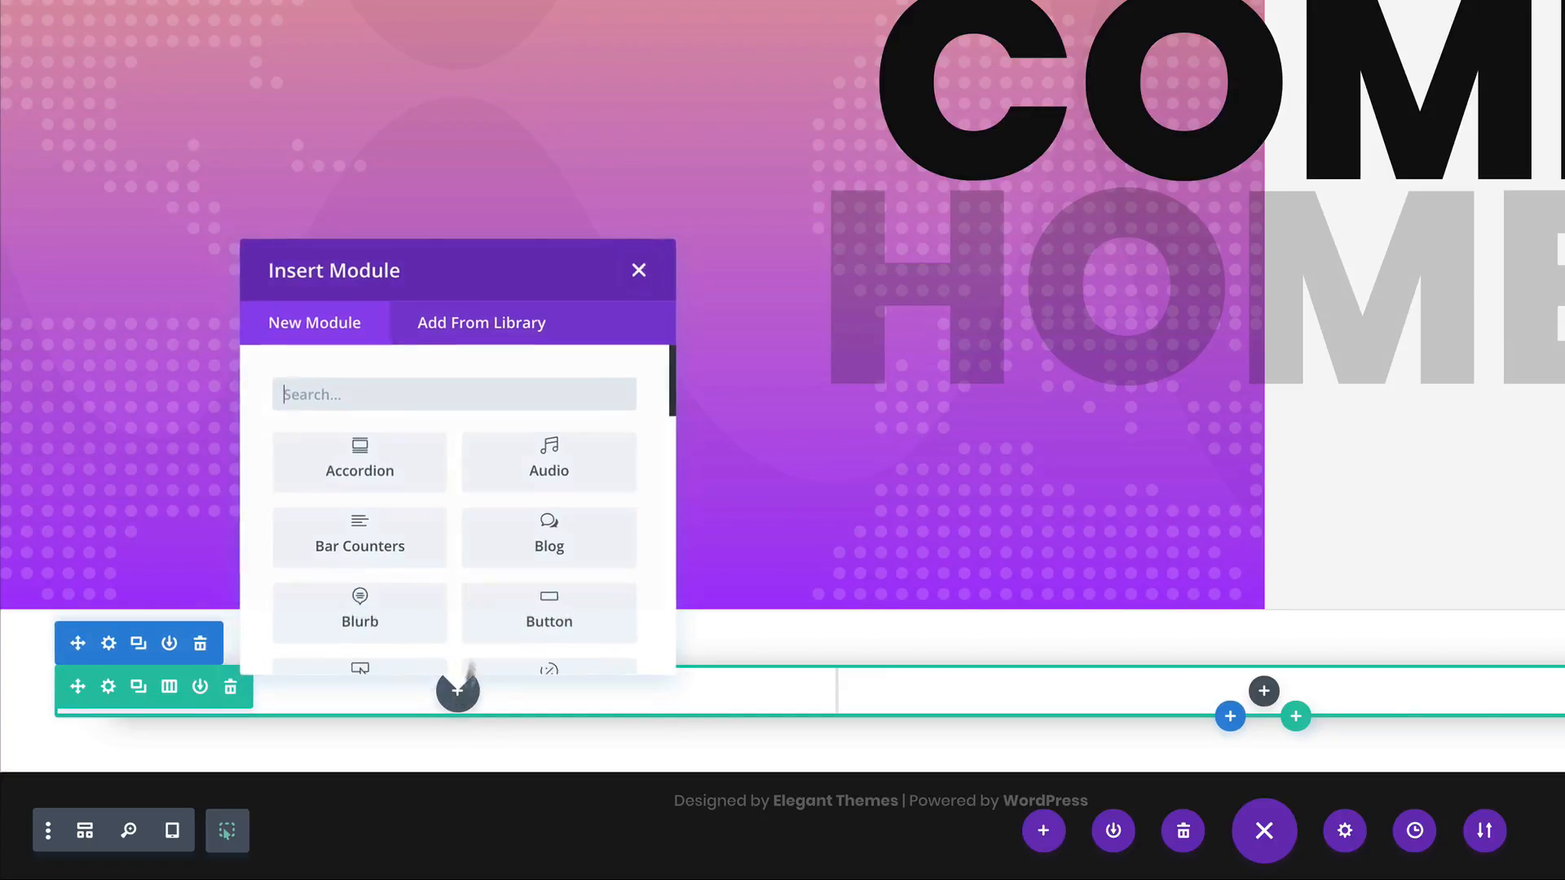
{"action": "type", "text": "blur"}
{"action": "left_click", "coordinate": [399, 457]}
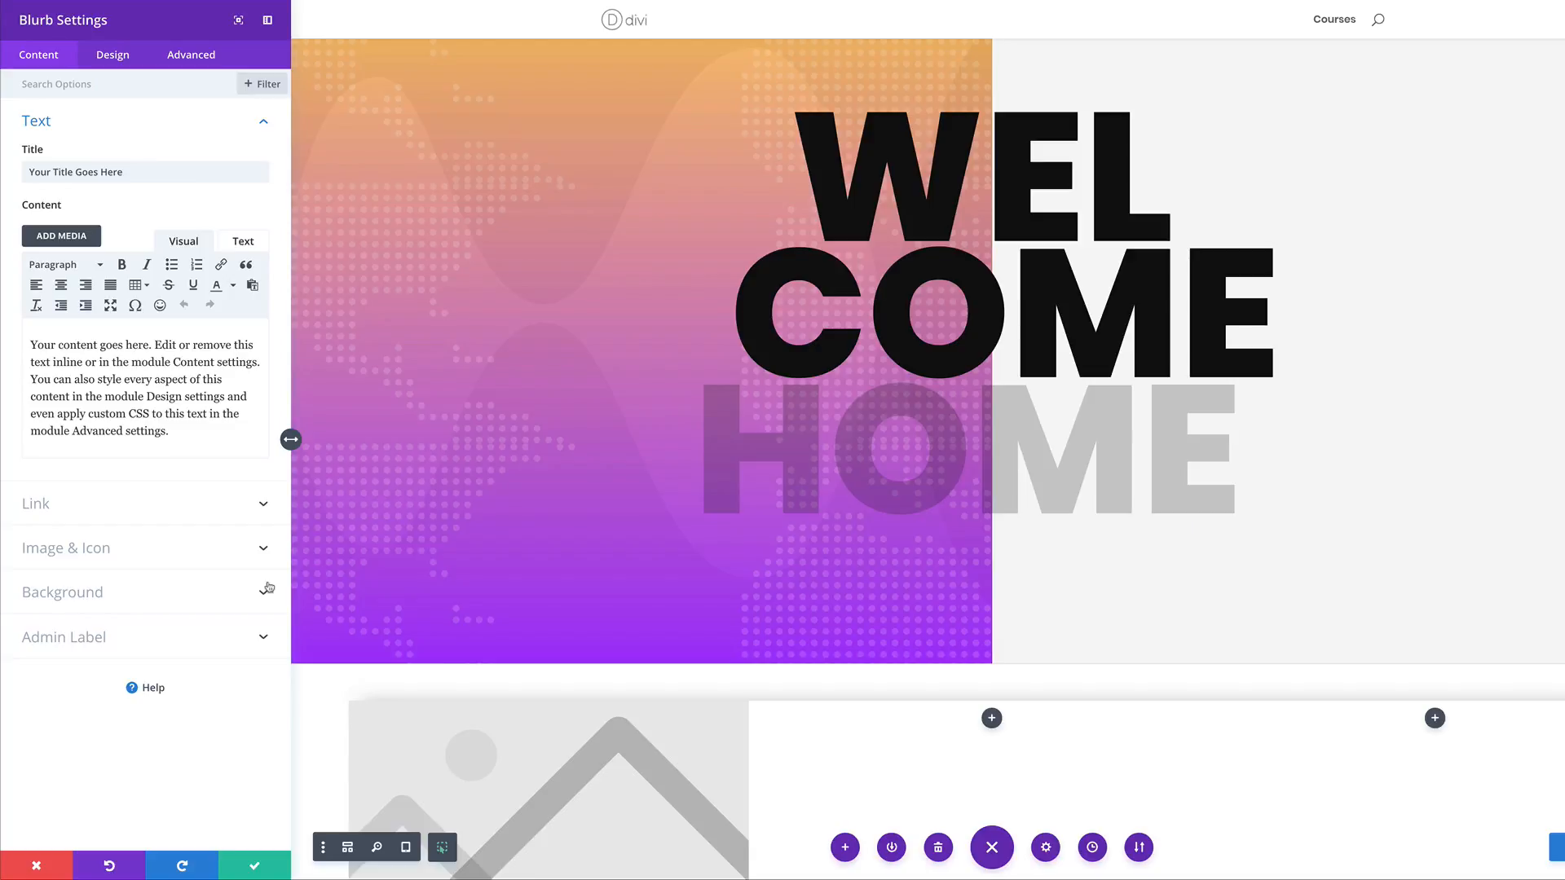
- Switch the blurb from an image to an icon and choose the mobile phone icon
{"action": "left_click", "coordinate": [103, 551]}
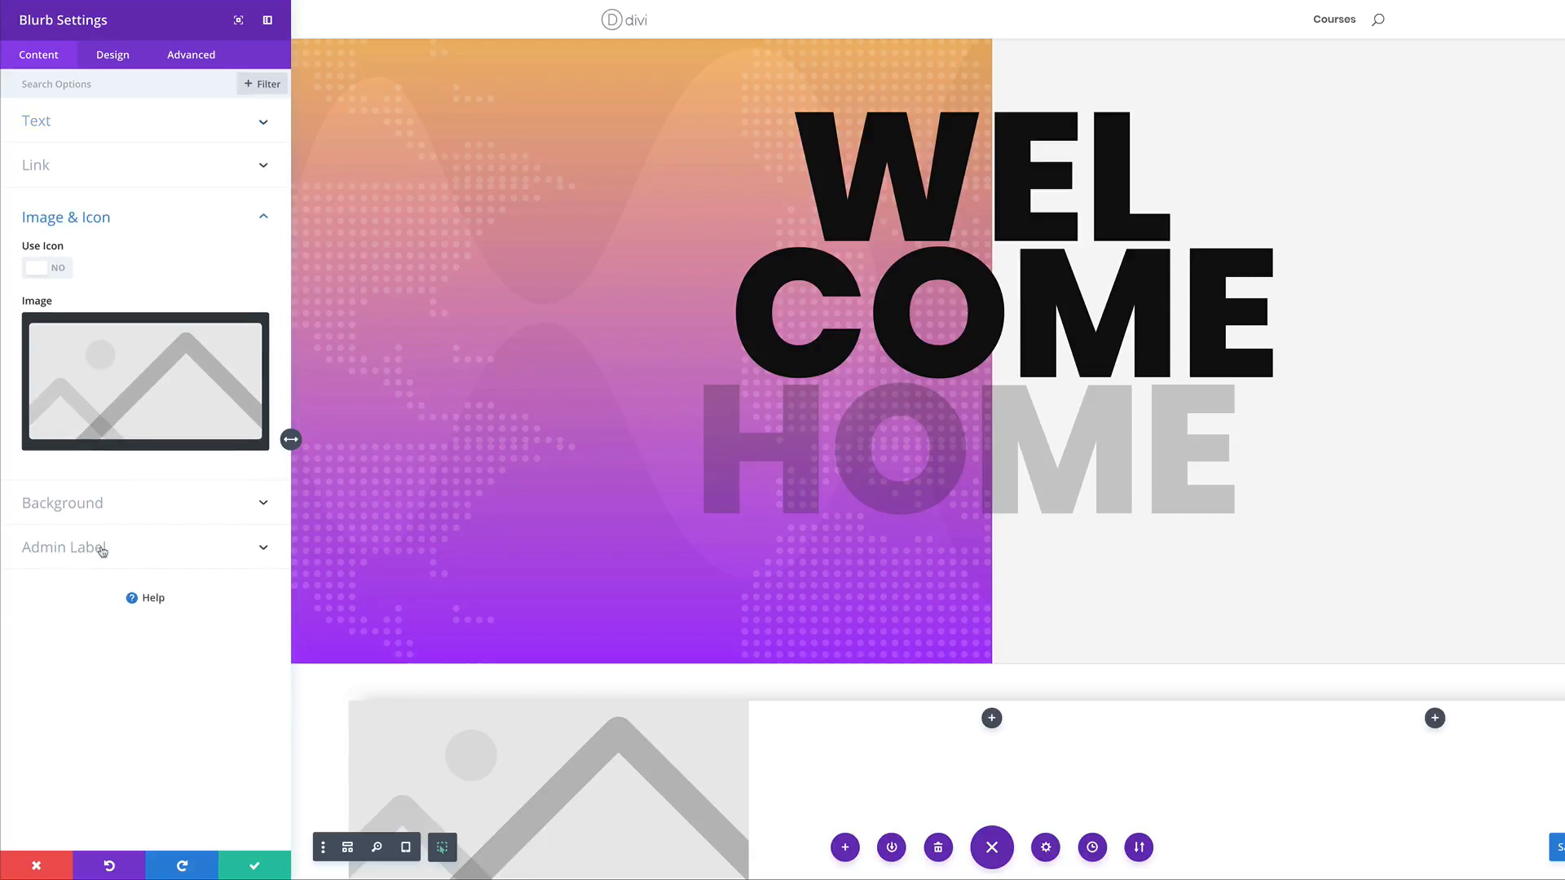
{"action": "left_click", "coordinate": [58, 272]}
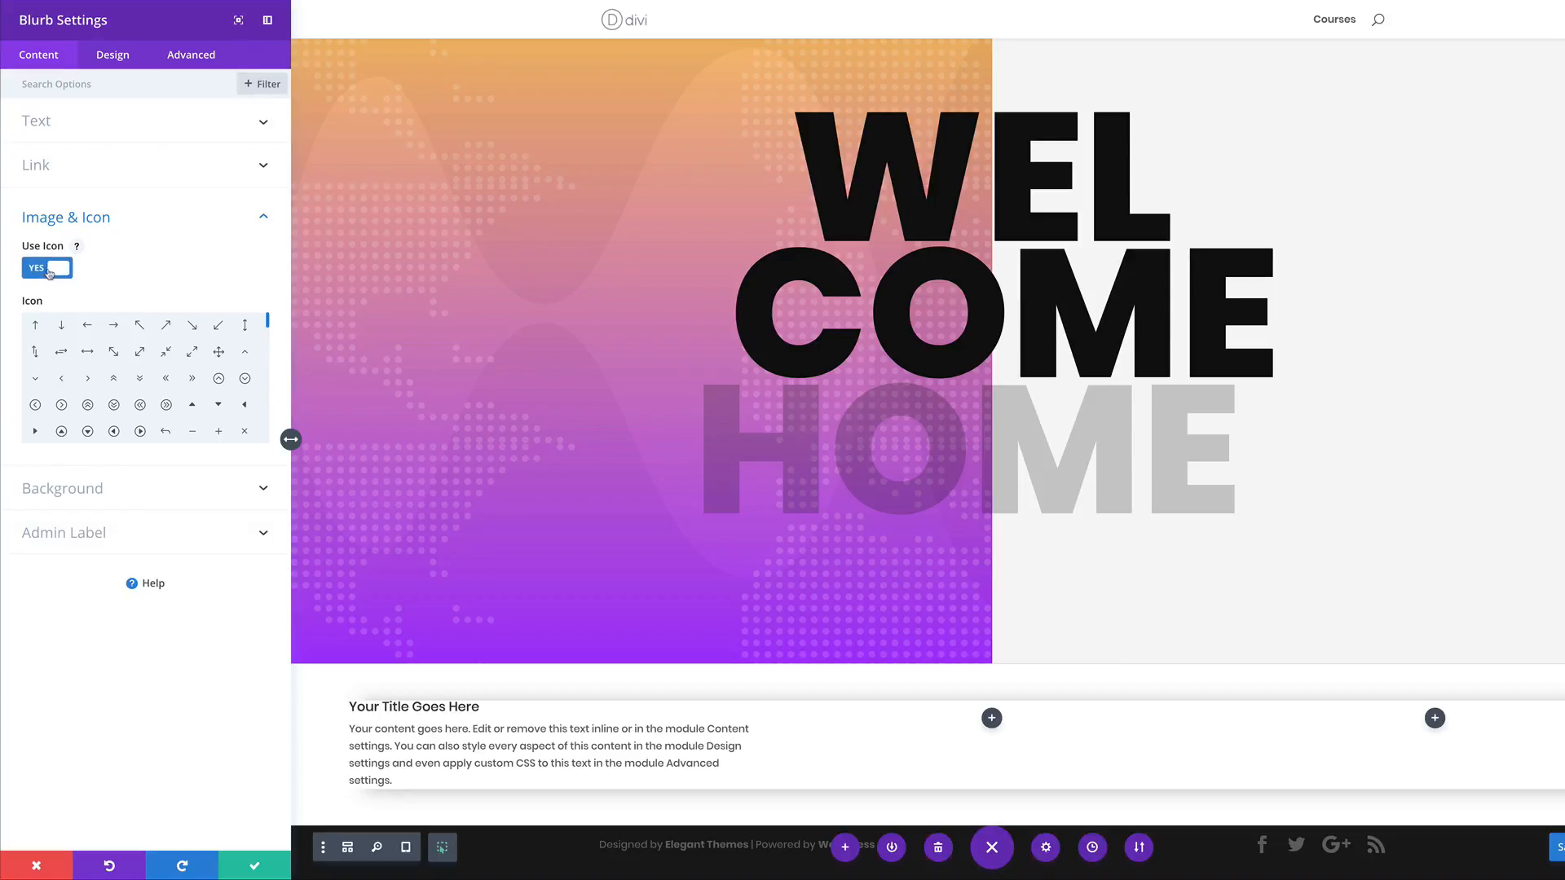
{"action": "left_click_drag", "start_coordinate": [268, 324], "coordinate": [275, 345]}
{"action": "scroll", "coordinate": [200, 399], "scroll_direction": "down", "scroll_amount": 1}
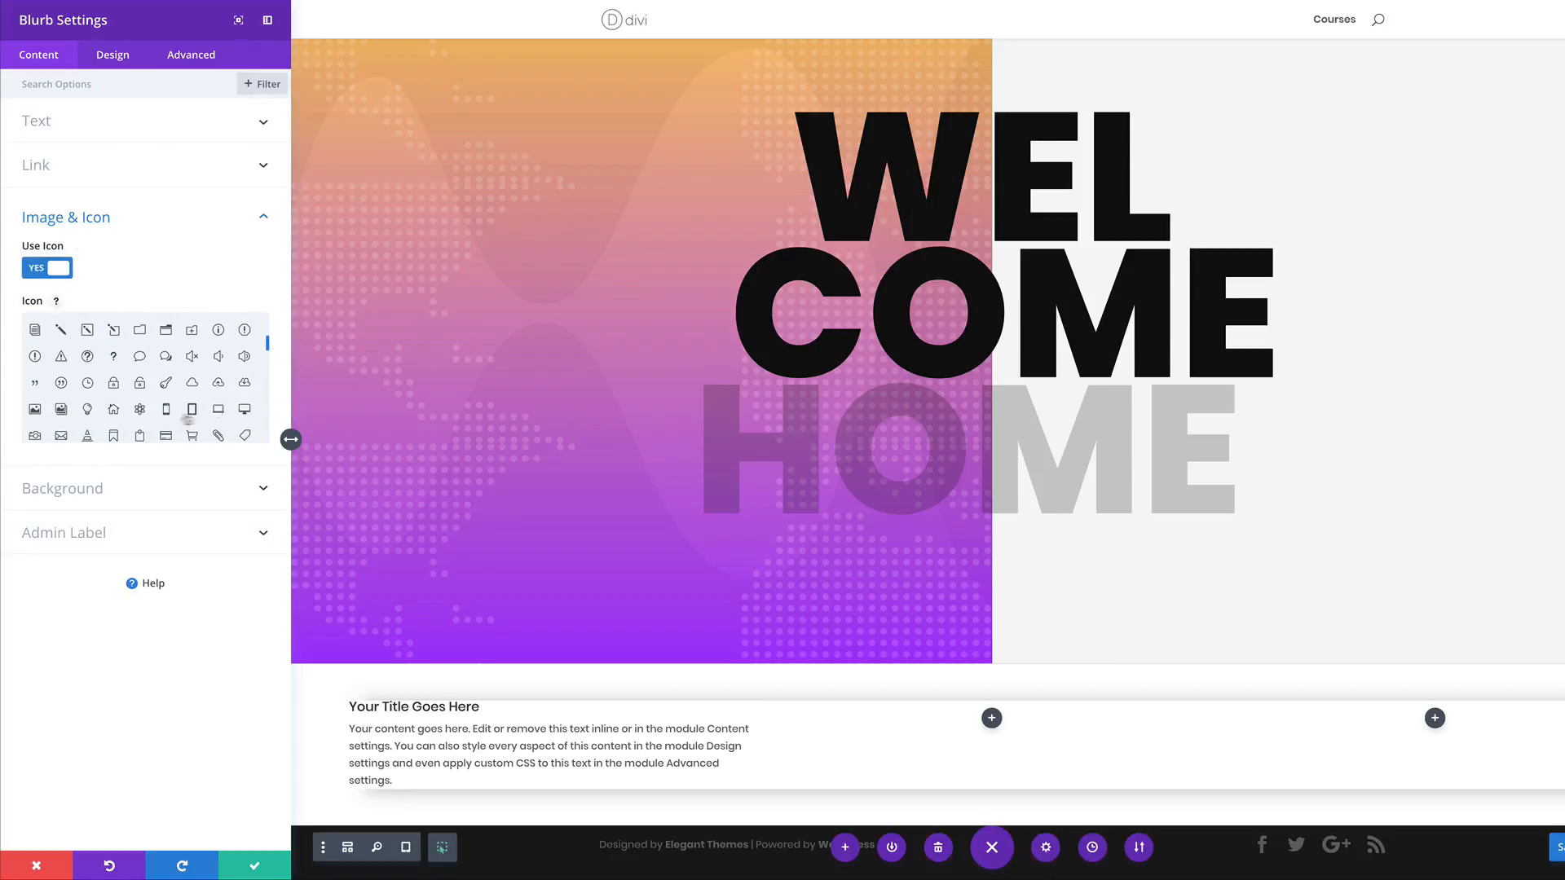
{"action": "left_click", "coordinate": [167, 410]}
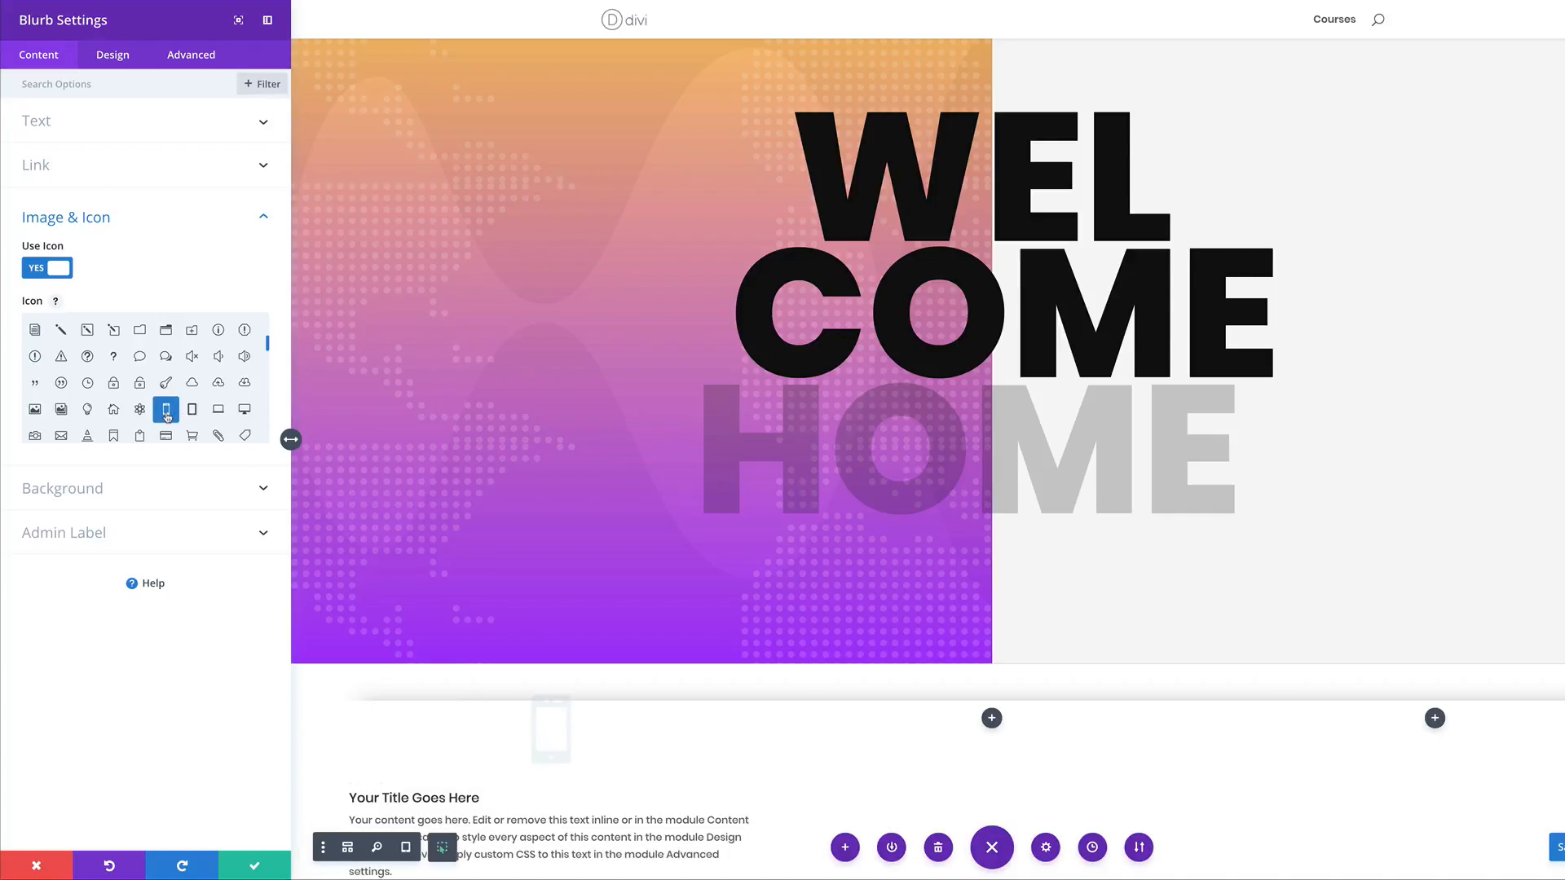
- Change the blurb's title to "Phone"
{"action": "left_click", "coordinate": [50, 125]}
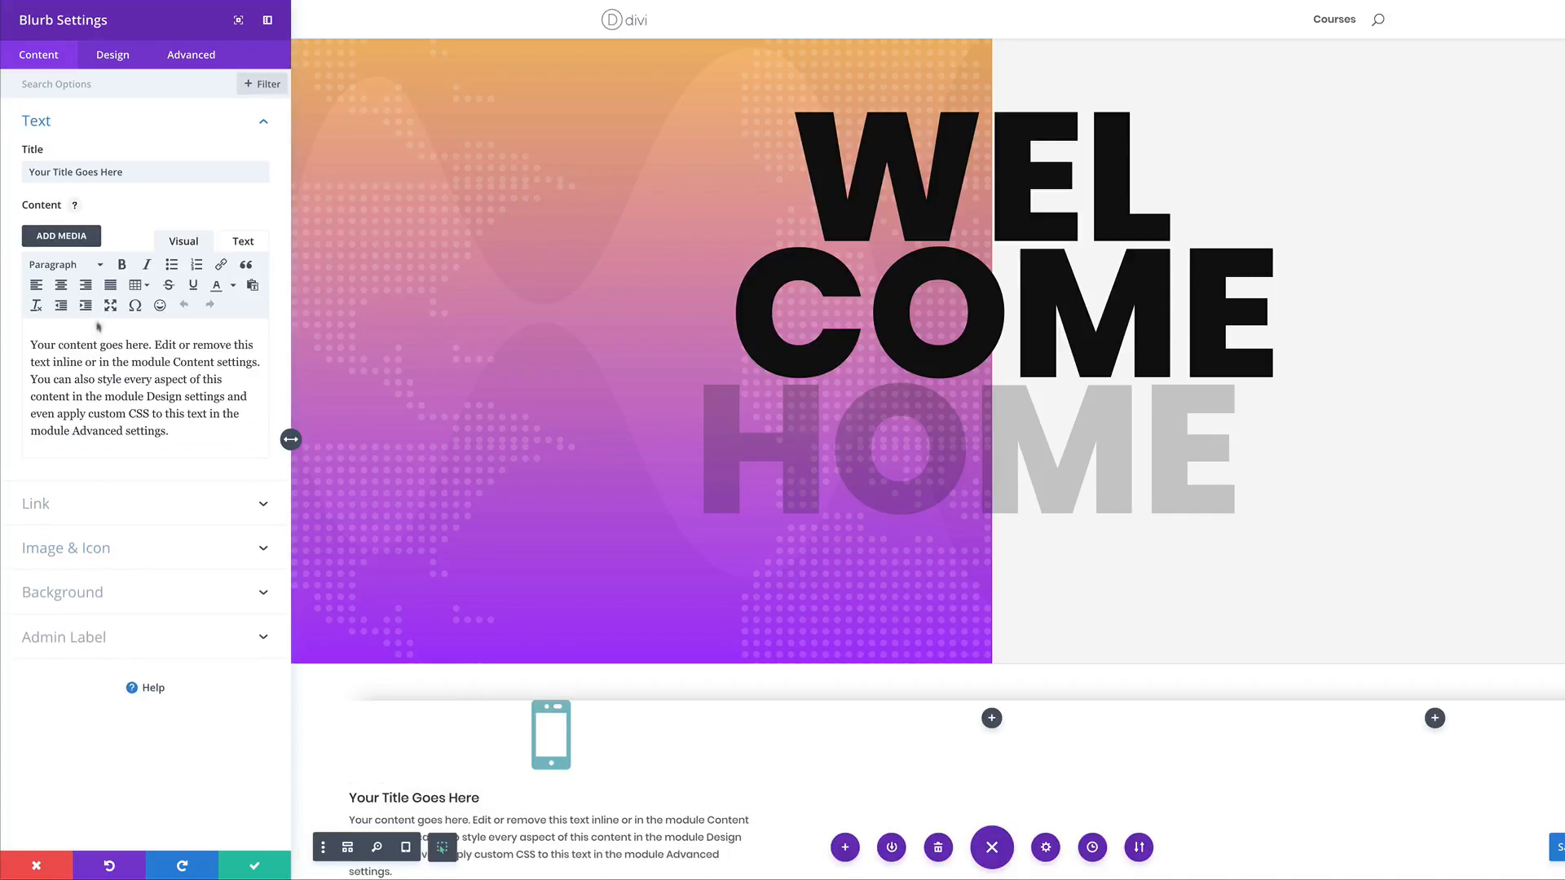
{"action": "left_click_drag", "start_coordinate": [124, 172], "coordinate": [23, 171]}
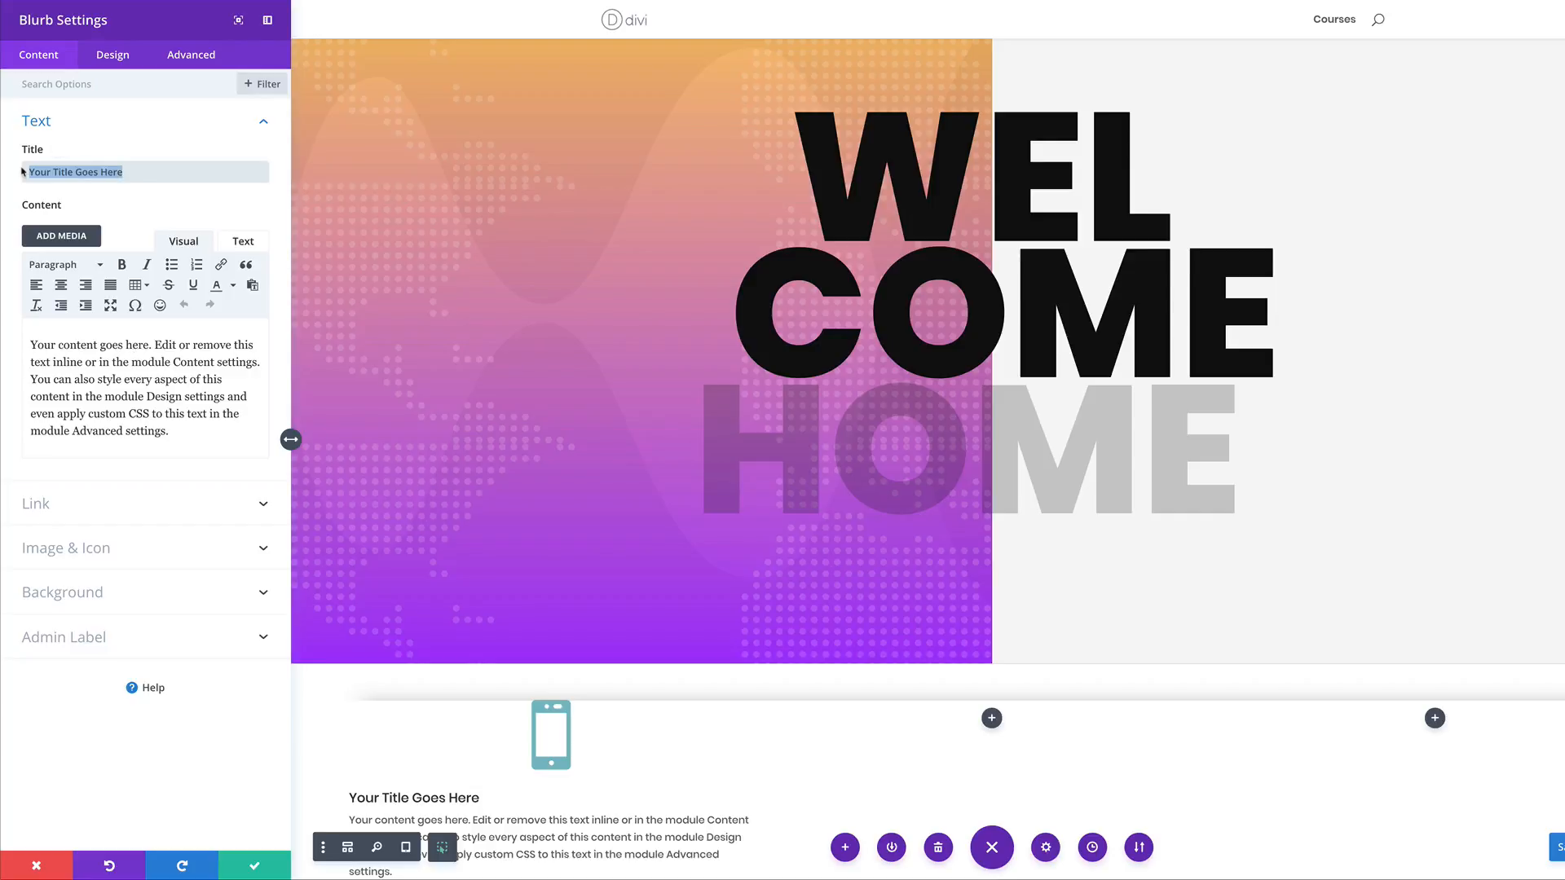
{"action": "type", "text": "Phone"}
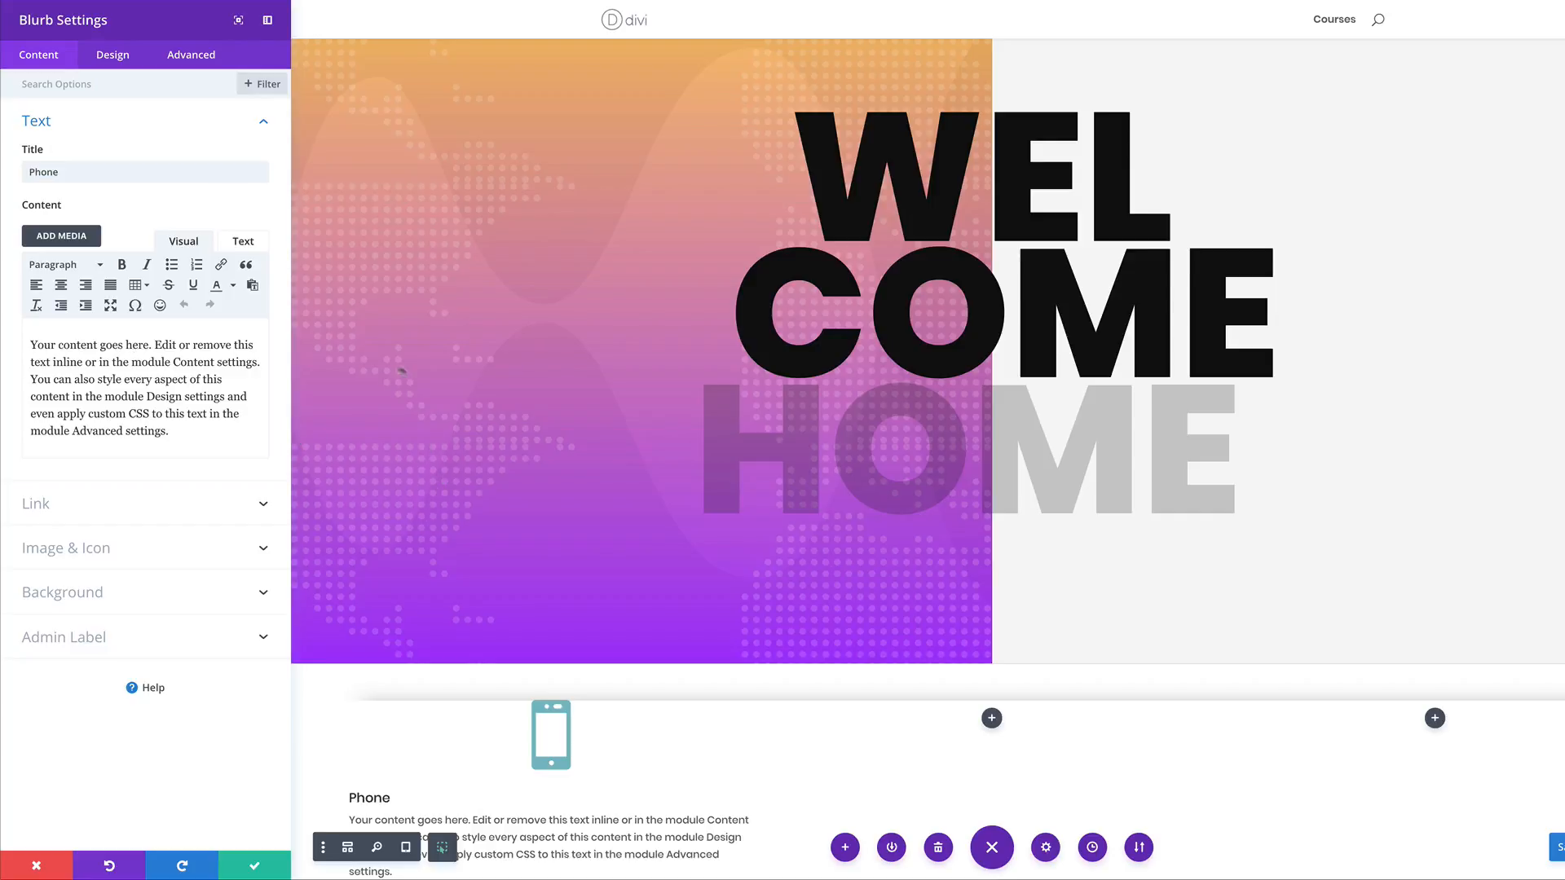
- Add a background gradient to the blurb running from transparent white, rgba(255,255,255,0), to purple #A21DF9
{"action": "left_click", "coordinate": [97, 593]}
{"action": "left_click", "coordinate": [115, 298]}
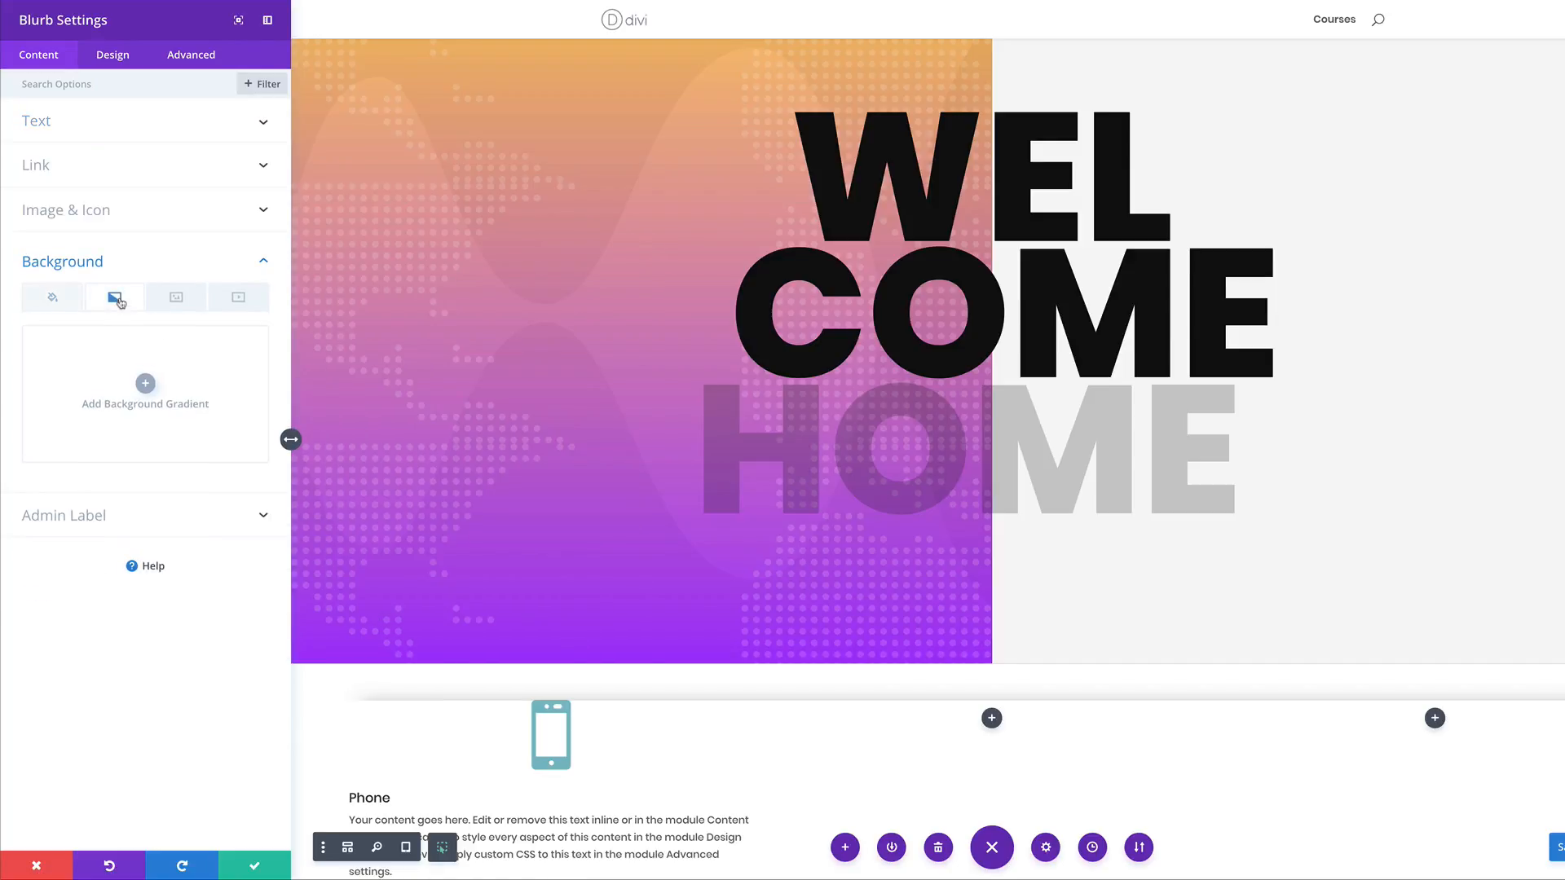
{"action": "left_click", "coordinate": [145, 384]}
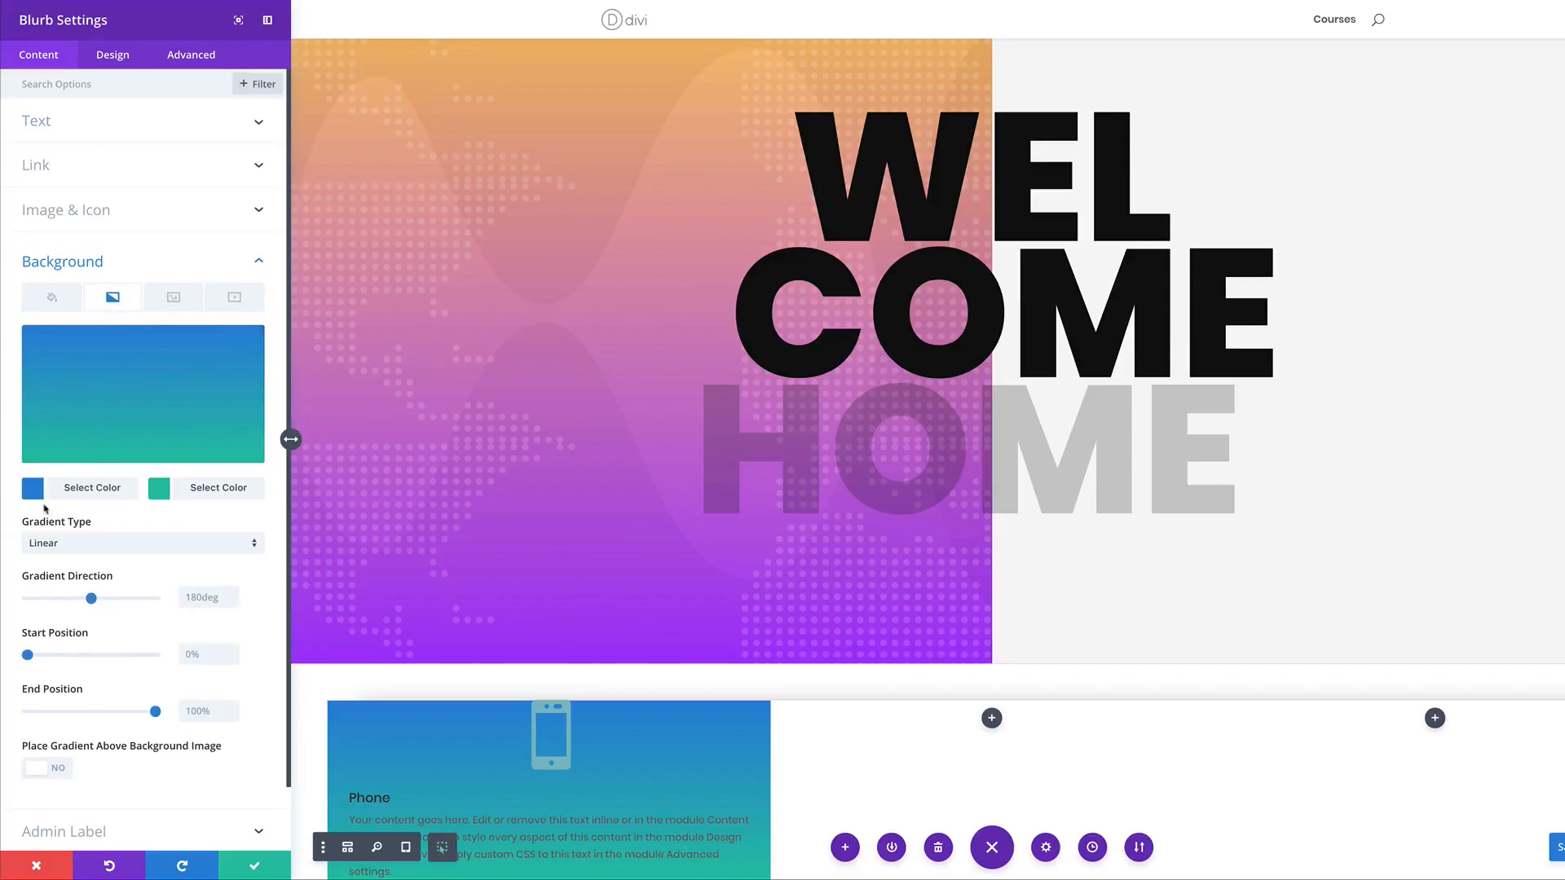
{"action": "left_click", "coordinate": [33, 489]}
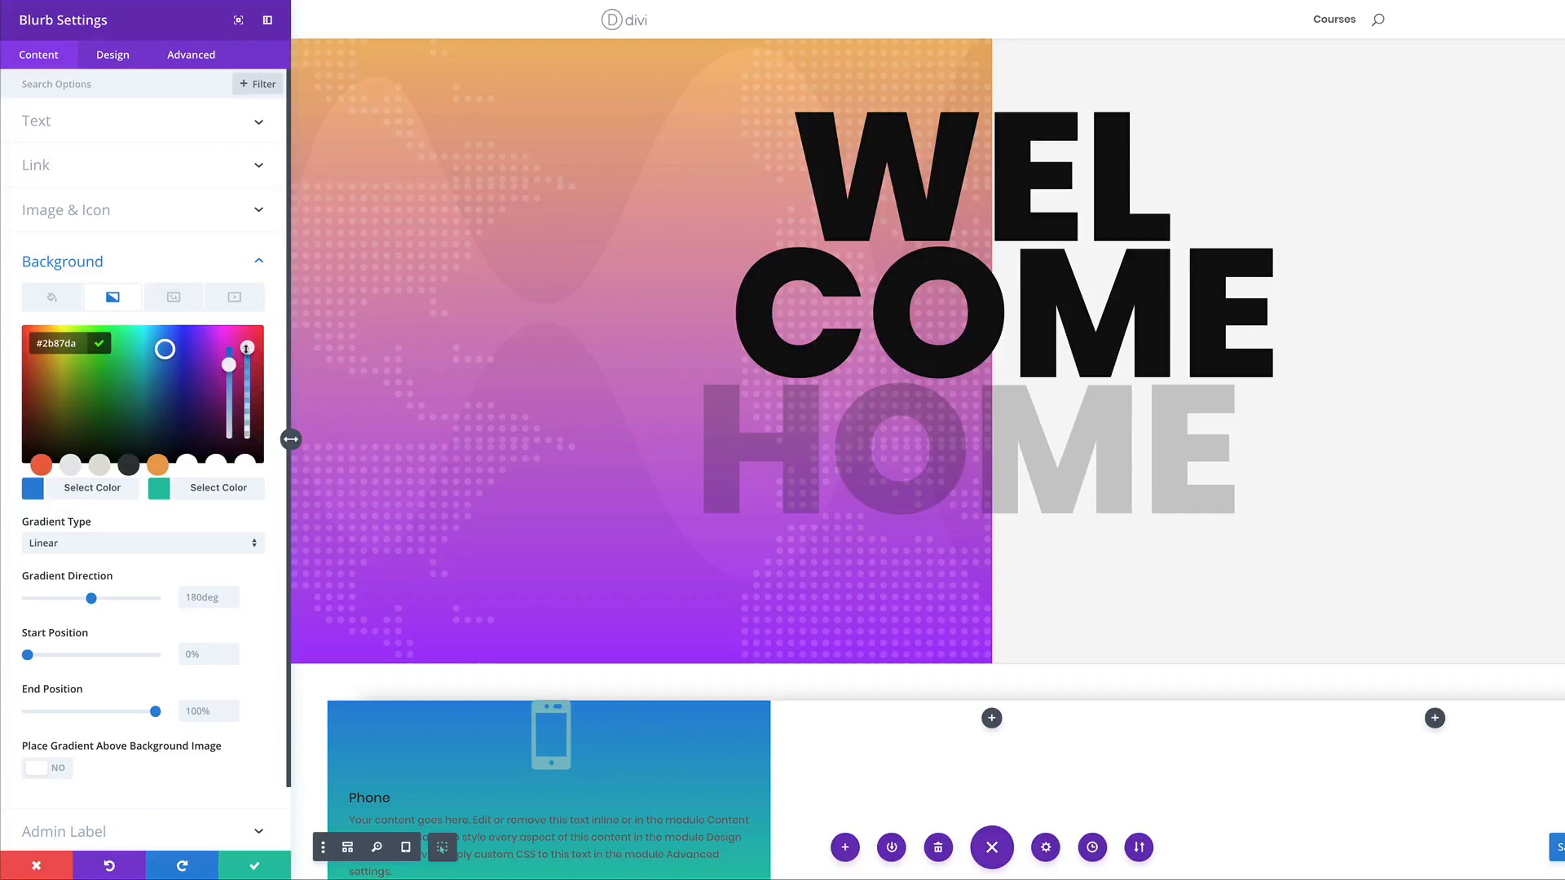
{"action": "left_click_drag", "start_coordinate": [246, 348], "coordinate": [247, 360]}
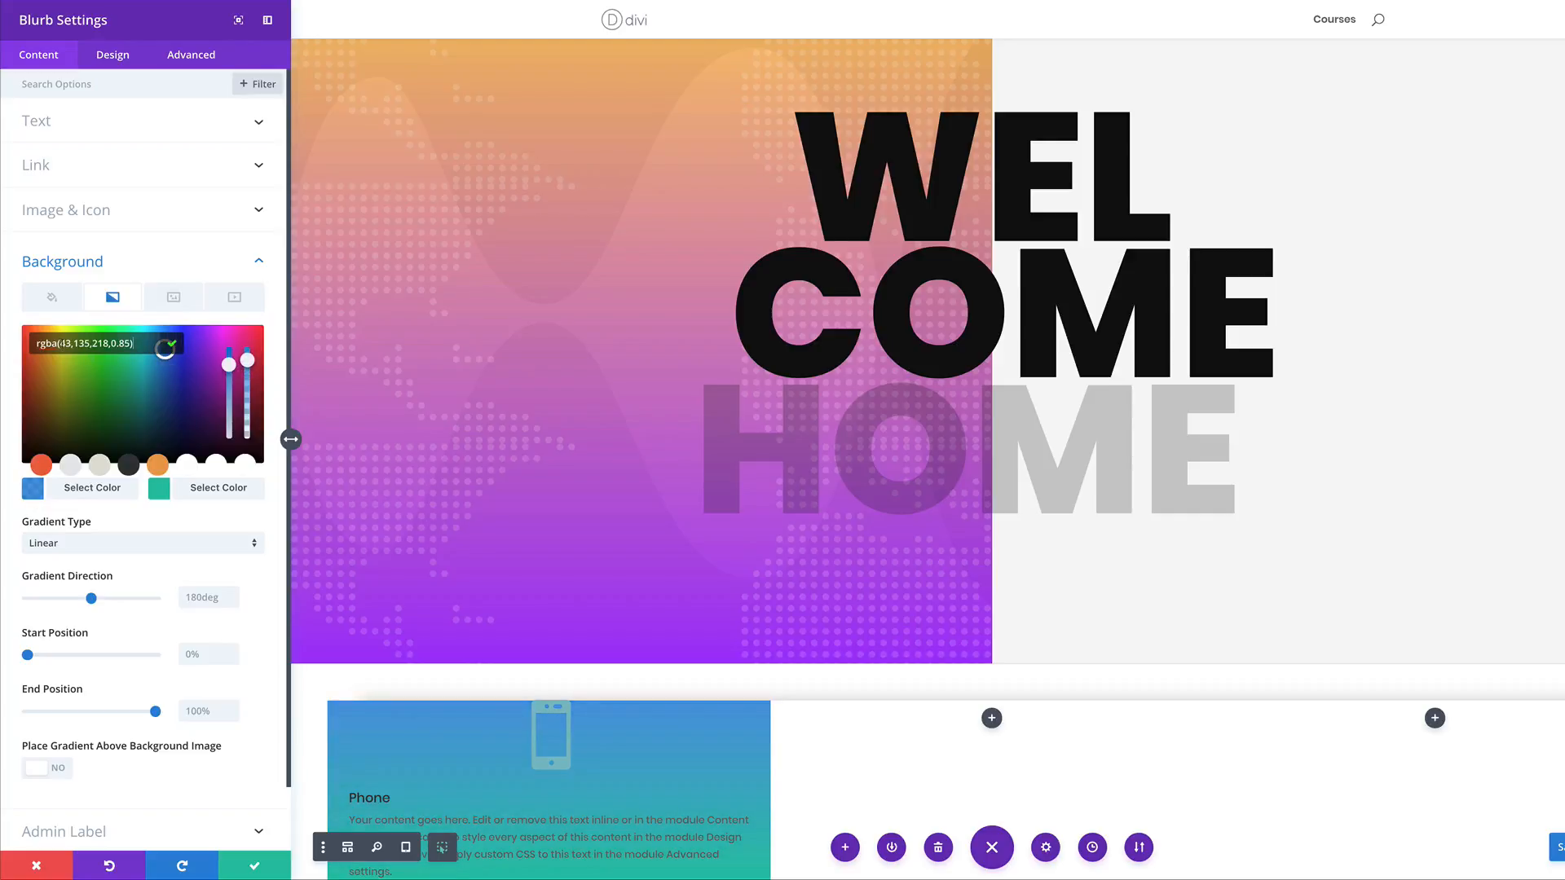
{"action": "left_click", "coordinate": [215, 464]}
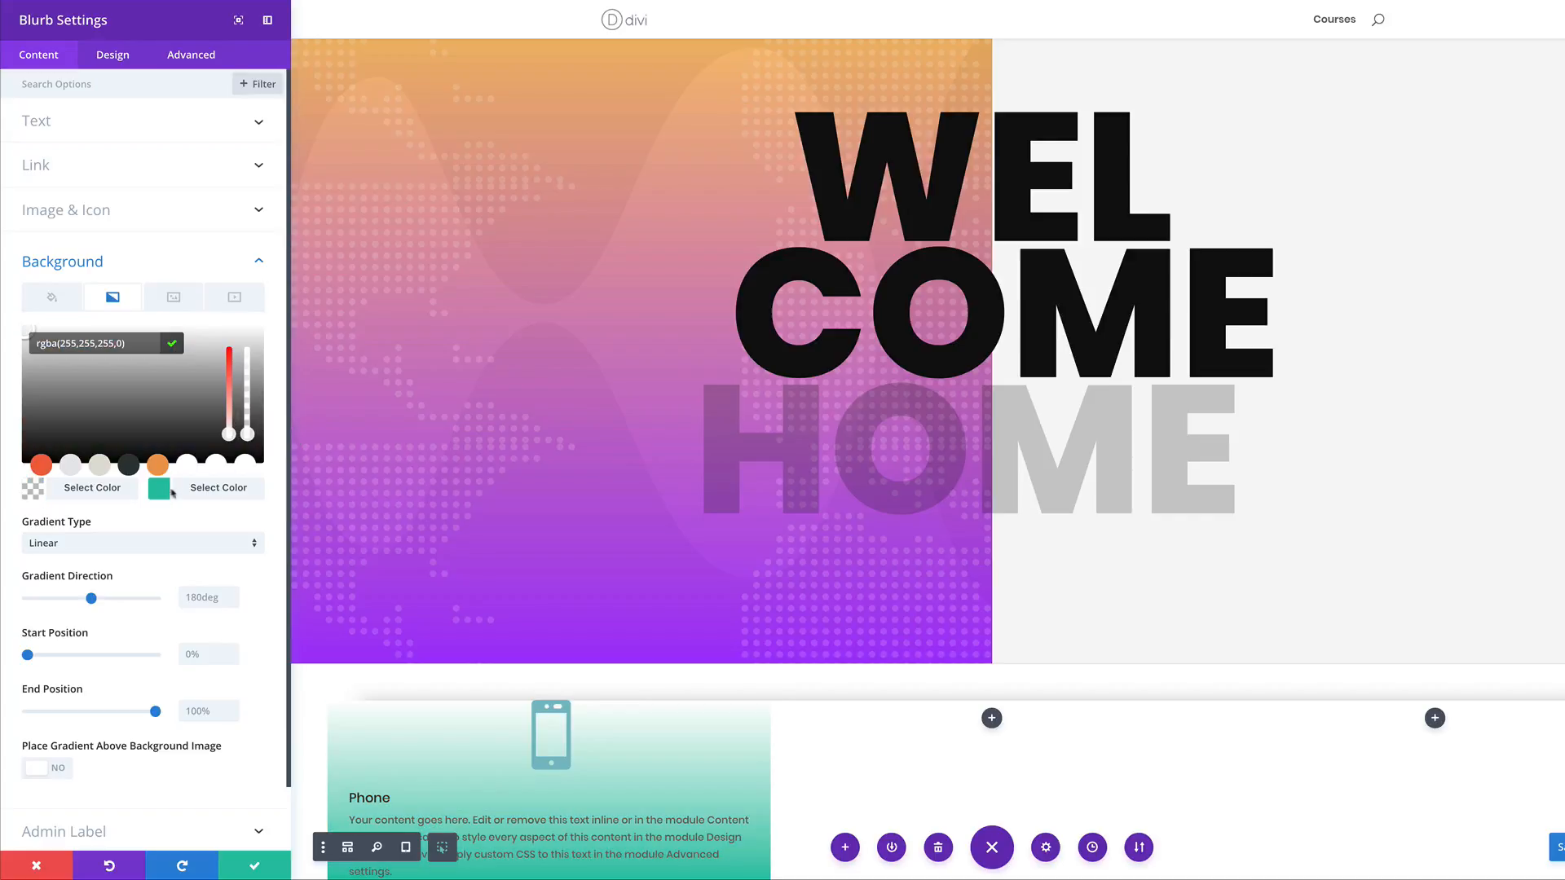
{"action": "left_click", "coordinate": [159, 490]}
{"action": "type", "text": "#A21DF9"}
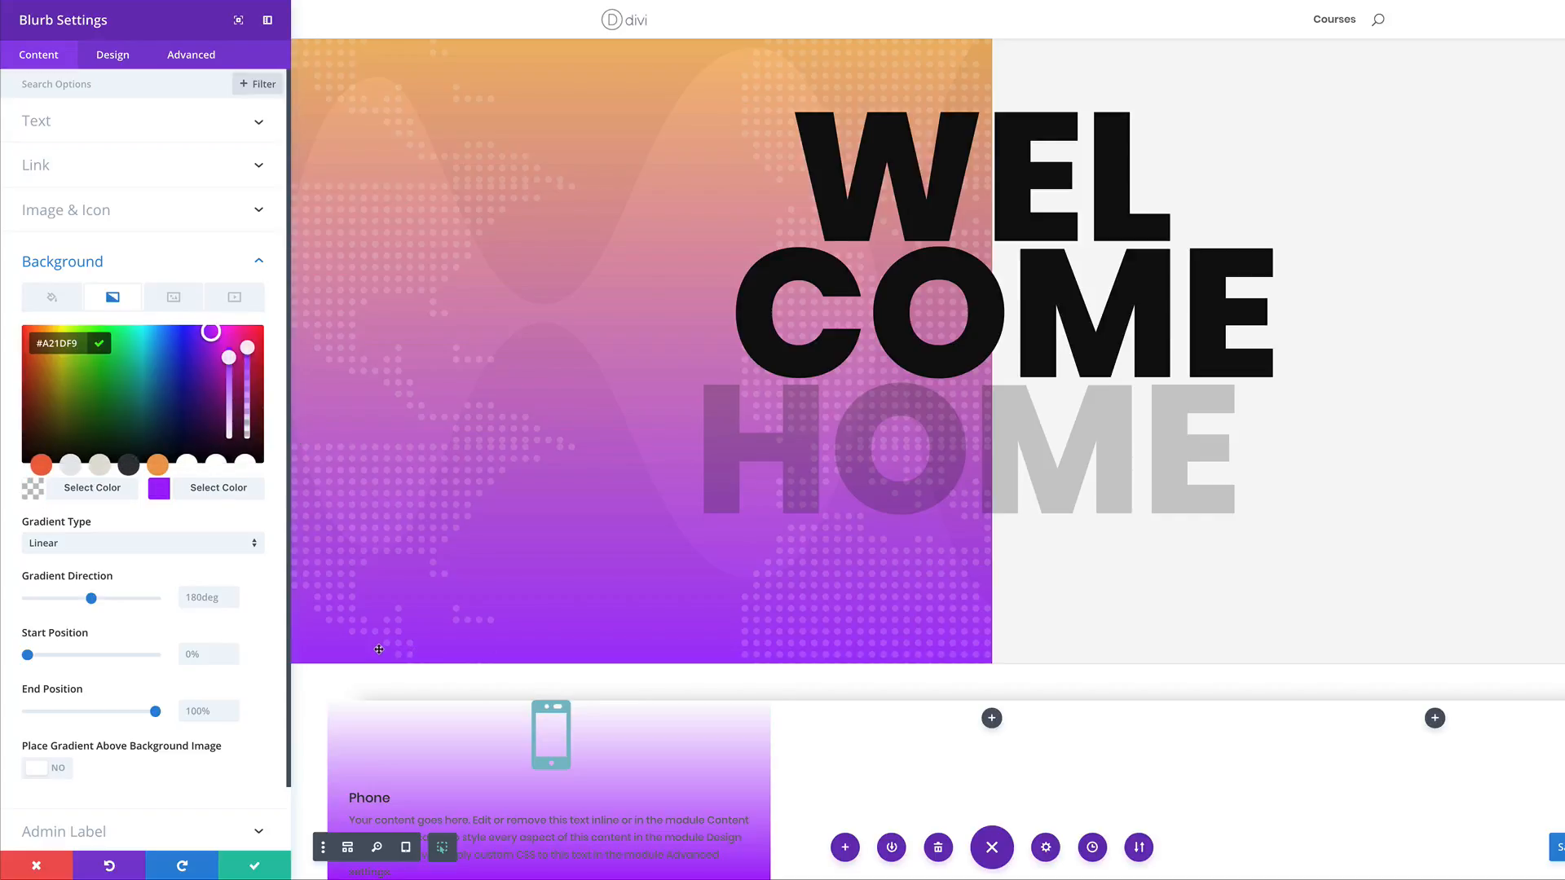
- Set both the start and end positions of the blurb's background gradient to 20%
{"action": "left_click", "coordinate": [206, 654]}
{"action": "type", "text": "20"}
{"action": "left_click", "coordinate": [206, 710]}
{"action": "type", "text": "20"}
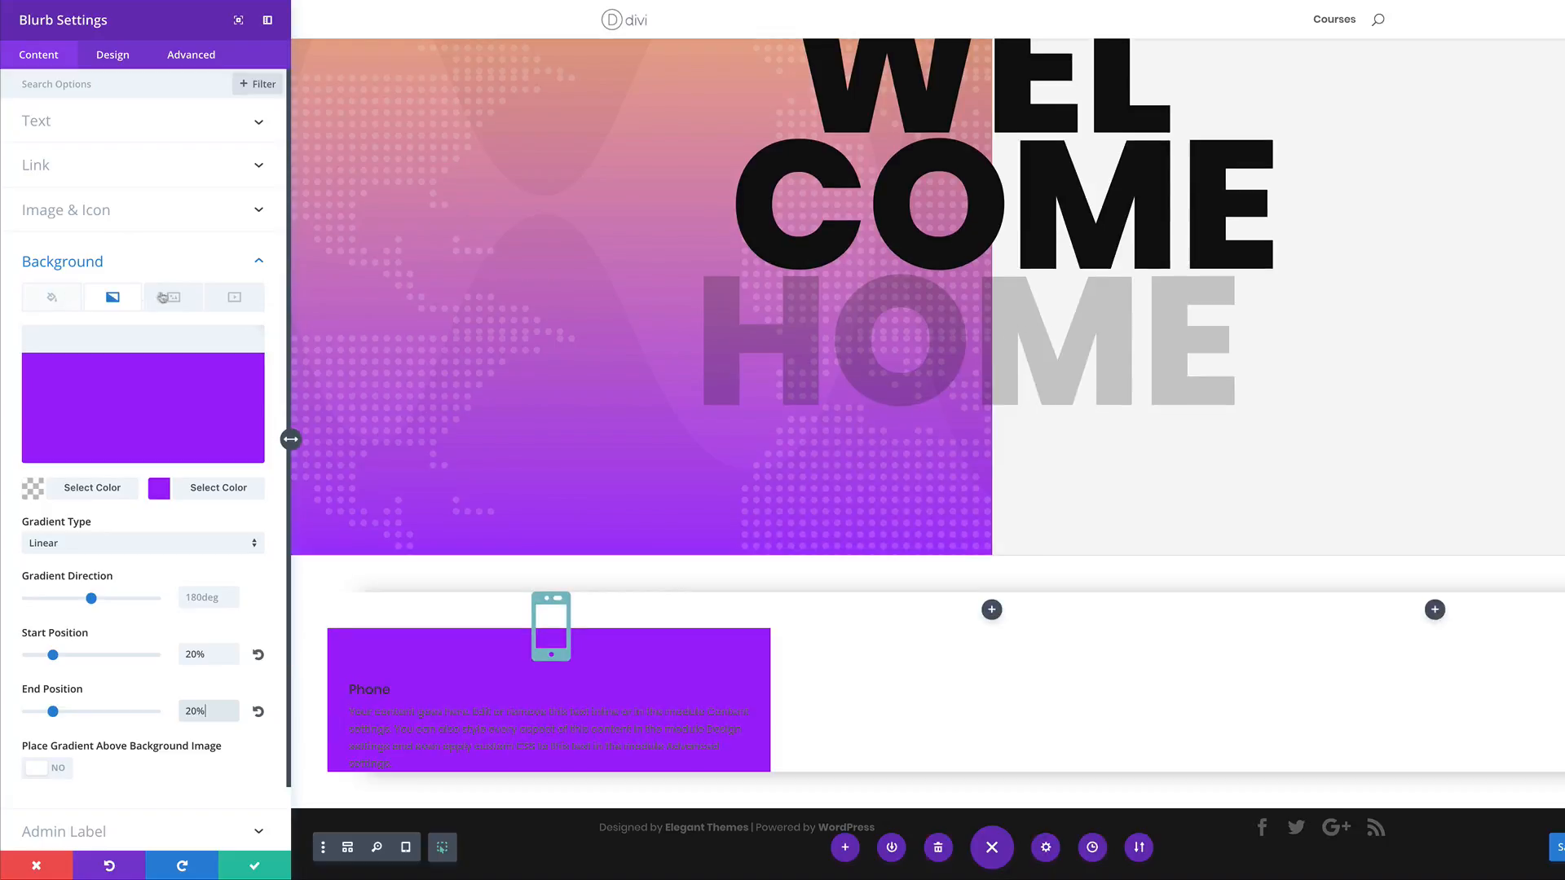
- Add the dotted world-map pattern from the media library as the blurb's background image
{"action": "left_click", "coordinate": [174, 301]}
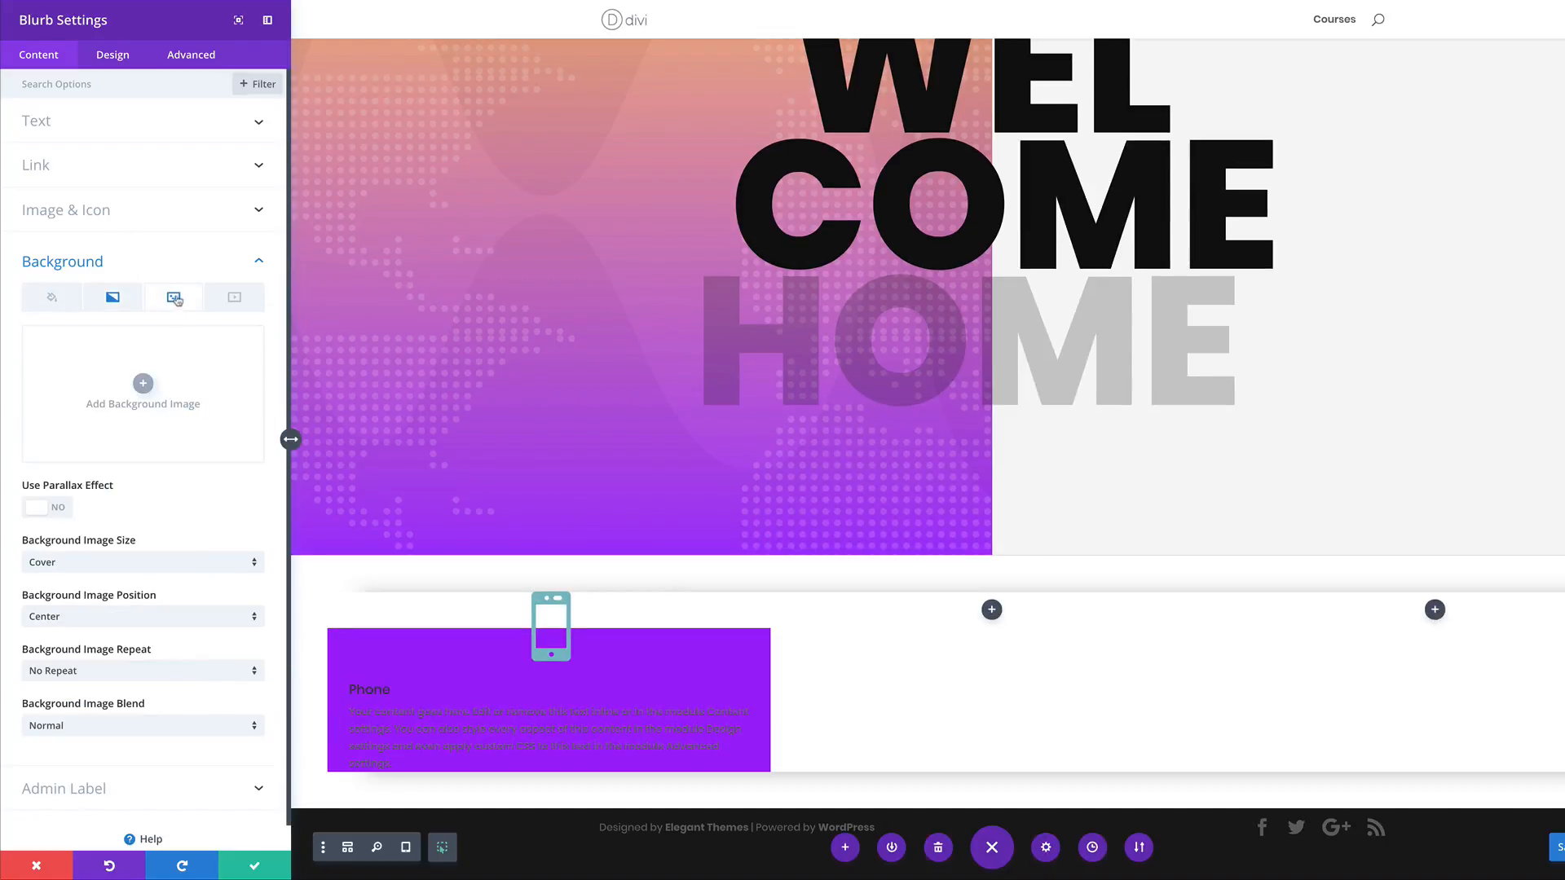
{"action": "left_click", "coordinate": [144, 383]}
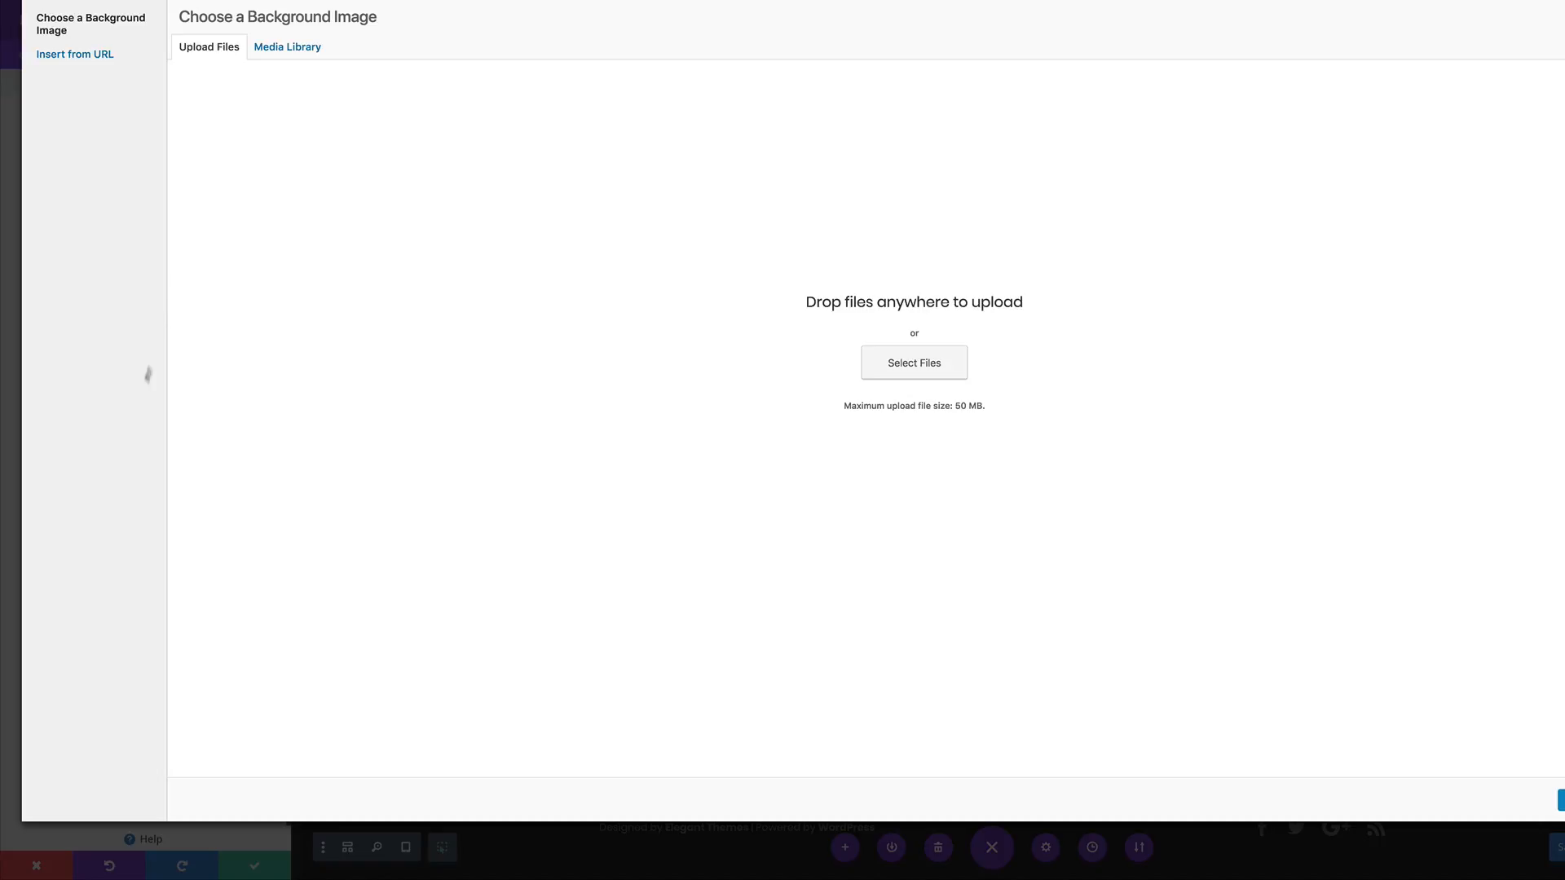
{"action": "left_click", "coordinate": [285, 48]}
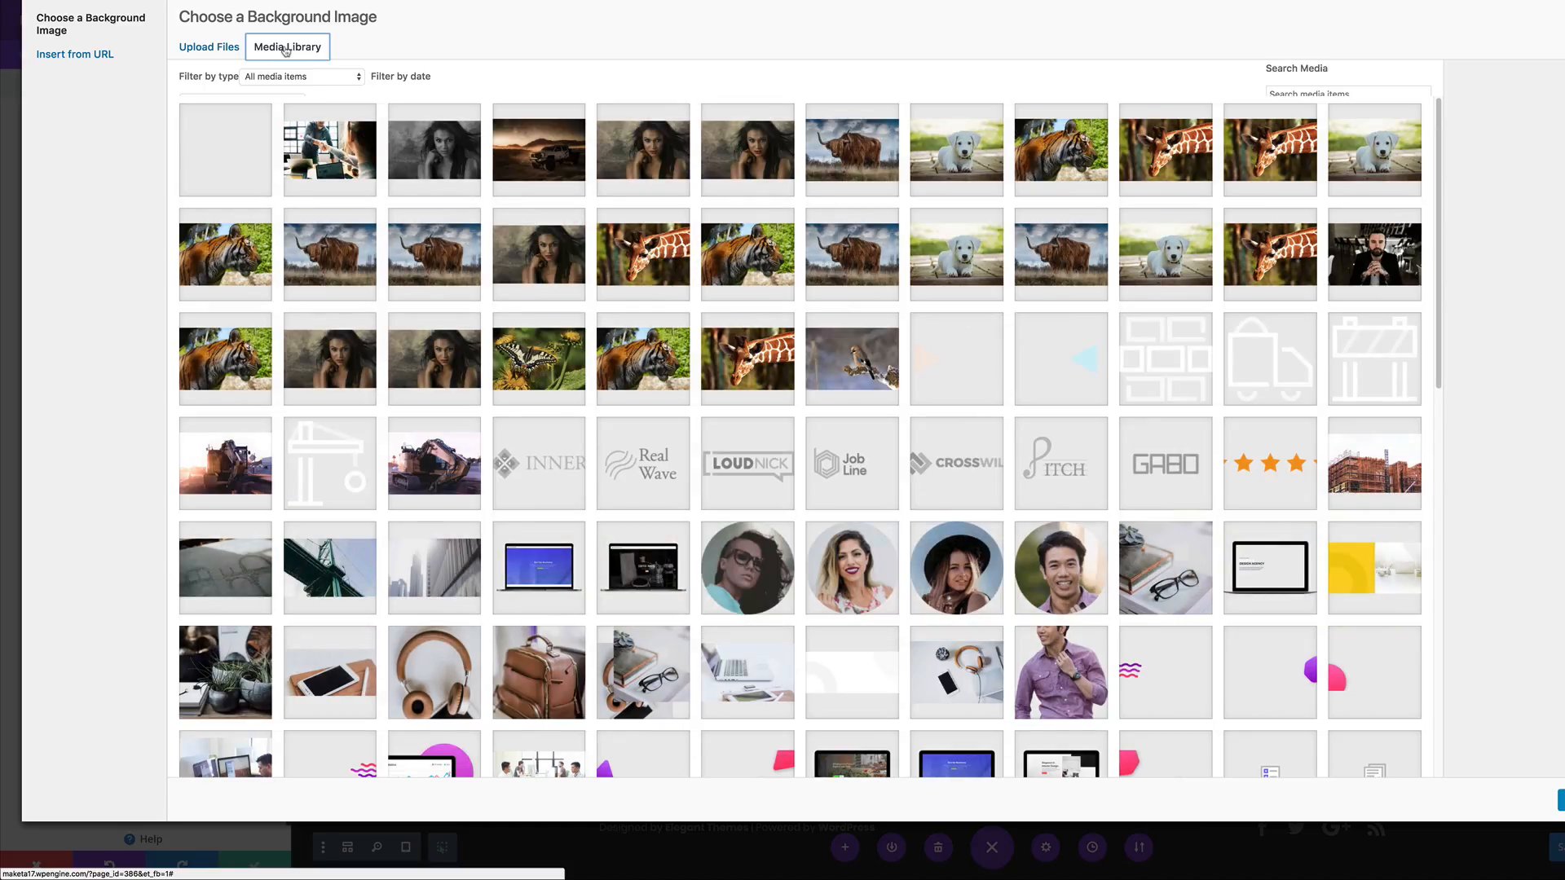
{"action": "left_click", "coordinate": [249, 184]}
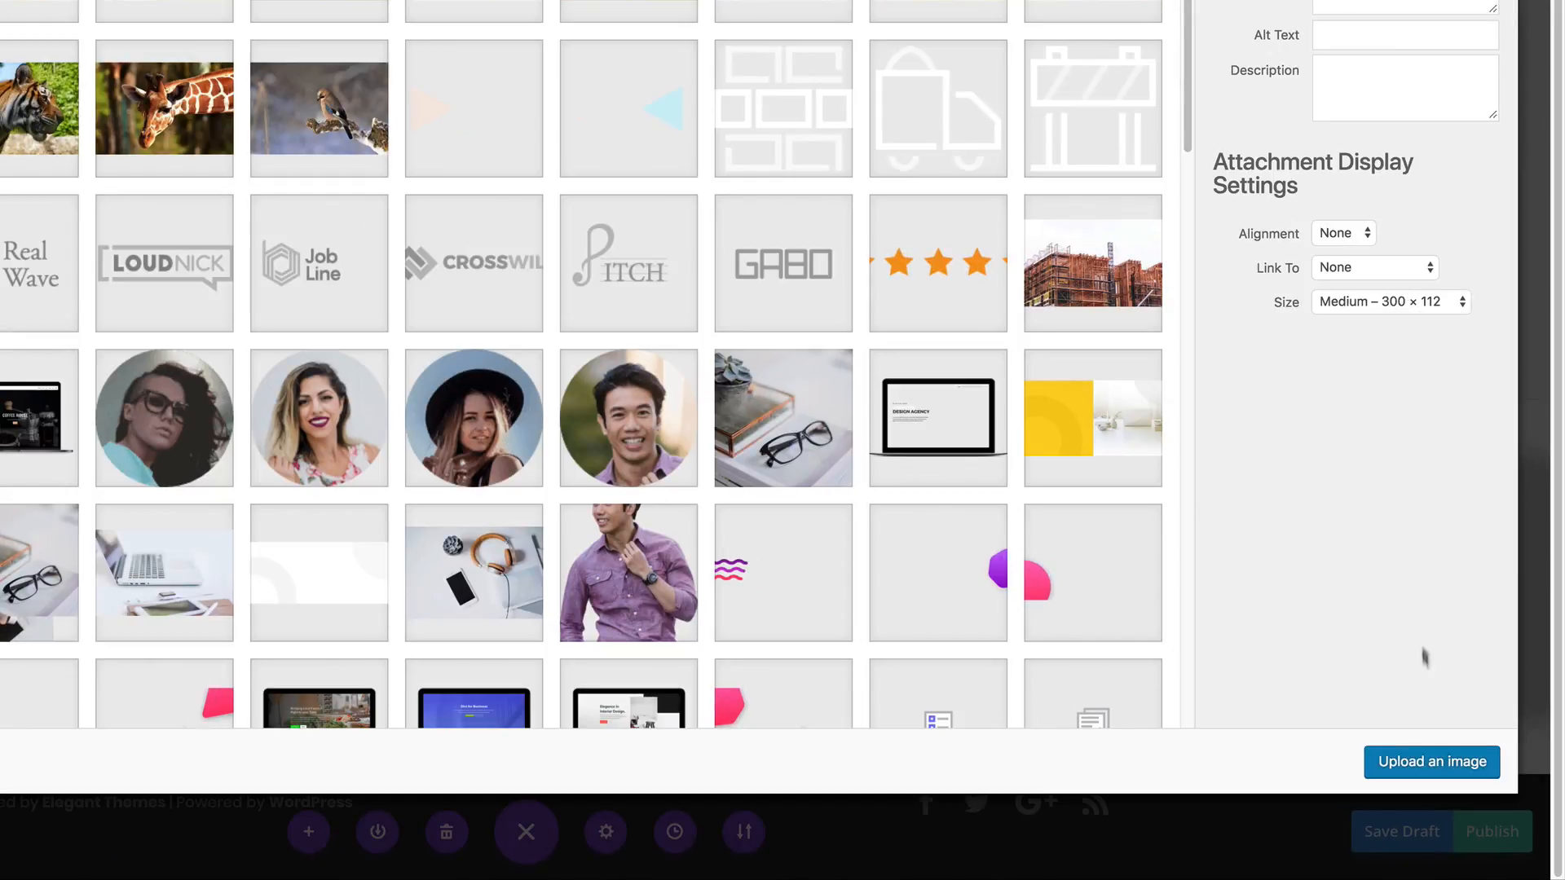
{"action": "left_click", "coordinate": [1508, 778]}
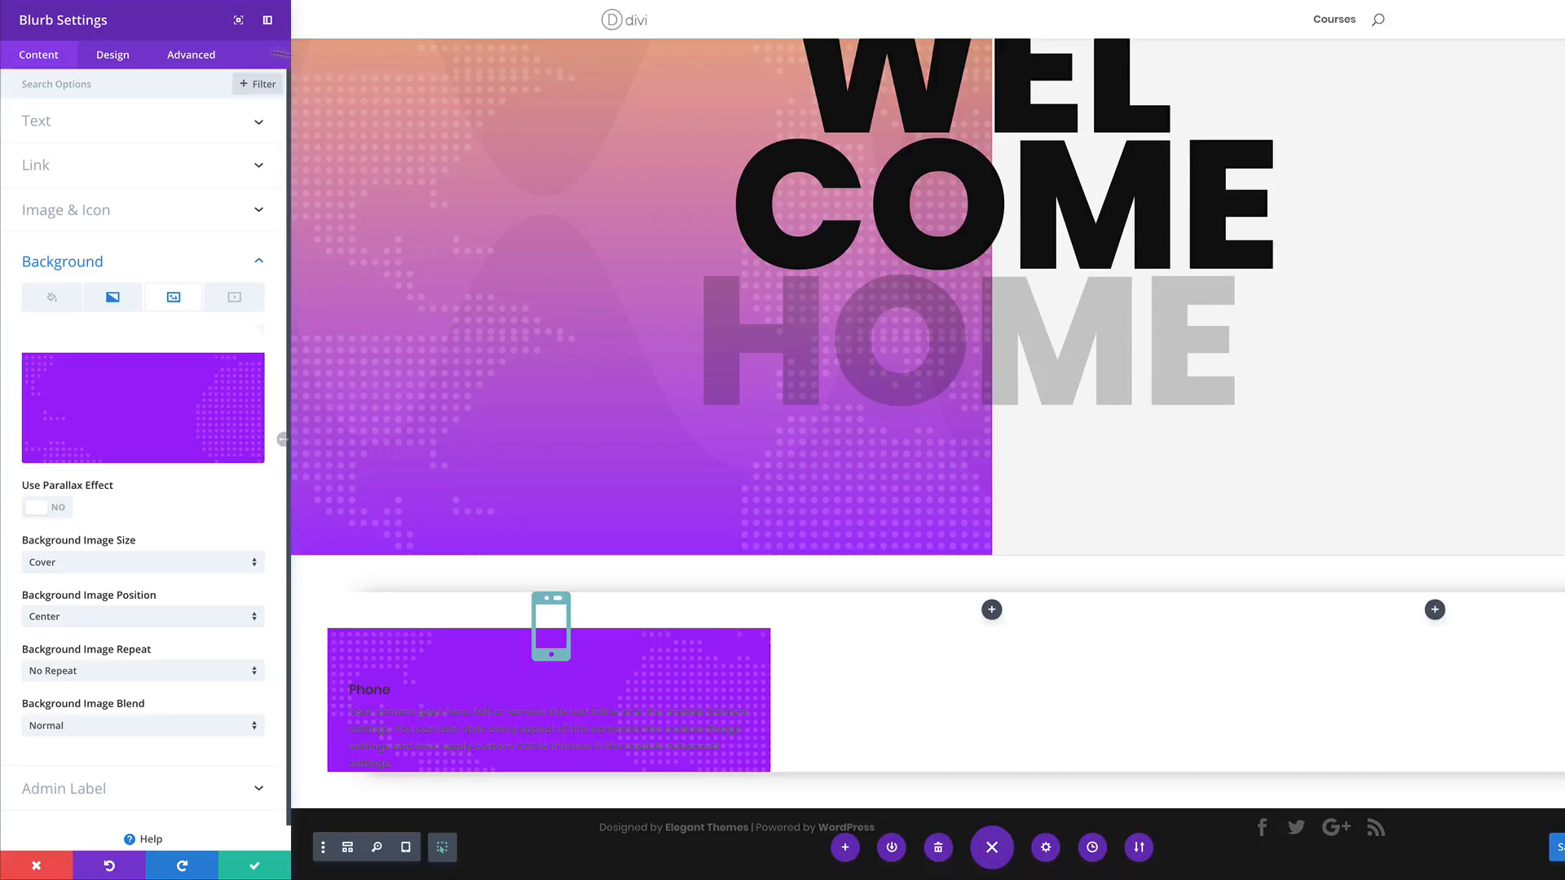
- Color the blurb's phone icon black and give it a custom icon font size of 85px
{"action": "left_click", "coordinate": [114, 54]}
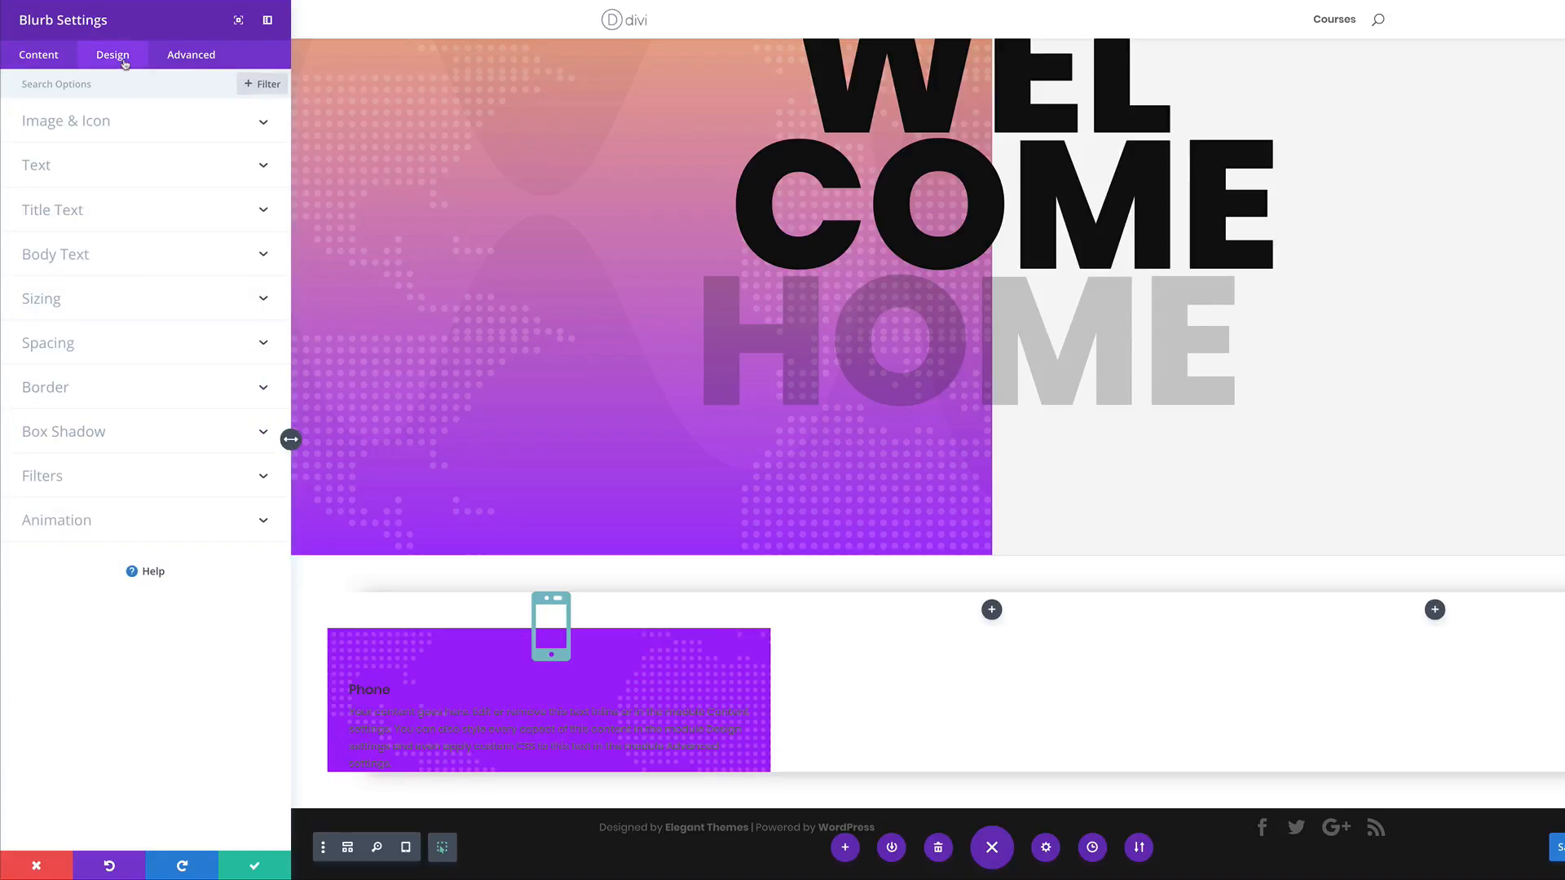
{"action": "left_click", "coordinate": [88, 125]}
{"action": "left_click", "coordinate": [37, 181]}
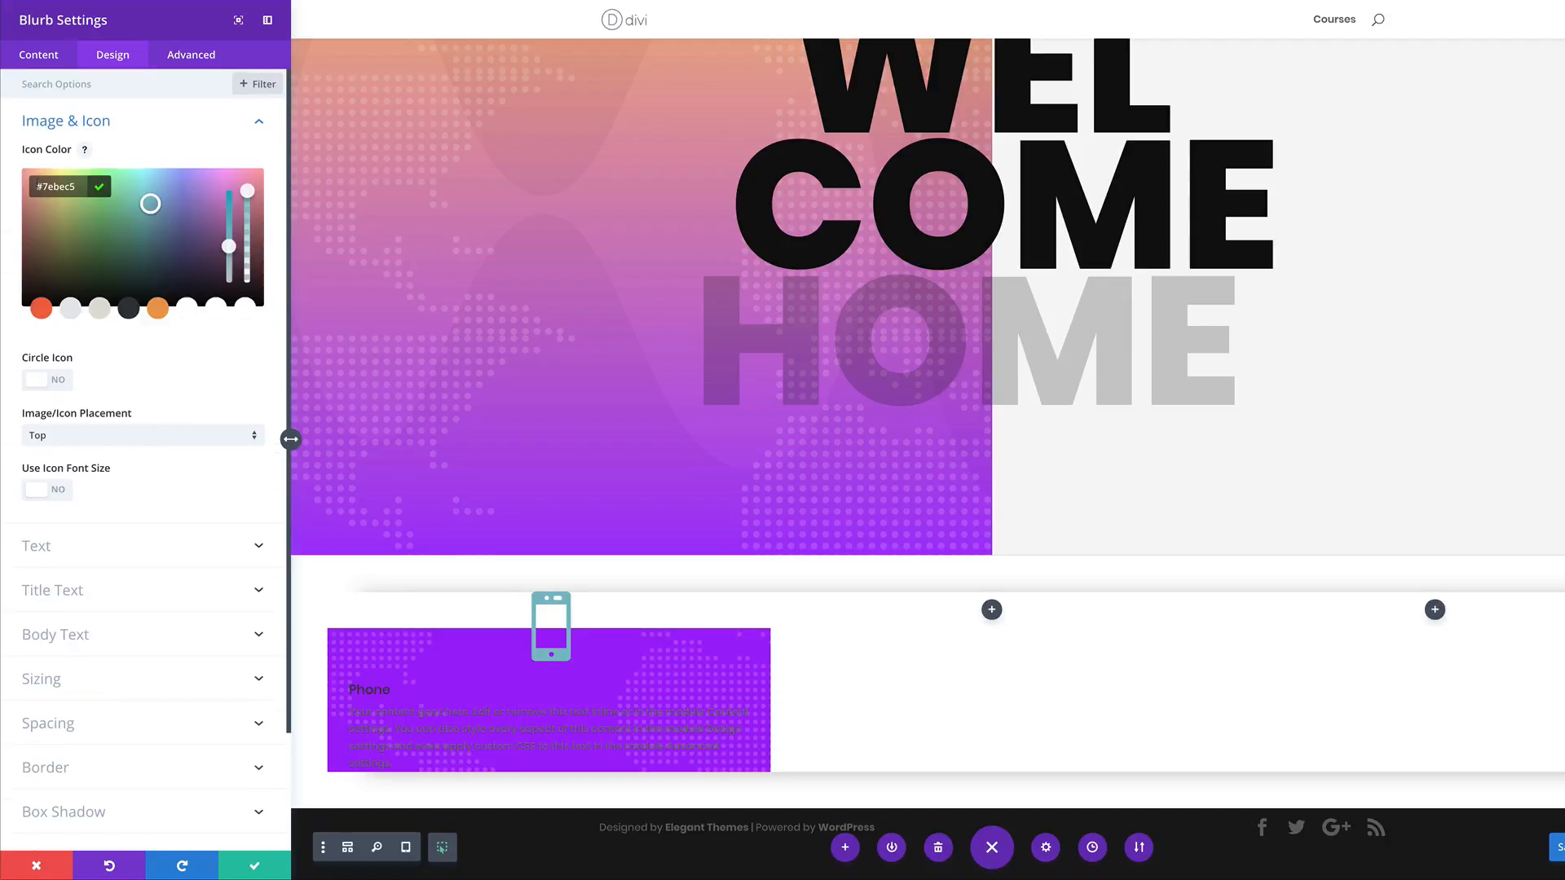
{"action": "left_click_drag", "start_coordinate": [62, 266], "coordinate": [15, 310]}
{"action": "left_click", "coordinate": [136, 356]}
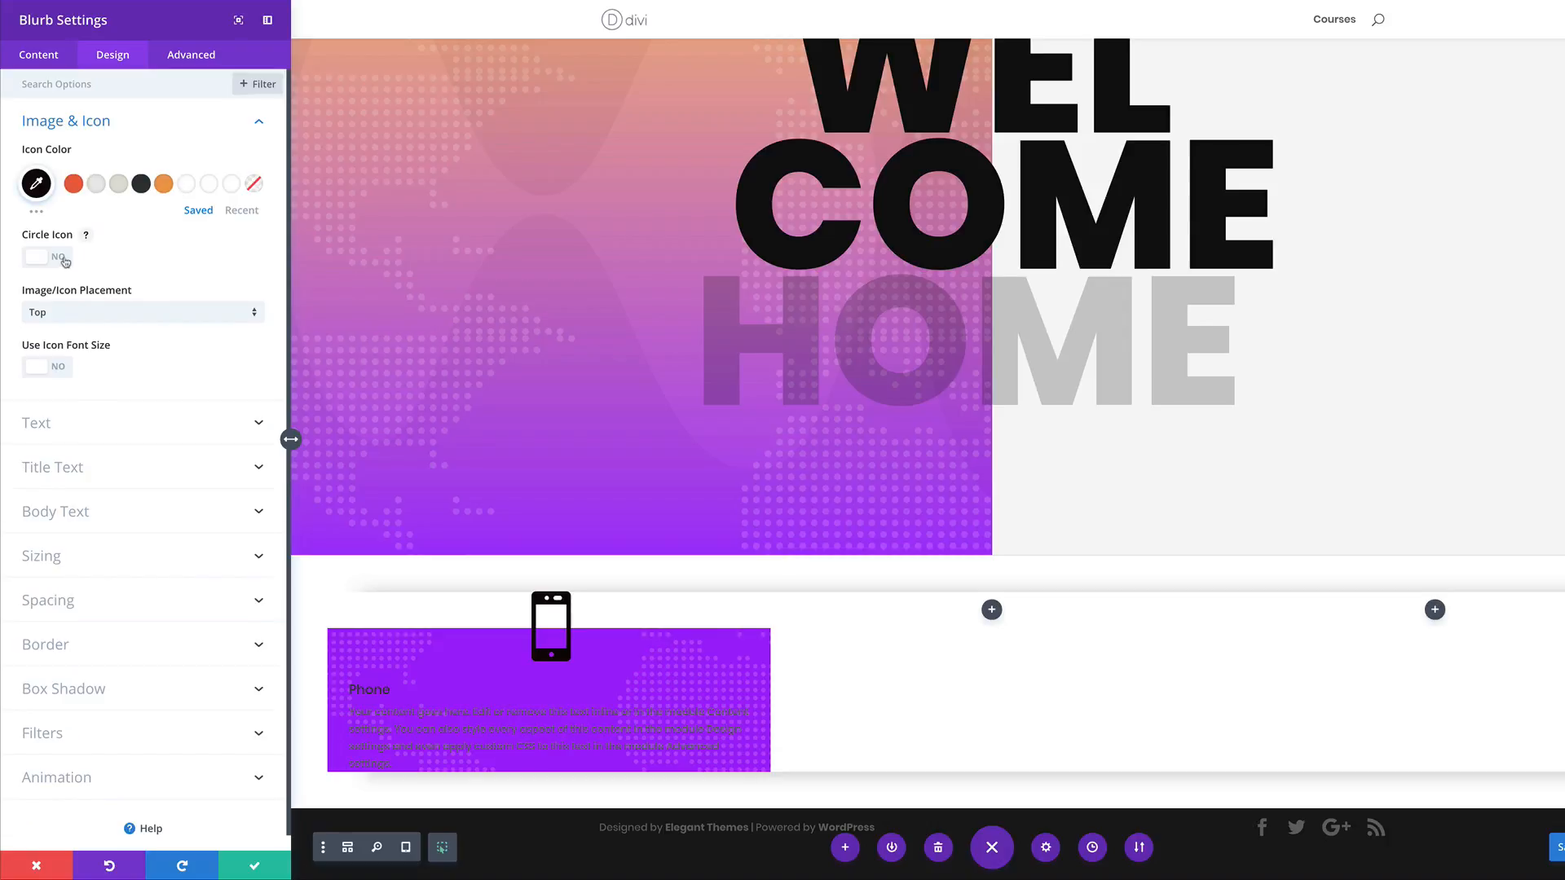
{"action": "left_click", "coordinate": [64, 373]}
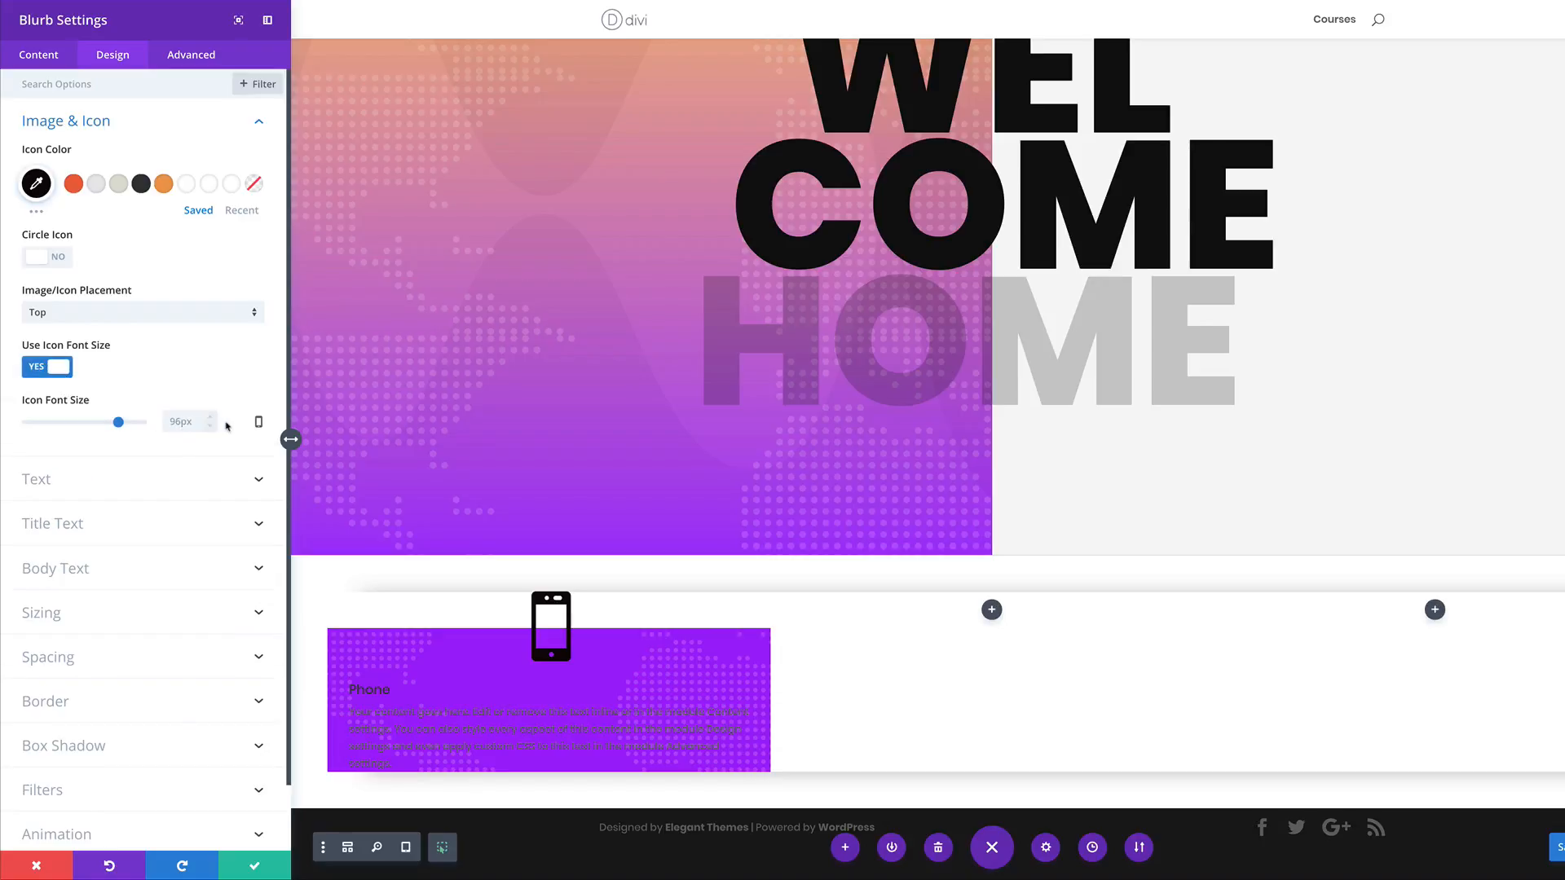
{"action": "left_click", "coordinate": [172, 423]}
{"action": "type", "text": "85px"}
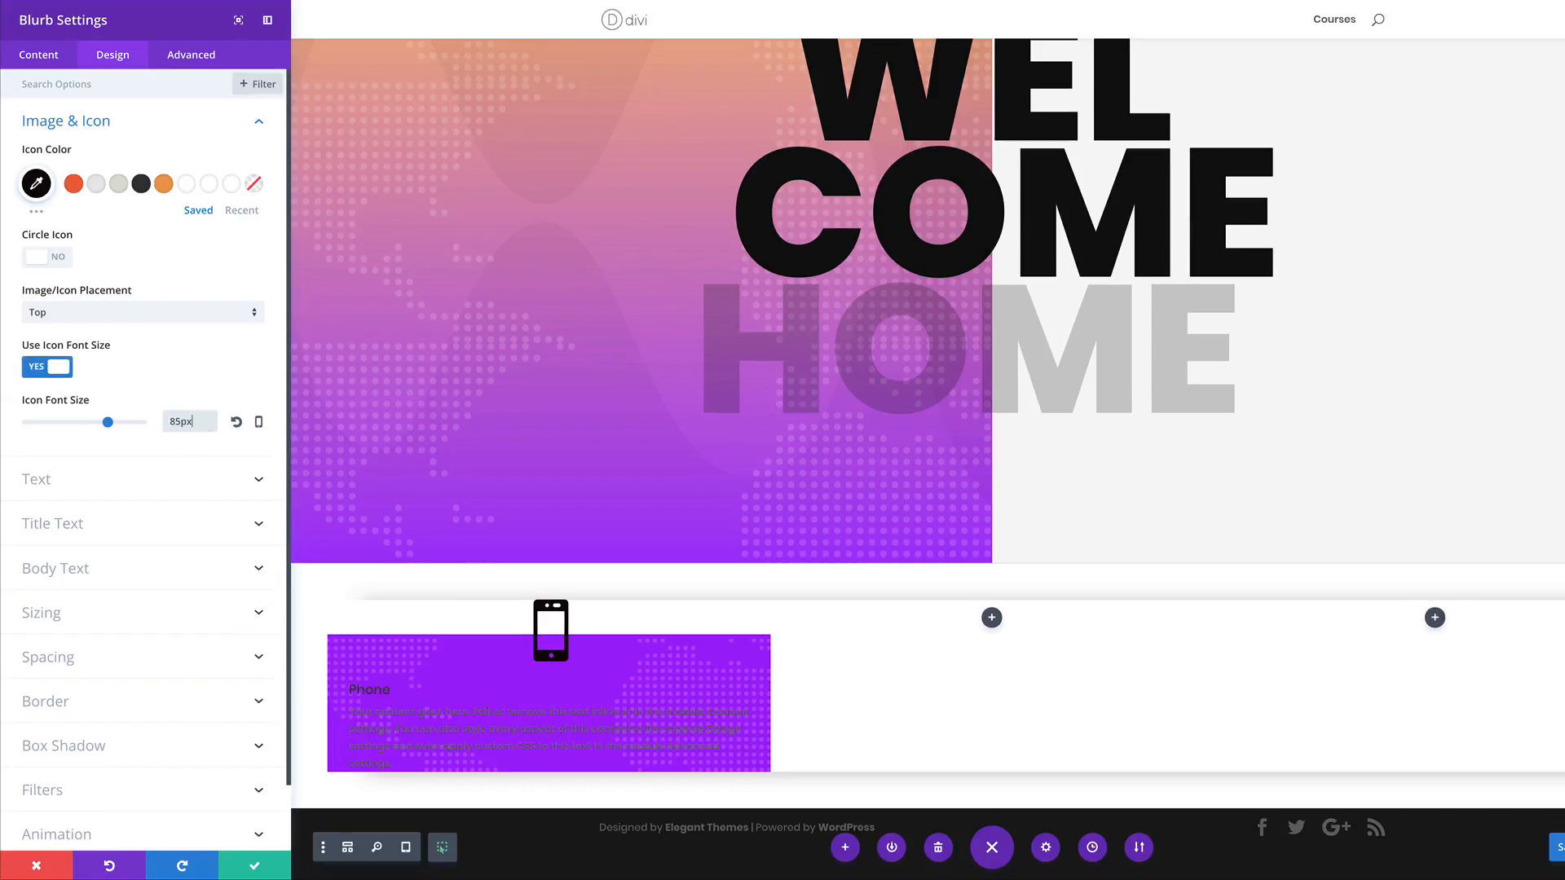
- Center the blurb's text orientation and set its text color to Light
{"action": "left_click", "coordinate": [53, 484]}
{"action": "left_click", "coordinate": [116, 205]}
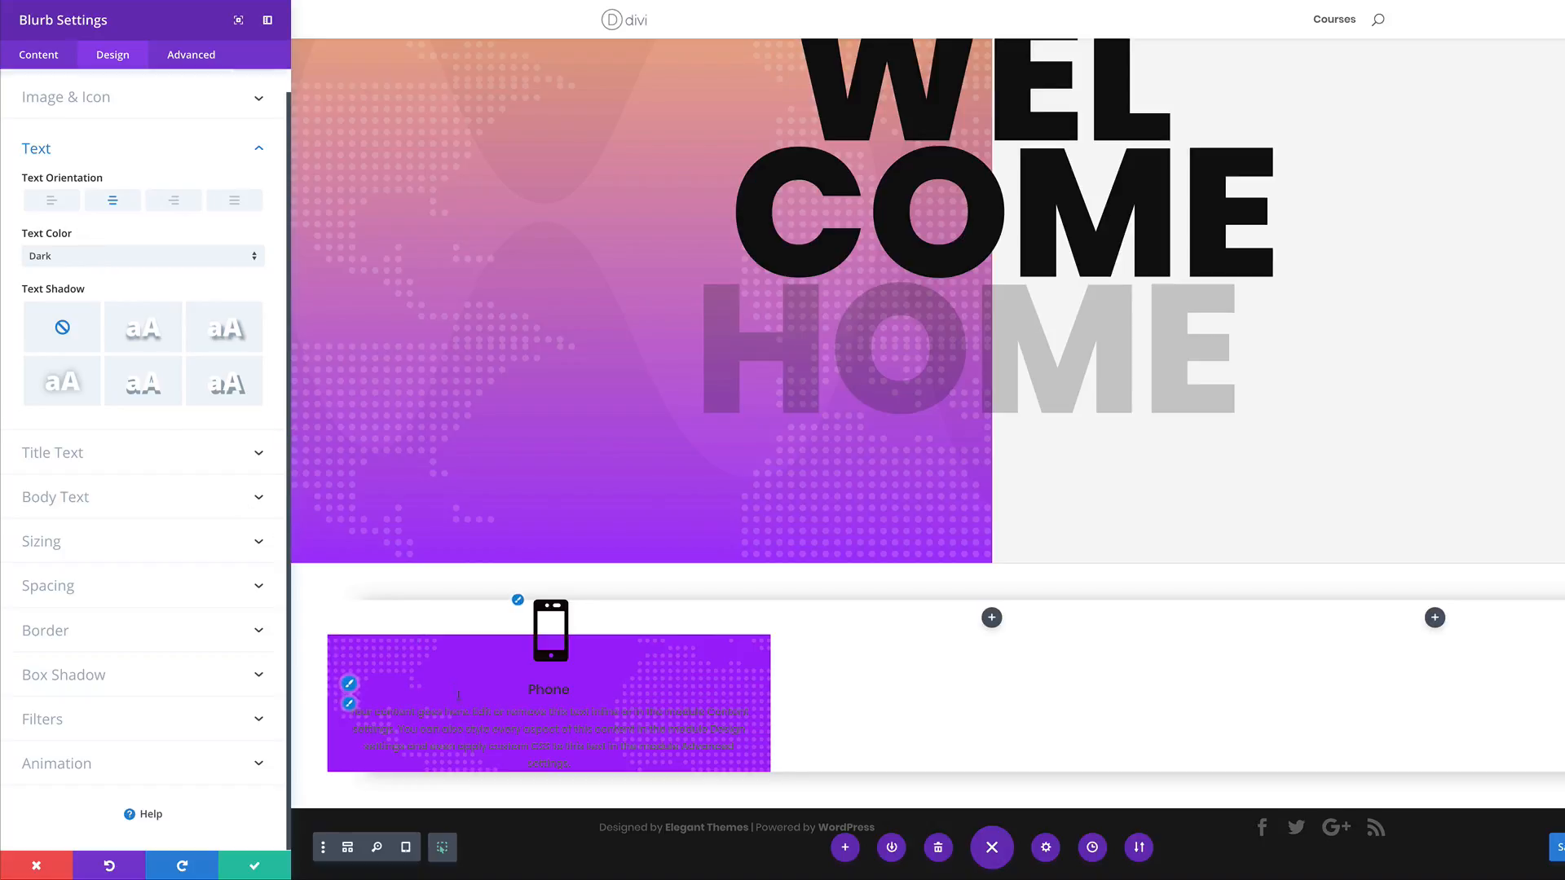
{"action": "left_click", "coordinate": [115, 263]}
{"action": "left_click", "coordinate": [115, 275]}
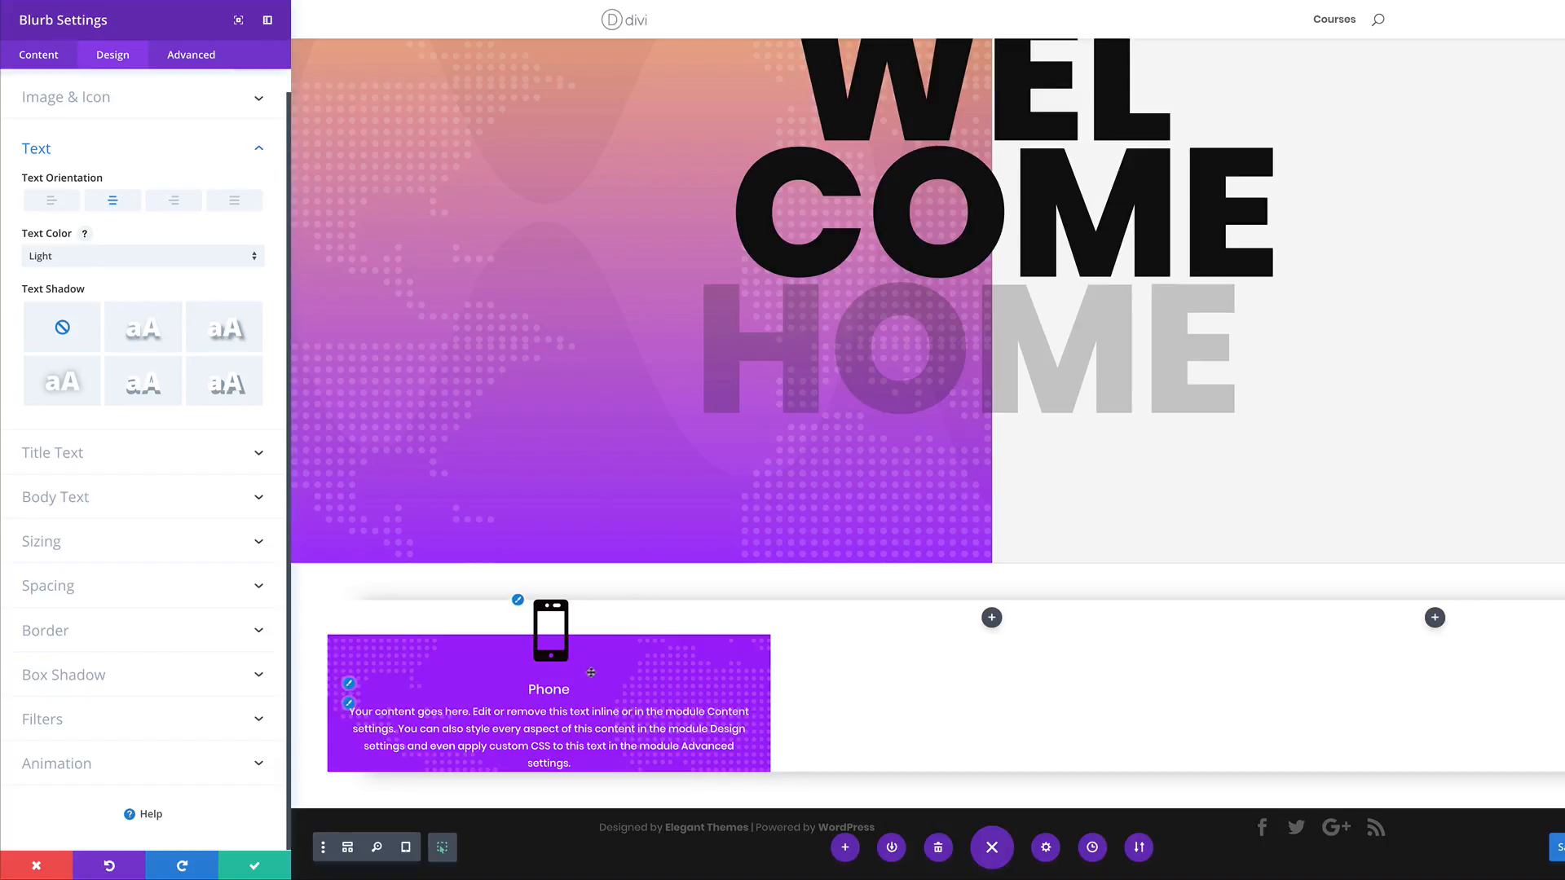
- Style the blurb's title text at 46px with Ultra Bold weight and uppercase letters
{"action": "left_click", "coordinate": [351, 684]}
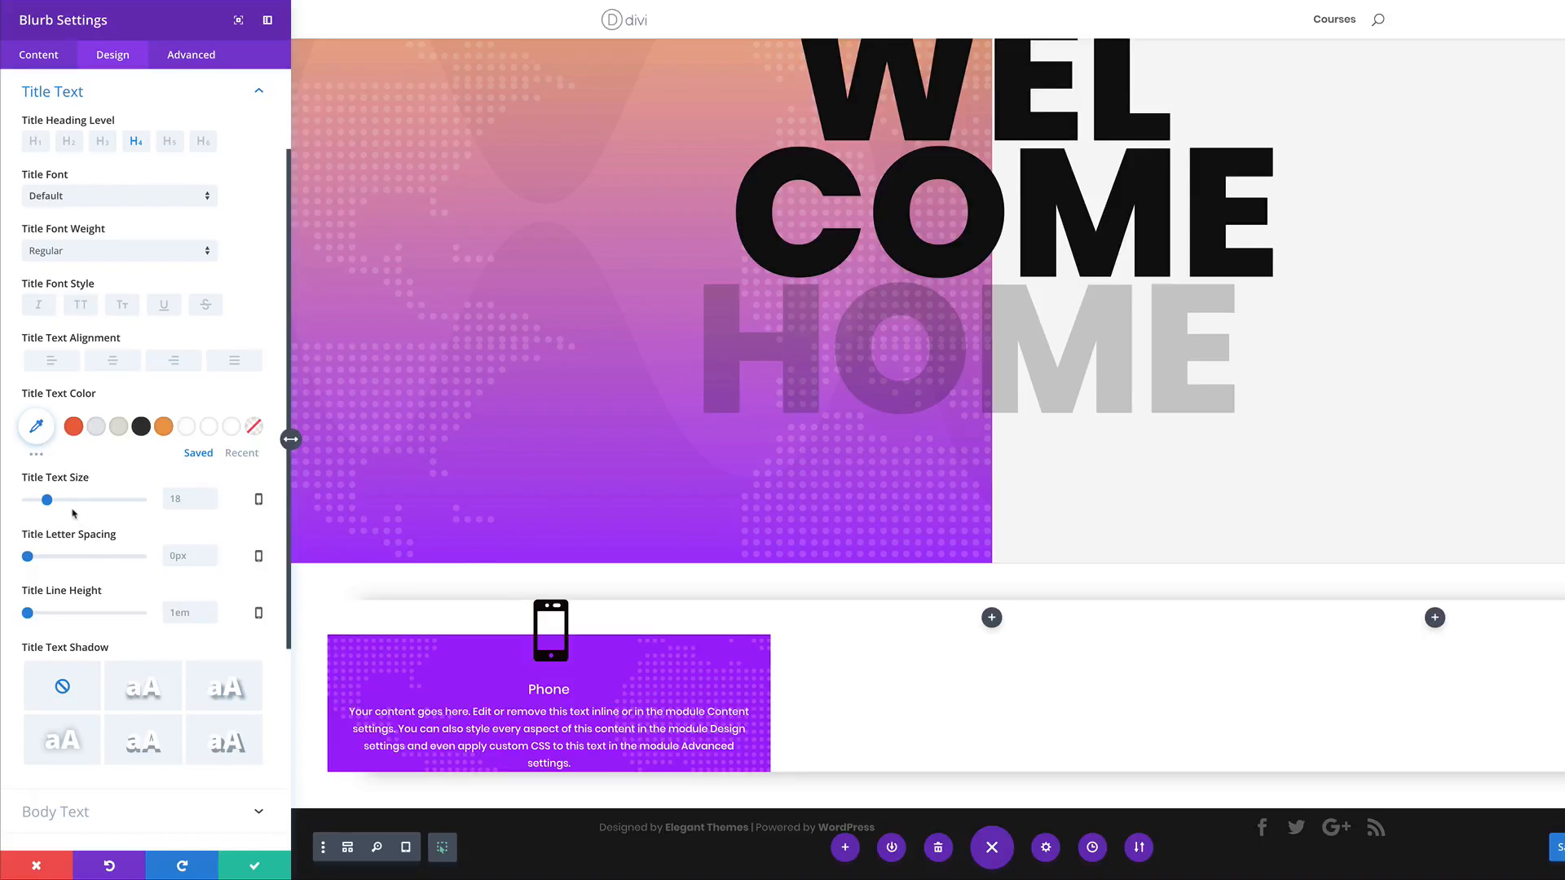
{"action": "left_click", "coordinate": [173, 498]}
{"action": "type", "text": "46"}
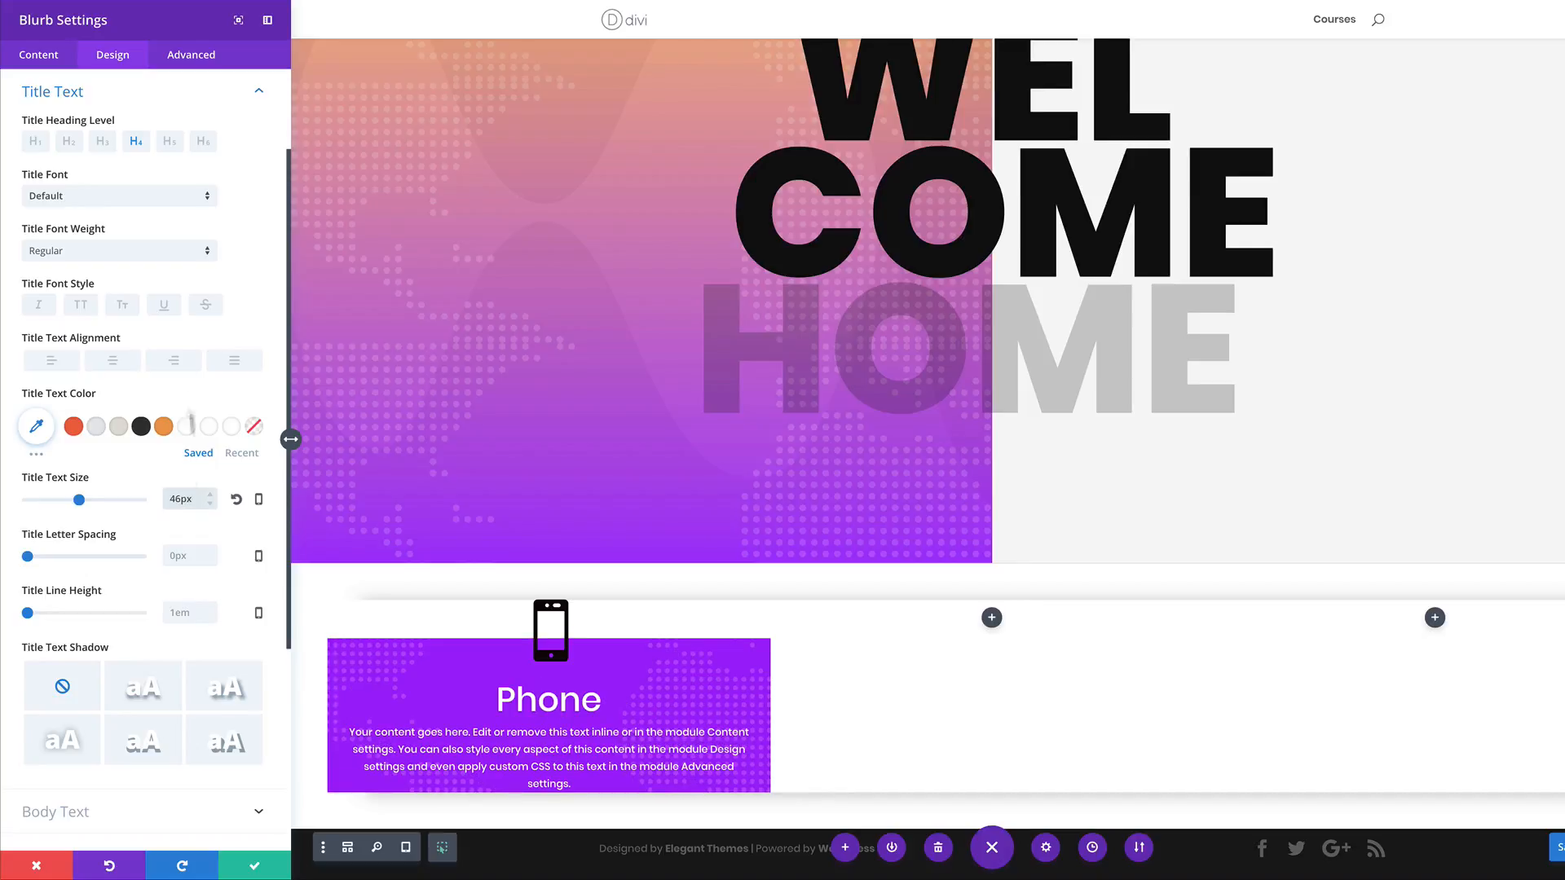
{"action": "left_click", "coordinate": [163, 251]}
{"action": "left_click", "coordinate": [108, 367]}
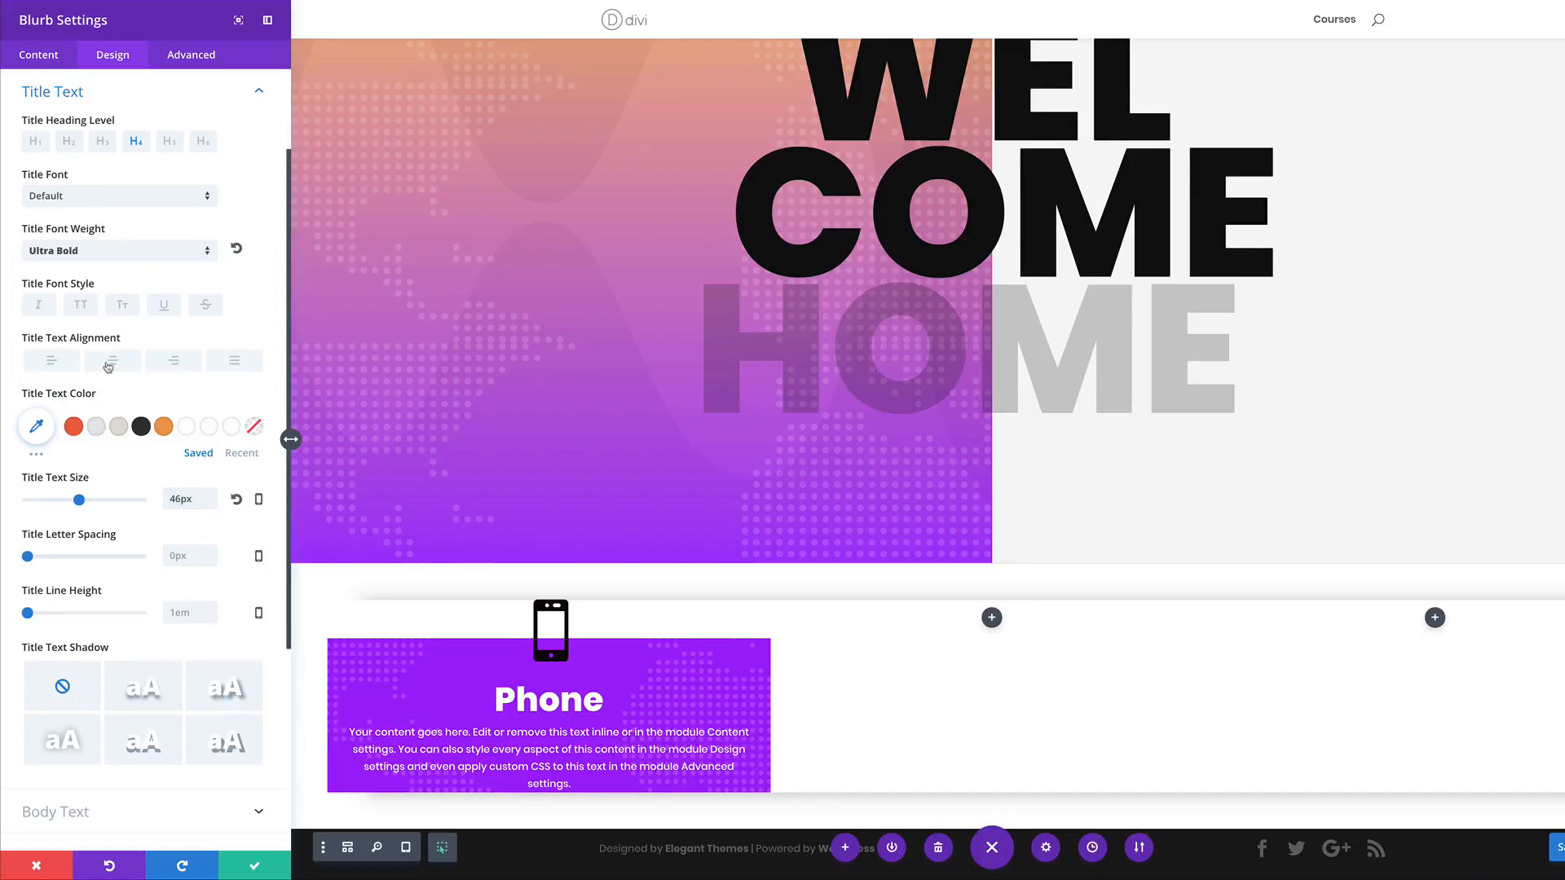
{"action": "left_click", "coordinate": [82, 308]}
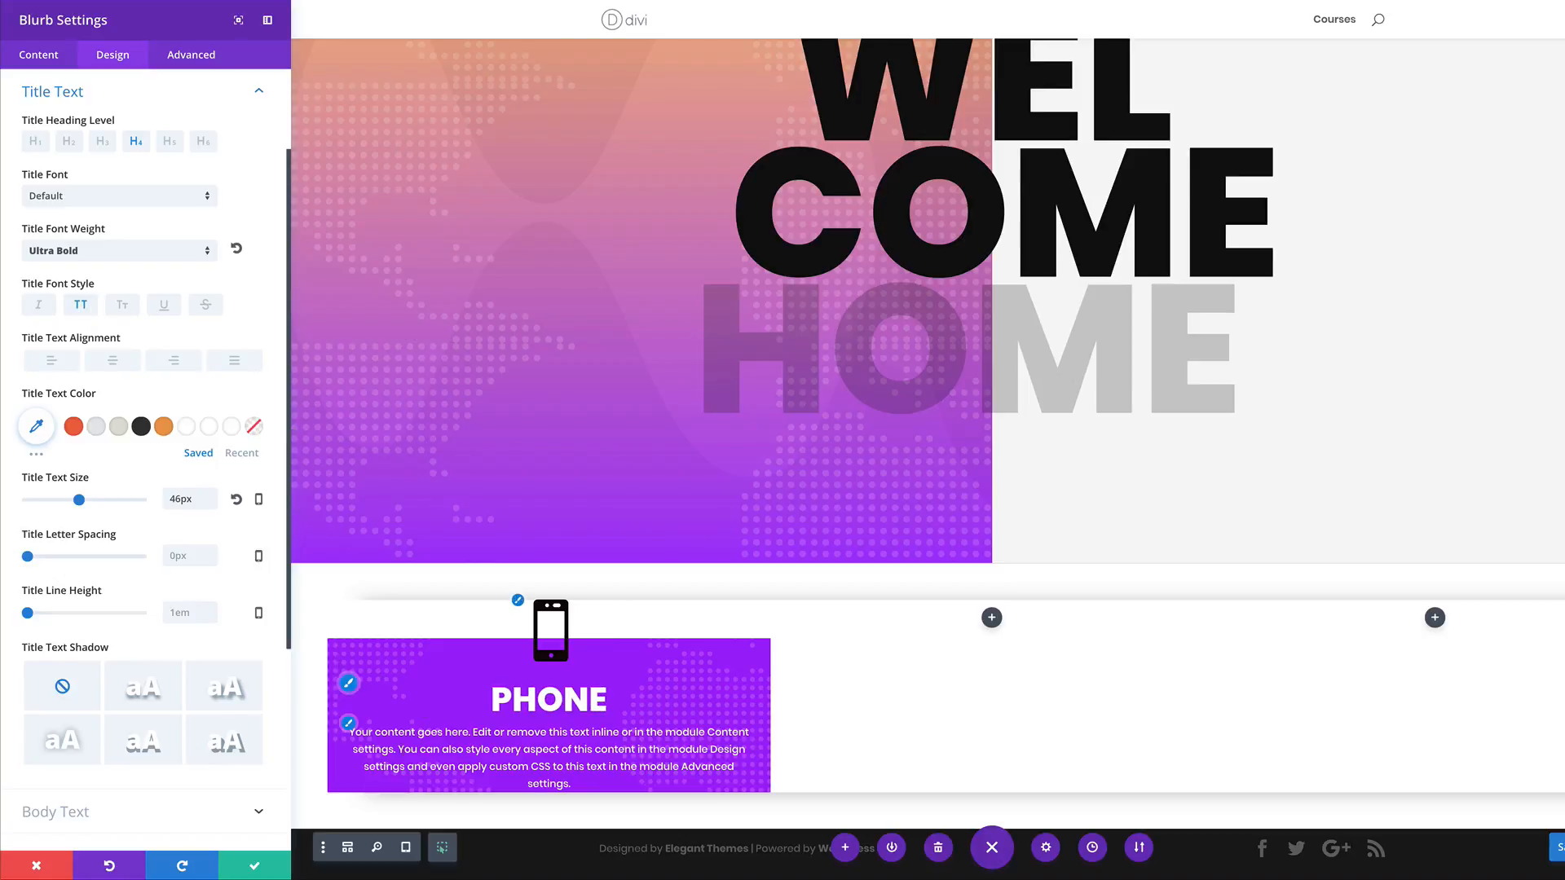
- Set the blurb's body text to 18px with the Light font weight
{"action": "left_click", "coordinate": [349, 725]}
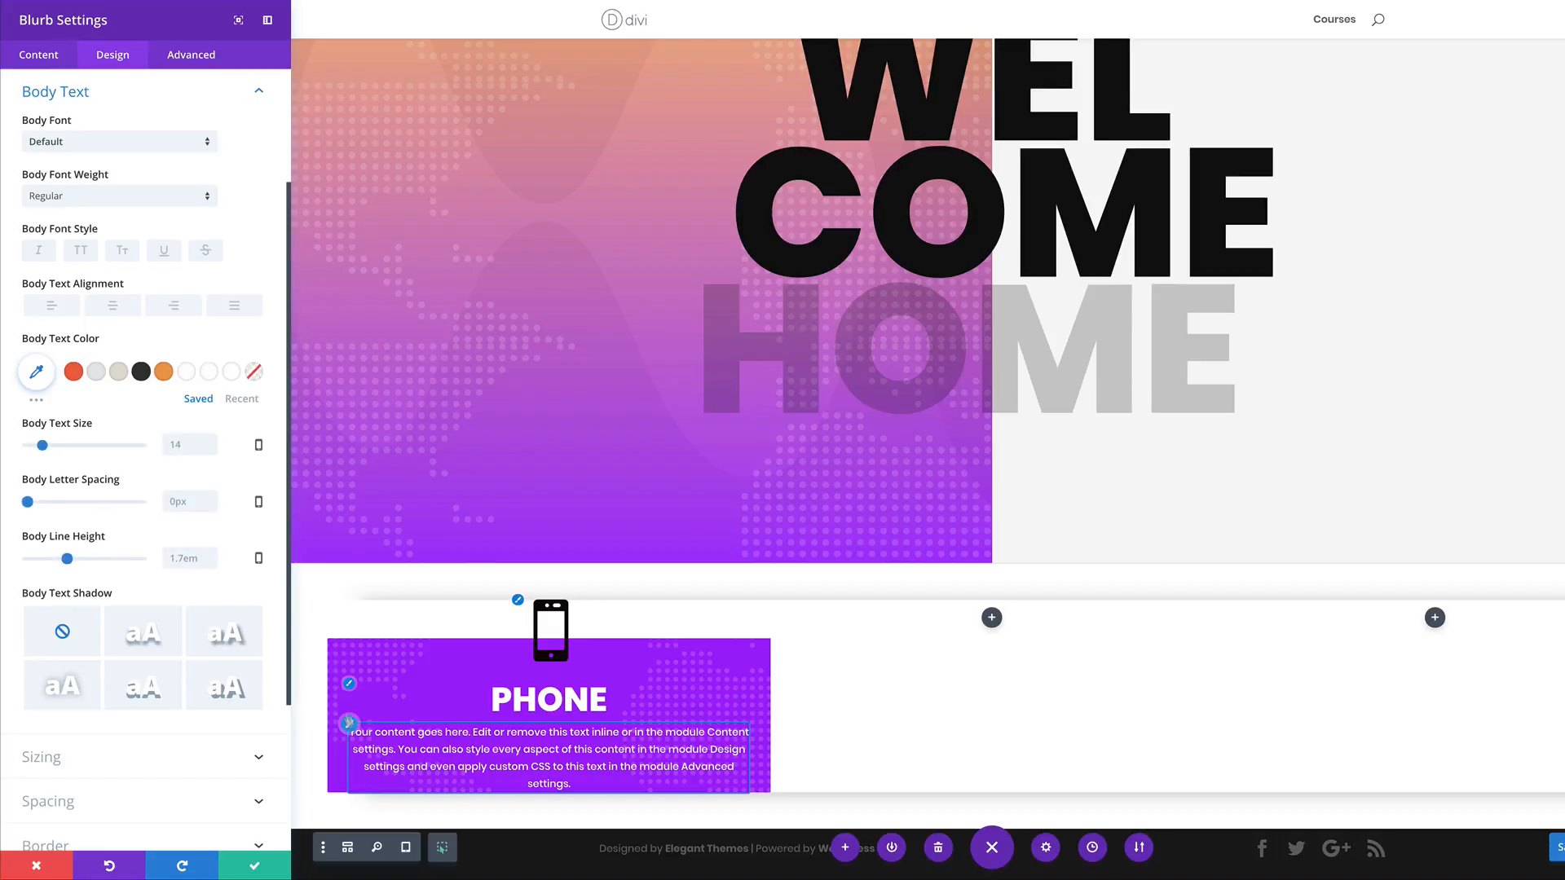
{"action": "left_click", "coordinate": [183, 444]}
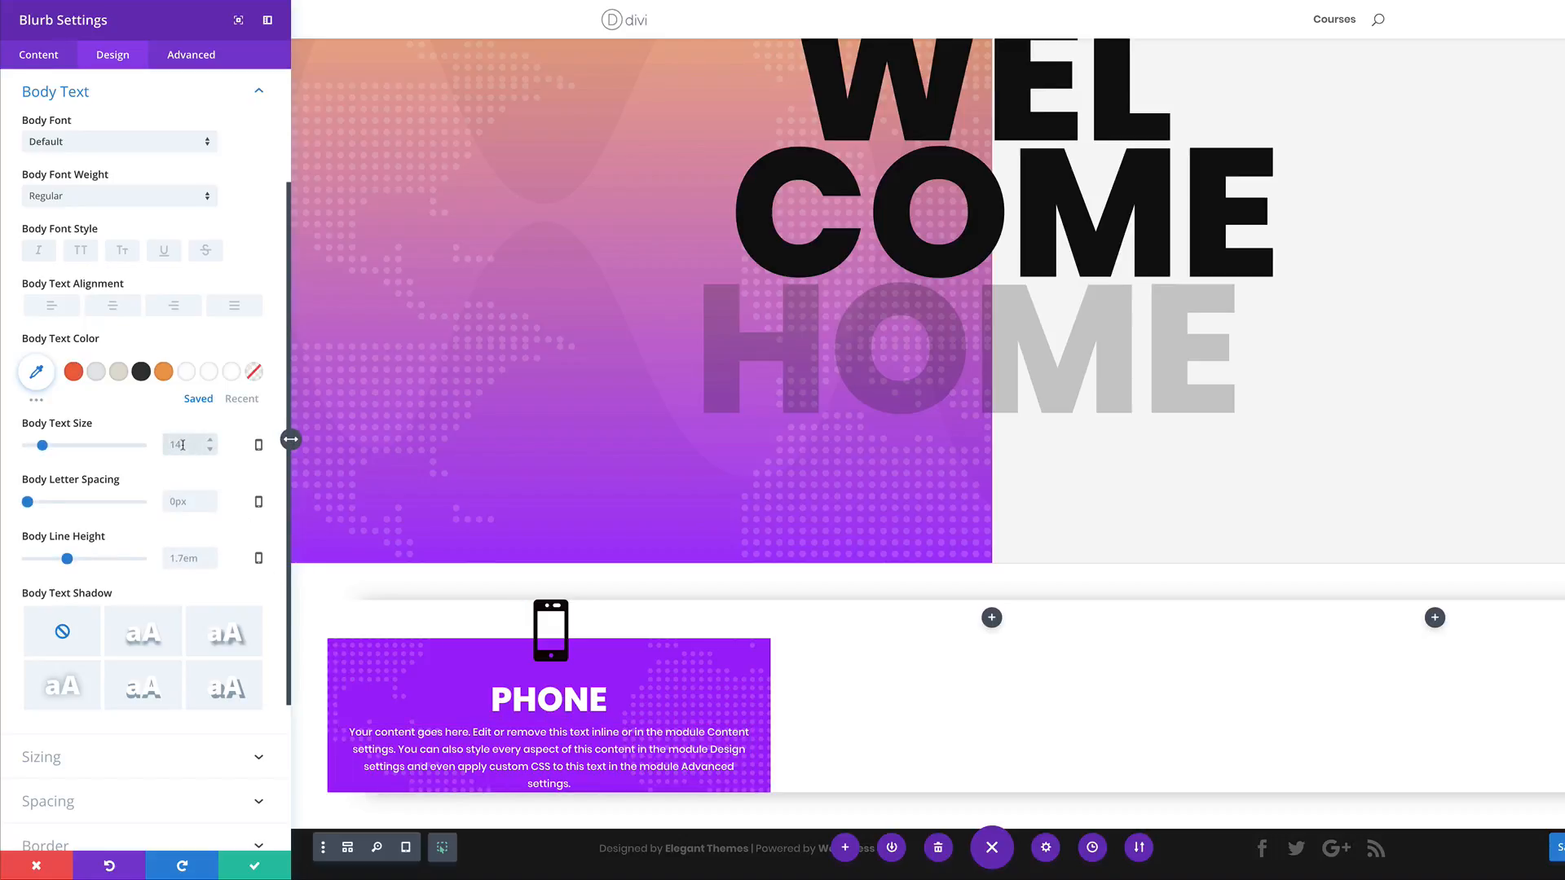
{"action": "type", "text": "18px"}
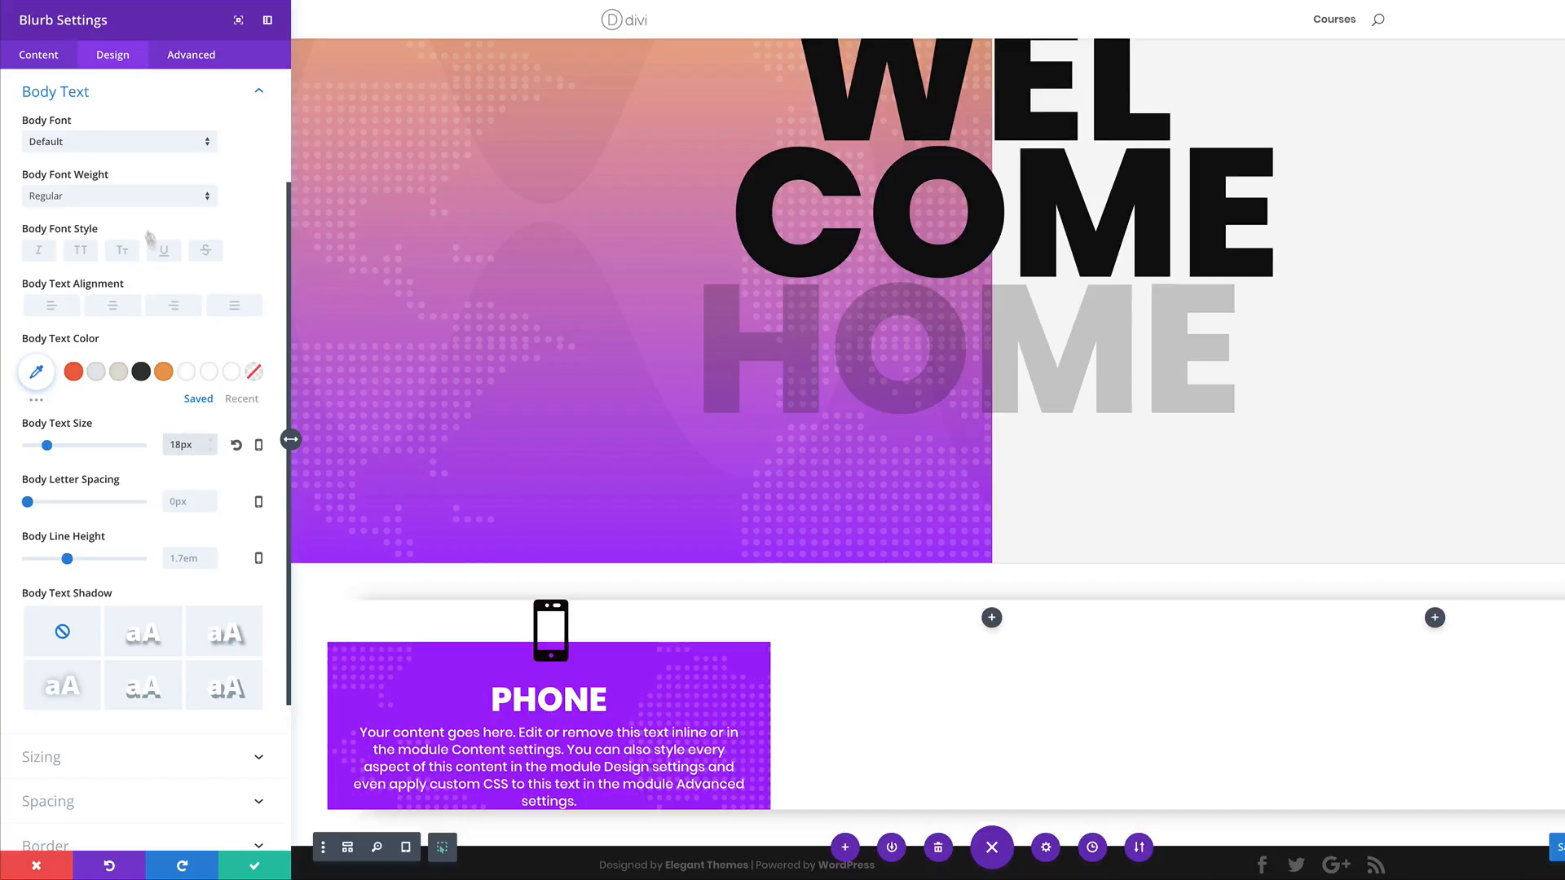
{"action": "left_click", "coordinate": [151, 197]}
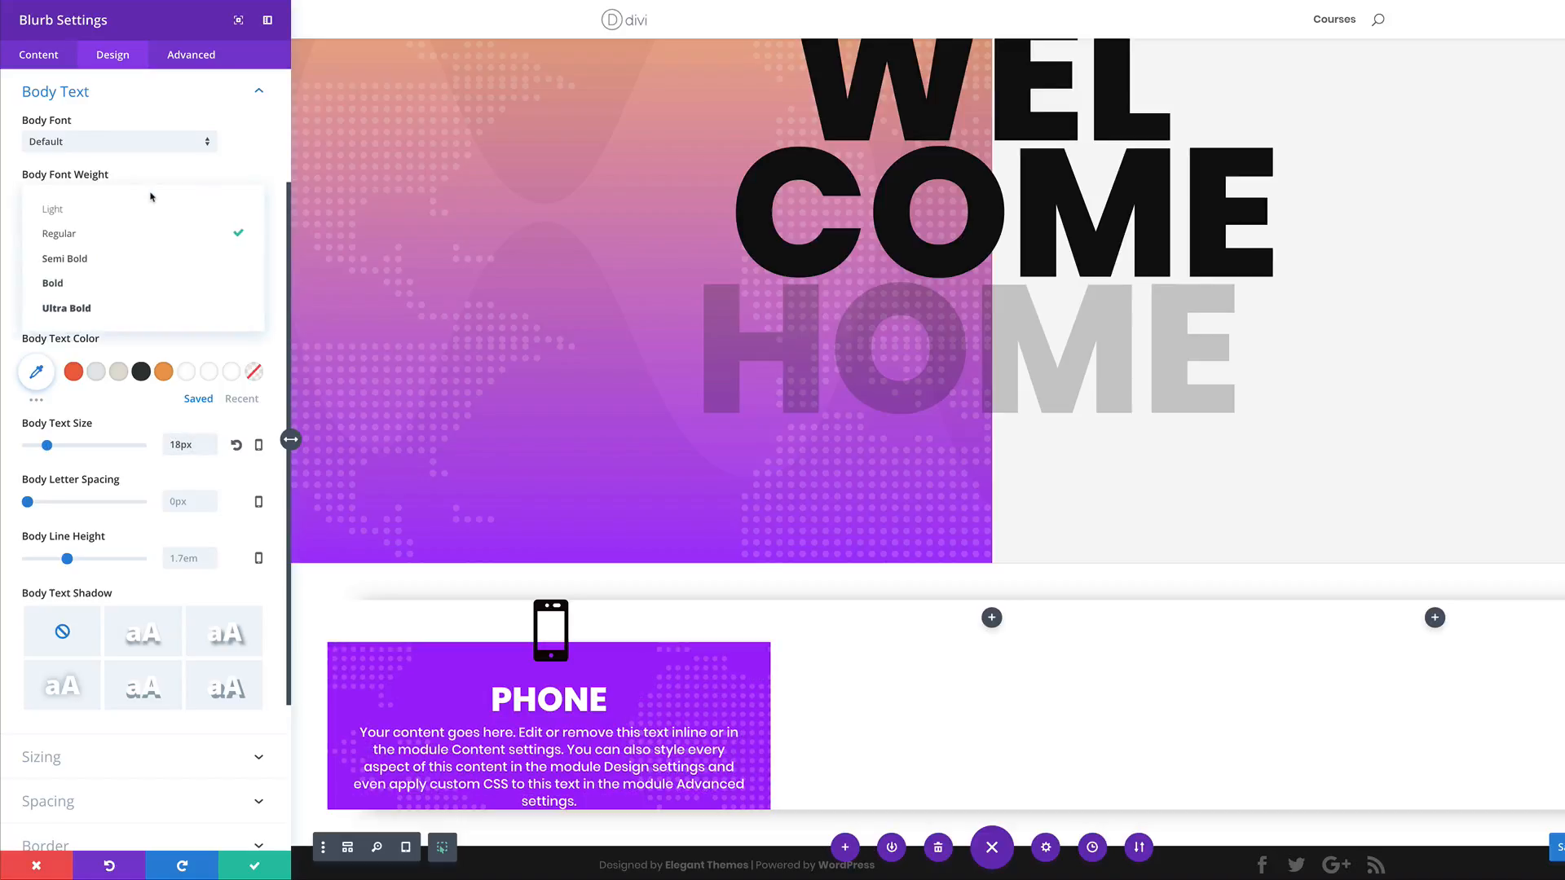
{"action": "left_click", "coordinate": [144, 210]}
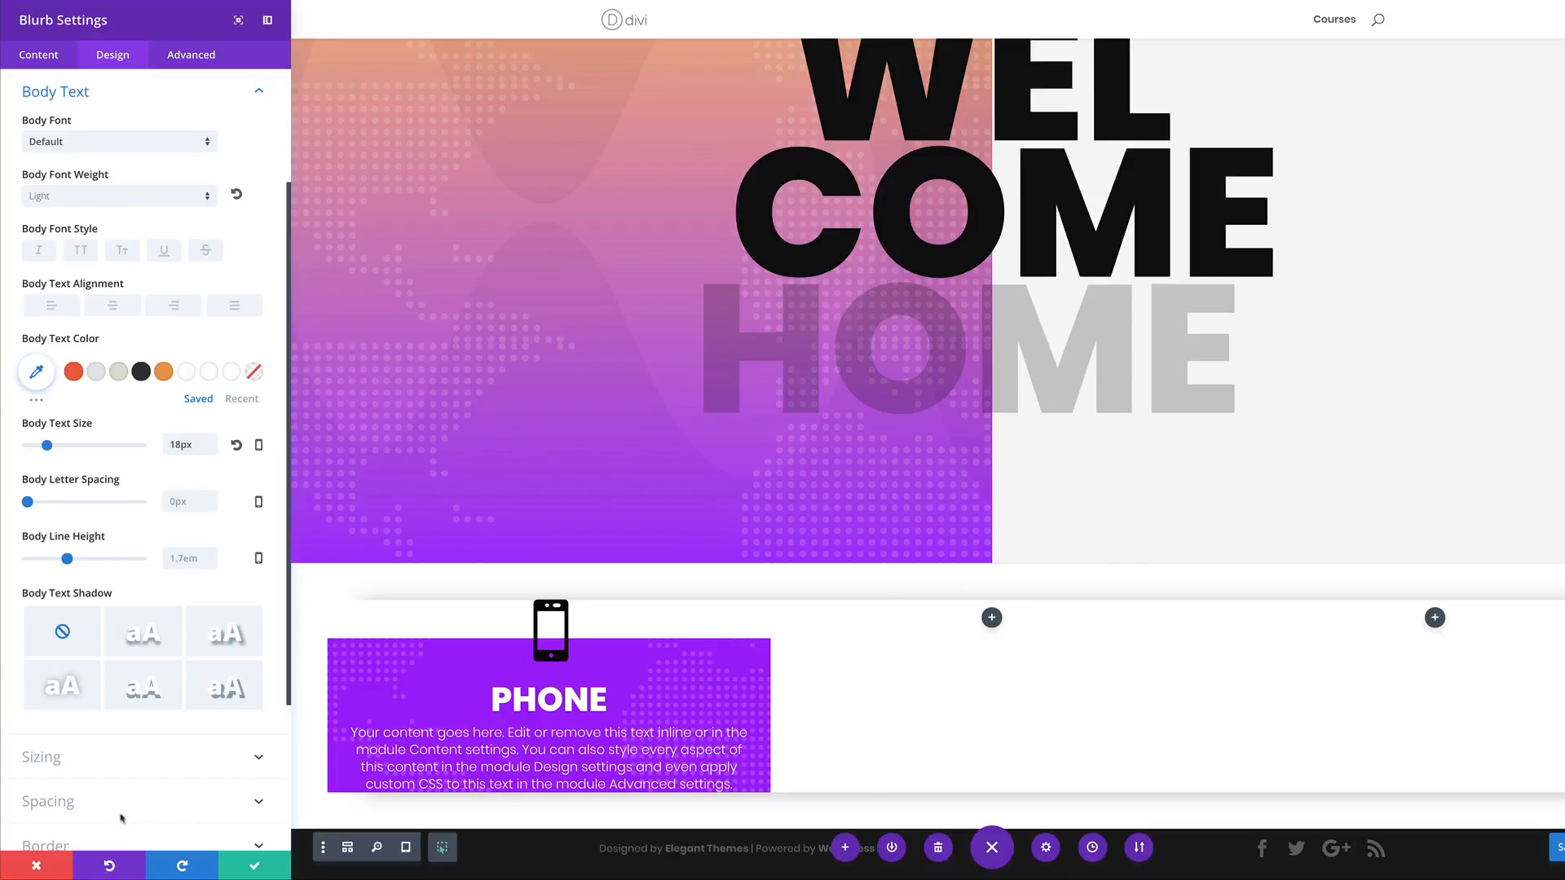
- Set the Phone blurb's custom padding to 50px top, 100px bottom, and linked 50px left and right, and save the module
{"action": "left_click", "coordinate": [64, 803]}
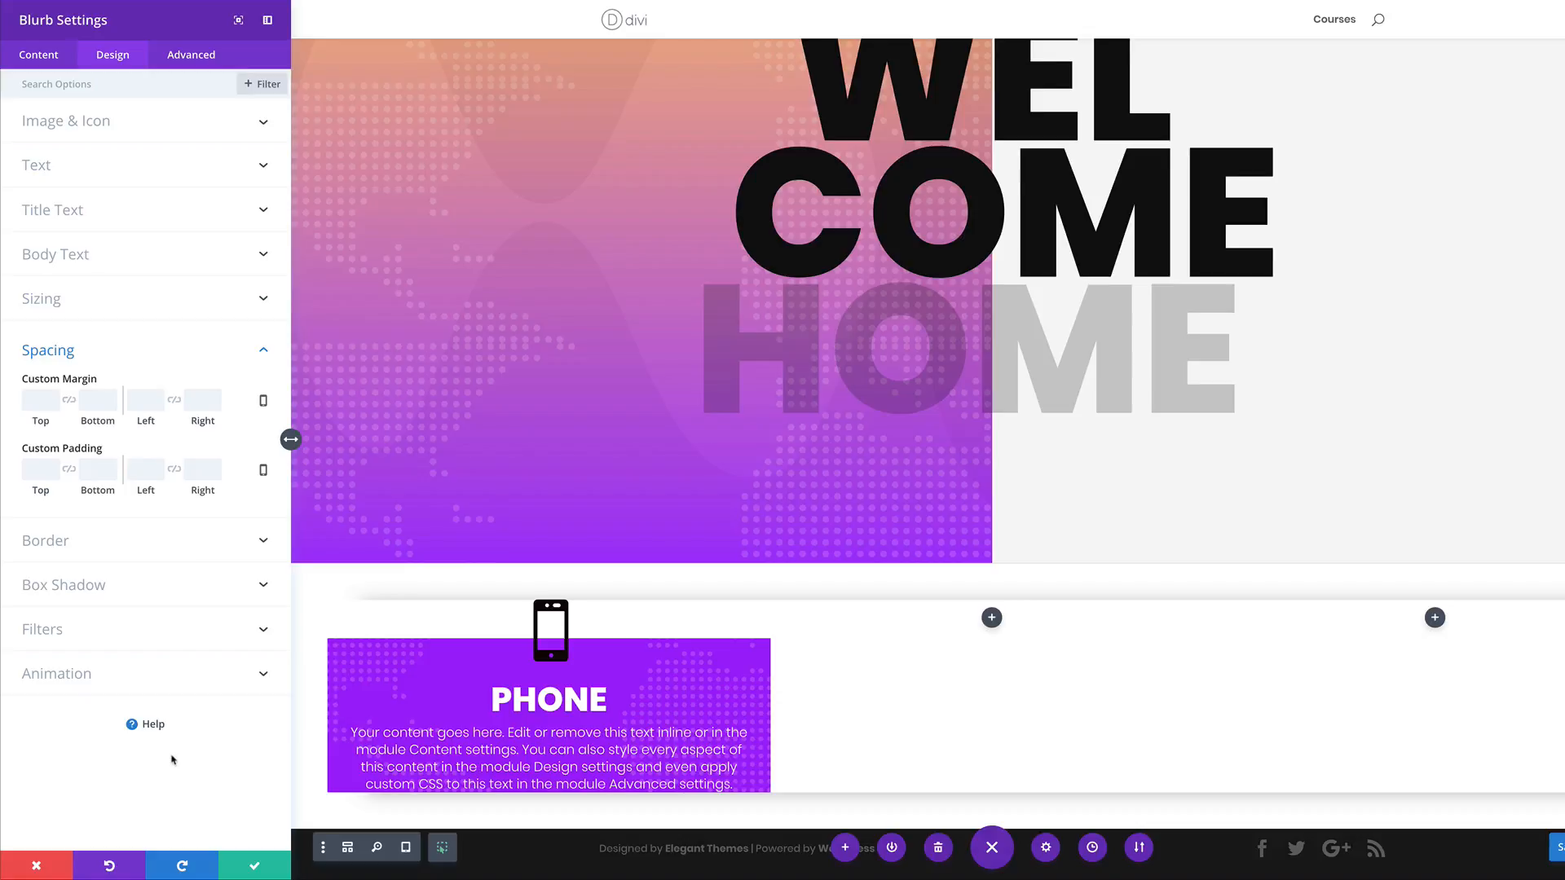
{"action": "left_click", "coordinate": [41, 470]}
{"action": "type", "text": "50px"}
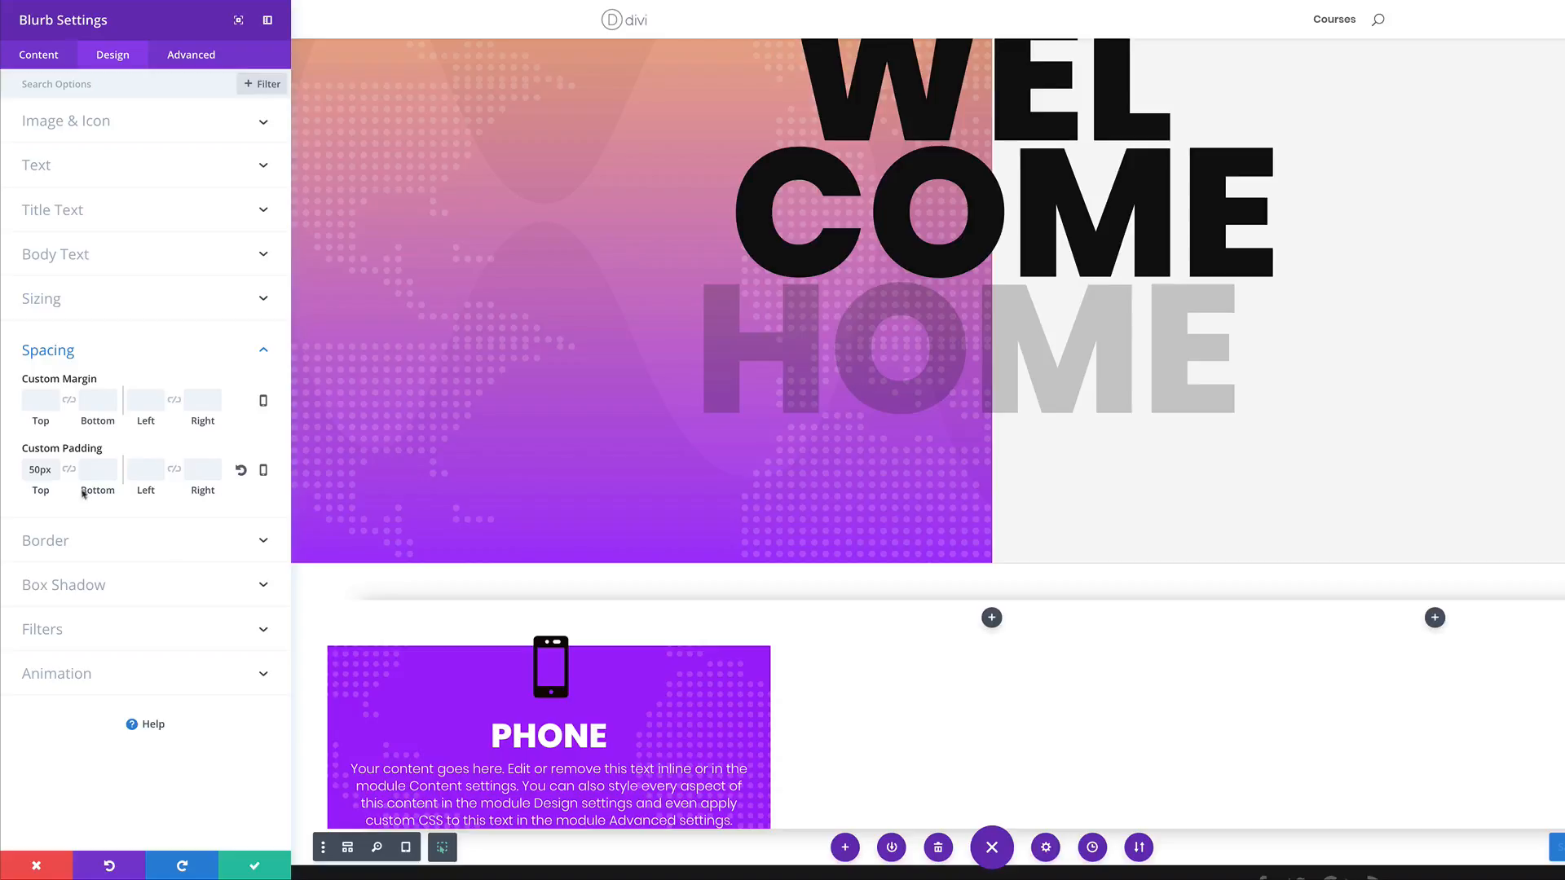
{"action": "scroll", "coordinate": [807, 771], "scroll_direction": "down", "scroll_amount": 1}
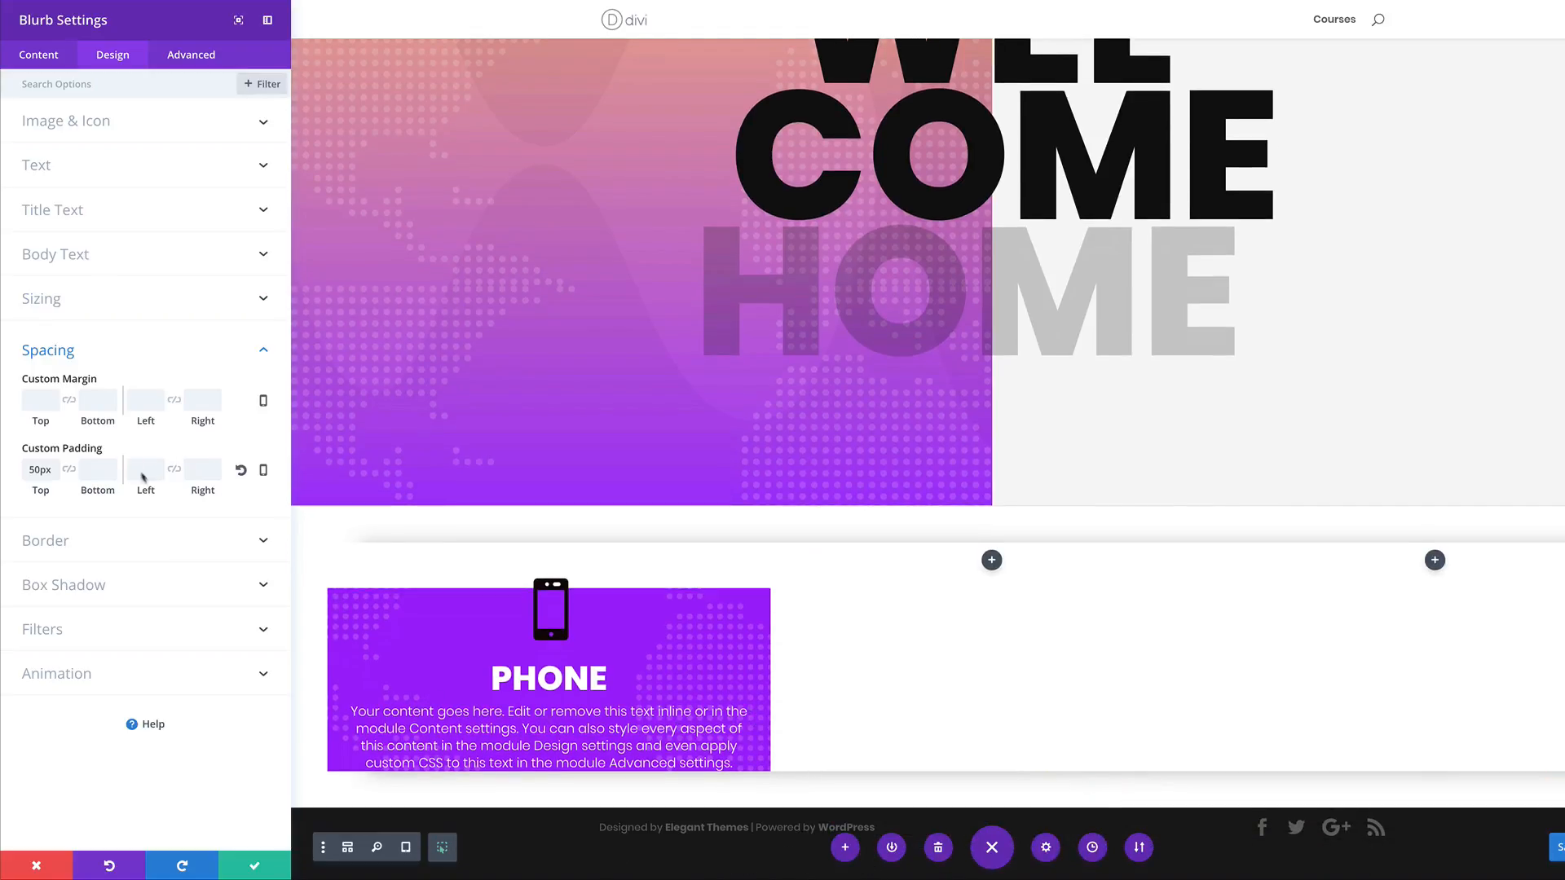
{"action": "left_click", "coordinate": [176, 470]}
{"action": "left_click", "coordinate": [136, 472]}
{"action": "type", "text": "50px"}
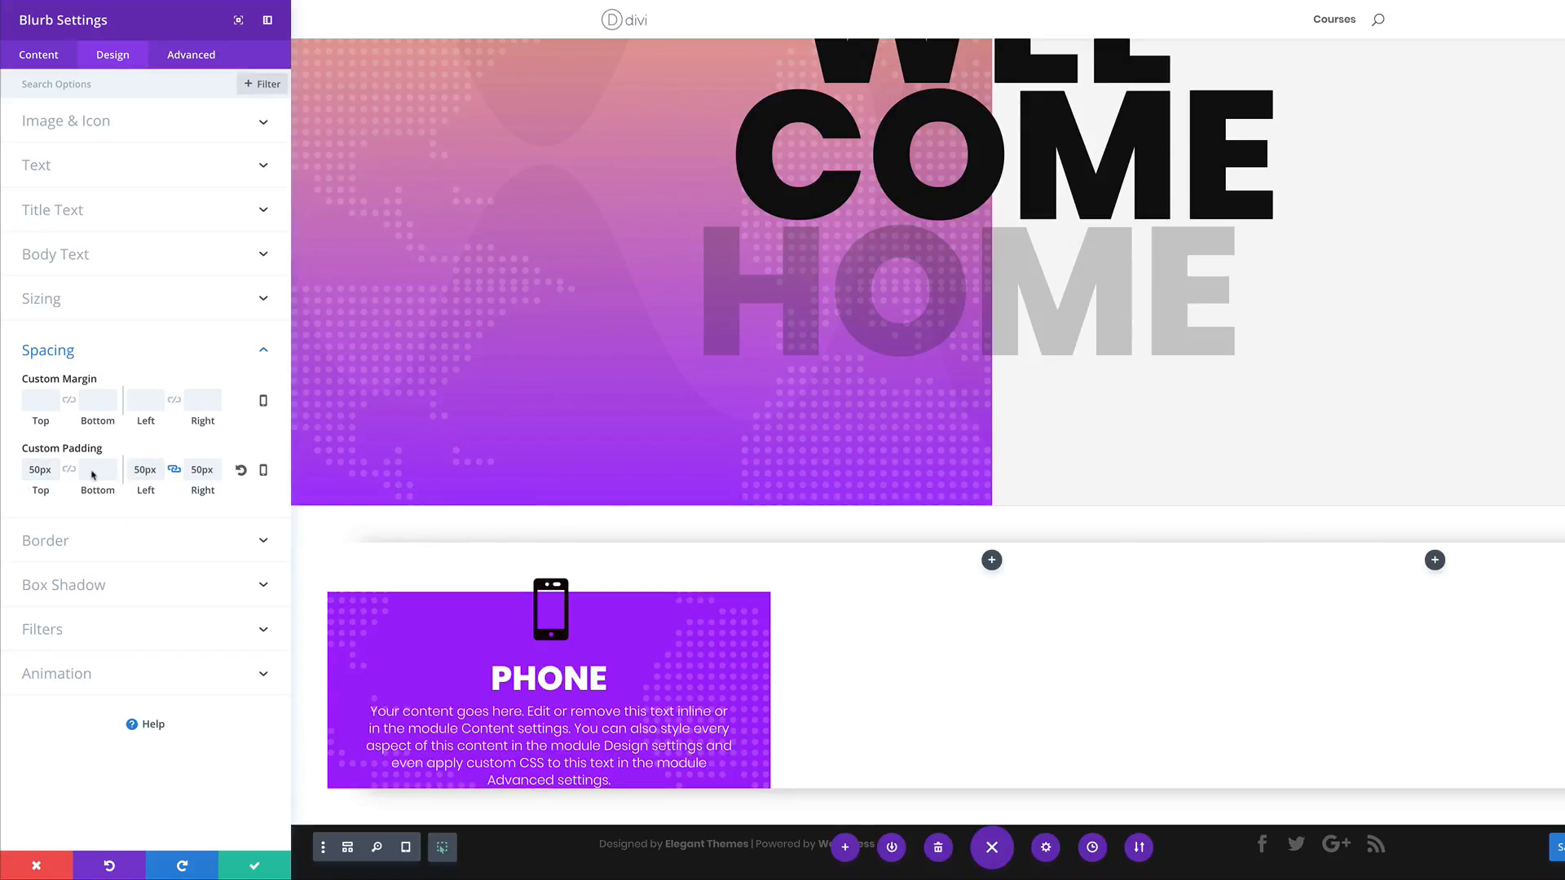
{"action": "left_click", "coordinate": [94, 469]}
{"action": "type", "text": "100px"}
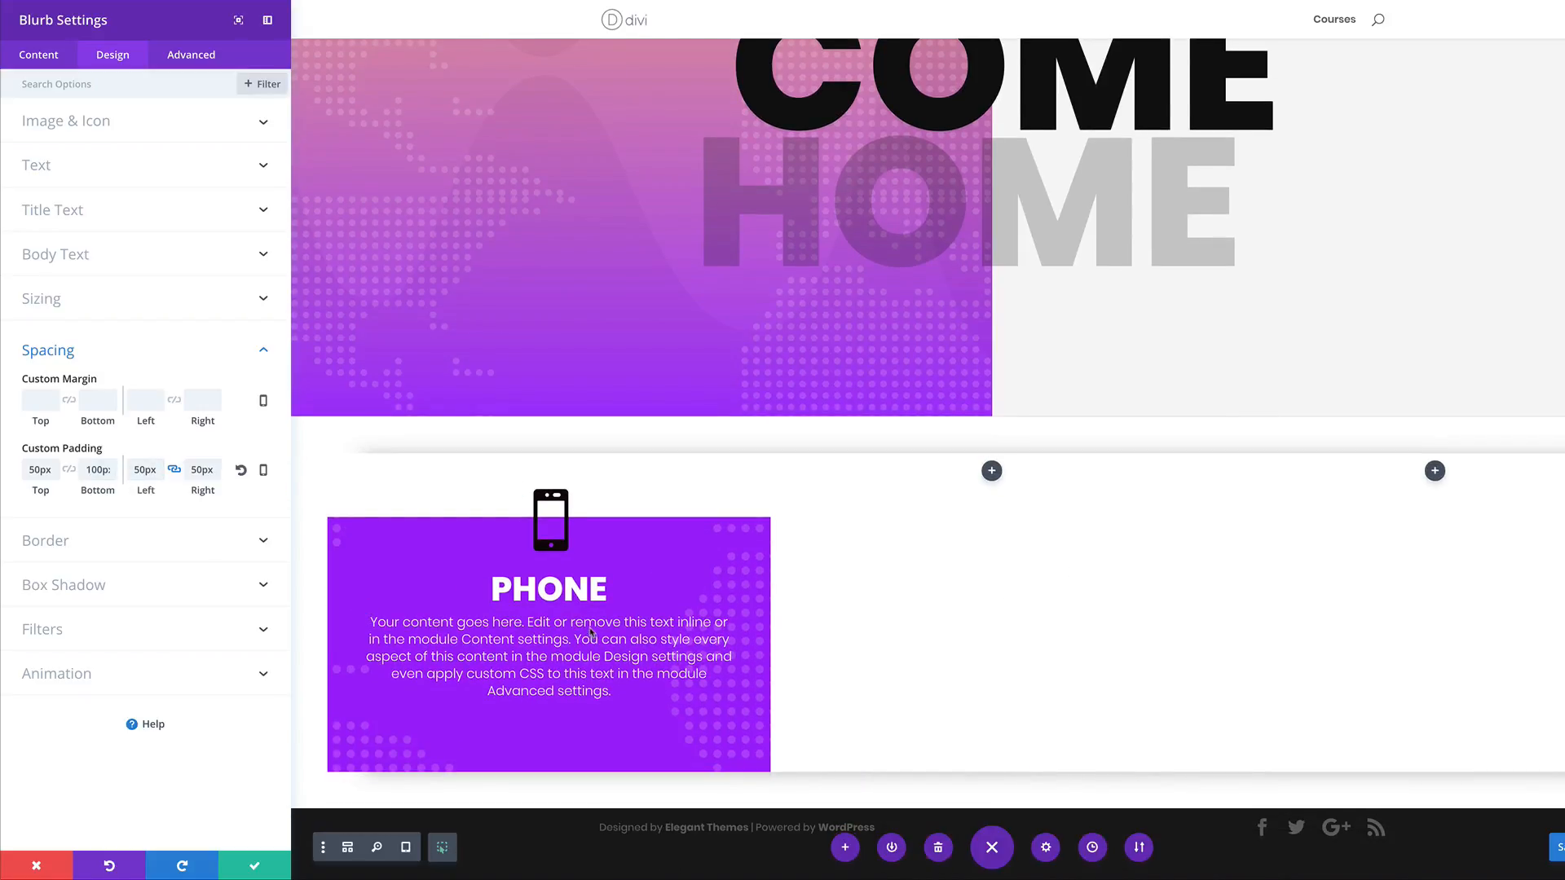
{"action": "left_click", "coordinate": [253, 870]}
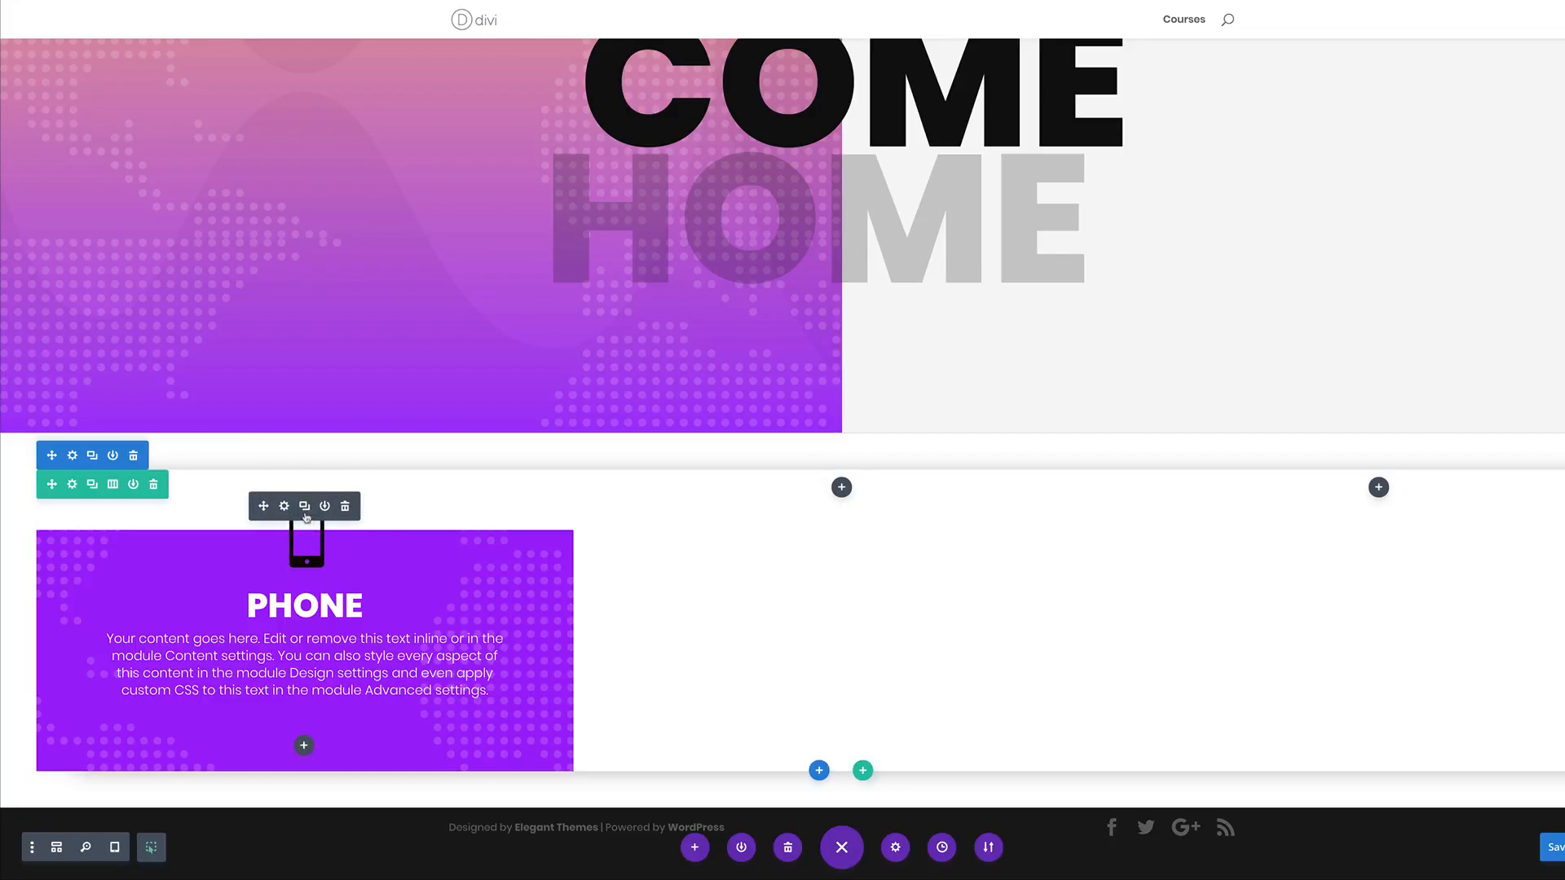
- Duplicate the Phone blurb and place copies in the middle and last columns of the row
{"action": "left_click", "coordinate": [305, 507]}
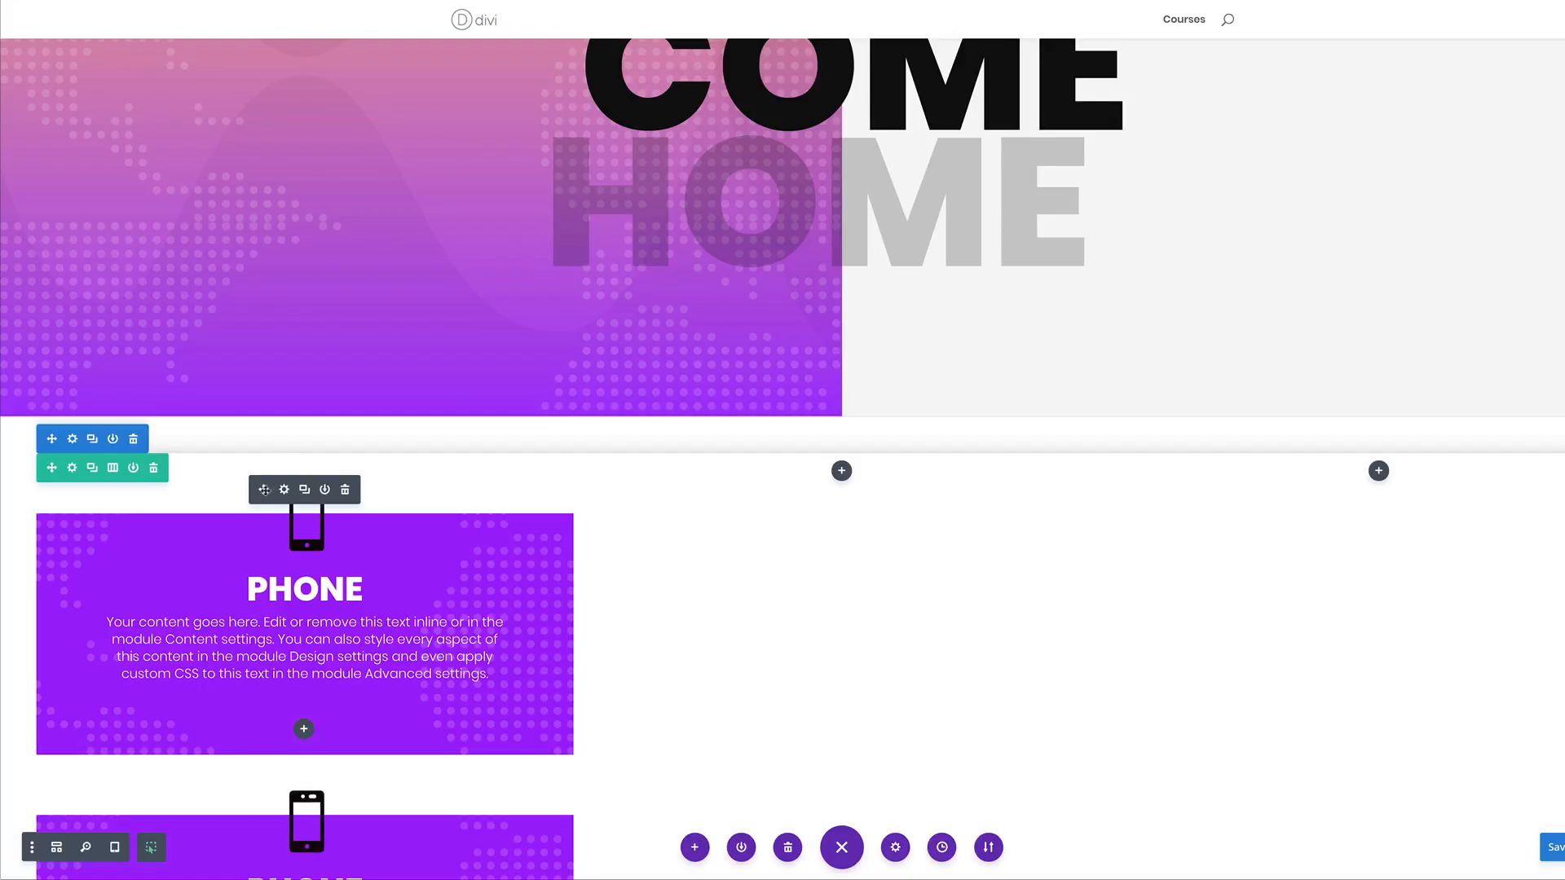
{"action": "left_click_drag", "start_coordinate": [264, 489], "coordinate": [1383, 514]}
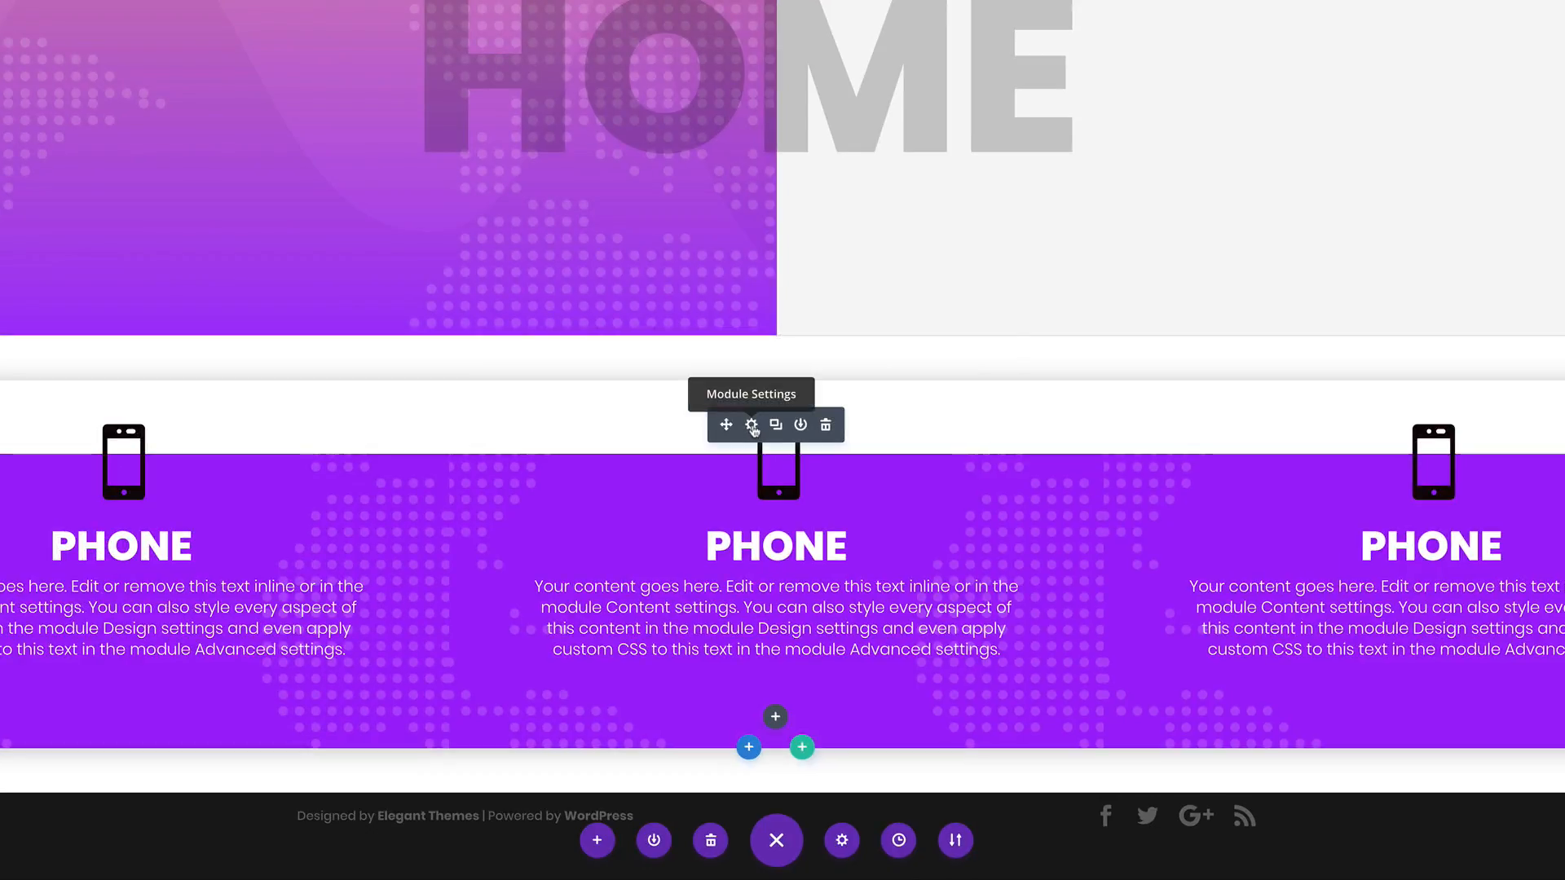
- Change the middle column blurb's icon to the tablet and its title to "TABLET"
{"action": "left_click", "coordinate": [752, 425]}
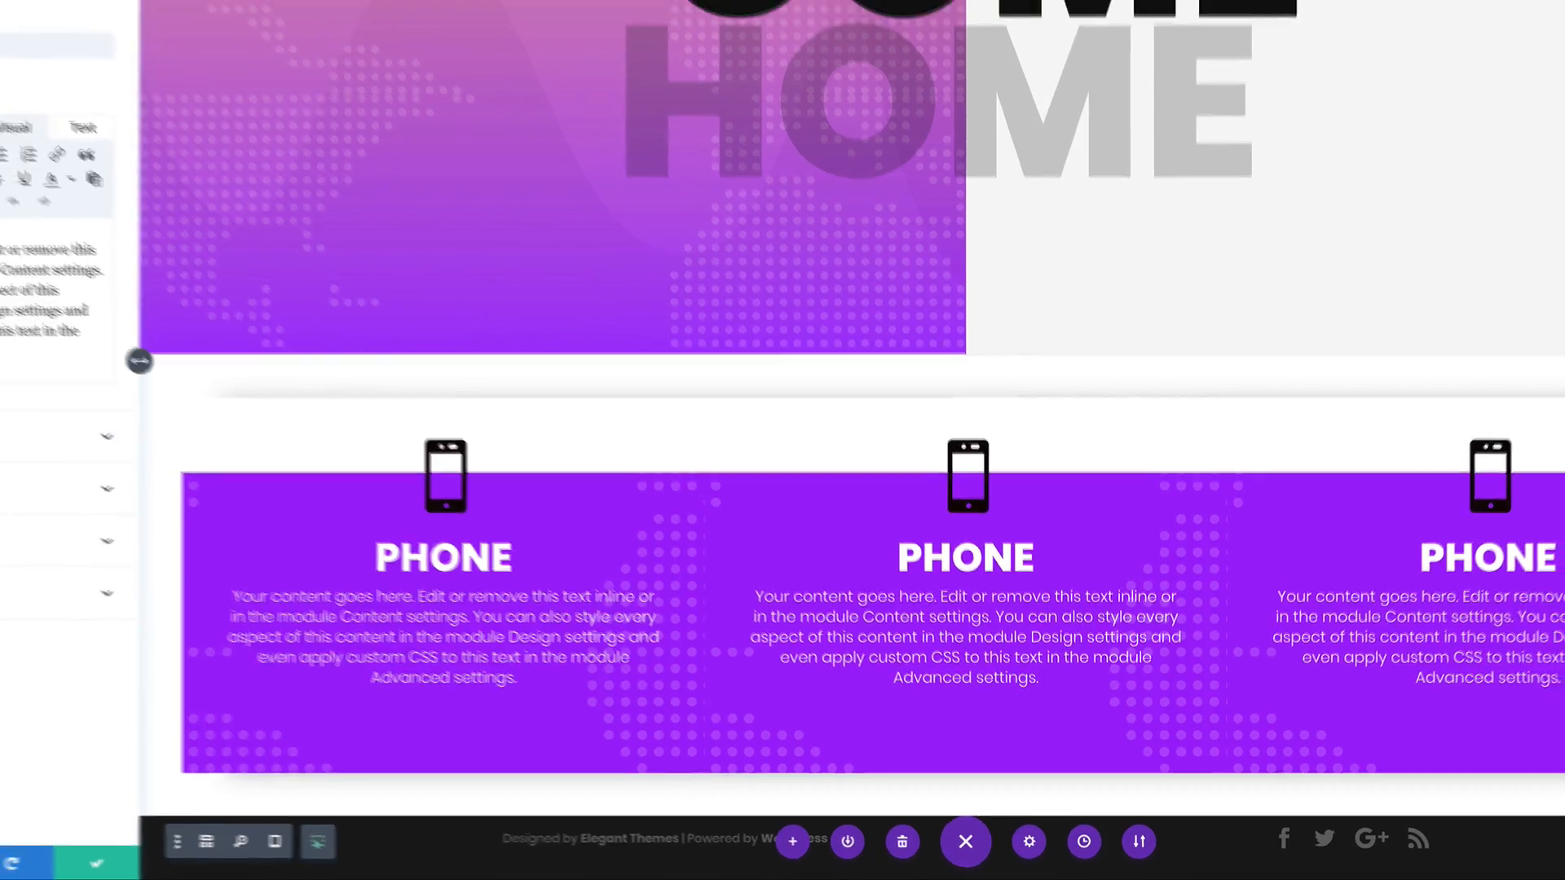
{"action": "left_click", "coordinate": [90, 548]}
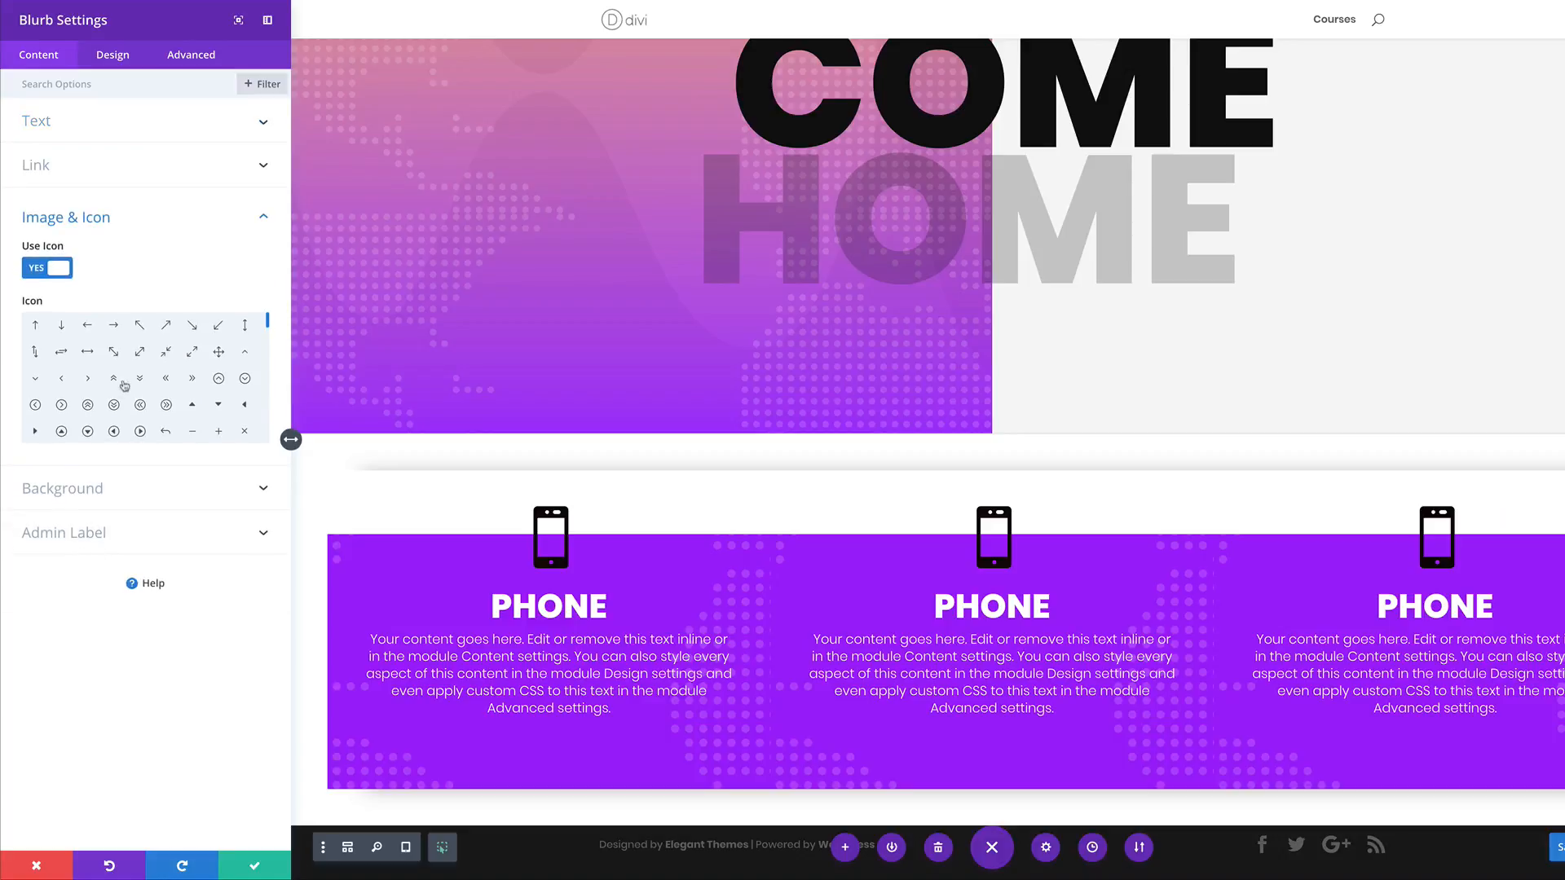
{"action": "left_click_drag", "start_coordinate": [267, 324], "coordinate": [273, 349]}
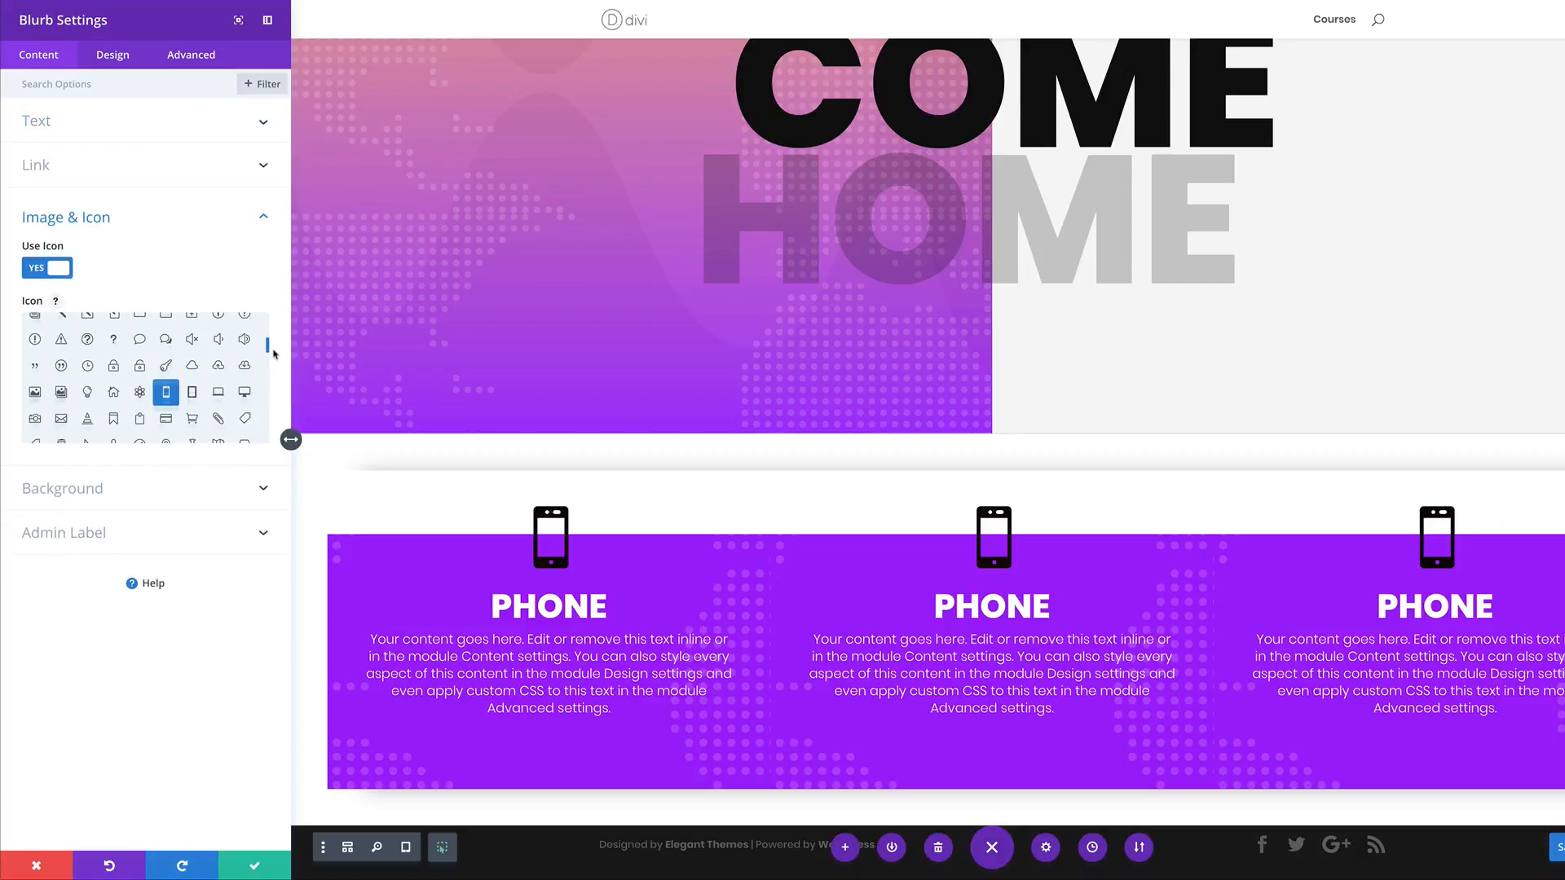
{"action": "left_click", "coordinate": [194, 394]}
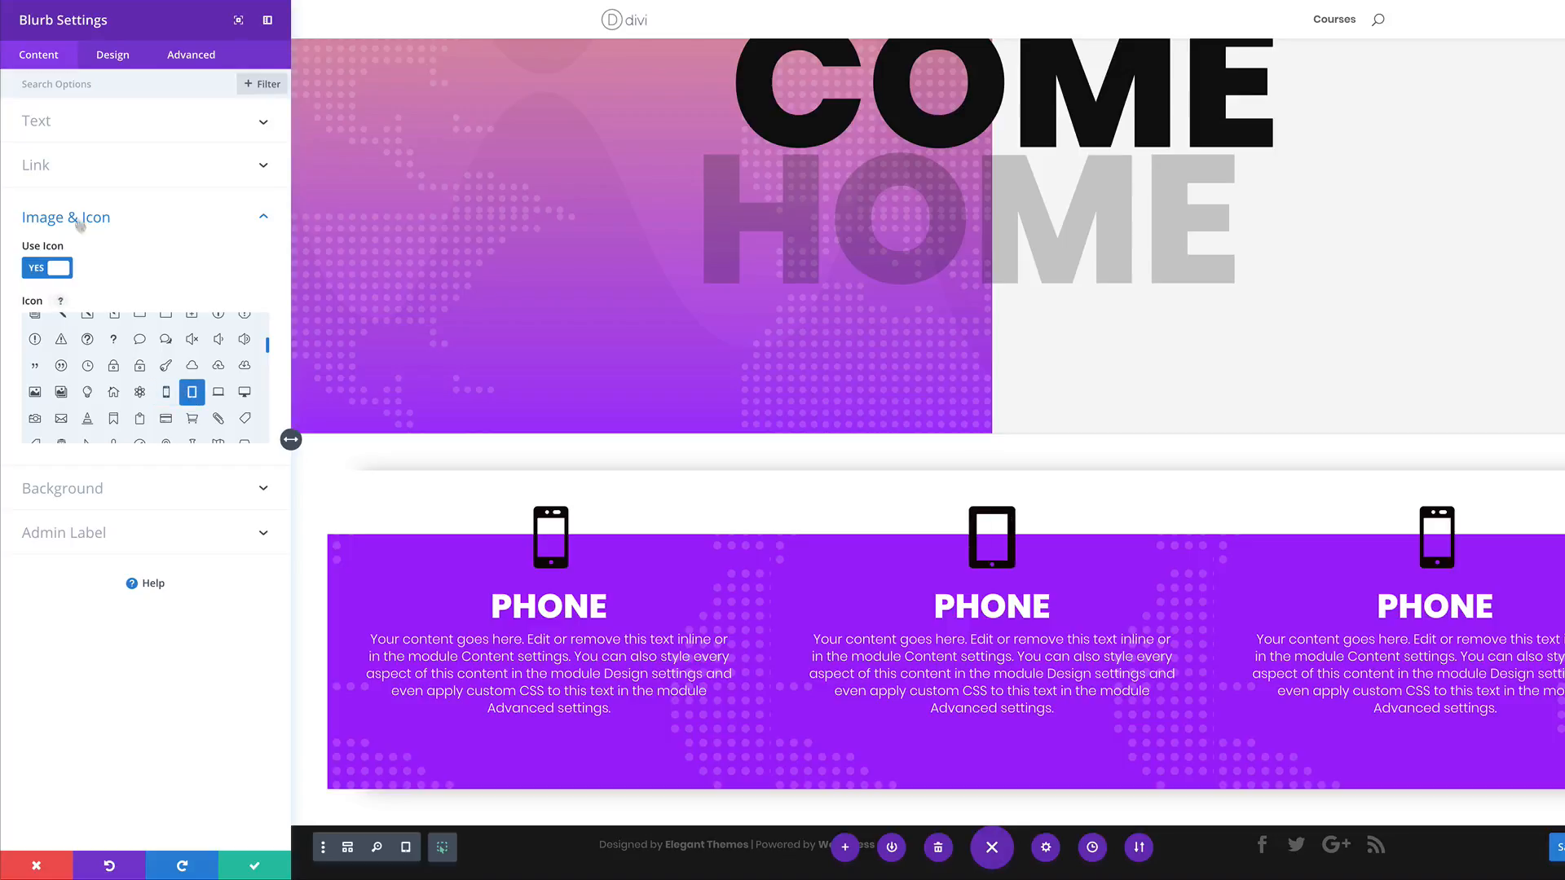
{"action": "left_click", "coordinate": [67, 126]}
{"action": "double_click", "coordinate": [70, 172]}
{"action": "type", "text": "TABLET"}
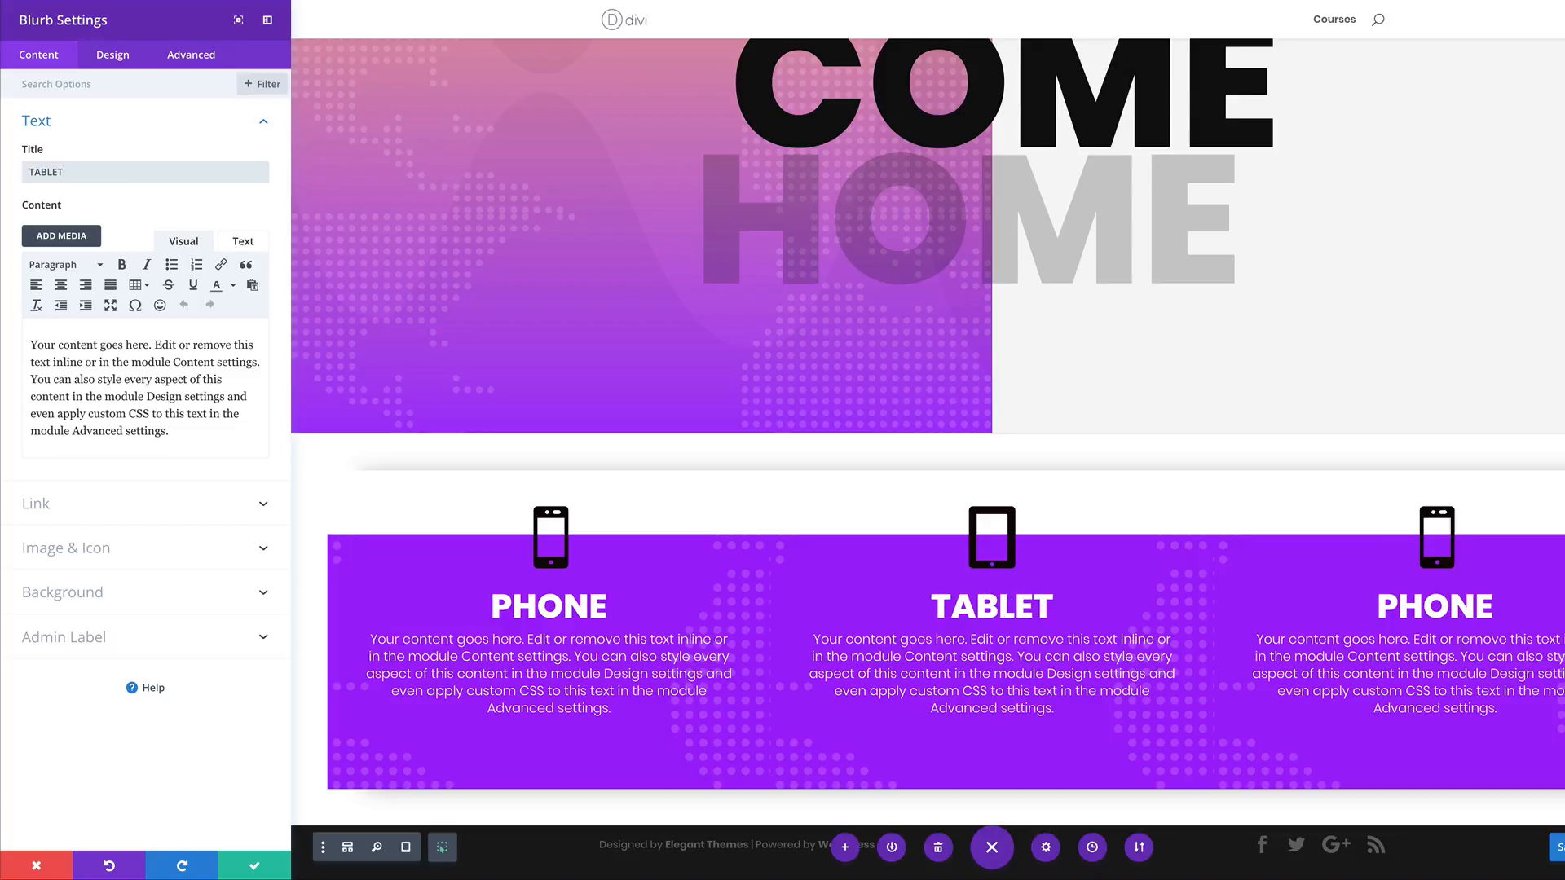
- Set the second color of the Tablet blurb's background gradient to pink #D47A9A and save the module
{"action": "left_click", "coordinate": [98, 591]}
{"action": "left_click", "coordinate": [115, 275]}
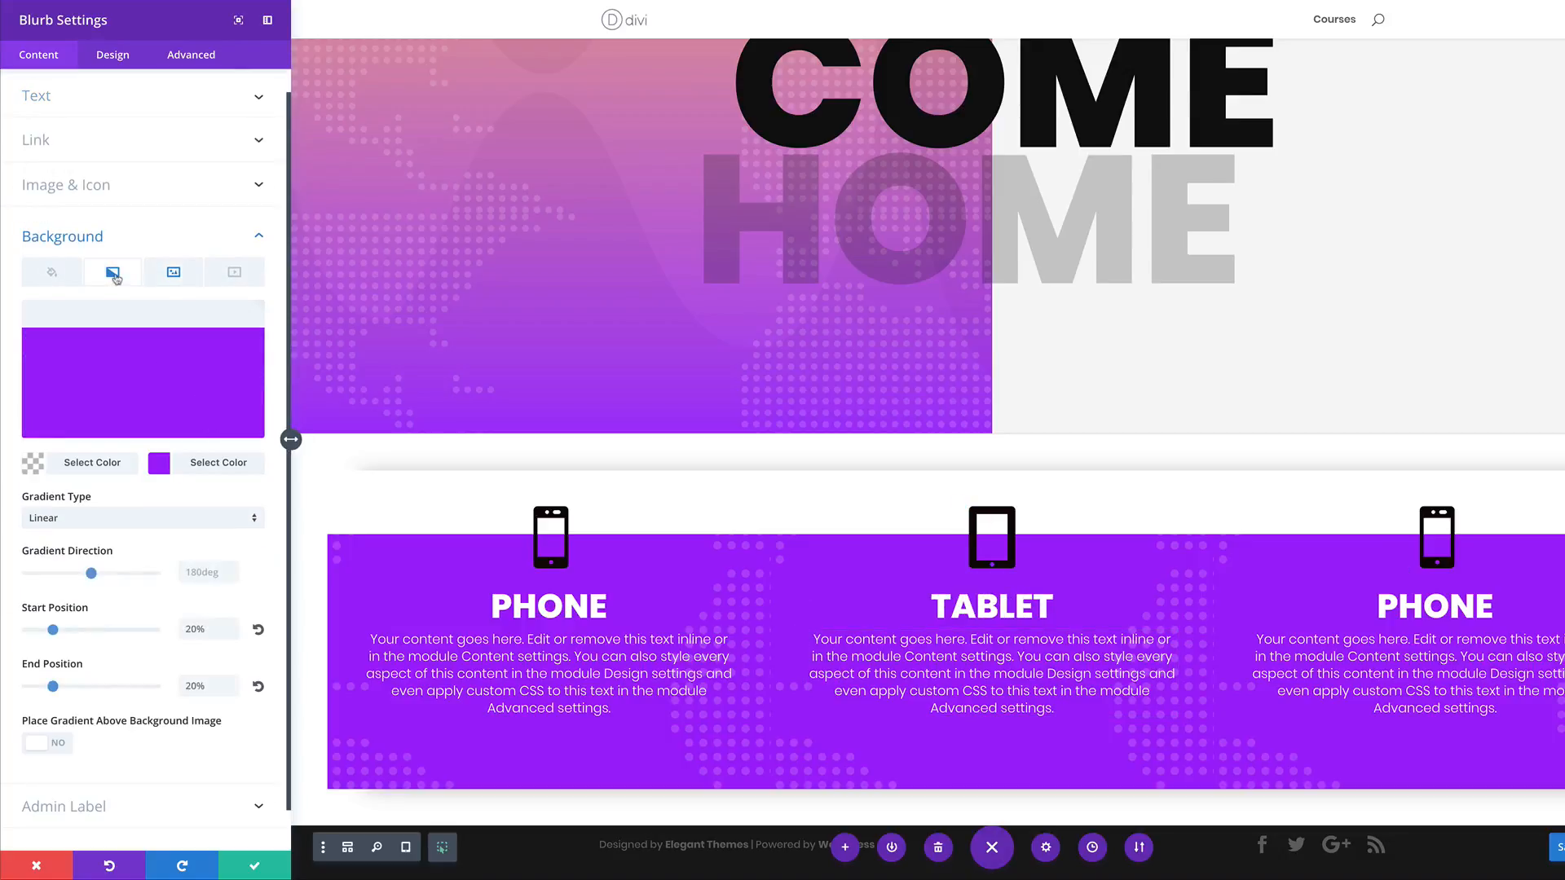
{"action": "left_click", "coordinate": [160, 464]}
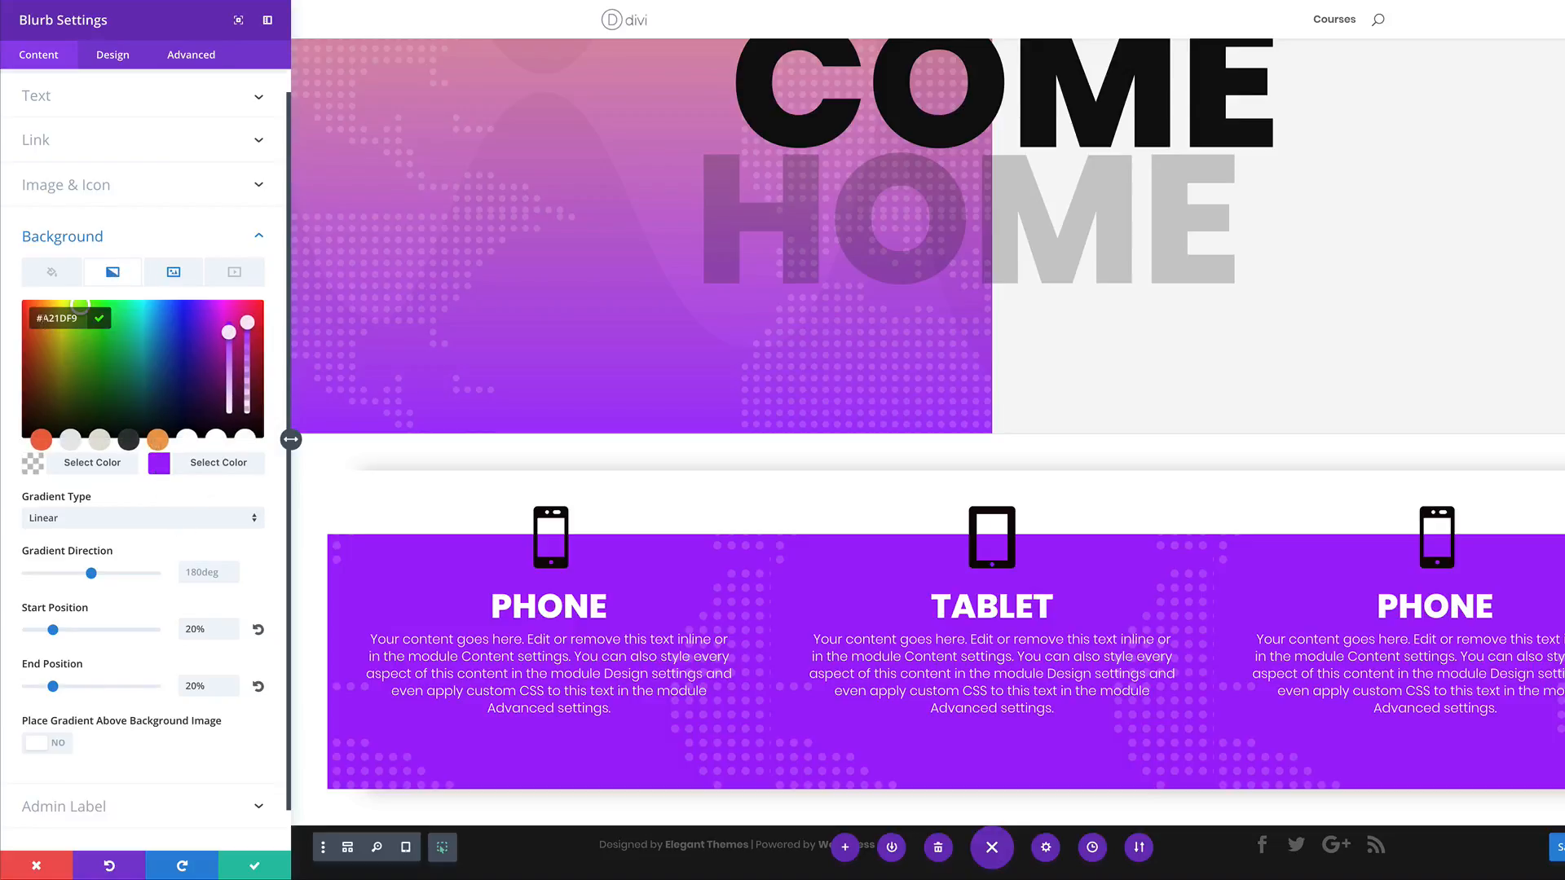
{"action": "left_click", "coordinate": [90, 327]}
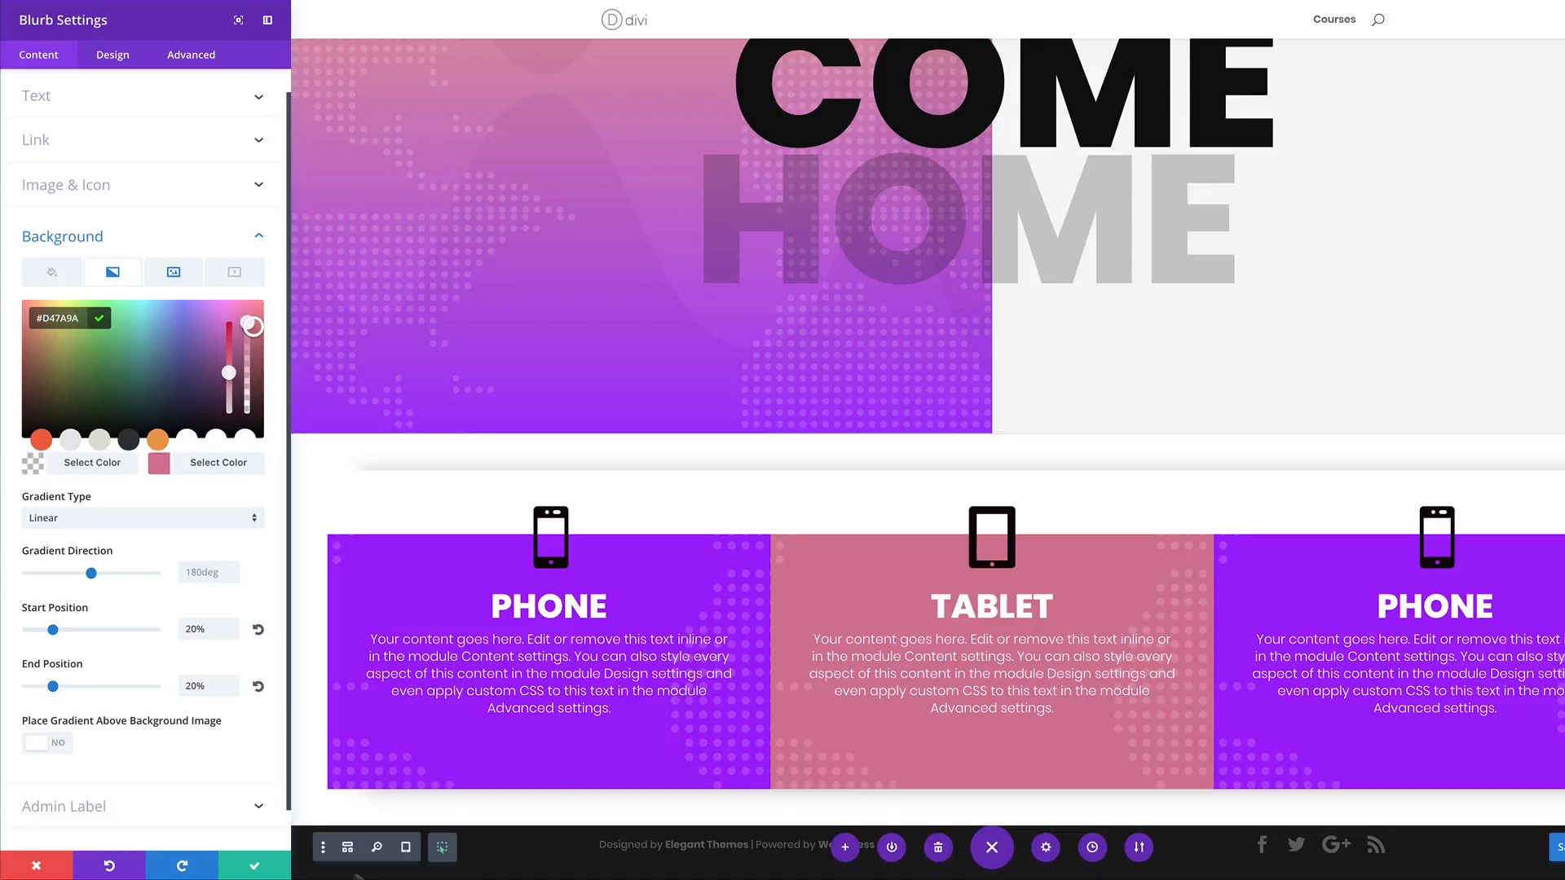
{"action": "left_click", "coordinate": [255, 866]}
- Change the last column blurb's icon to the laptop and its title to "DESKTOP"
{"action": "mouse_move", "coordinate": [1481, 500]}
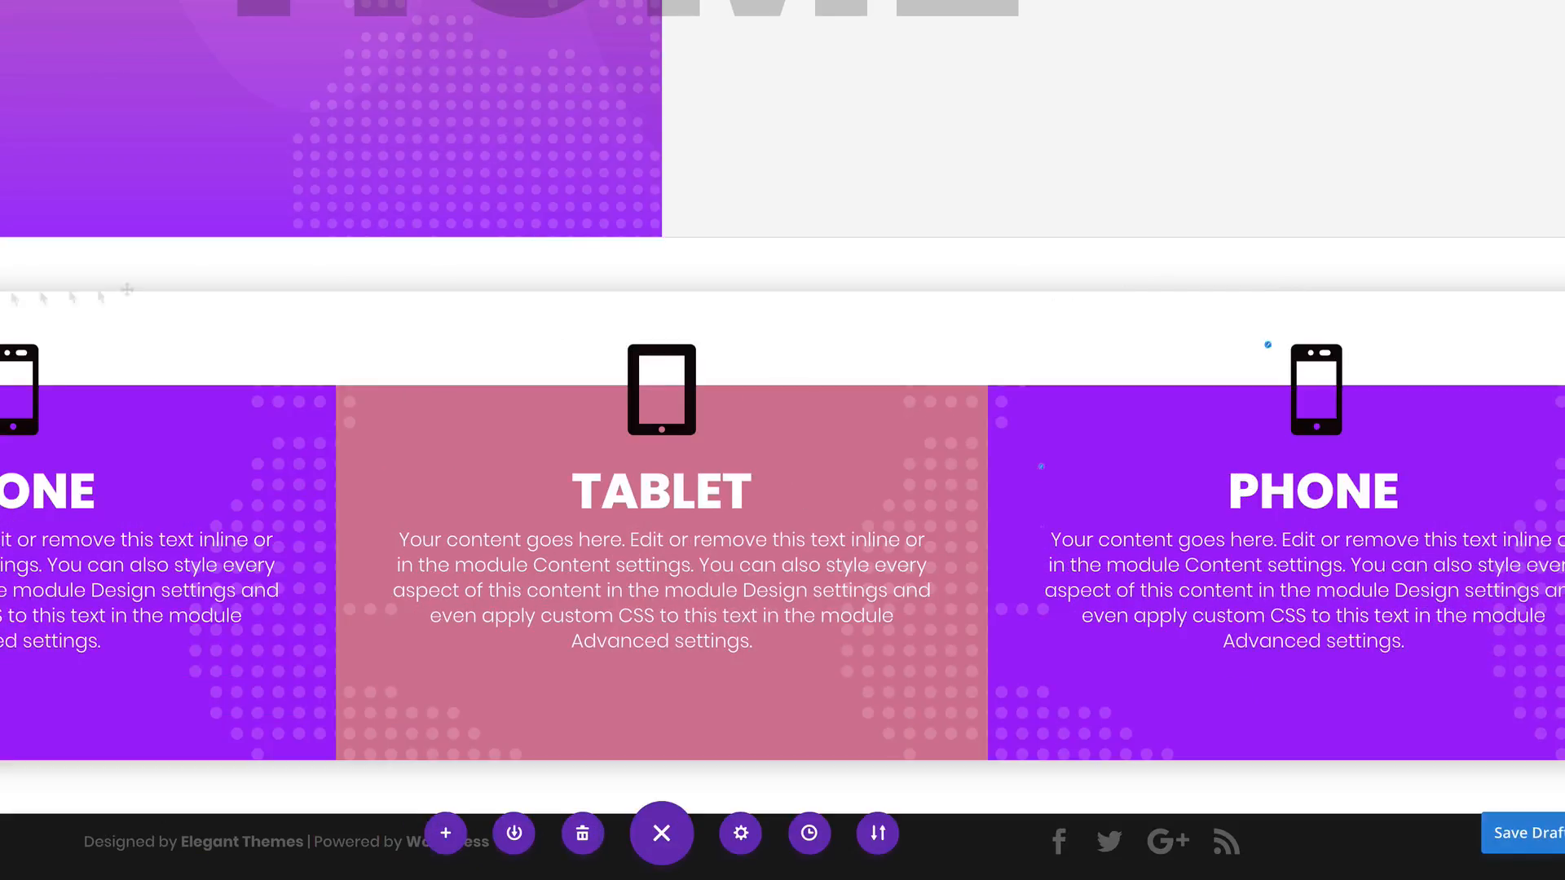
{"action": "left_click", "coordinate": [1200, 346]}
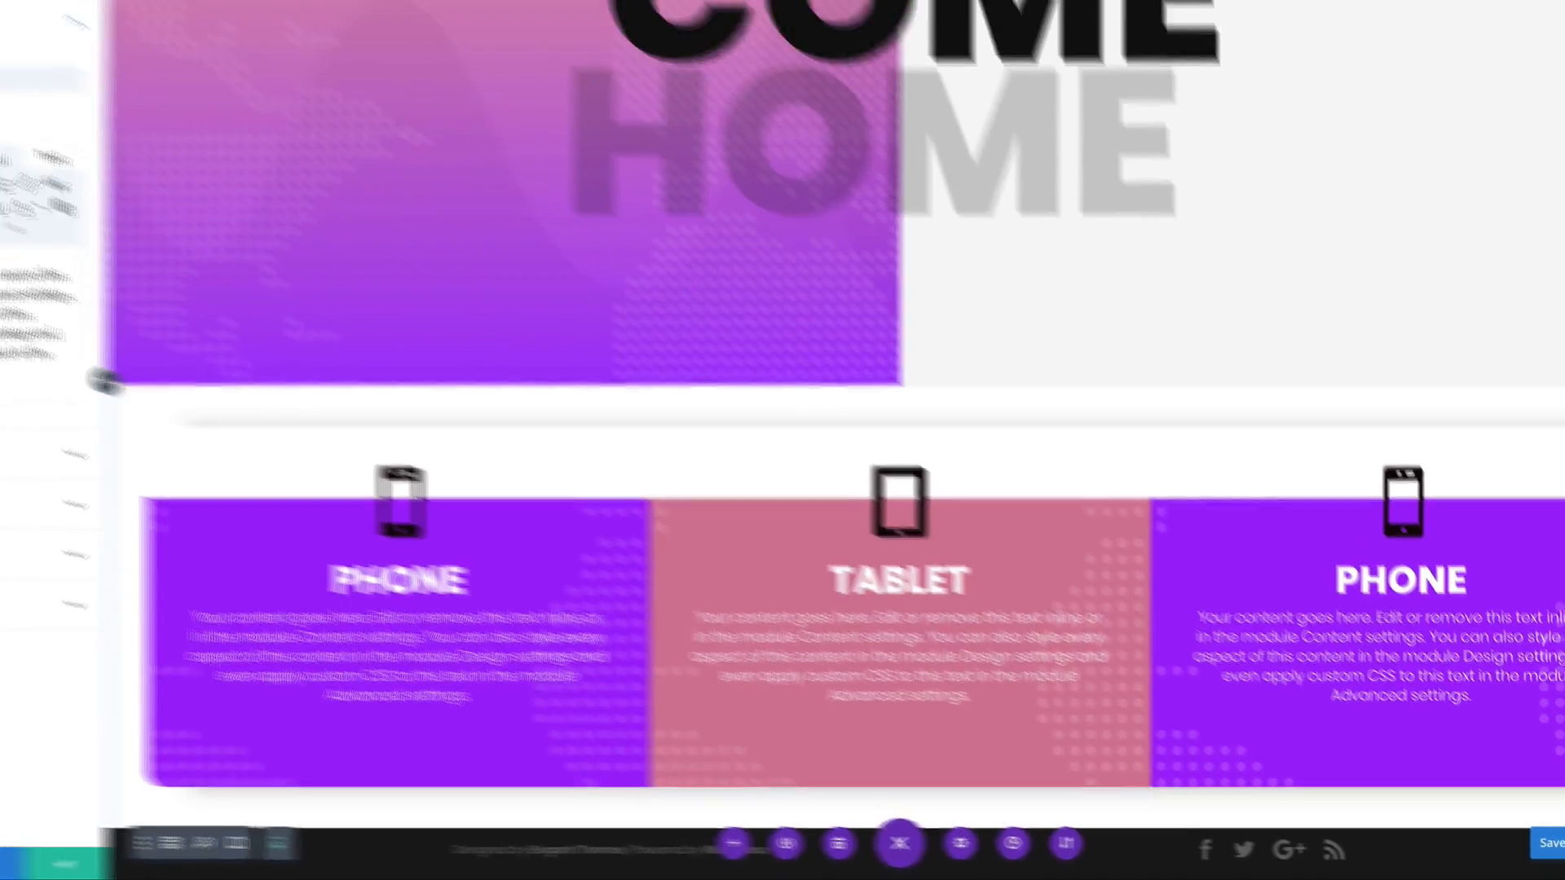
{"action": "left_click", "coordinate": [74, 556]}
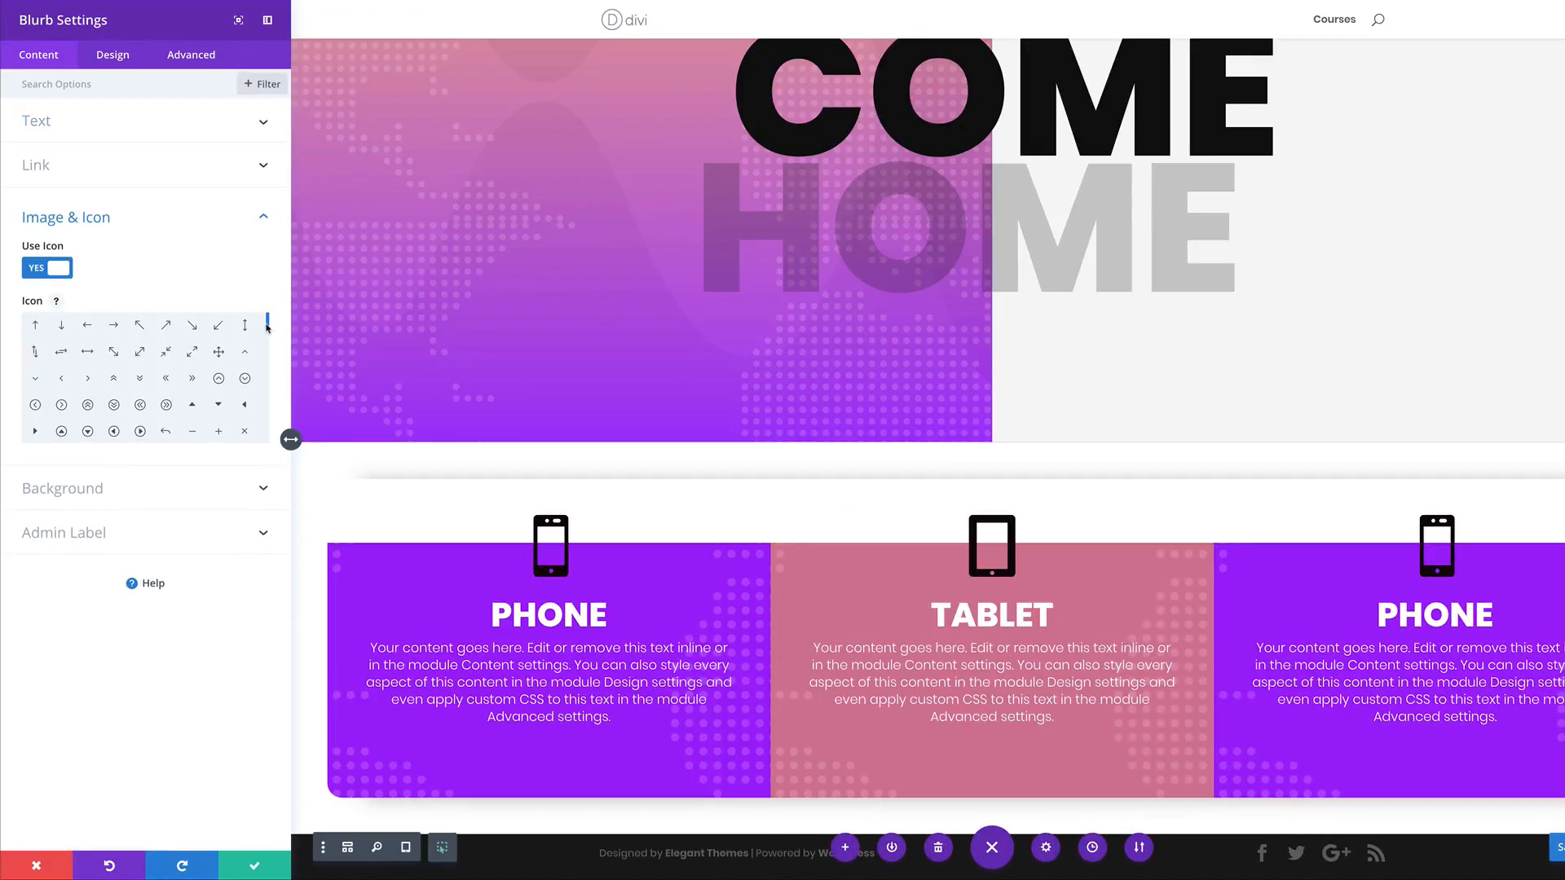
{"action": "left_click_drag", "start_coordinate": [269, 328], "coordinate": [269, 349]}
{"action": "left_click", "coordinate": [219, 392]}
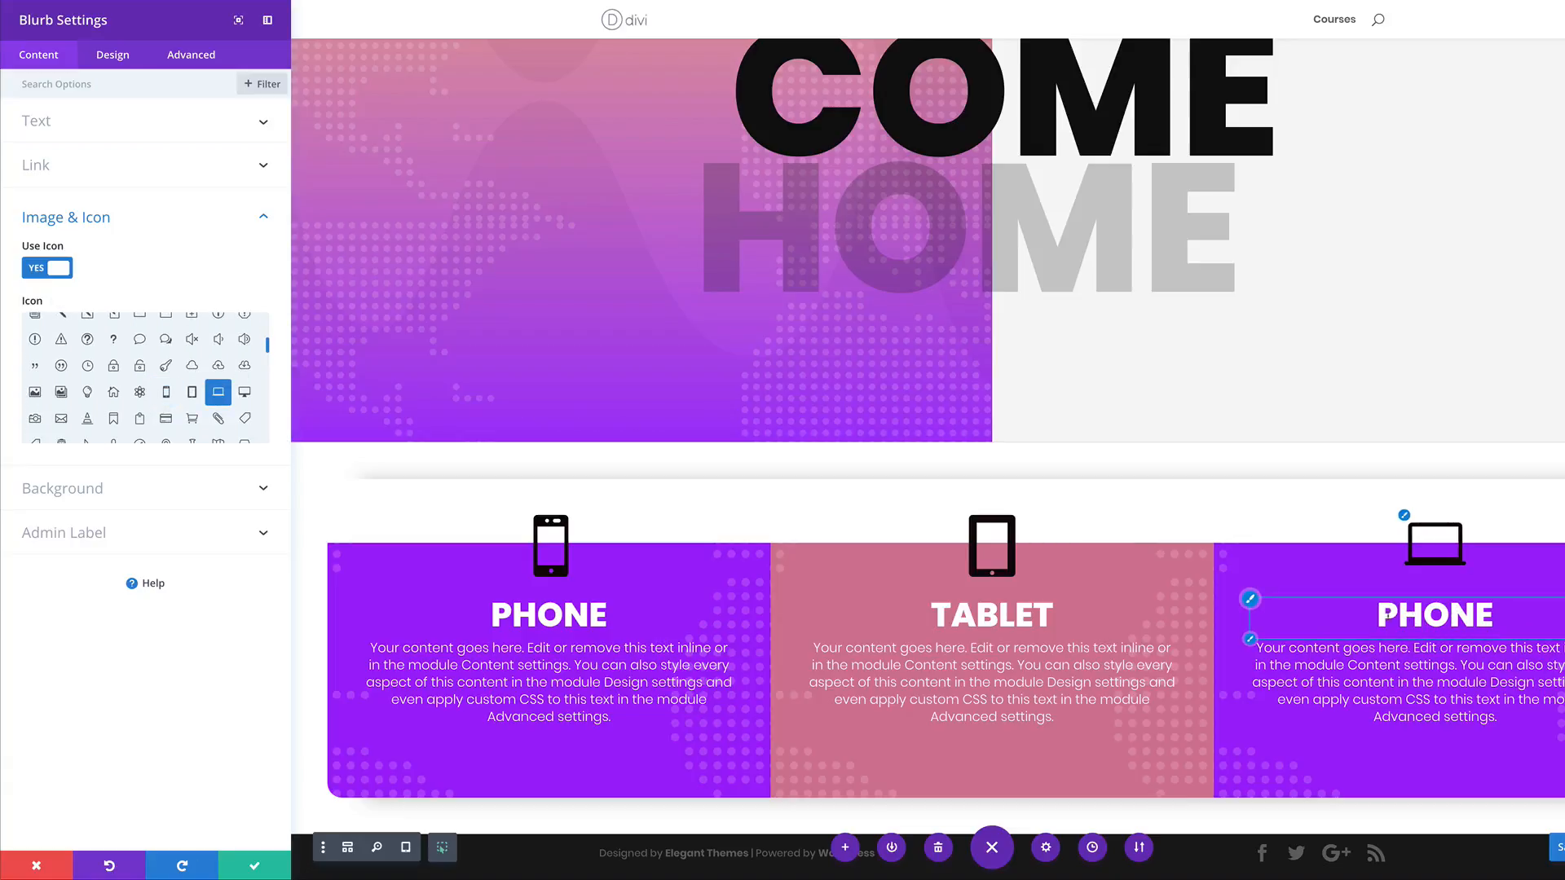
{"action": "left_click_drag", "start_coordinate": [1380, 616], "coordinate": [1493, 615]}
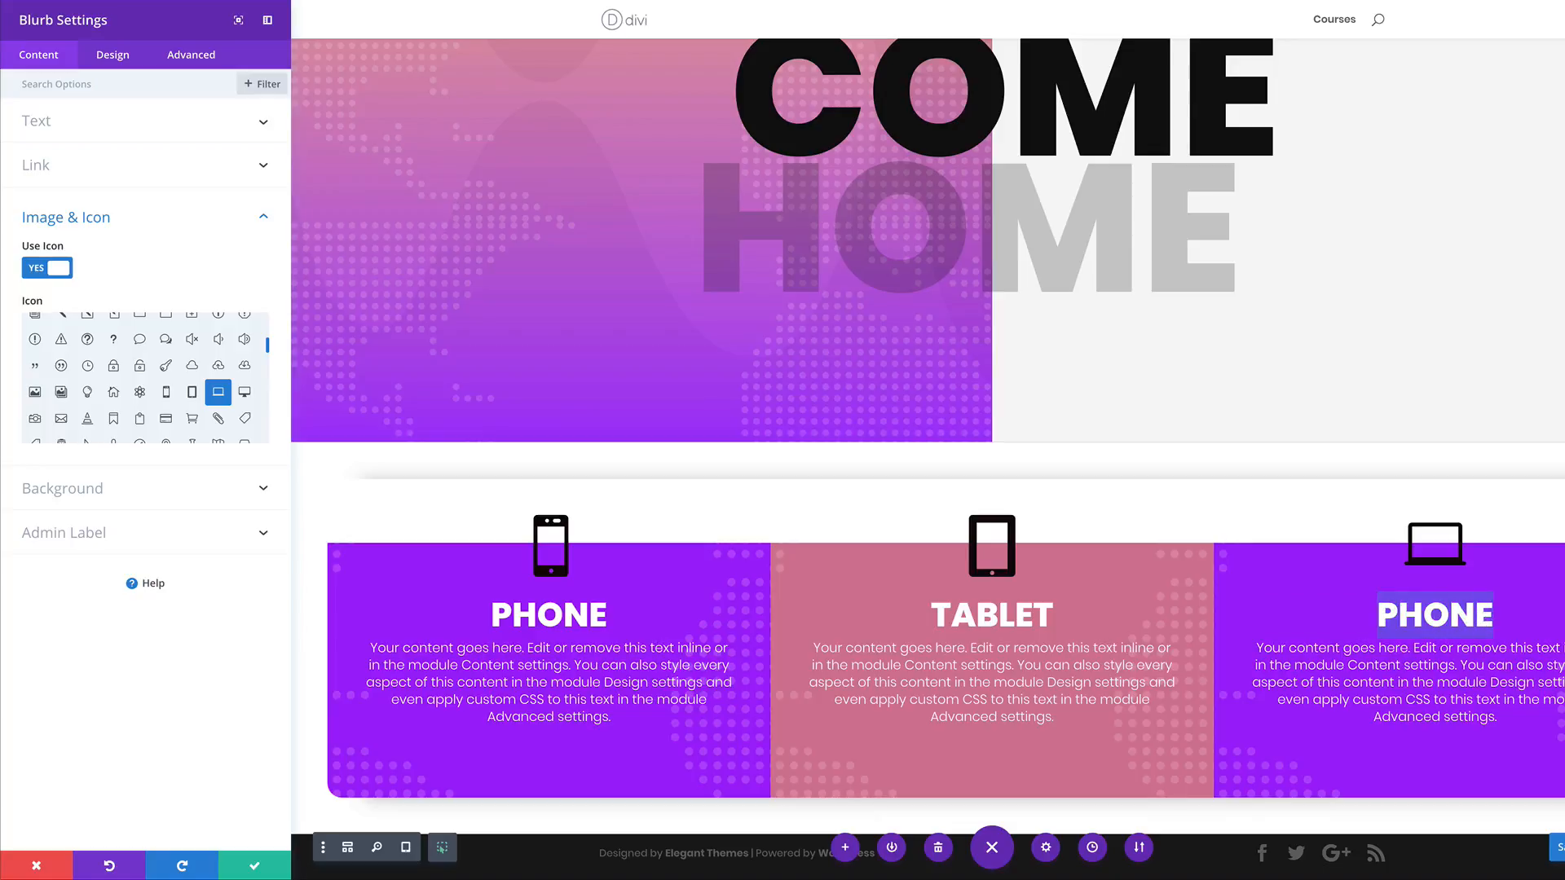
{"action": "type", "text": "DESKTOP"}
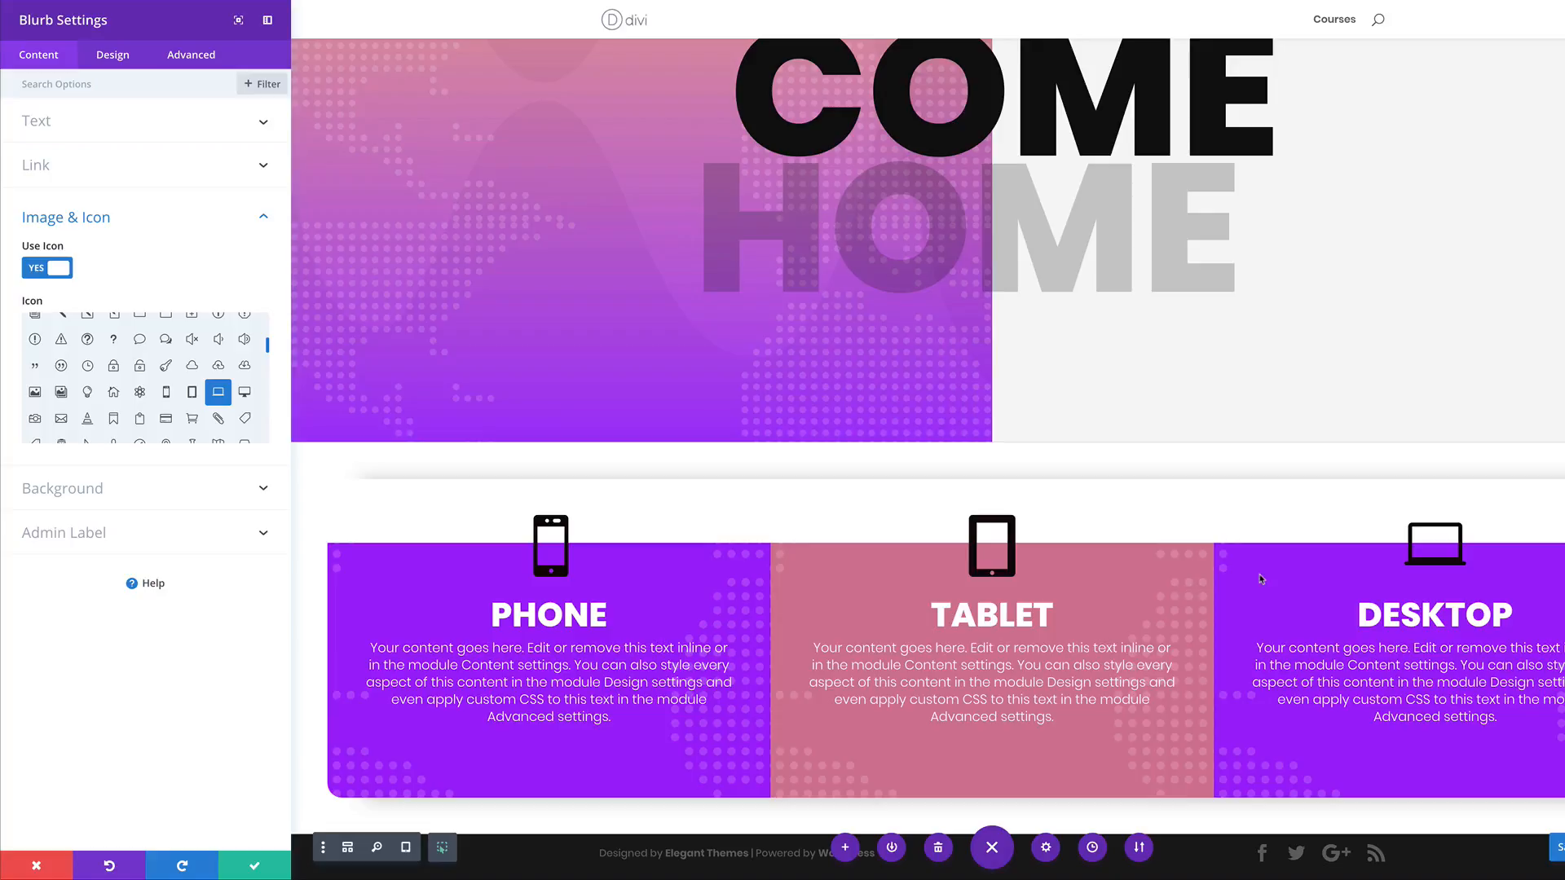
- Set the second color of the Desktop blurb's background gradient to yellow #F3BF3E and save the module
{"action": "left_click", "coordinate": [92, 489]}
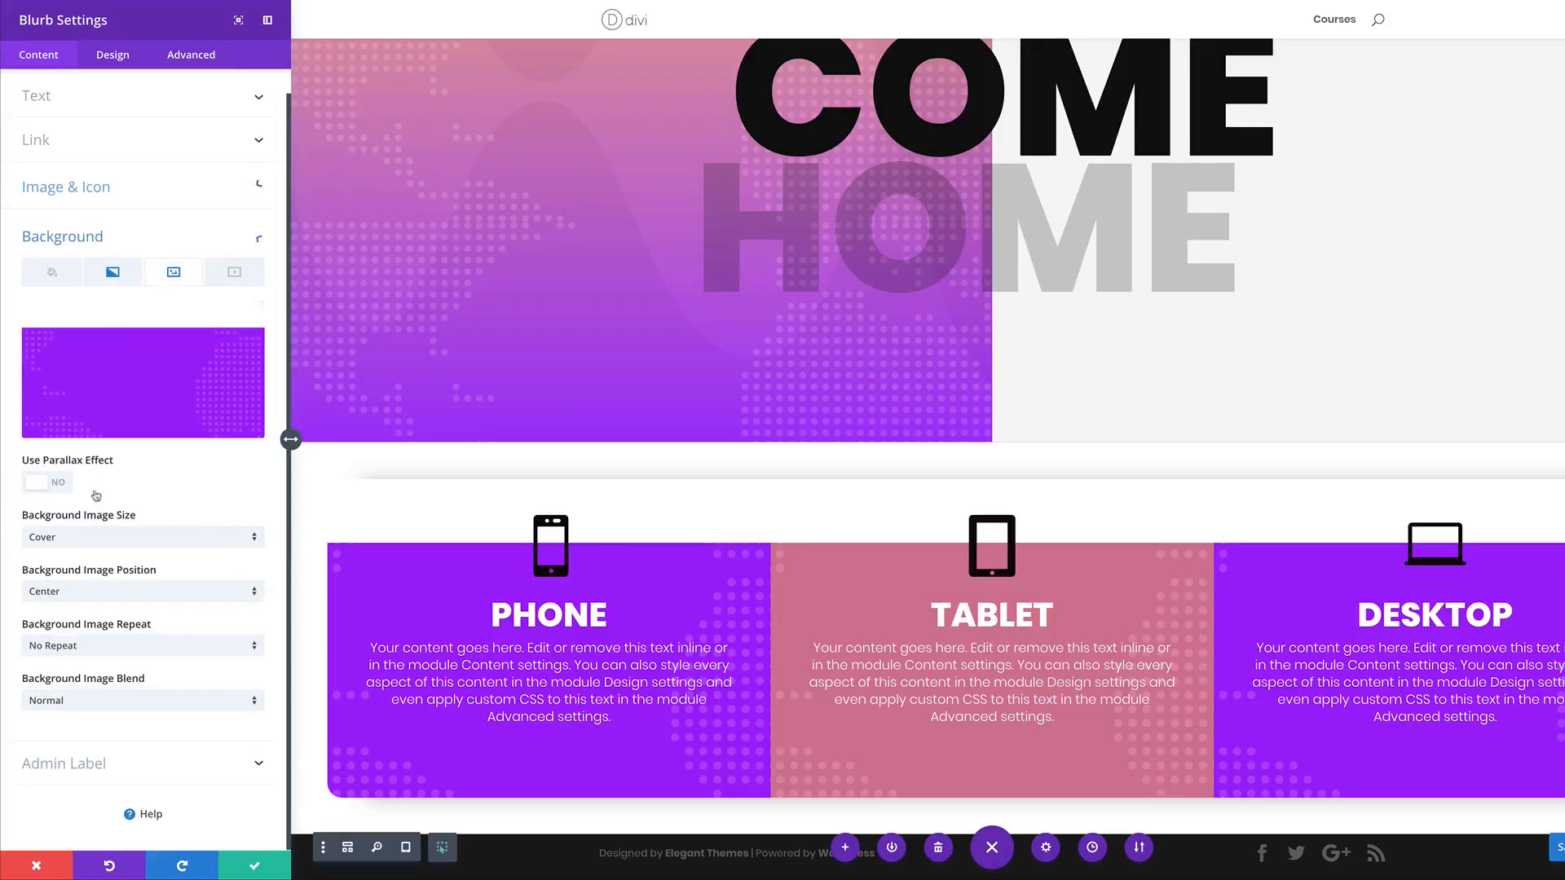
{"action": "left_click", "coordinate": [114, 278]}
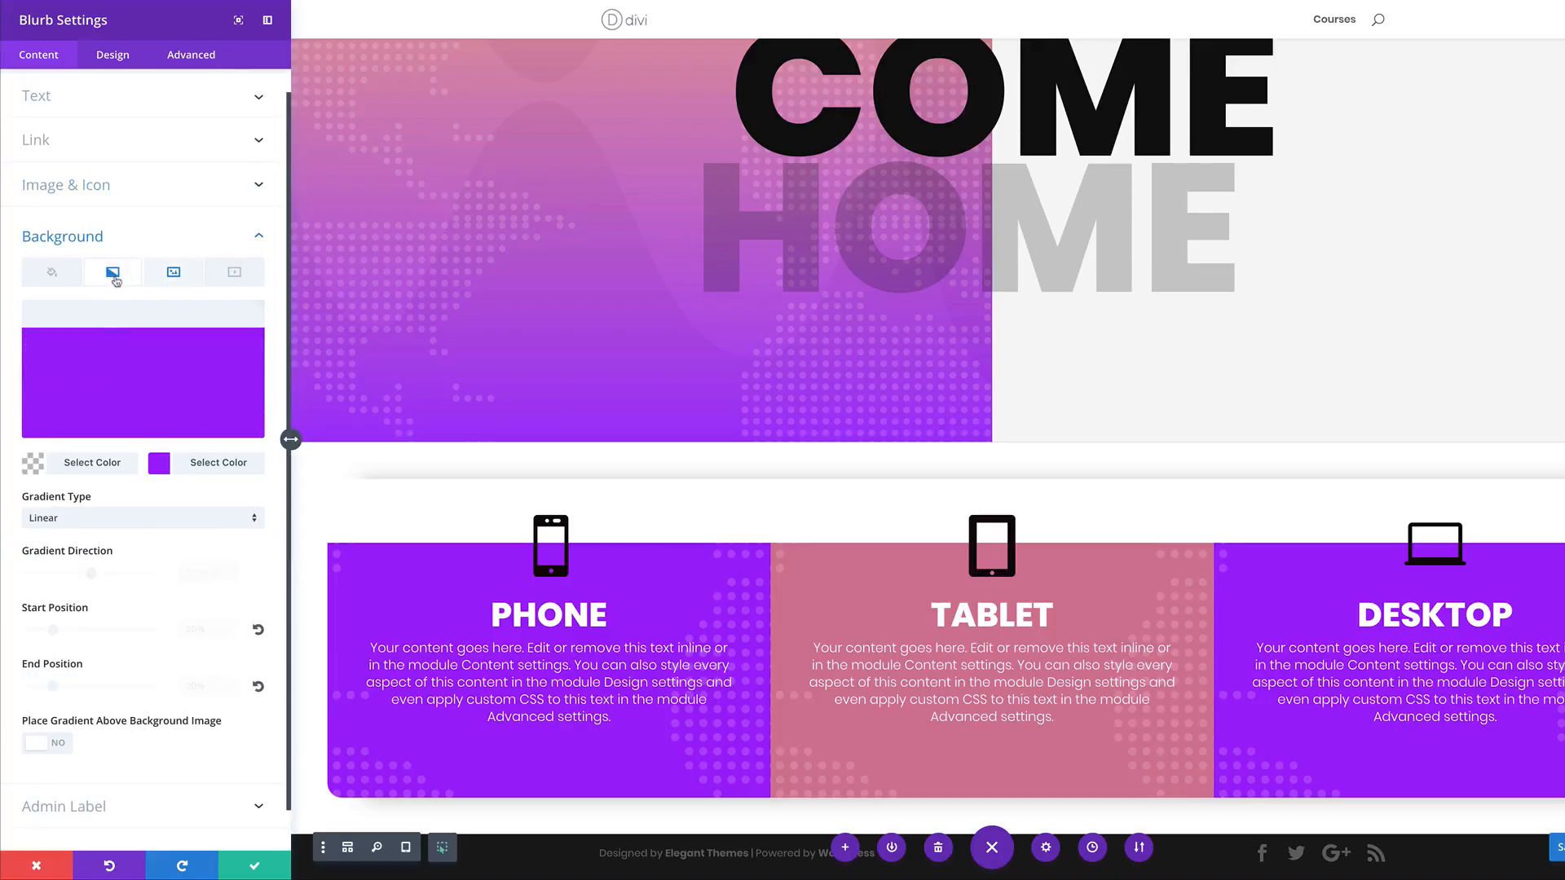
{"action": "left_click", "coordinate": [158, 466]}
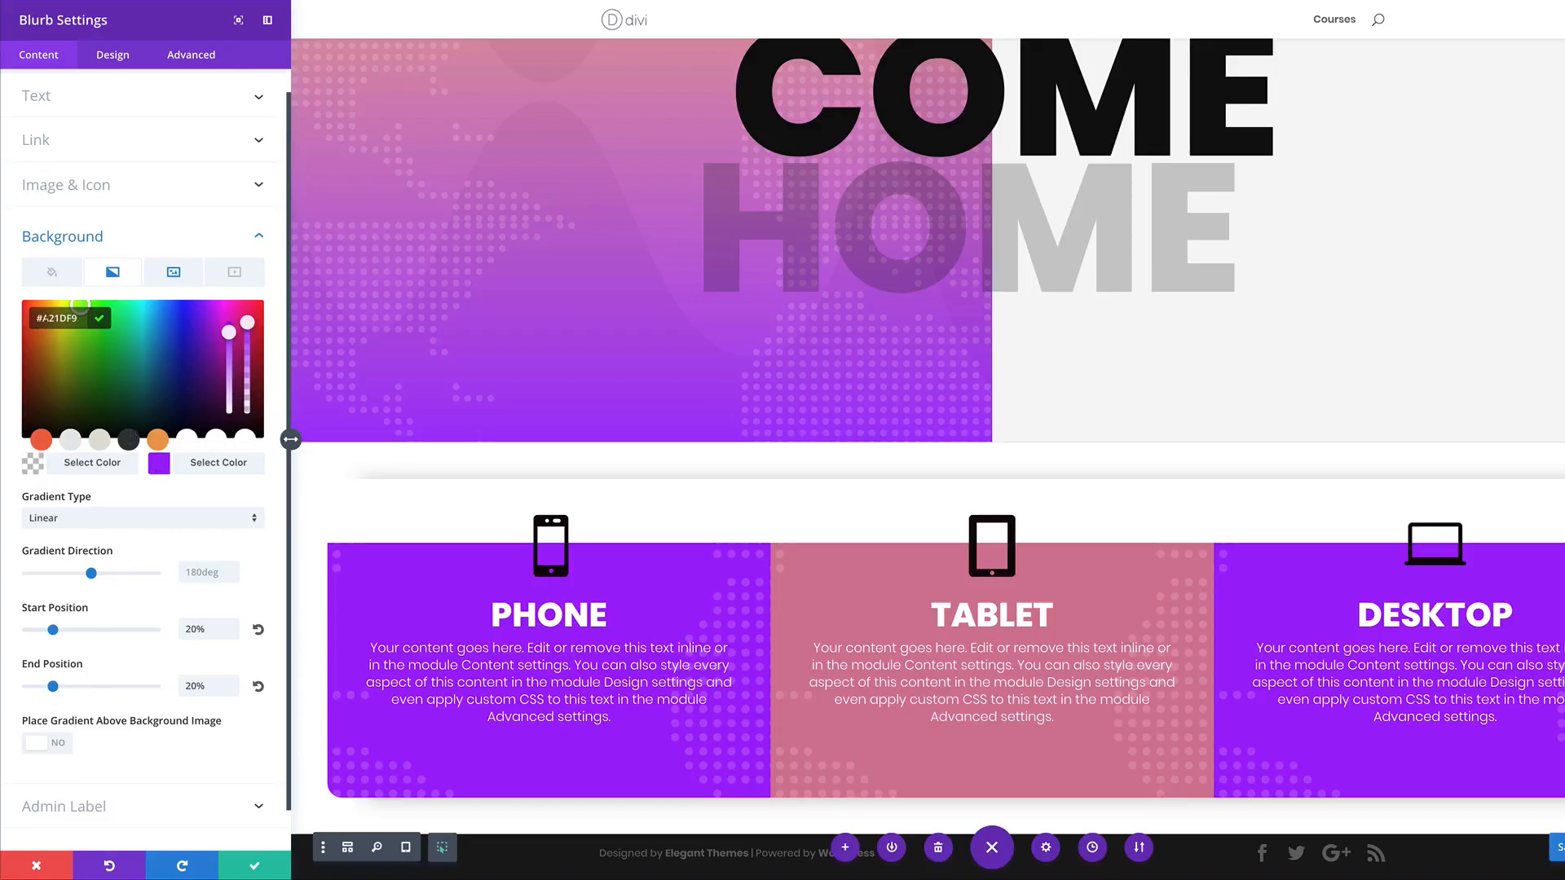
{"action": "type", "text": "#F3BF3E"}
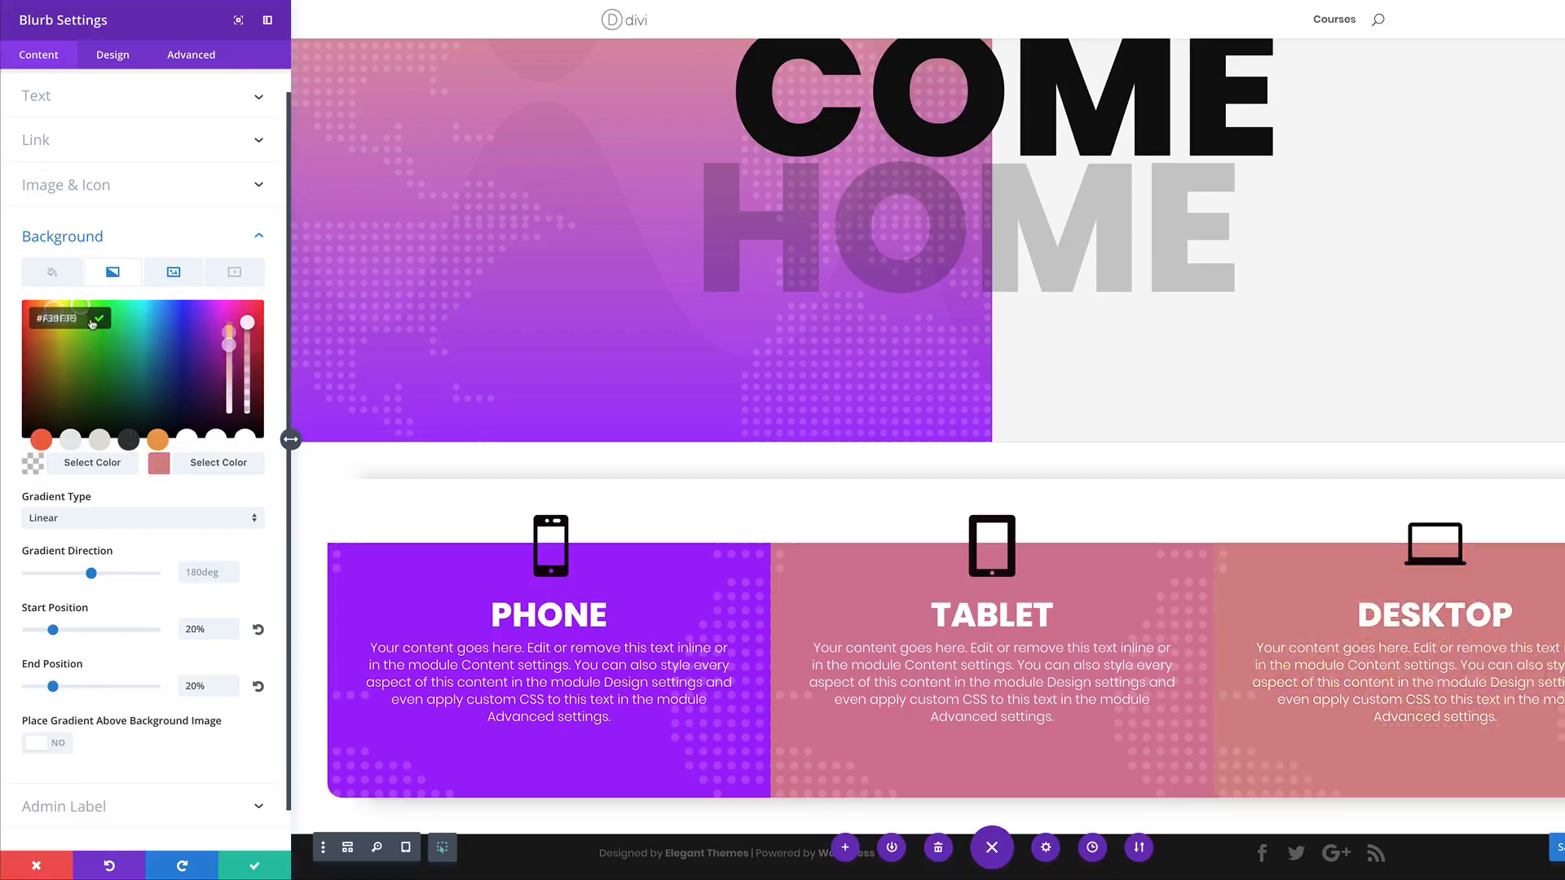
{"action": "left_click", "coordinate": [254, 865]}
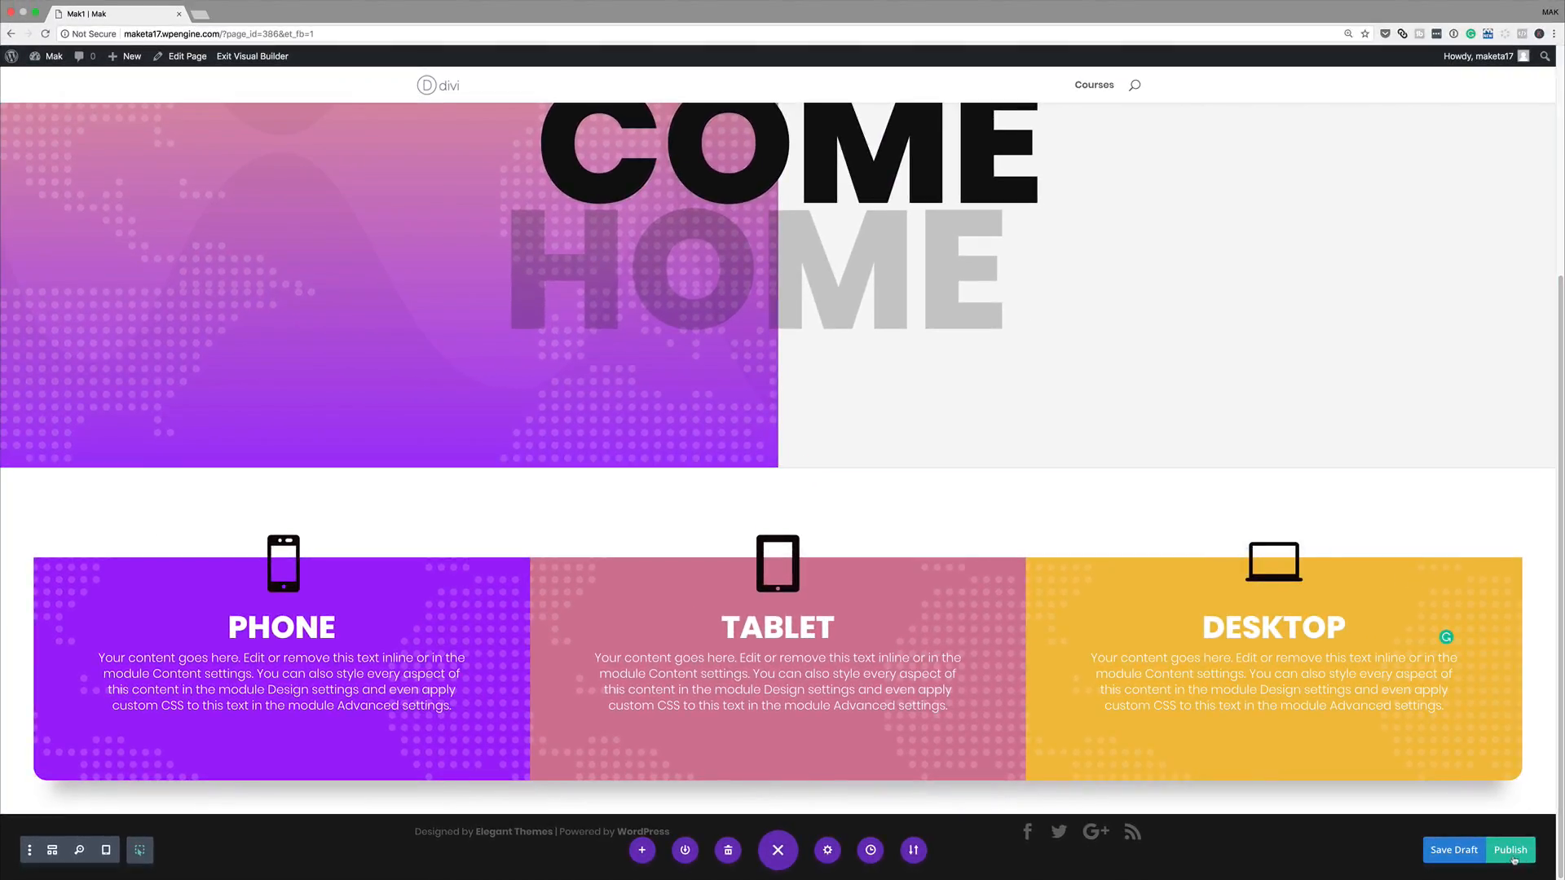
- Publish the page and review its hero and blurb row outside the Visual Builder
{"action": "left_click", "coordinate": [1519, 853]}
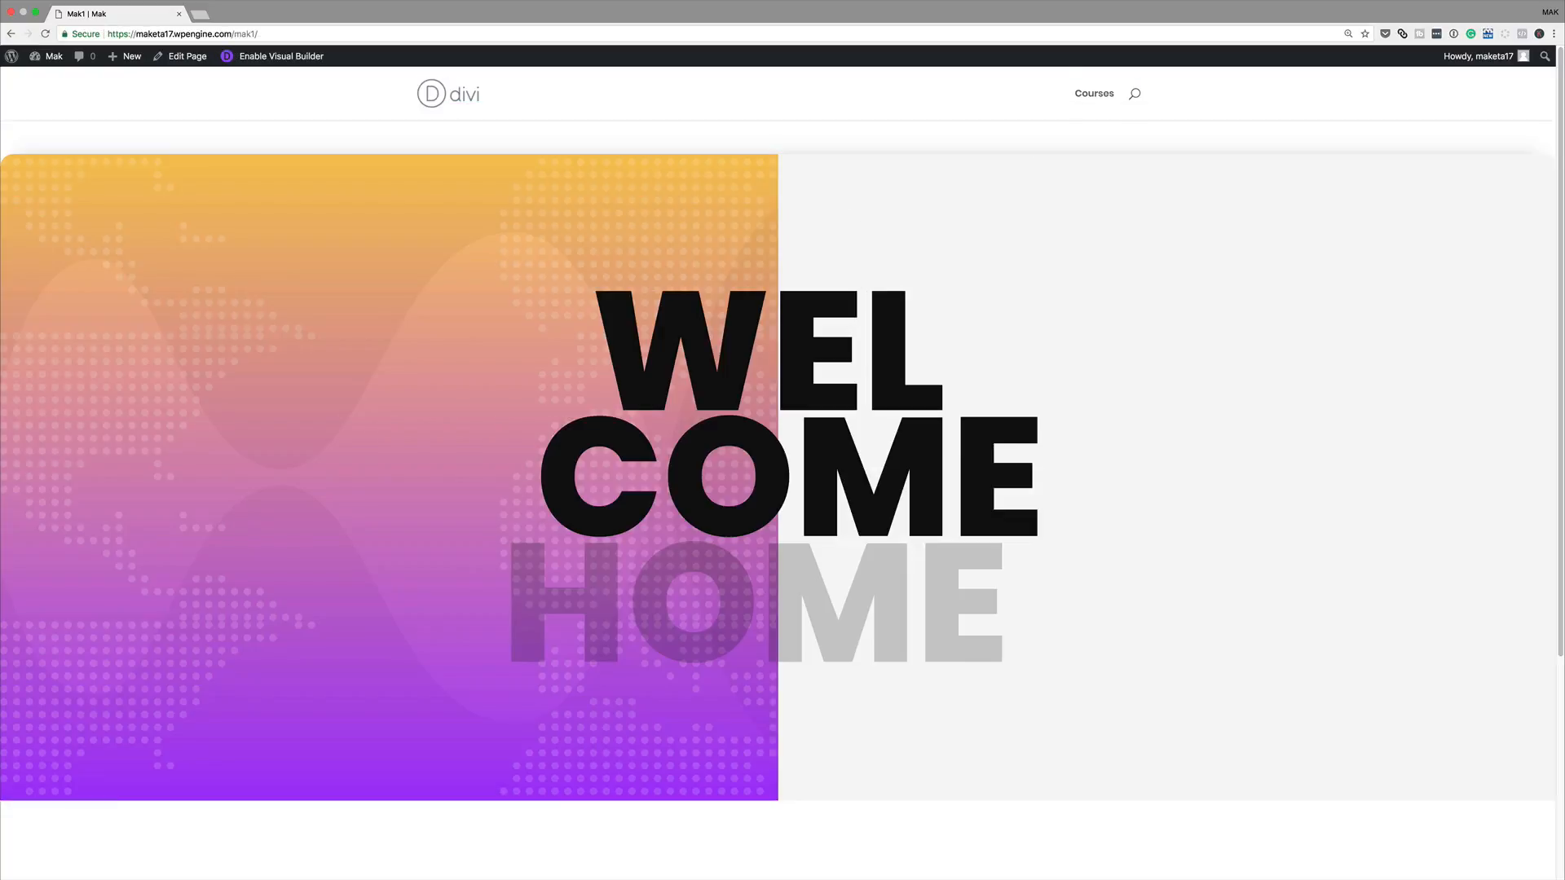
{"action": "scroll", "coordinate": [1561, 129], "scroll_direction": "down", "scroll_amount": 5}
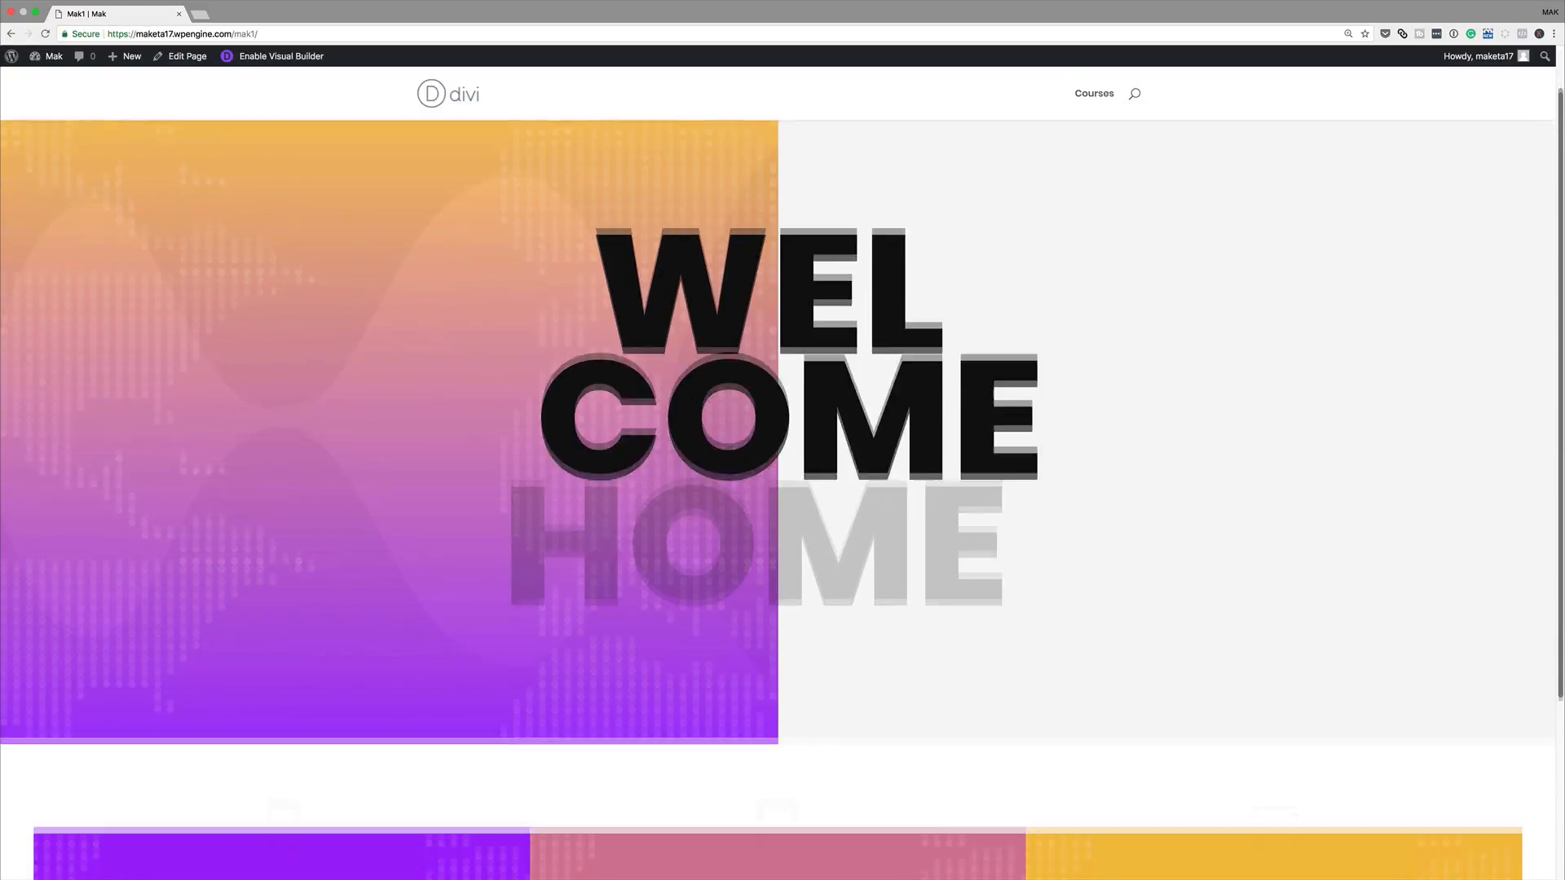
{"action": "scroll", "coordinate": [782, 463], "scroll_direction": "down", "scroll_amount": 3}
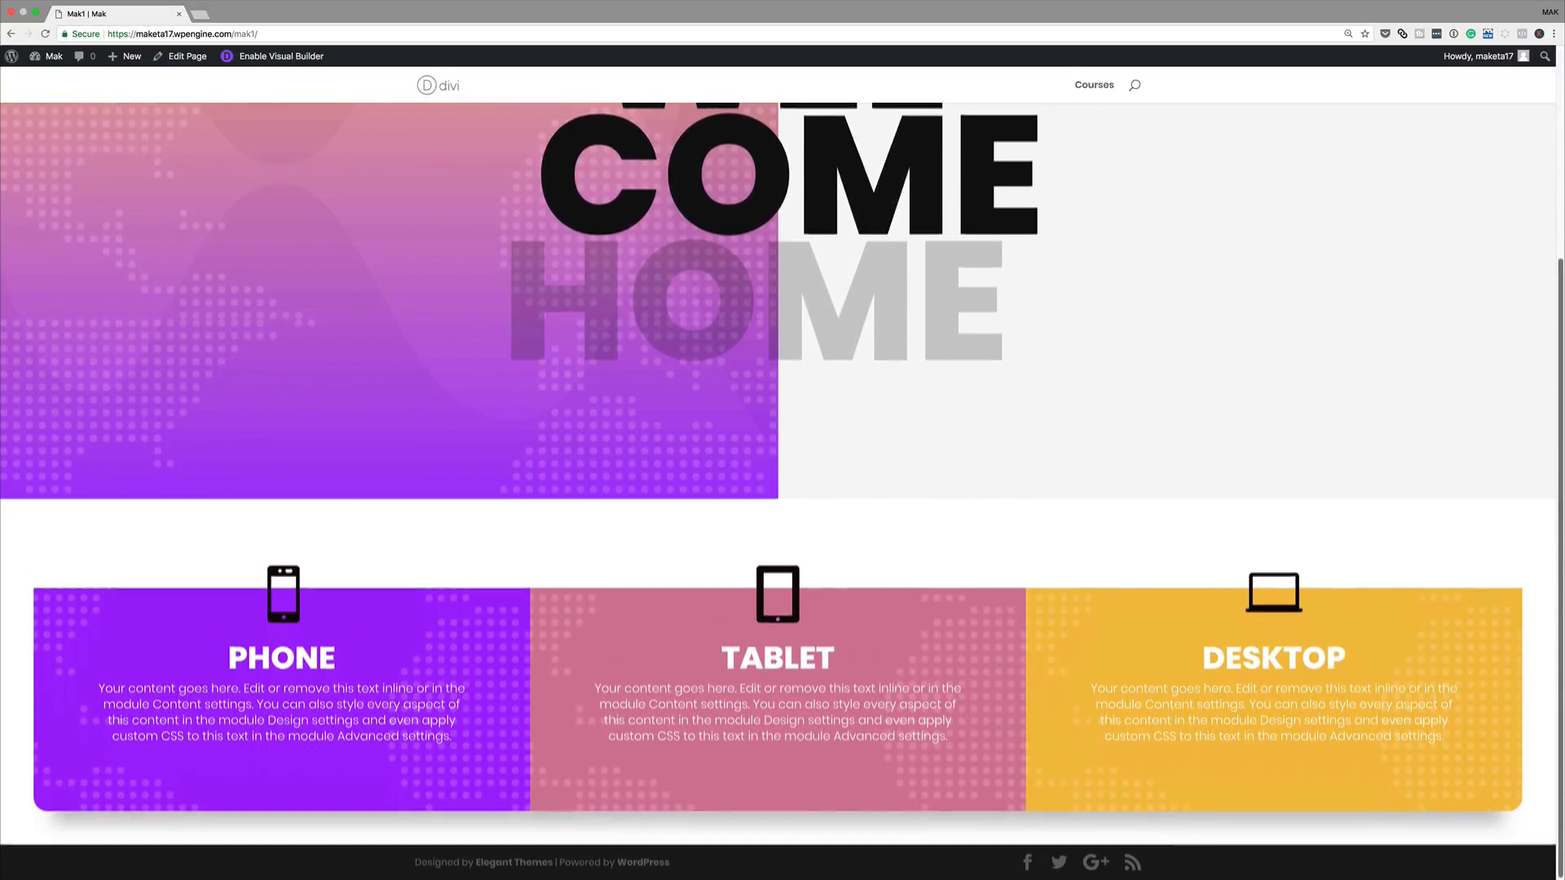
{"action": "scroll", "coordinate": [783, 489], "scroll_direction": "up", "scroll_amount": 6}
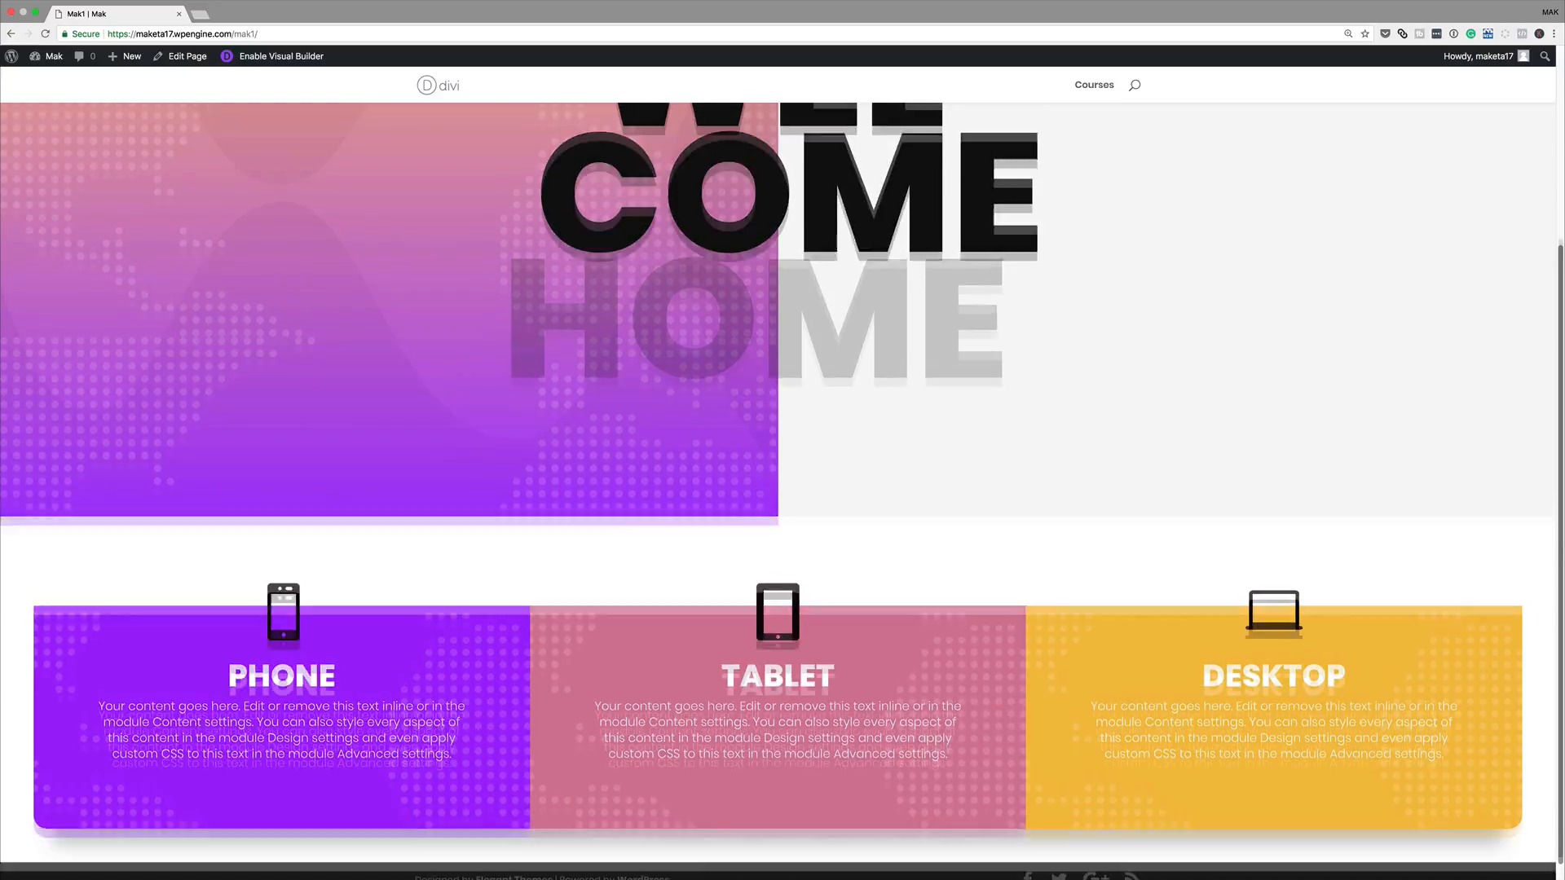
{"action": "scroll", "coordinate": [782, 489], "scroll_direction": "up", "scroll_amount": 2}
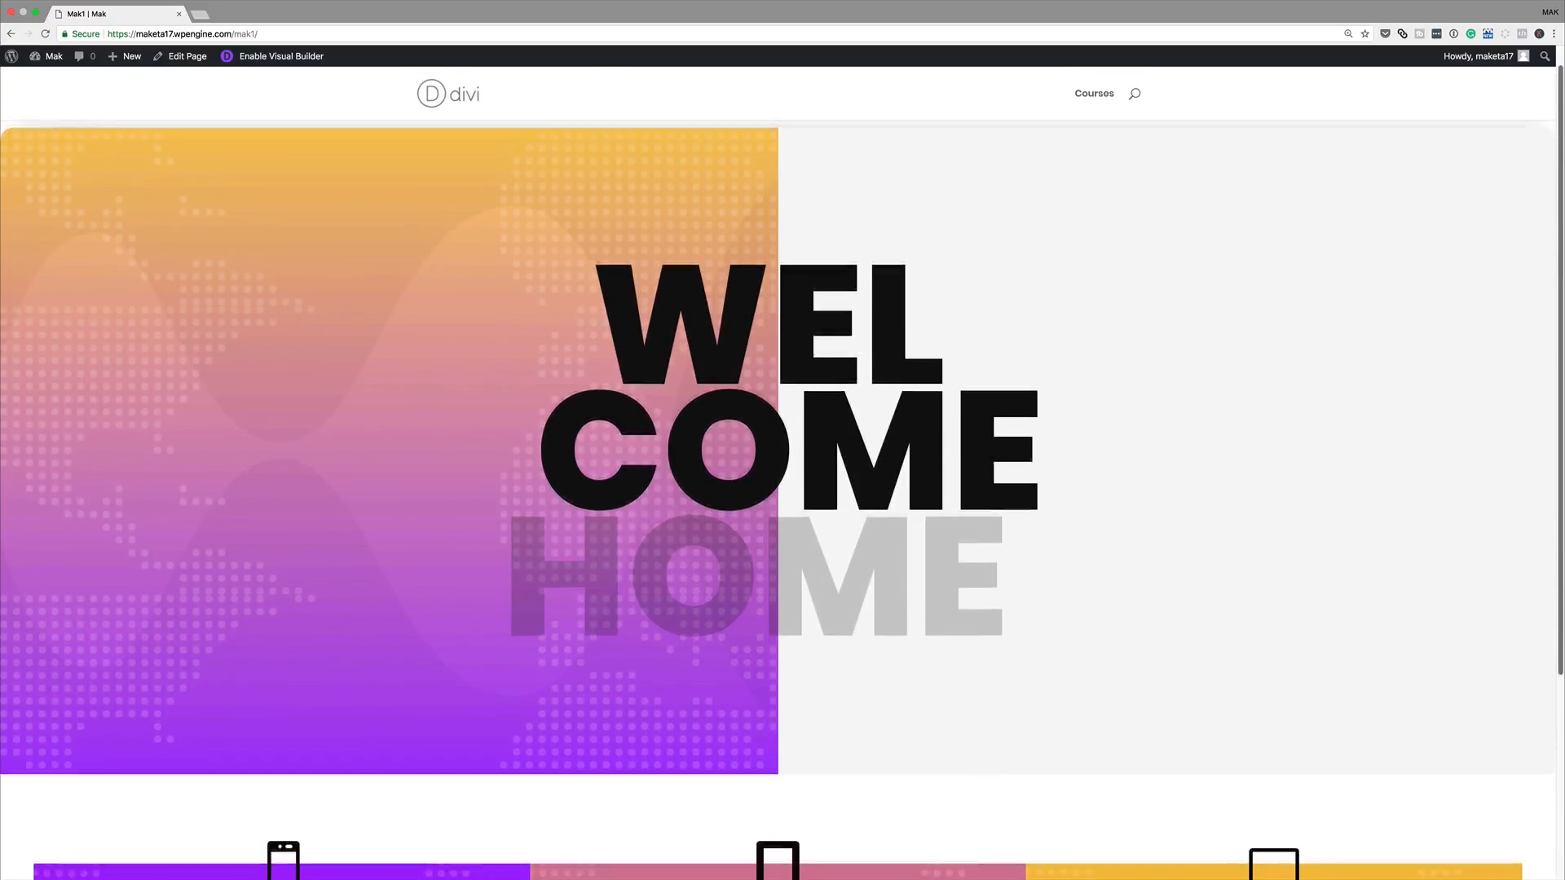